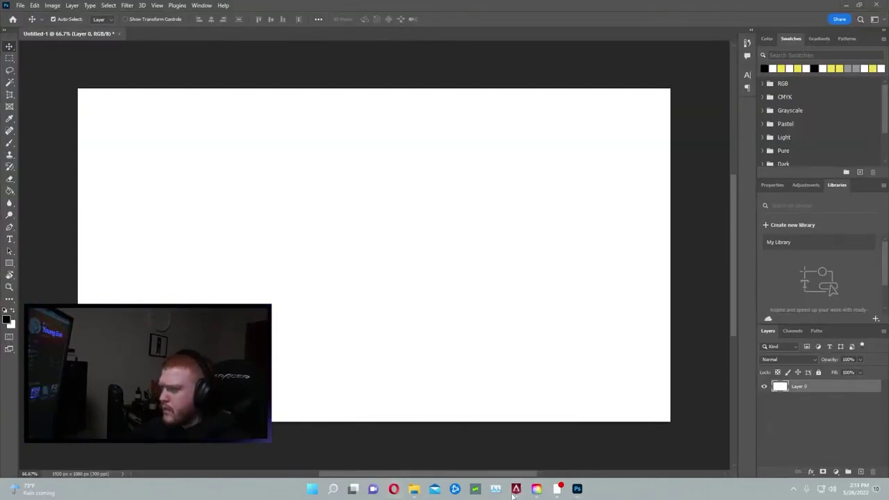
mouse_move(517, 493)
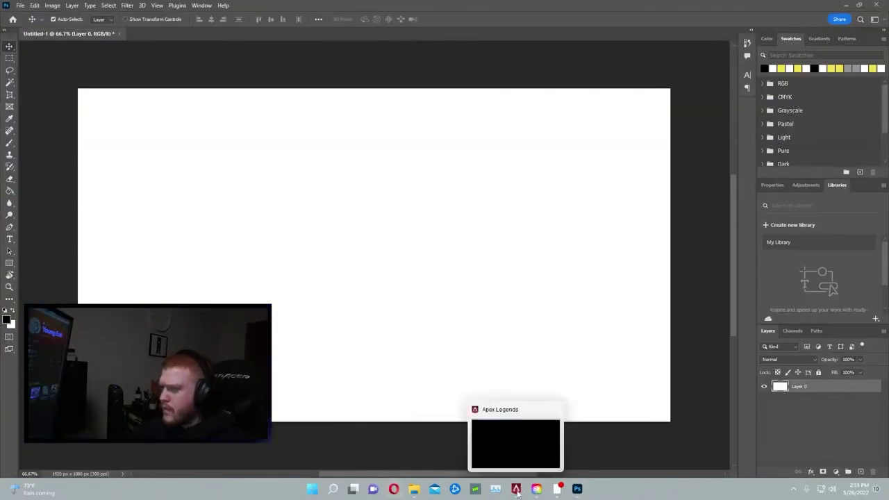
left_click(559, 488)
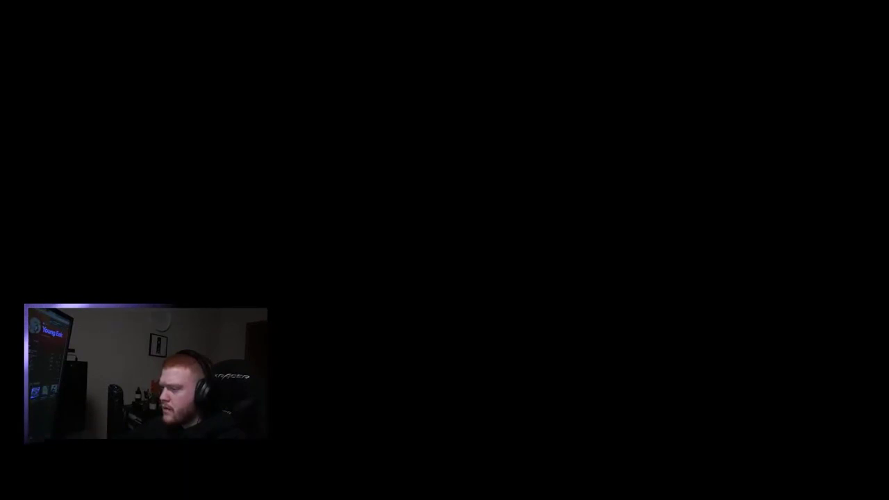
left_click(567, 489)
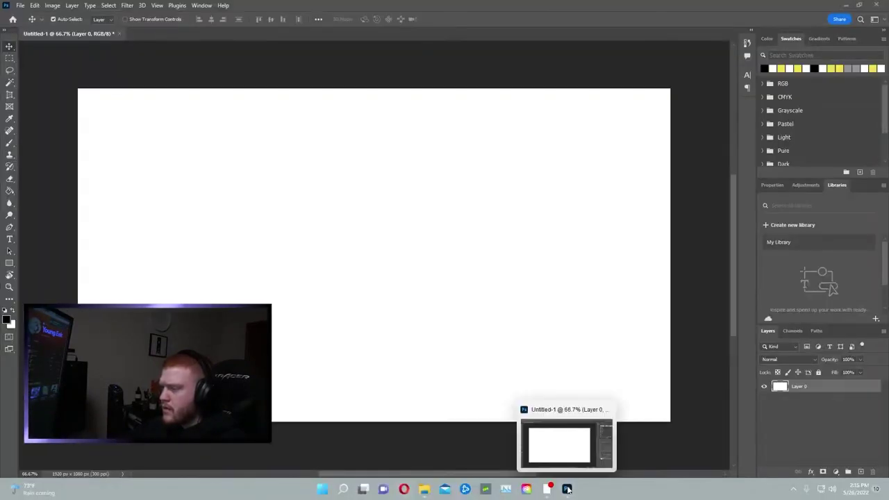
right_click(567, 489)
left_click(559, 450)
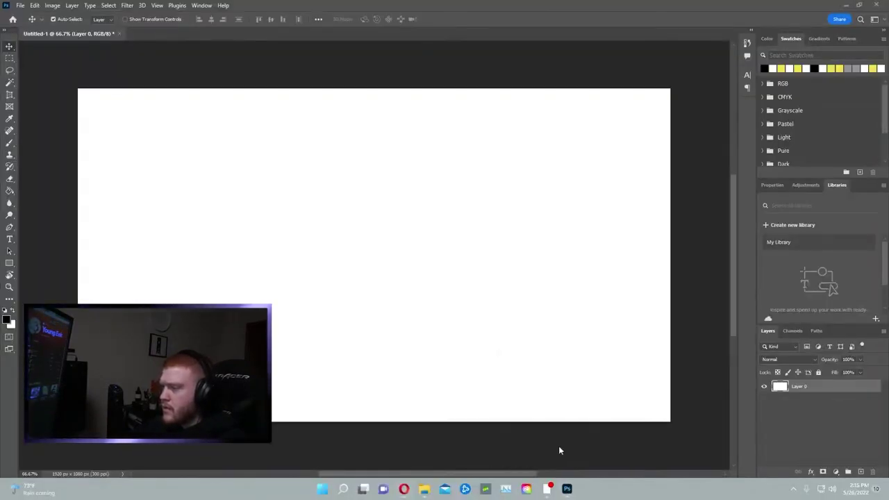
mouse_move(426, 492)
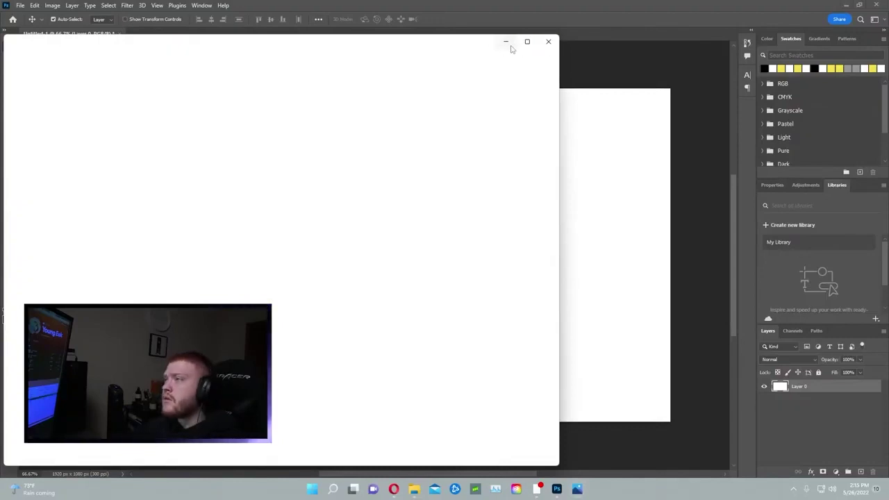
left_click(548, 41)
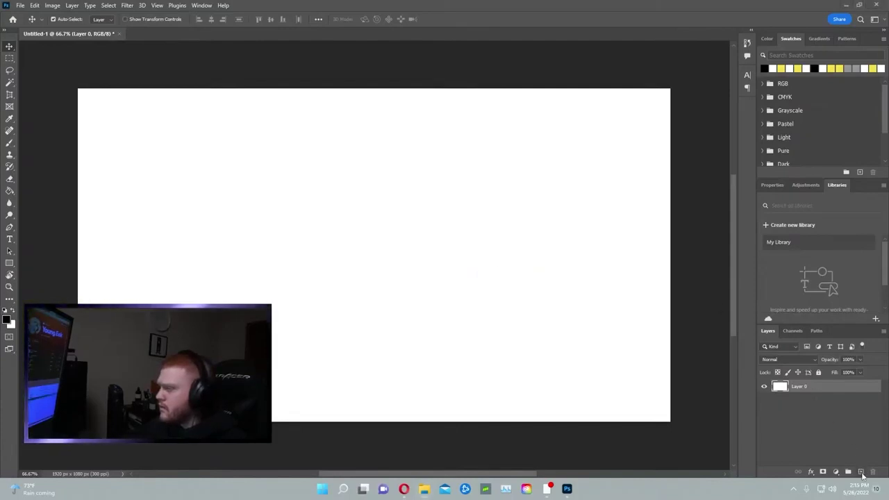
- Add an empty layer above Layer 0 and close the preview of the purple SOAR Gaming logo
left_click(848, 448)
left_click(847, 471)
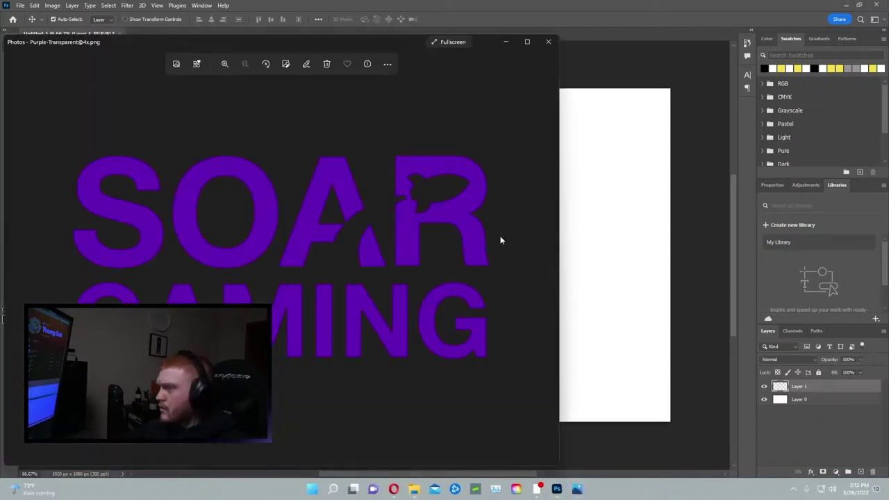
left_click(549, 43)
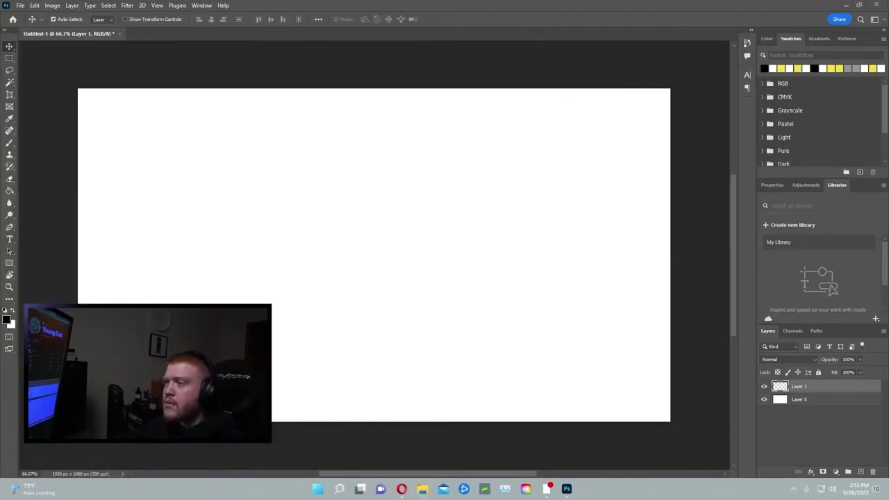
left_click_drag(787, 250, 419, 264)
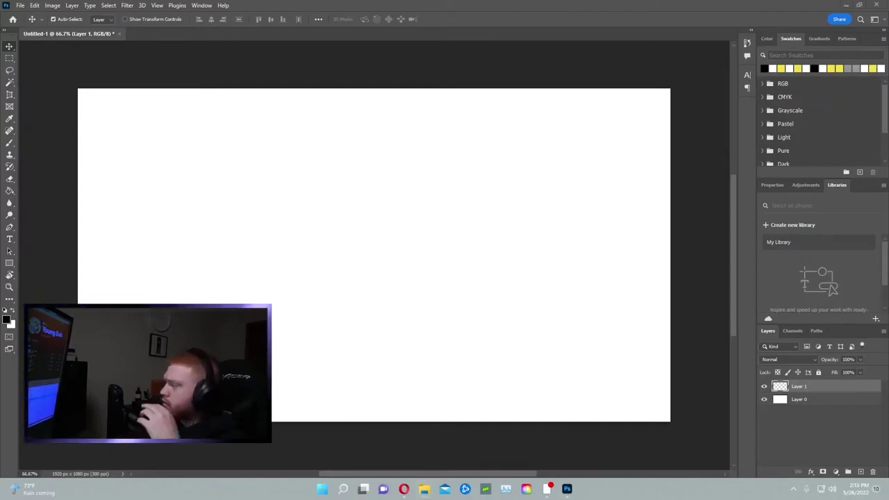
left_click_drag(888, 321, 459, 328)
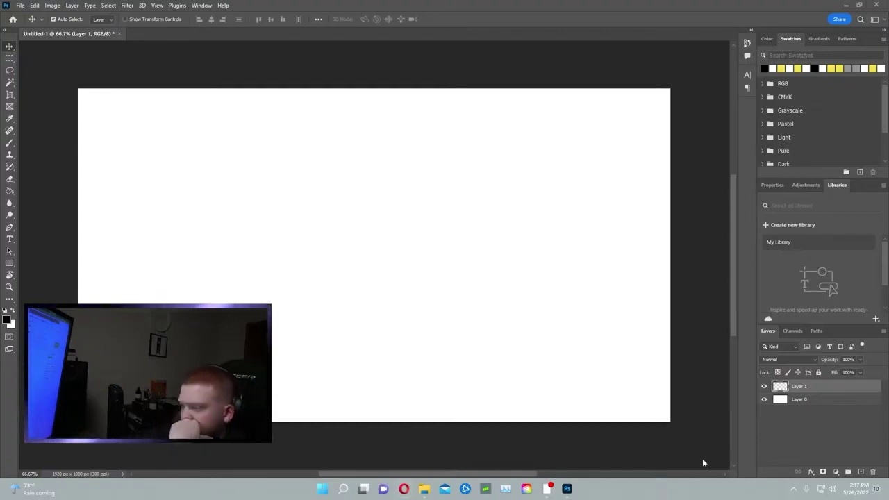
- Extract the downloaded logo archives into the Downloads folders 4x-20220526T181435Z-001 and 4x-20220526T181428Z-001
mouse_move(427, 495)
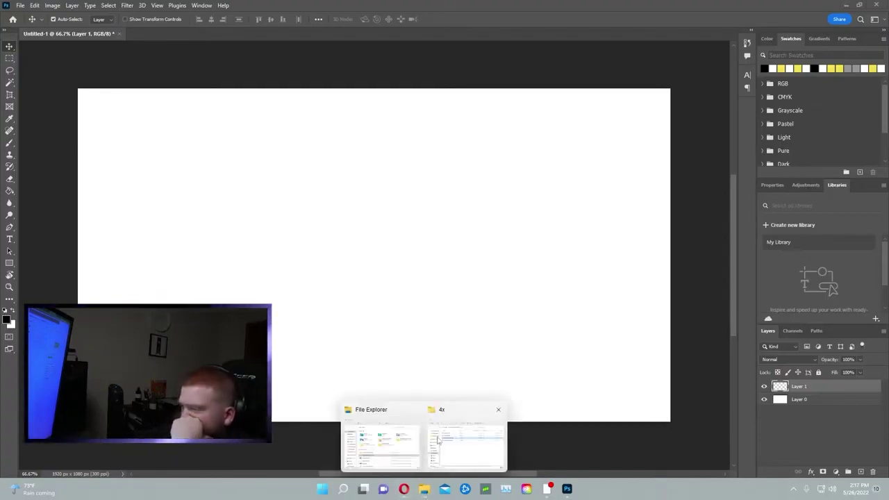
mouse_move(438, 440)
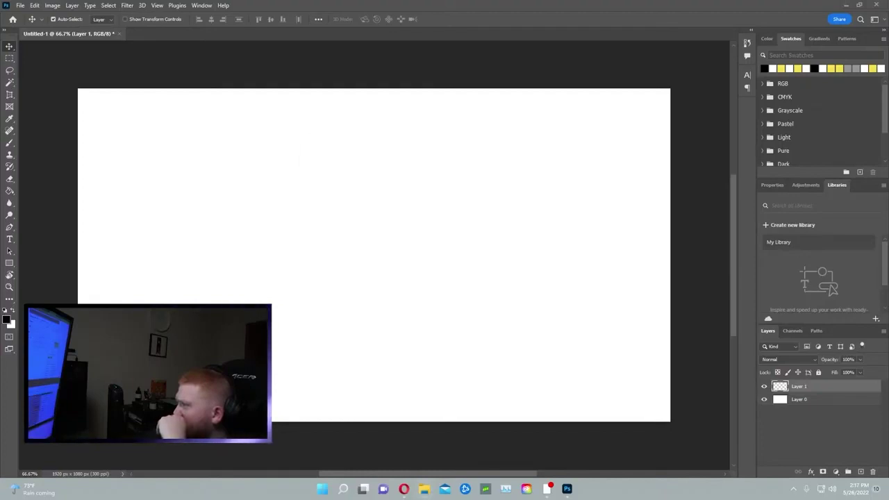
left_click(528, 332)
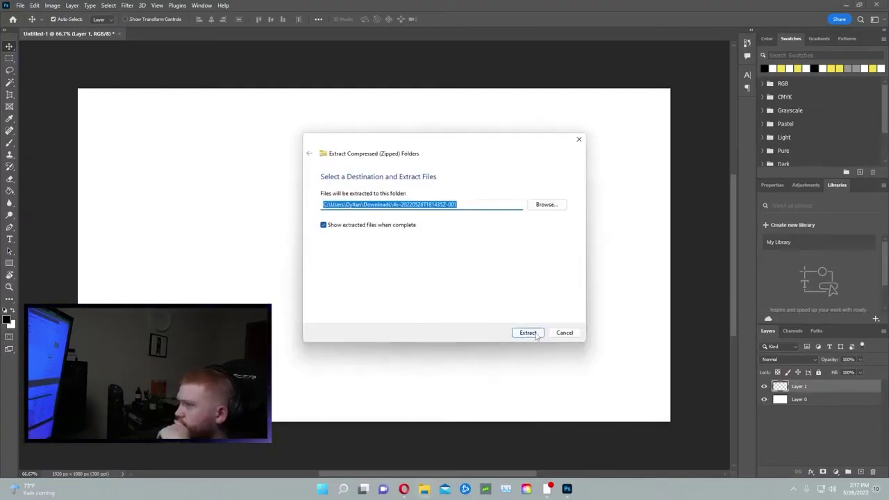
left_click(526, 333)
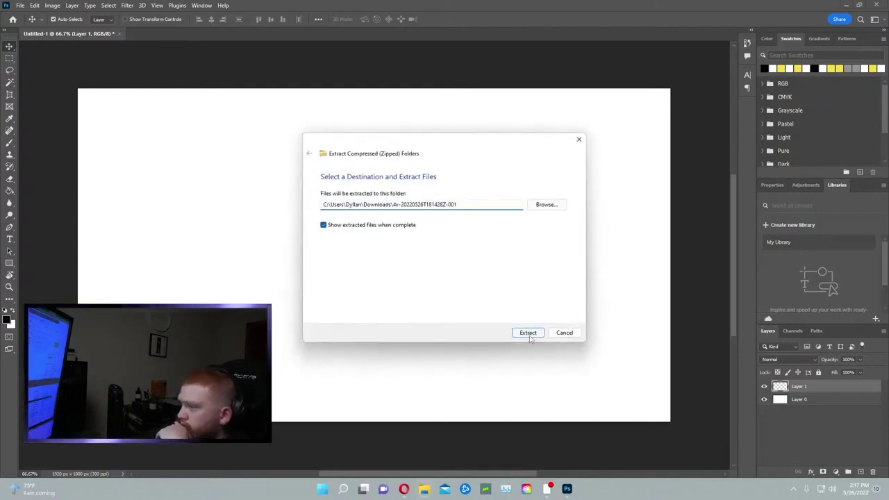
left_click(527, 333)
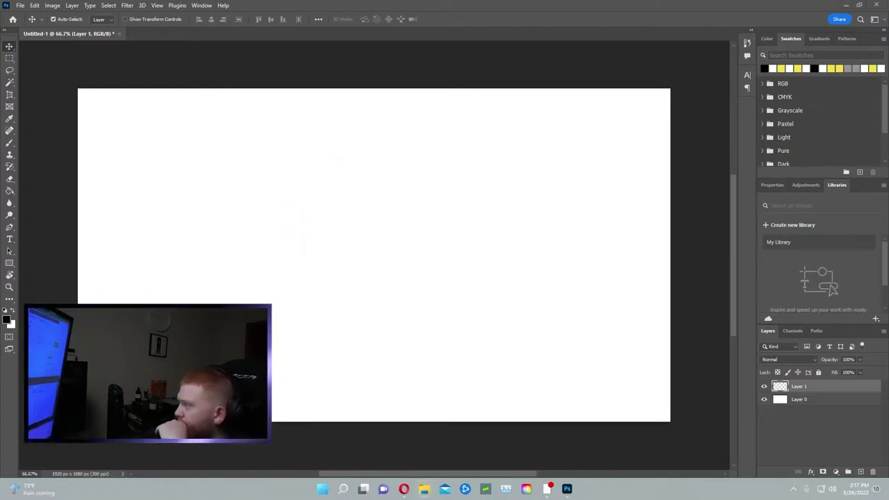
- Place the Purple-Transparent@4x logo on the canvas and fill Layer 0 with the purple sampled from it
left_click_drag(602, 243, 415, 241)
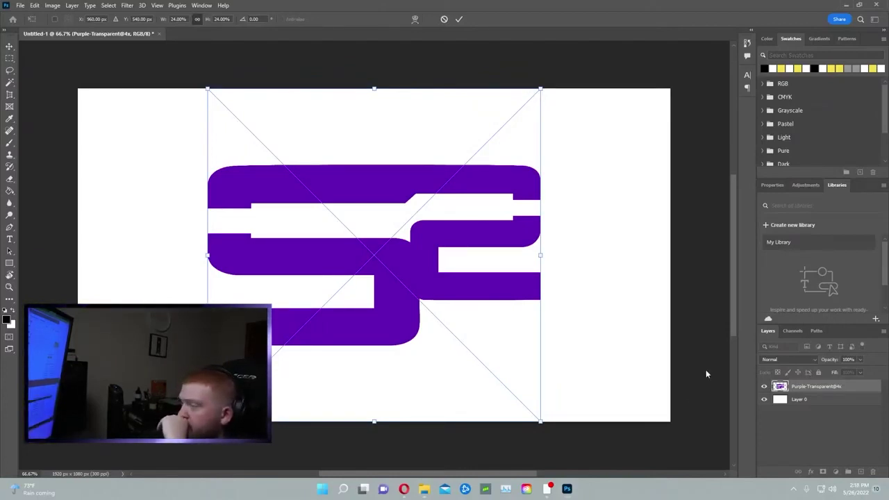
left_click(854, 400)
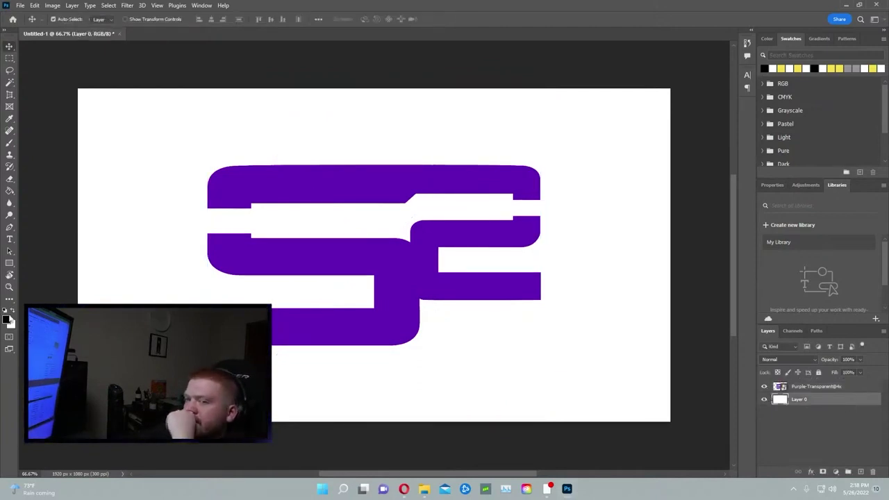
left_click(7, 319)
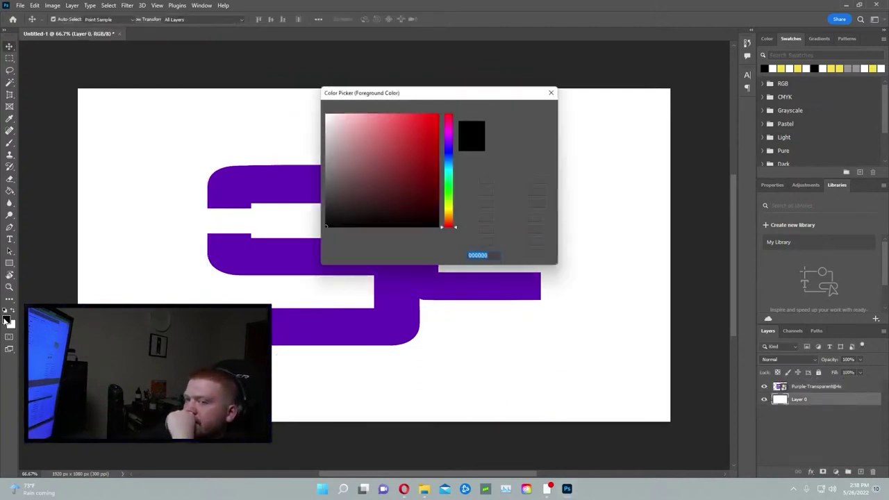
left_click(300, 255)
left_click(532, 108)
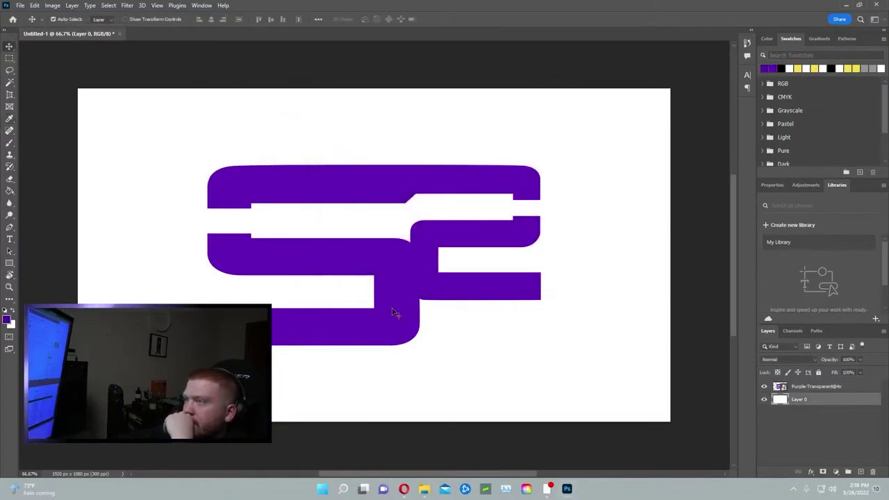
left_click(10, 190)
left_click(471, 176)
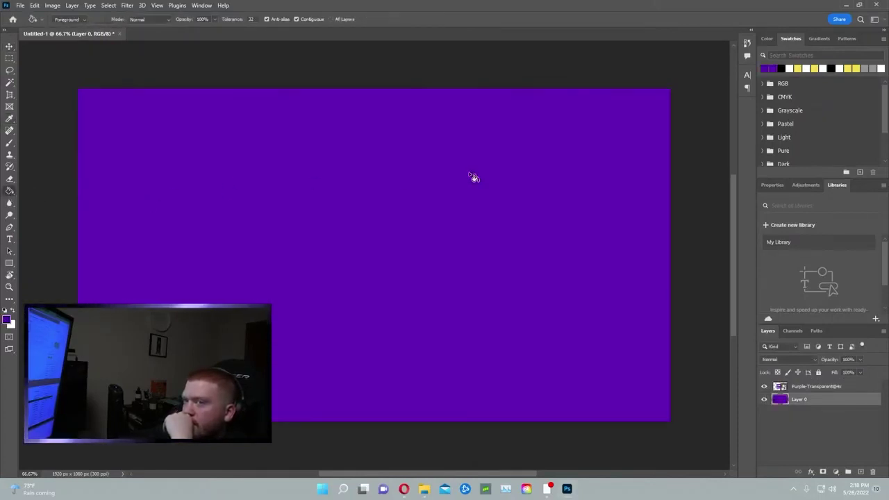
- Hide the purple logo layer, place the white SOAR Gaming logo over the purple background and hide that layer too
left_click(825, 389)
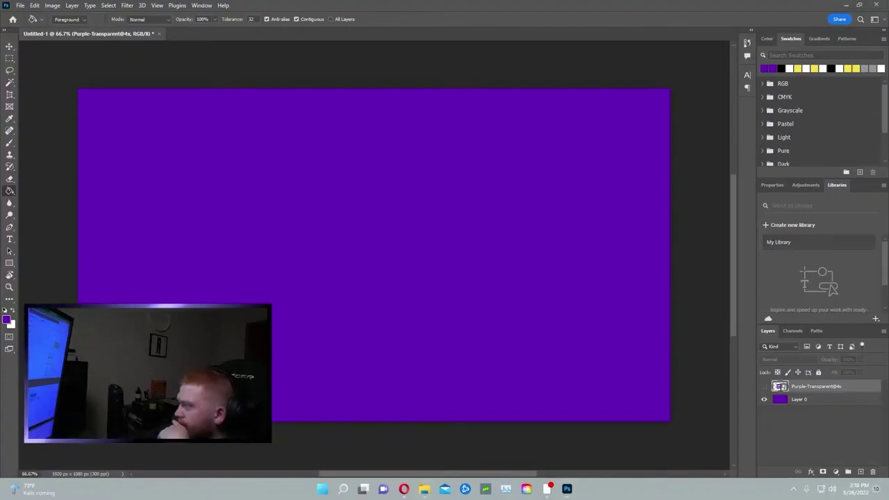
left_click_drag(723, 330, 306, 297)
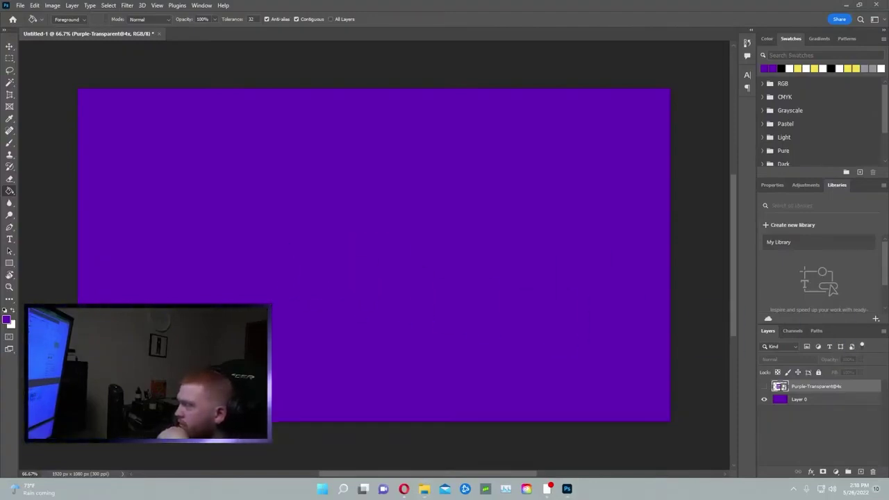
left_click_drag(839, 350, 460, 291)
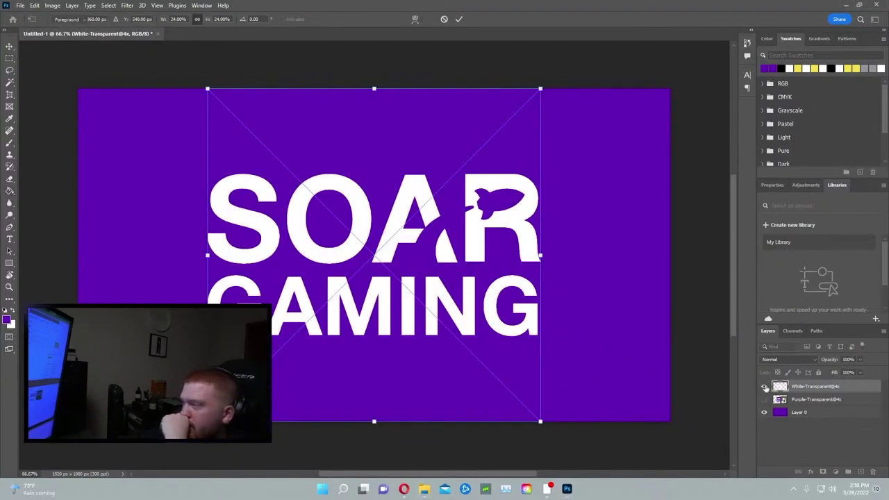
left_click(764, 387)
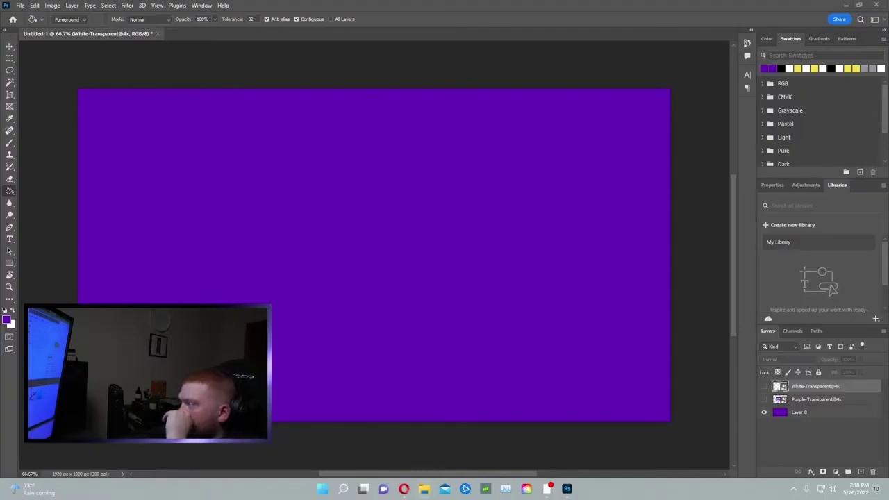
- Place the white Soar rocket logo and scale it to about 7.1% in the upper-right corner of the canvas
left_click_drag(679, 216, 542, 182)
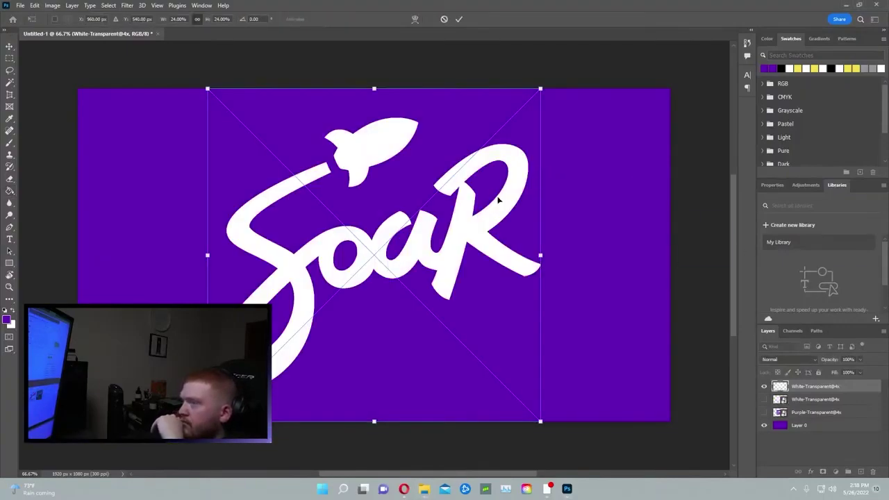
left_click_drag(356, 255, 484, 256)
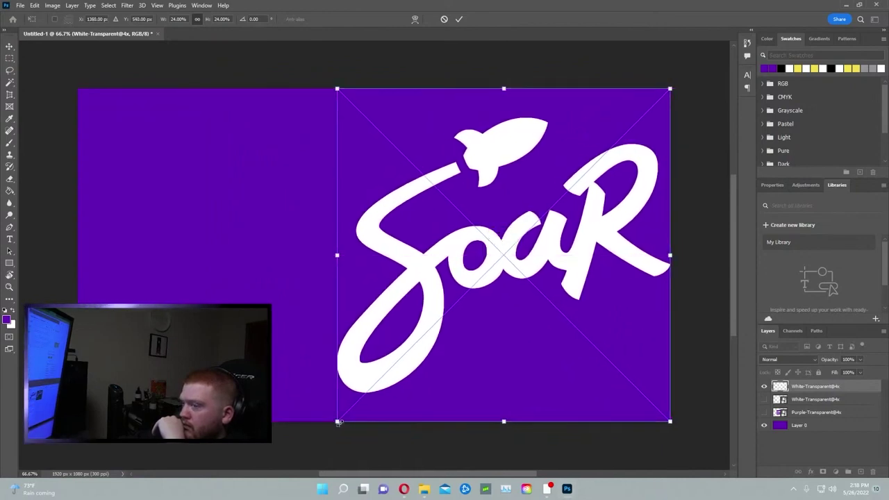
left_click_drag(337, 420, 572, 187)
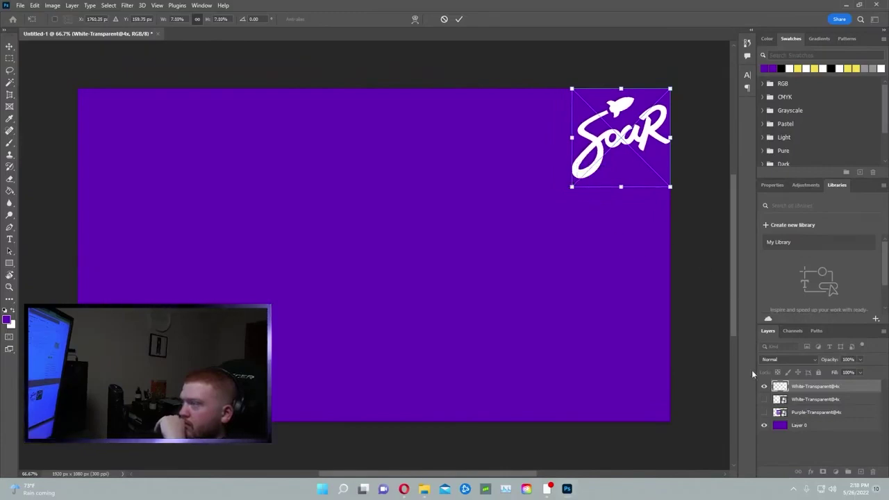
key("Return")
key("g")
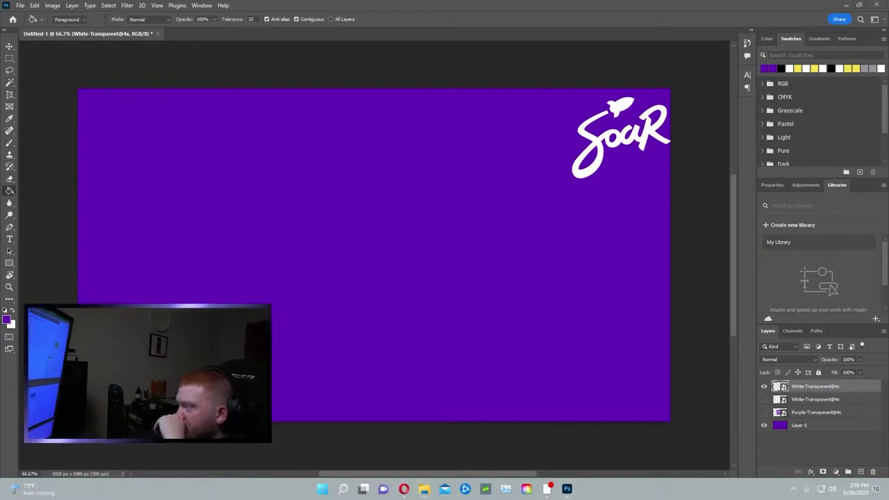
- Place the white block-letter logo matching the hidden purple one and scale it to 12% at the centre of the canvas
left_click_drag(888, 305, 365, 249)
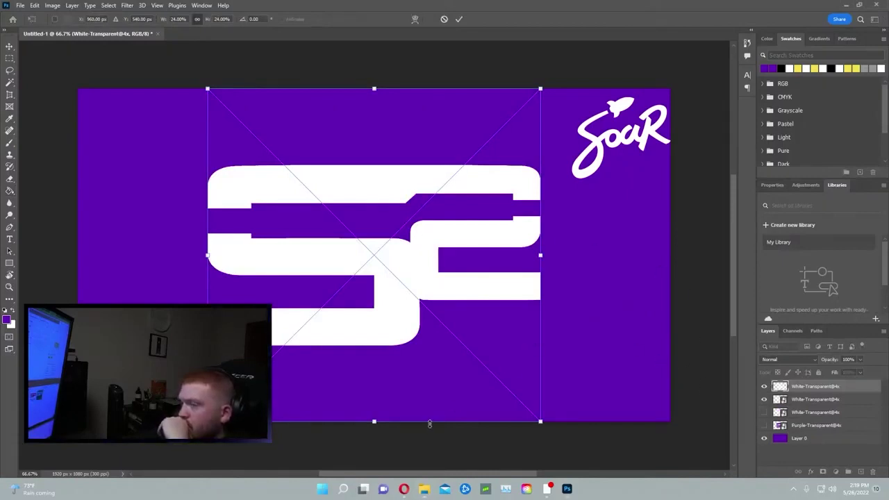
left_click_drag(374, 422, 385, 257)
left_click_drag(380, 226, 377, 306)
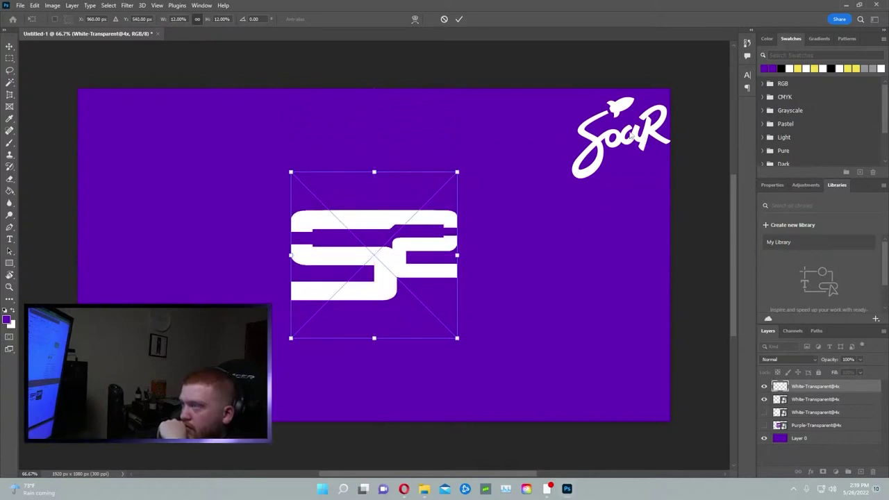
key("Return")
key("g")
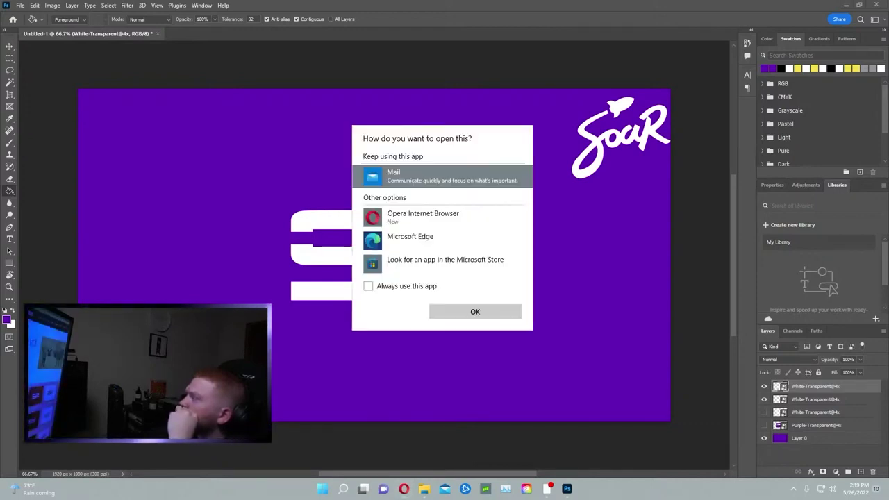
- Dismiss the app-selection prompt and close the purple Untitled-1 document without saving it
left_click(572, 110)
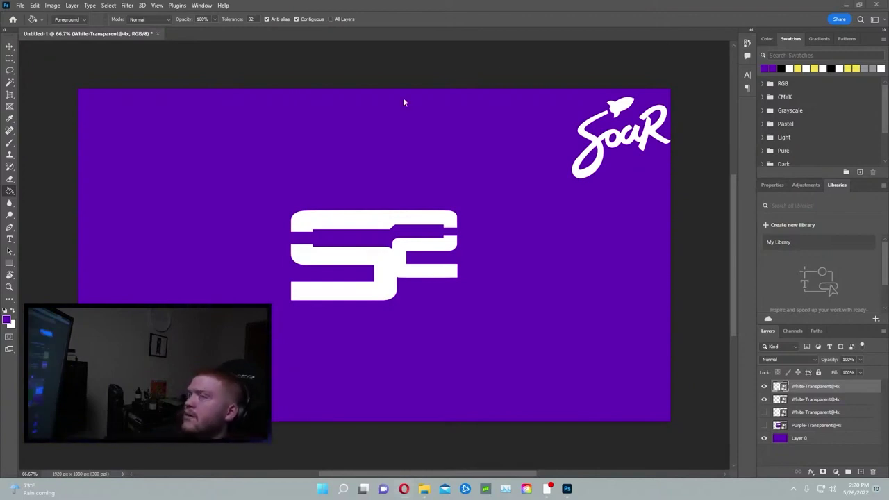
left_click(157, 33)
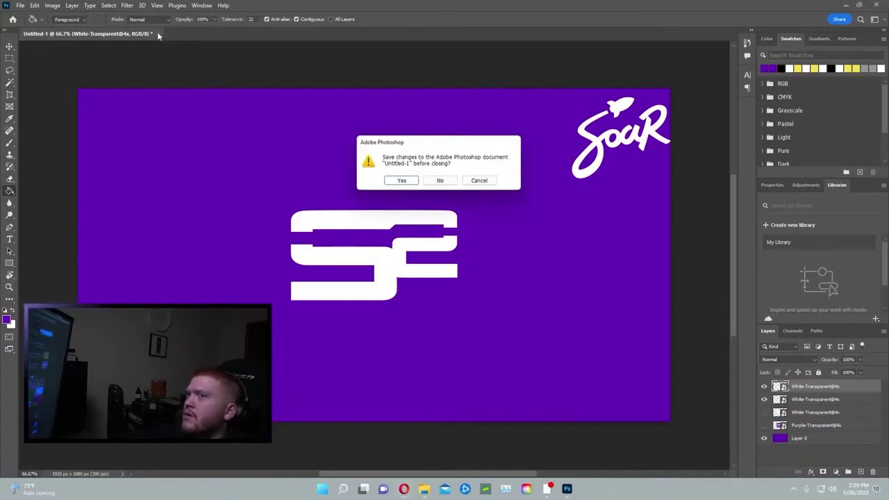
left_click(439, 183)
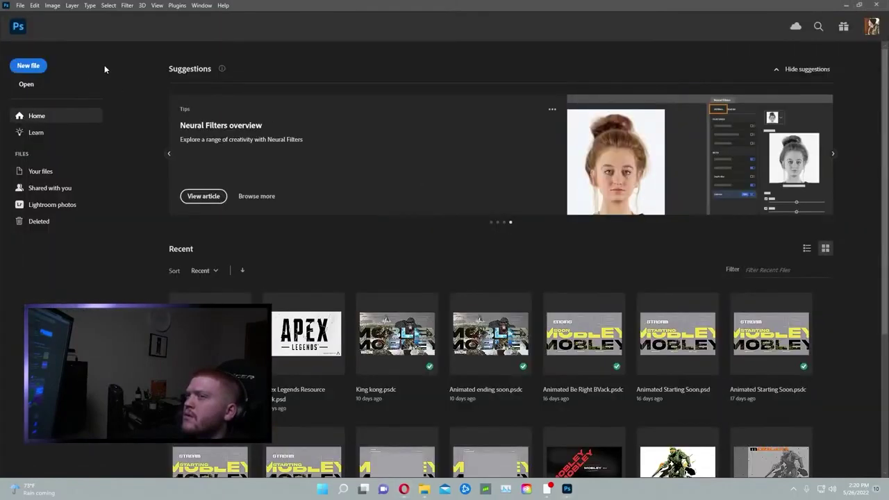
- Create a new document 3000 pixels wide and 1000 pixels high at 300 pixels/inch with a white background
left_click(36, 65)
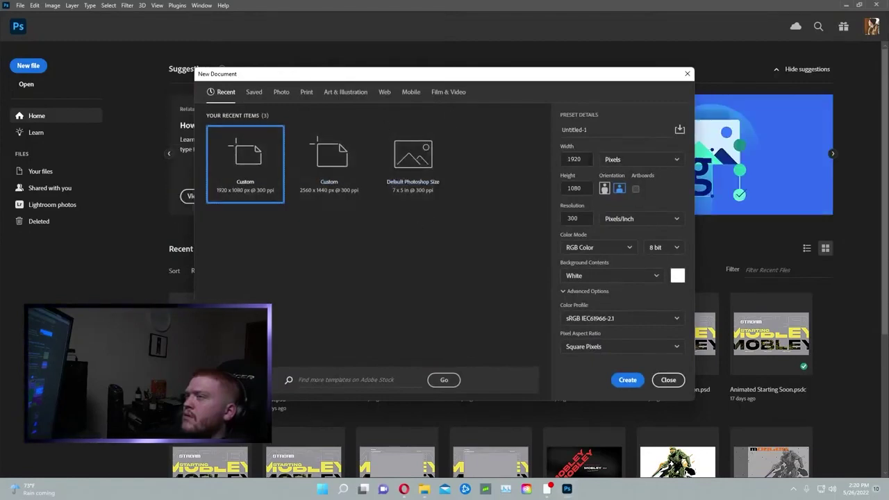
left_click(576, 159)
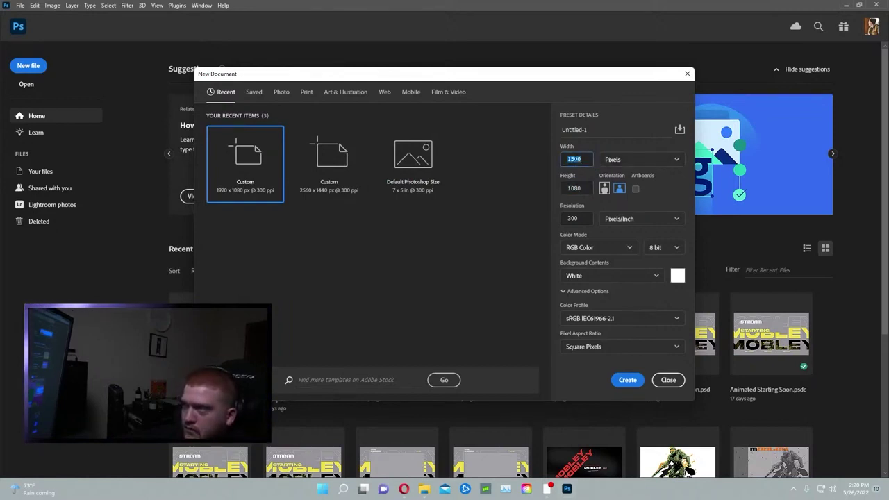
type("3000")
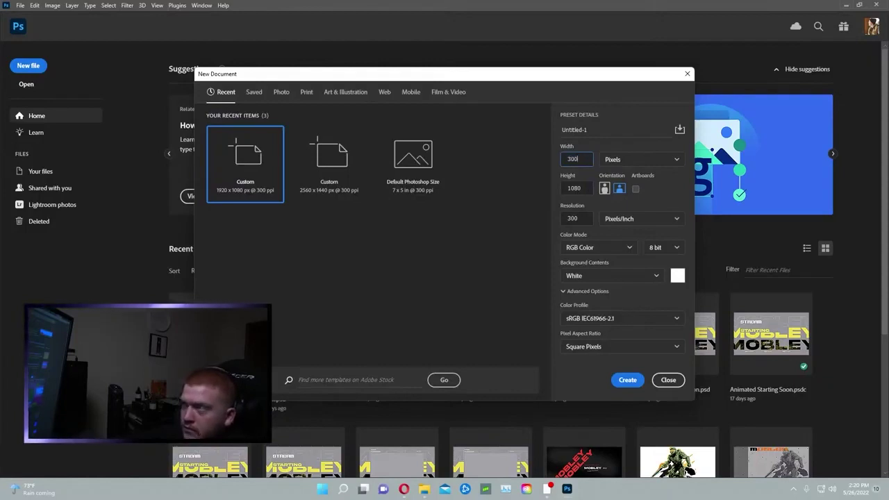
key("Tab")
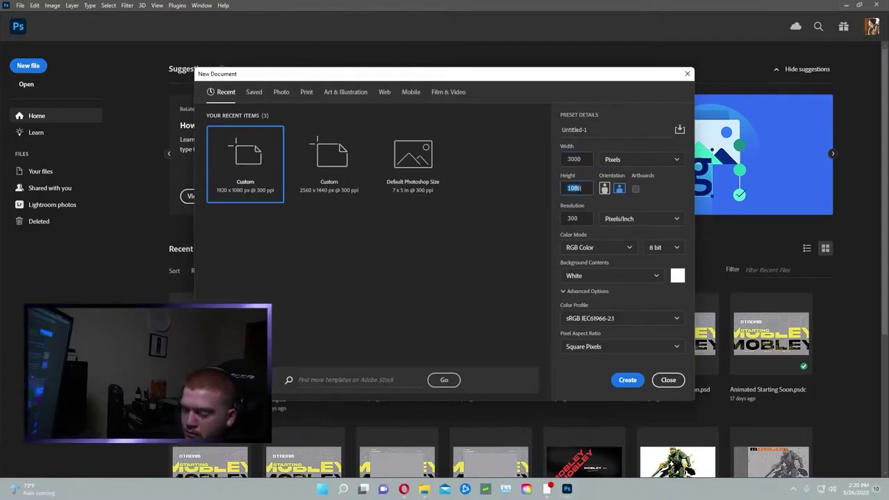
type("10")
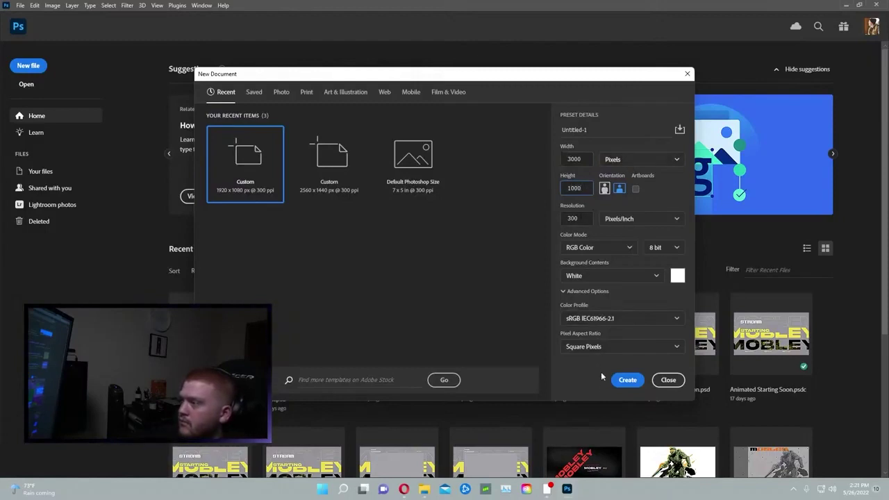
left_click(628, 380)
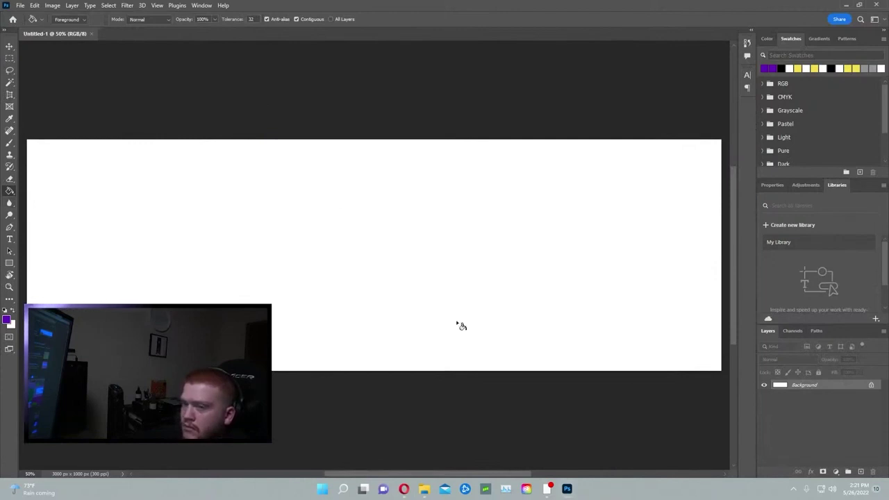
- Unlock the Background layer and fill the whole canvas with black
left_click(871, 386)
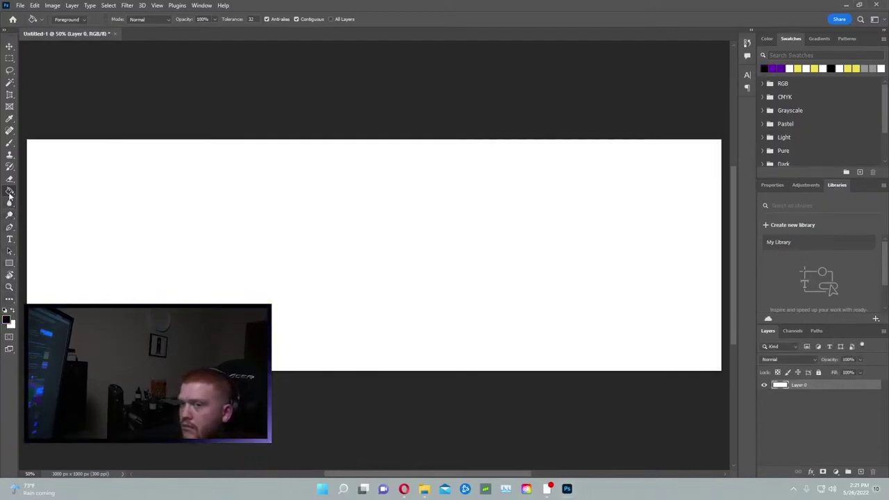
left_click(206, 231)
left_click(9, 46)
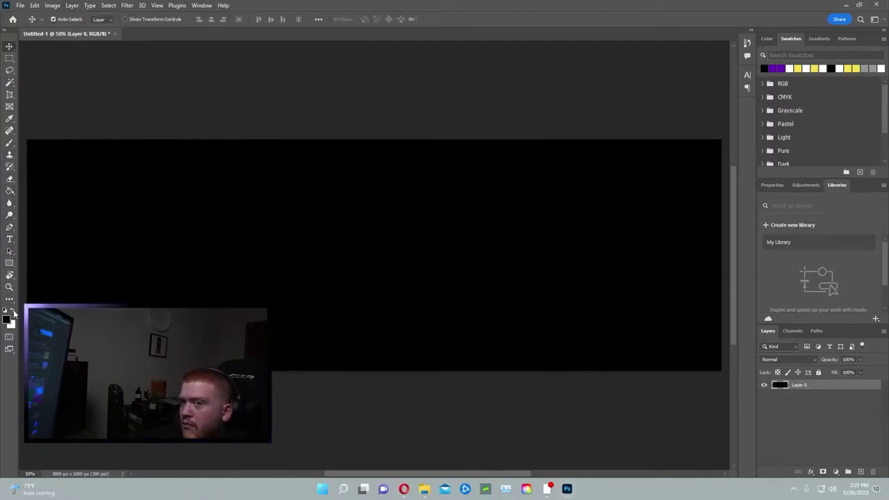
- Fill Layer 0 with the medium gray swatch and set the foreground colour back to black
left_click(870, 66)
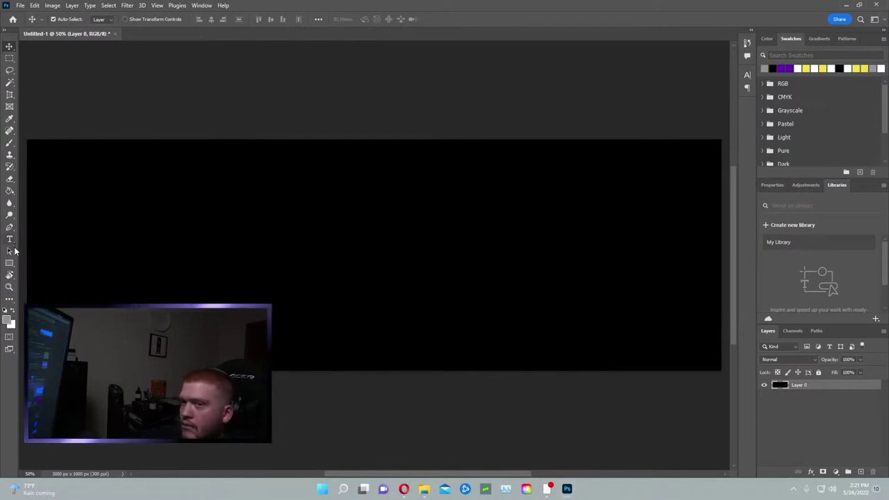
left_click(9, 190)
left_click(346, 148)
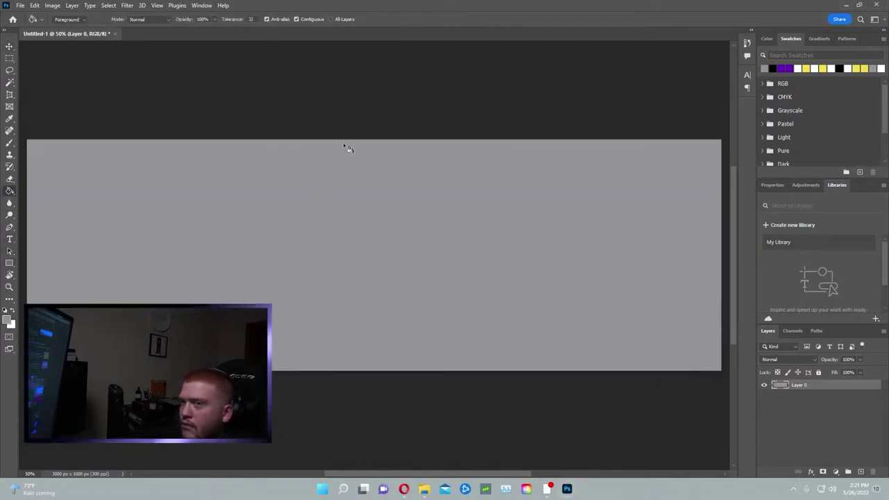
left_click(10, 46)
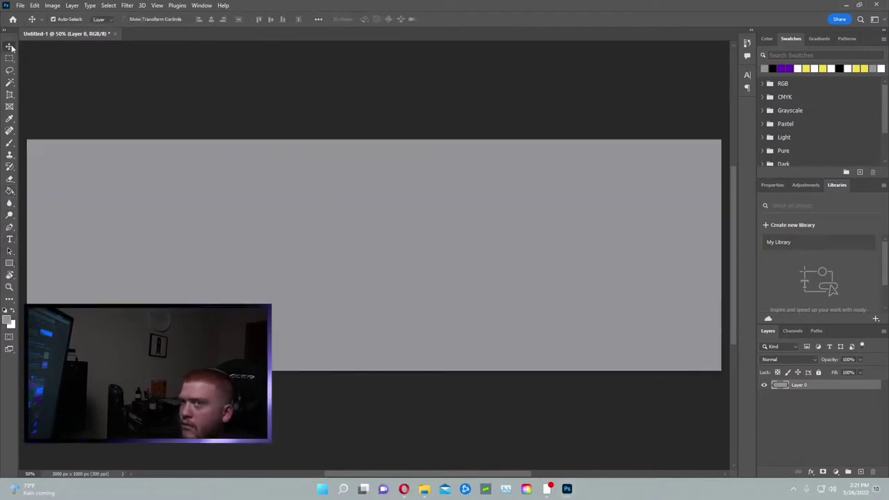
left_click(13, 311)
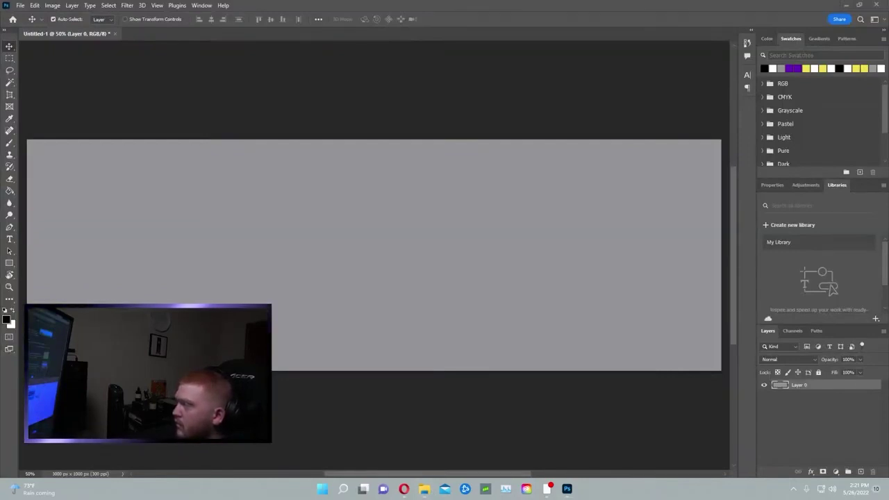
- Place the Purple-Transparent@4x and White-Transparent@4x block-letter logos at the centre of the gray canvas at 22.22% scale
left_click_drag(383, 236, 383, 237)
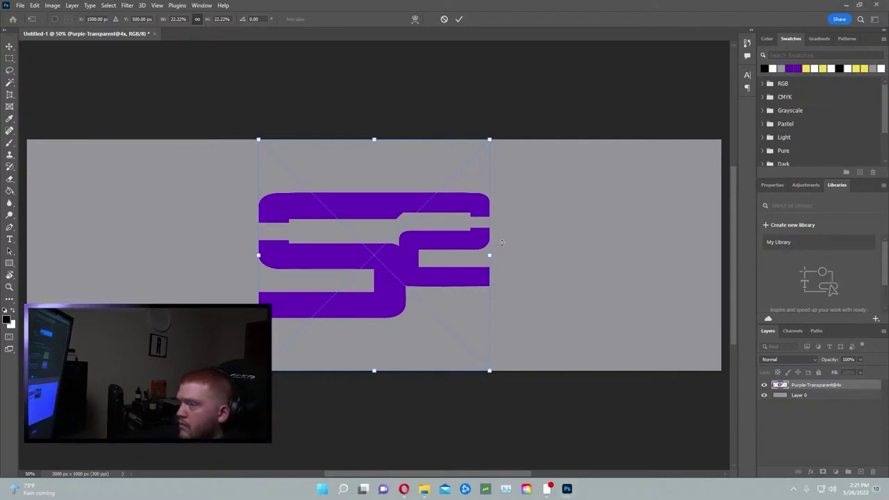
key("Return")
left_click_drag(597, 247, 575, 285)
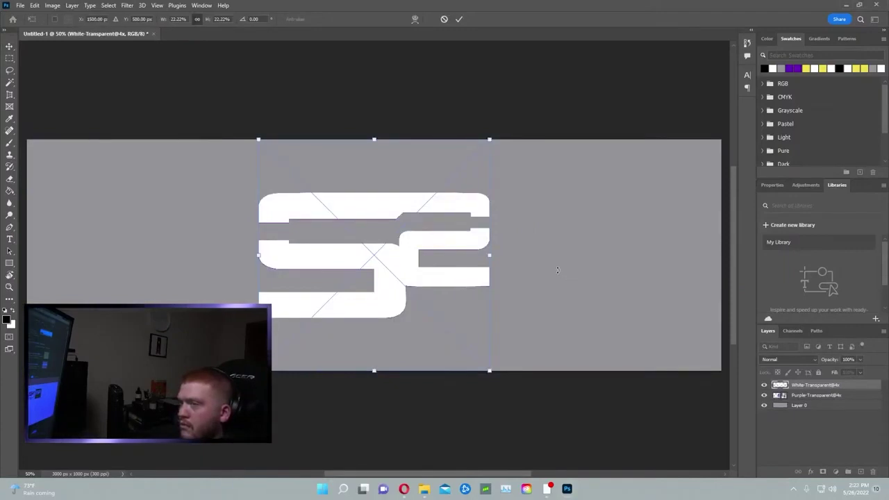
right_click(423, 244)
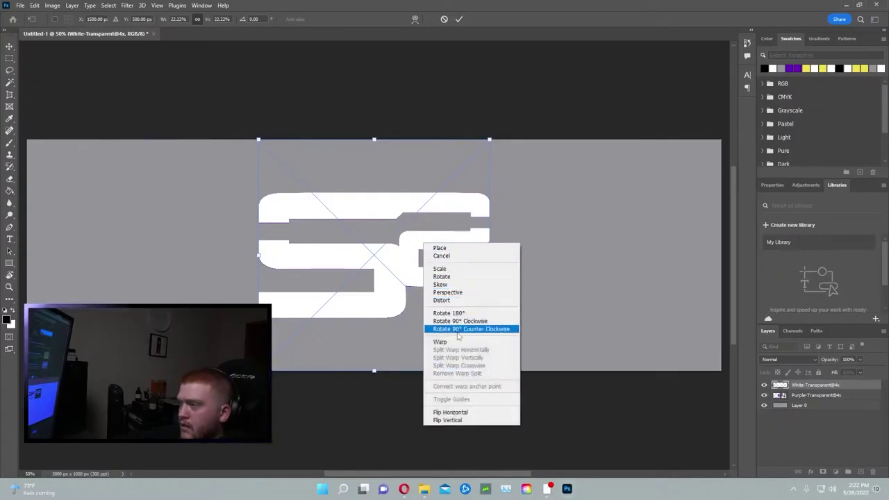
left_click(601, 440)
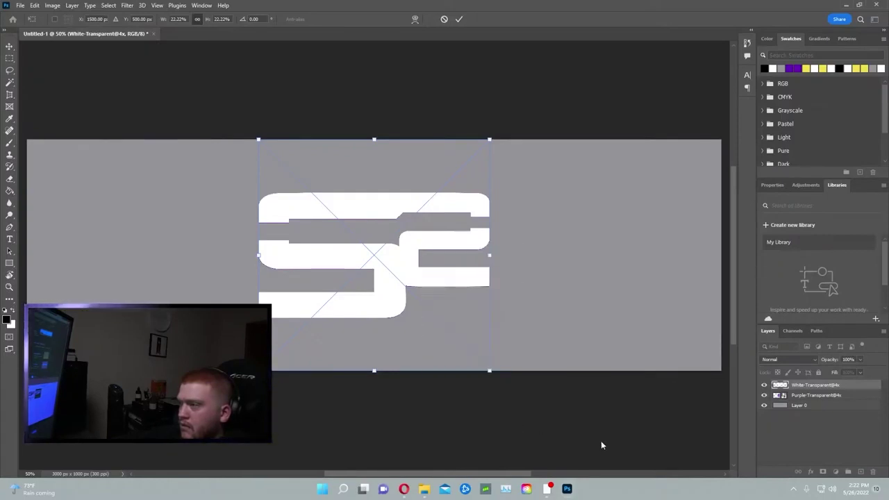
- Hide the White-Transparent@4x layer and move the purple logo to the upper-left part of the canvas
left_click(764, 384)
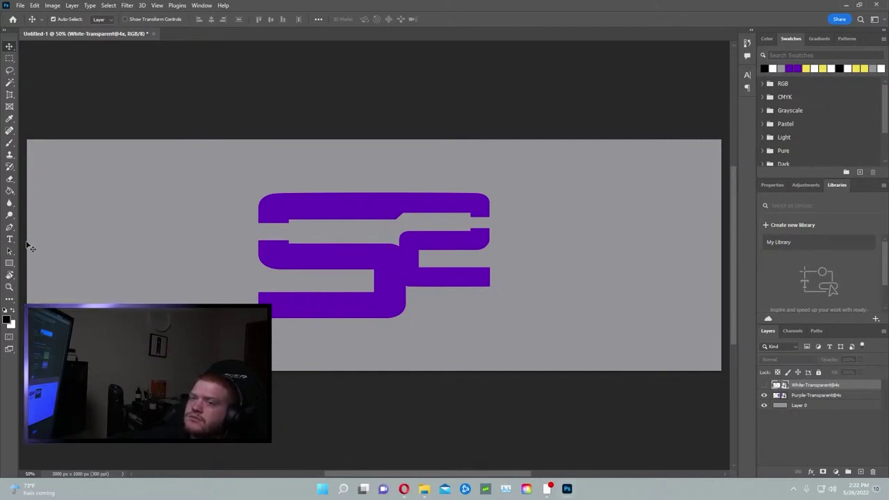
left_click(381, 266)
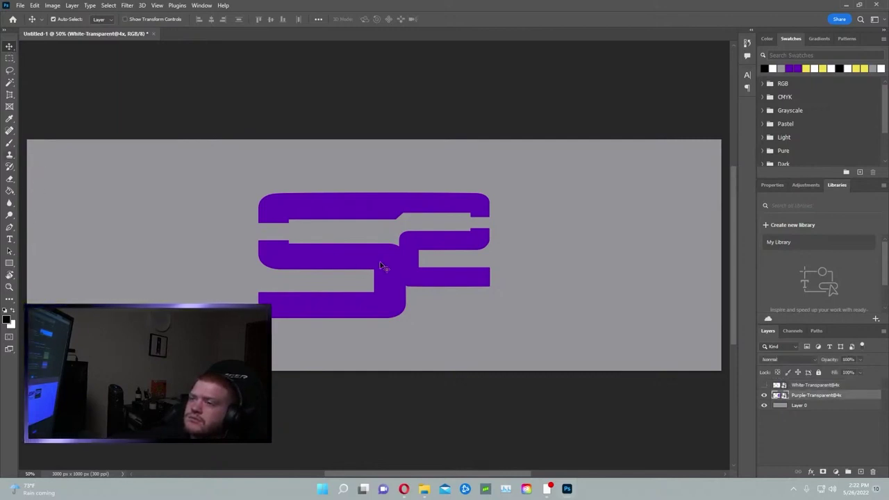
left_click_drag(381, 266, 177, 226)
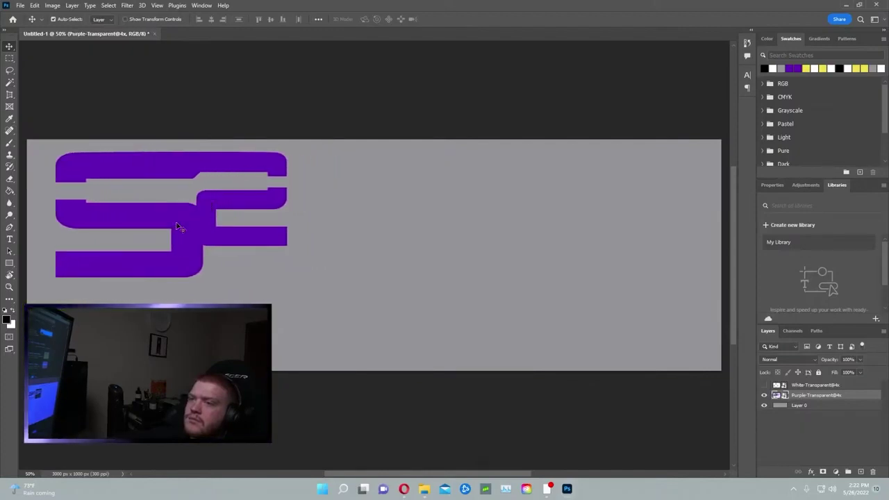
key("t")
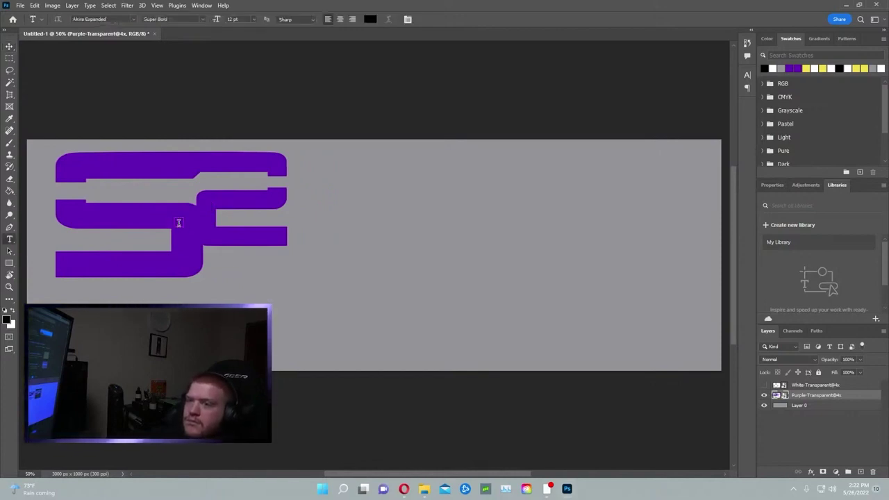
key("Delete")
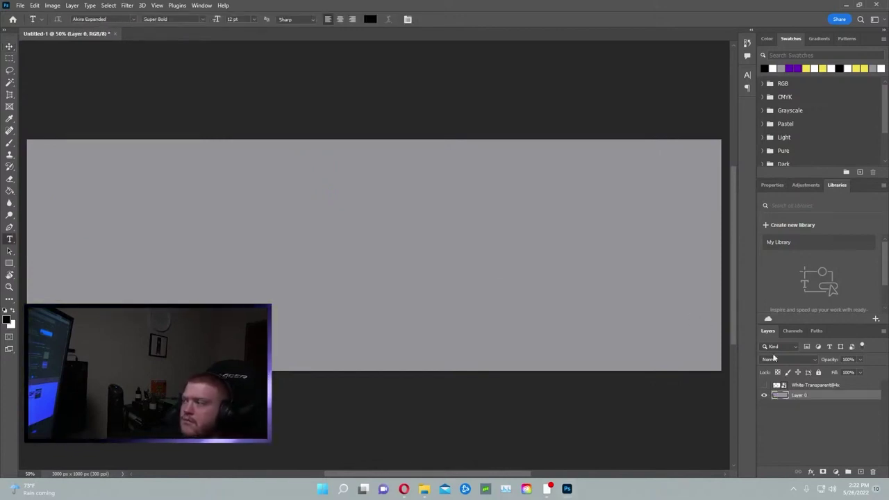
left_click(746, 44)
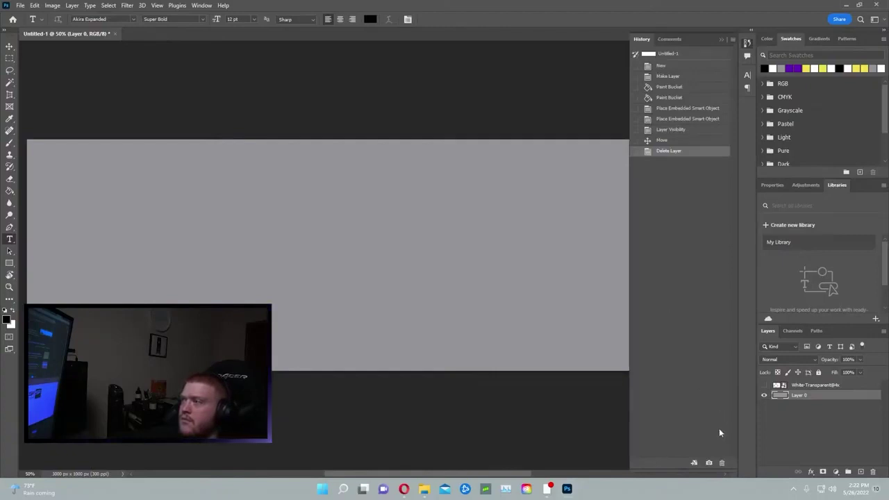
left_click(722, 462)
left_click(403, 181)
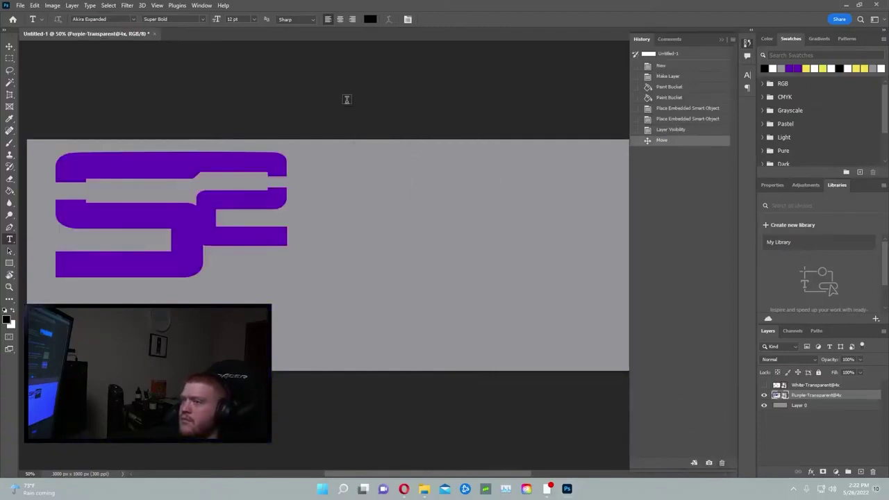
left_click(739, 44)
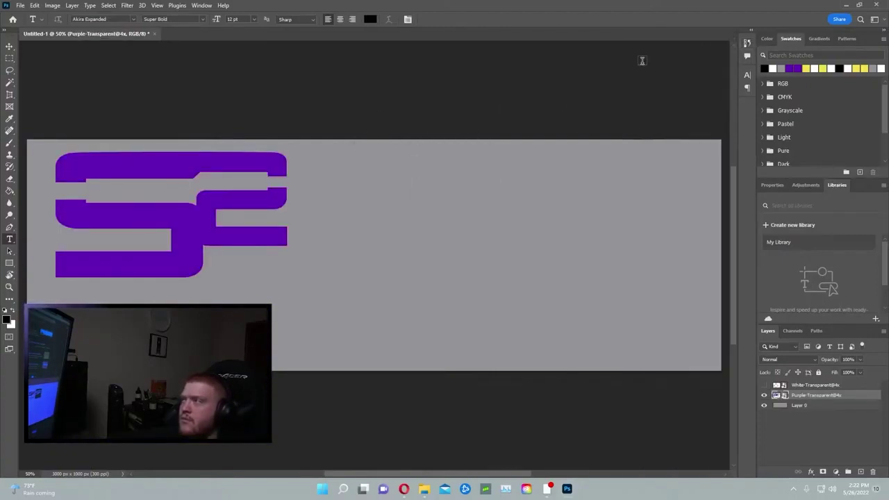
left_click(9, 45)
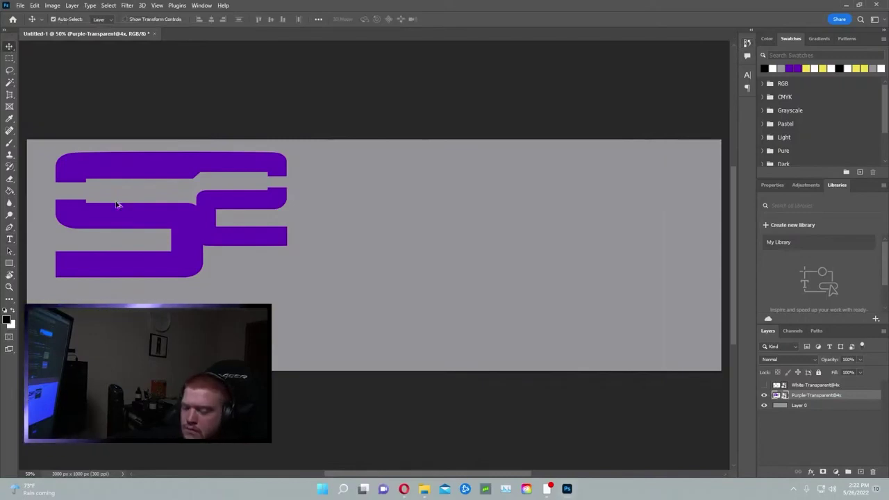
key("alt+t")
left_click(90, 198, "ctrl")
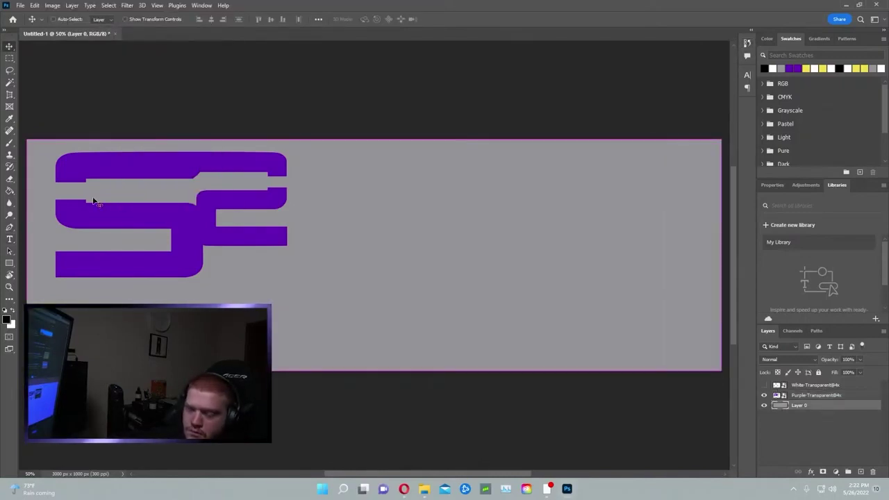
key("ctrl+t")
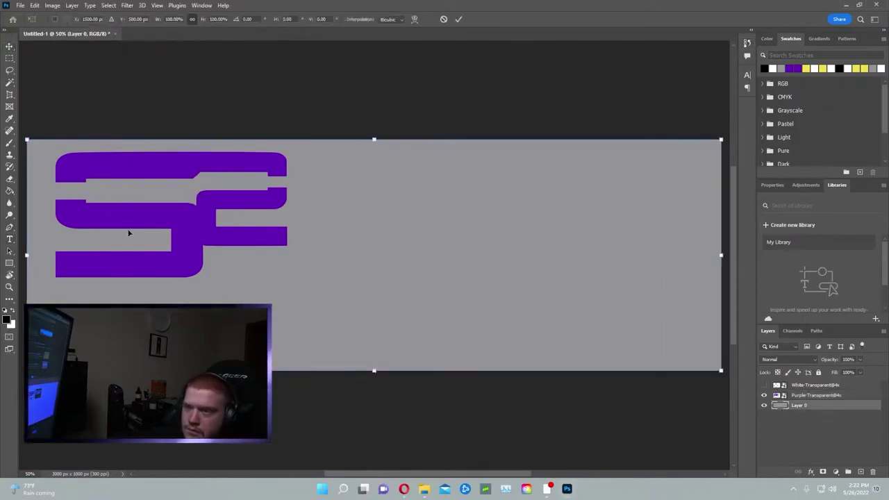
left_click(806, 386)
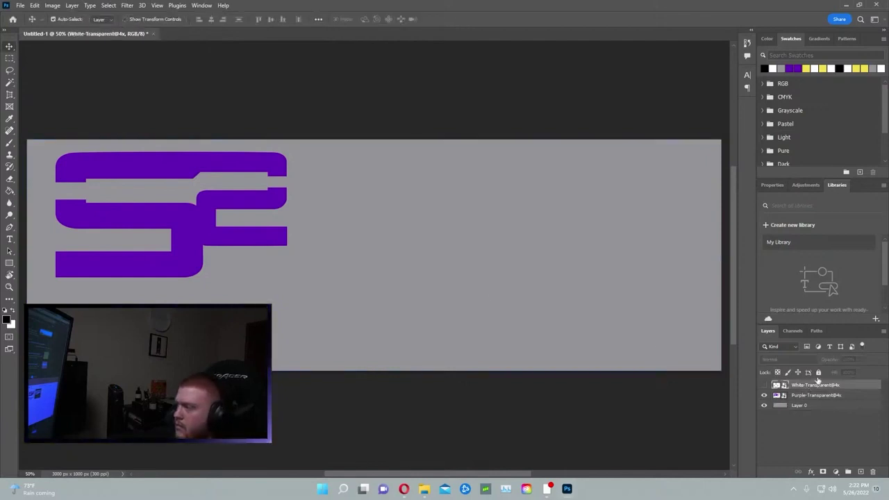
- Cancel the Layer Style settings, lock Layer 0 and select the White-Transparent@4x layer
double_click(818, 380)
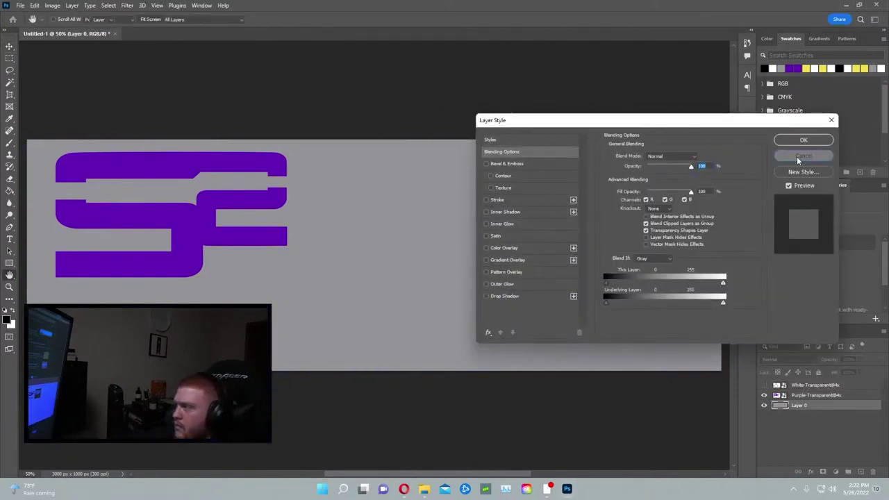
left_click(800, 155)
left_click(826, 385)
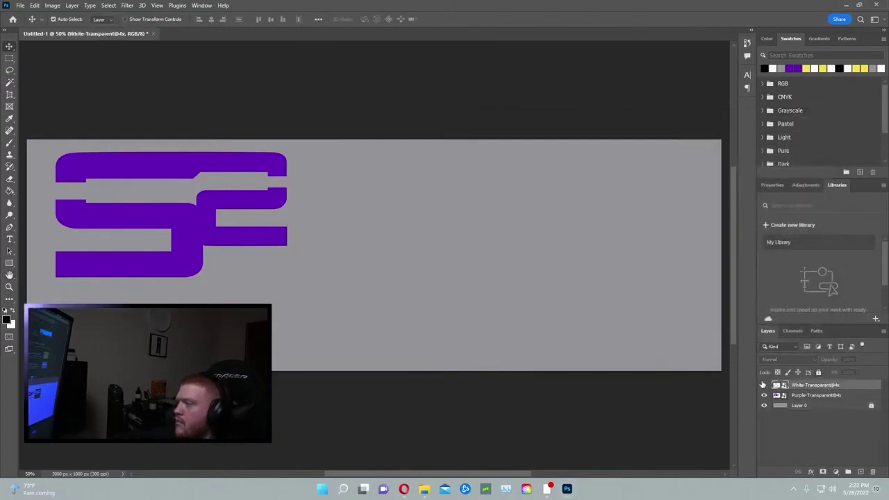
left_click(765, 385)
left_click(765, 386)
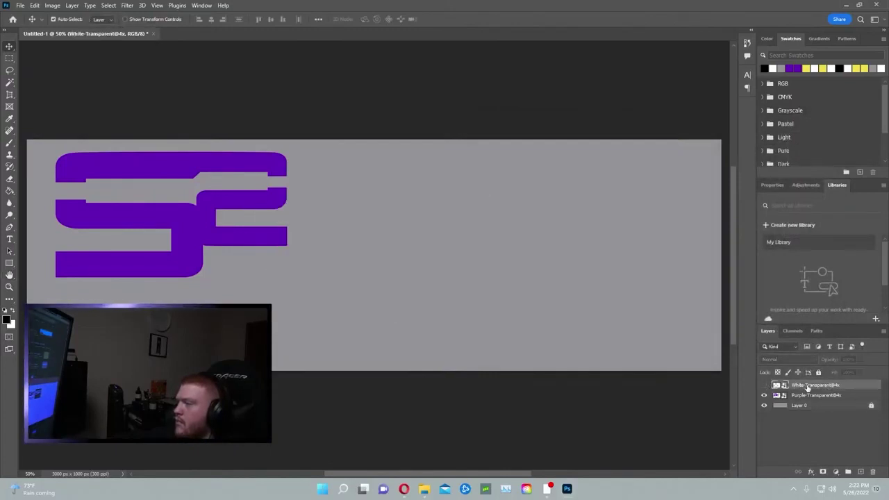
right_click(808, 387)
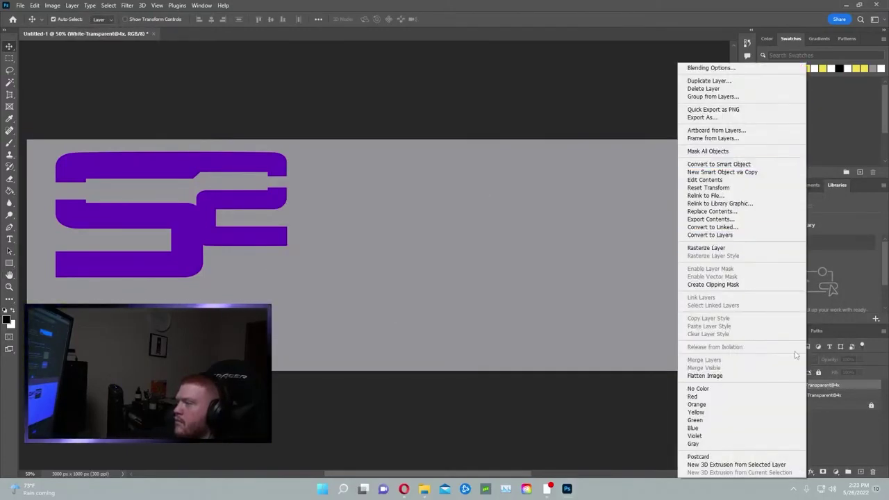
- Scale the Purple-Transparent@4x logo up to about 26.24% and move it closer to the canvas's upper-left corner
left_click(819, 396)
left_click(819, 396)
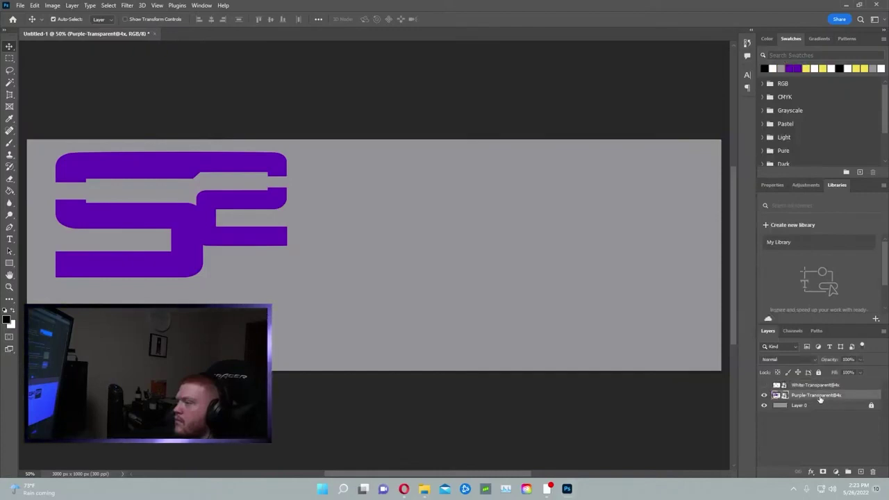
key("ctrl+t")
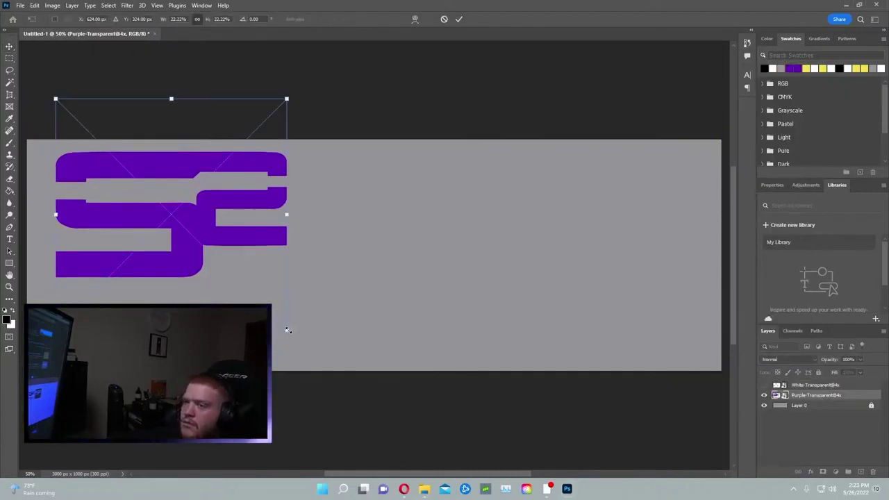
left_click_drag(289, 330, 329, 368)
left_click_drag(294, 306, 274, 296)
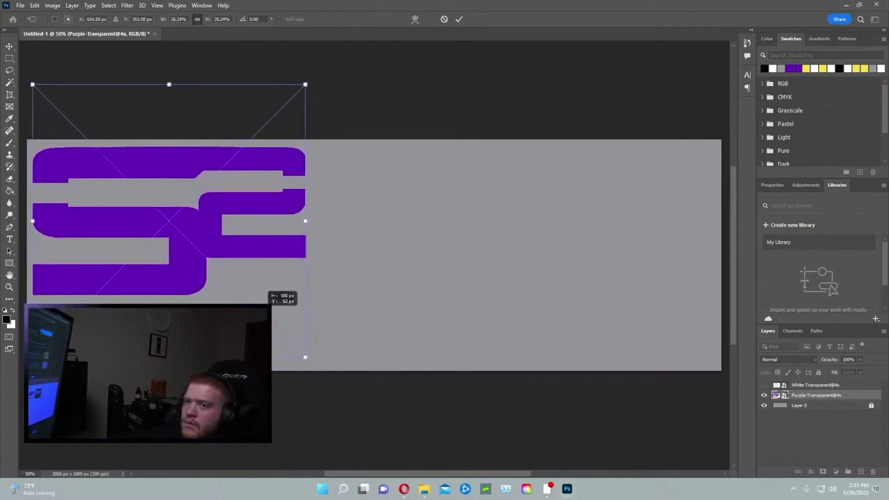
key("Return")
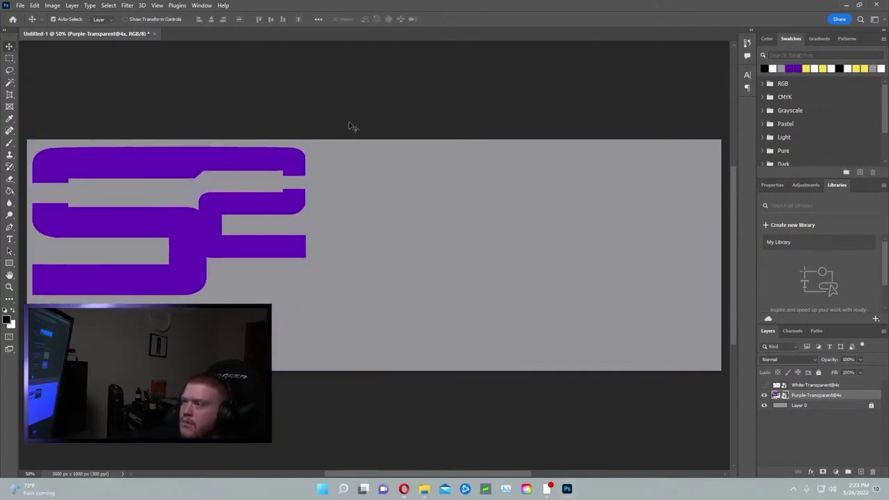
- Add the name as a text layer beside the purple logo and set its font size to 72 pt
left_click(9, 238)
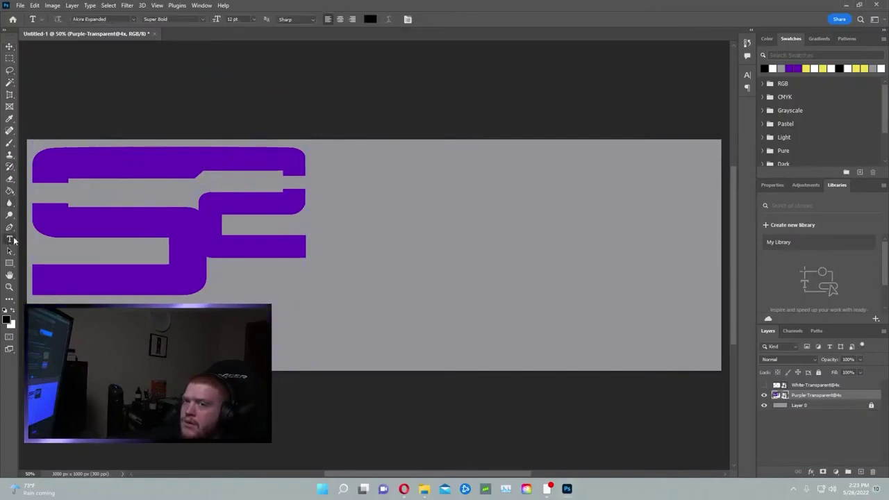
left_click(336, 256)
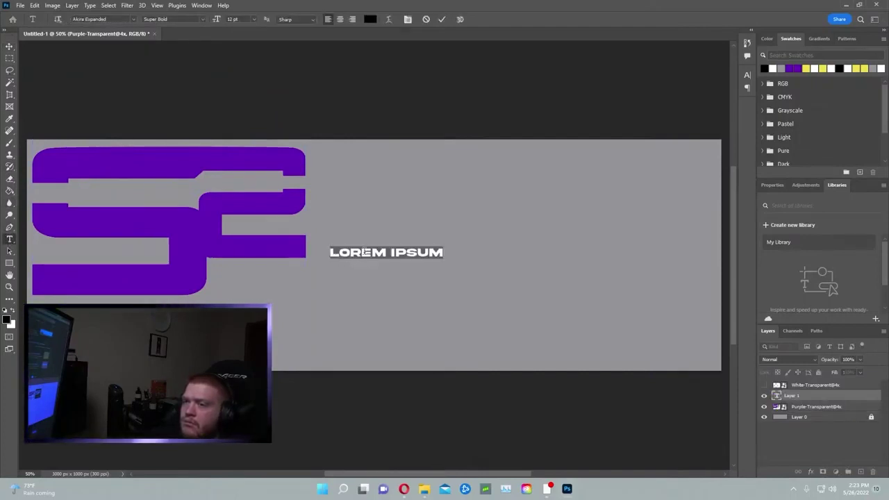
type("MOBLEY")
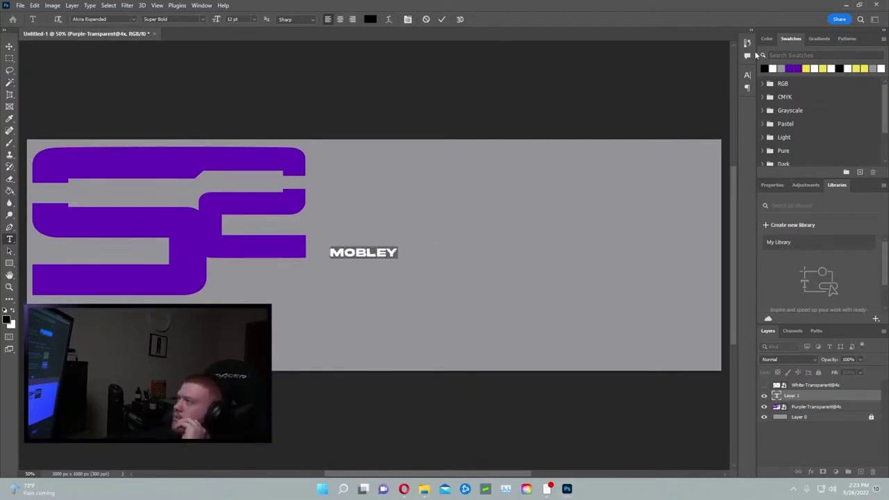
left_click(748, 74)
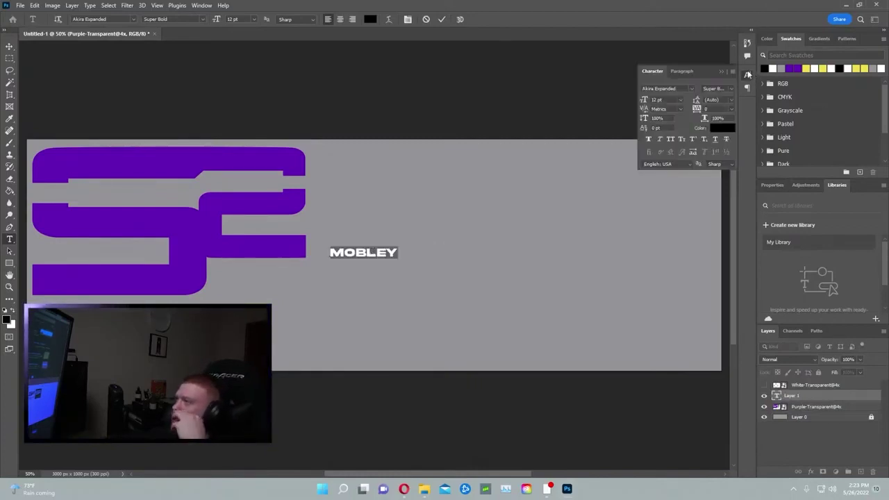
left_click(680, 100)
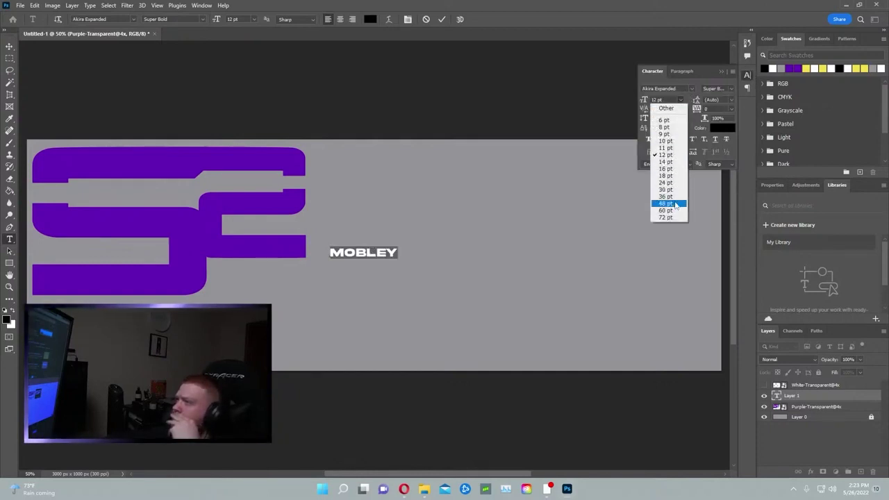
left_click(667, 203)
left_click(680, 100)
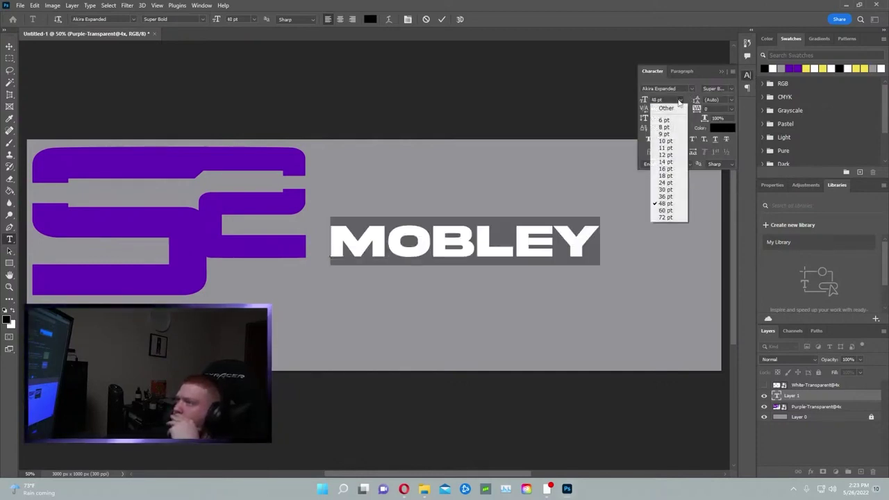
left_click(665, 218)
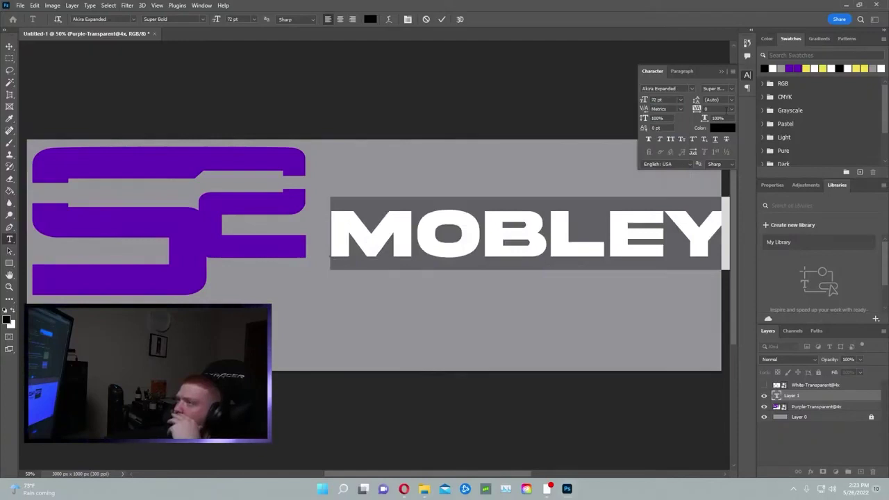
- Colour the name text white (#ffffff) and move it leftward so it overlaps the lower part of the purple logo
left_click(722, 129)
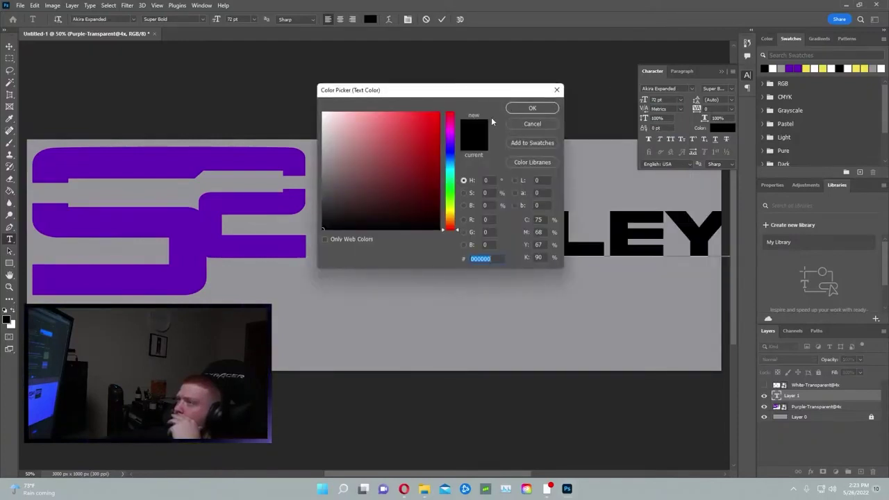
left_click_drag(429, 222, 291, 72)
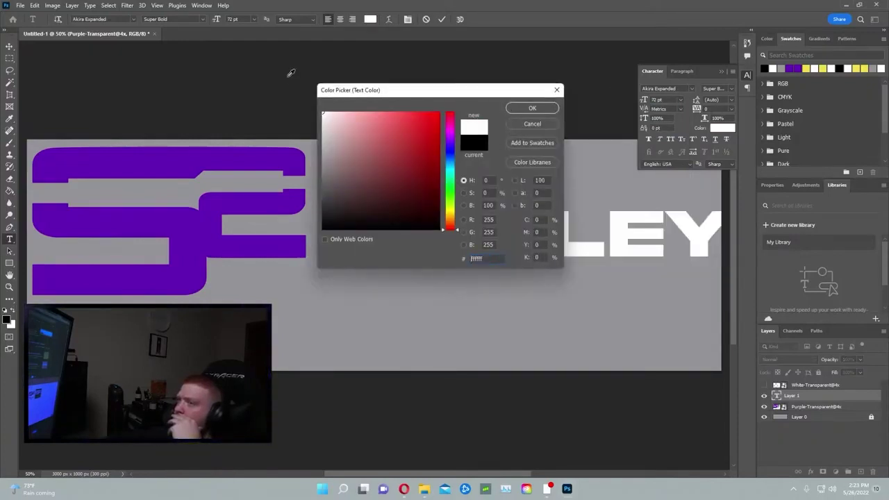
left_click(532, 108)
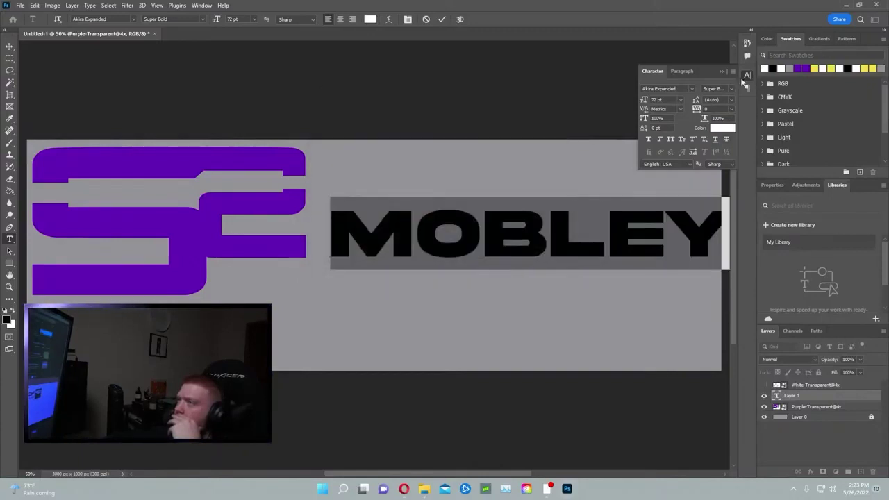
left_click(745, 76)
left_click(10, 47)
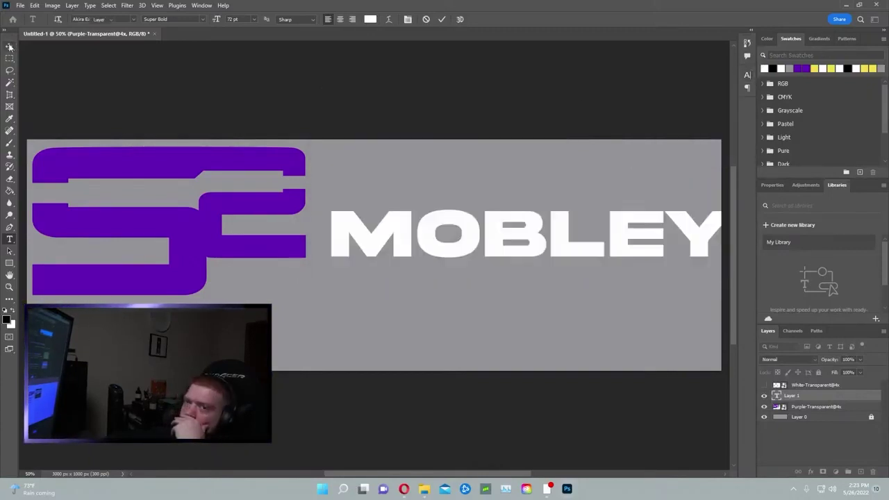
left_click_drag(507, 234, 354, 246)
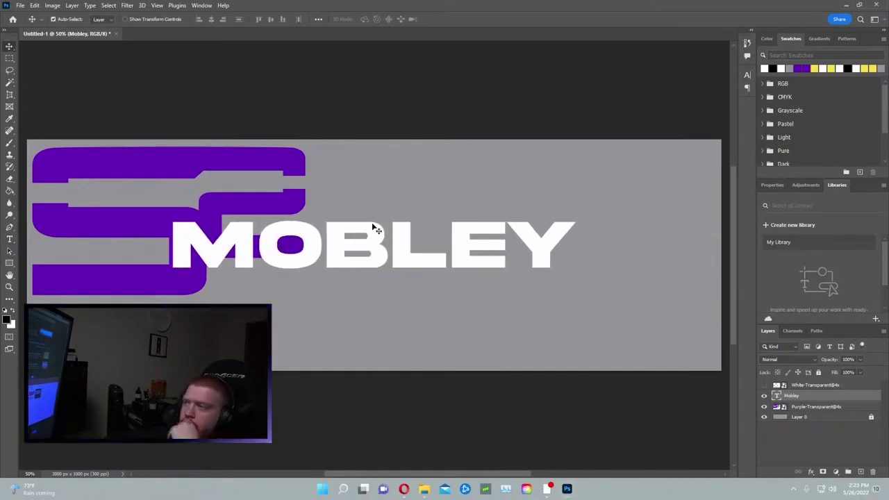
double_click(382, 251)
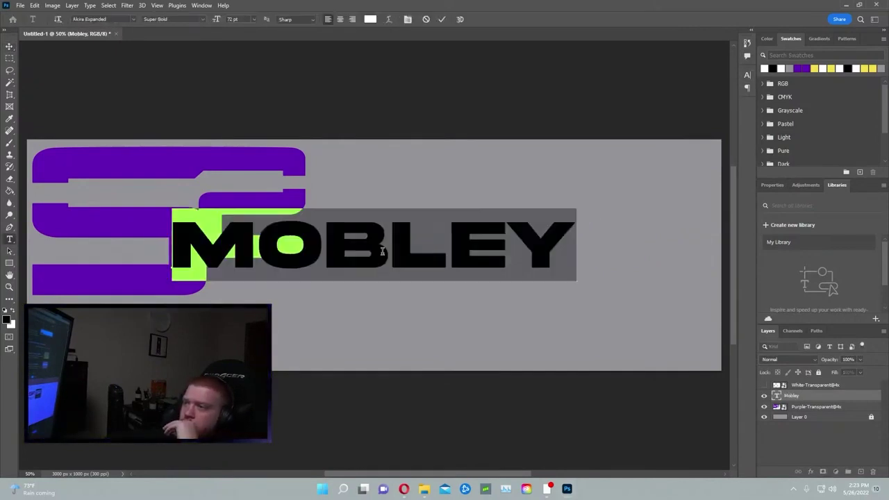
left_click(747, 76)
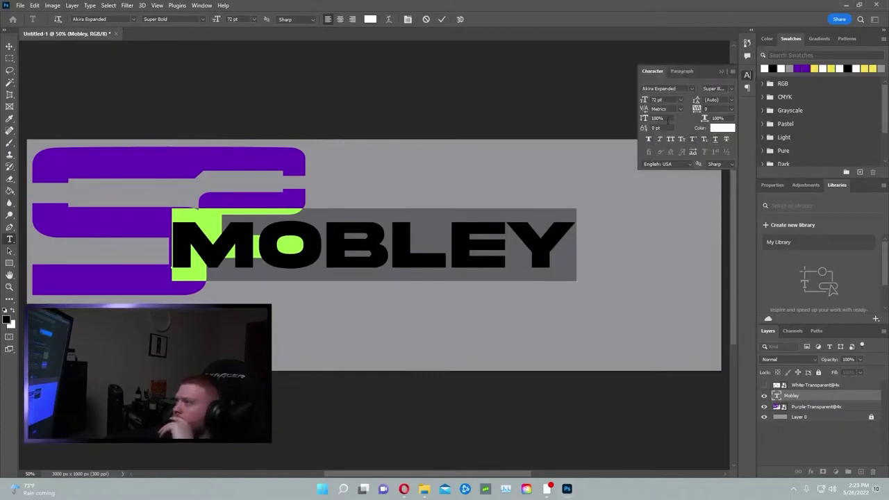
left_click(747, 75)
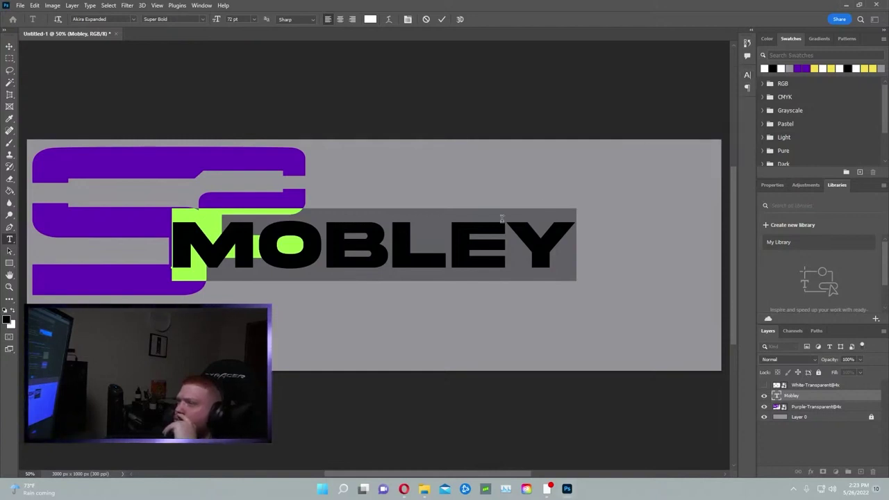
right_click(467, 254)
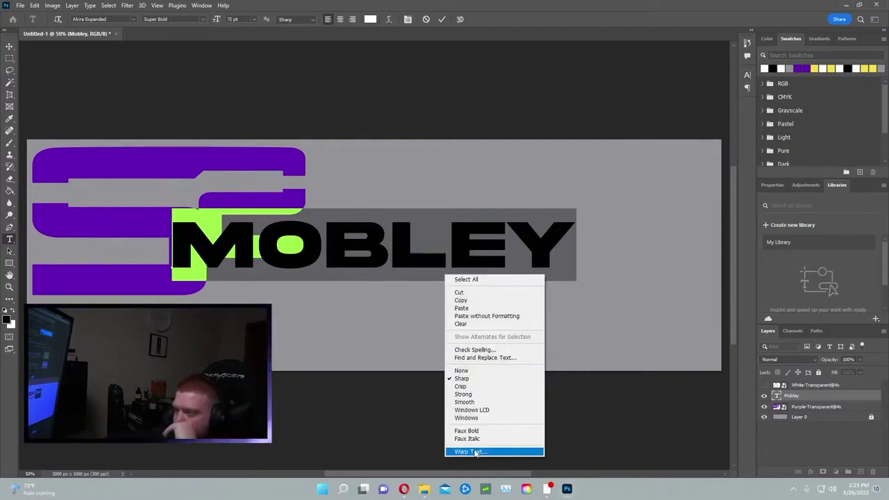
left_click(396, 227)
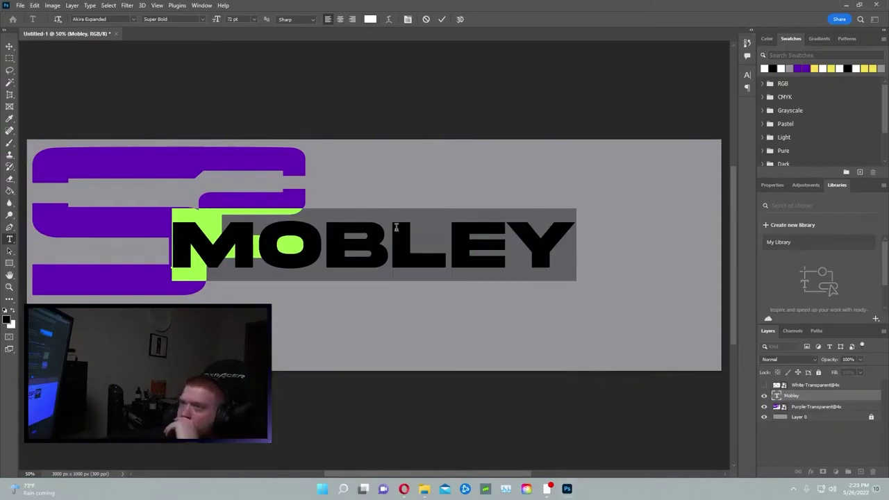
left_click(178, 5)
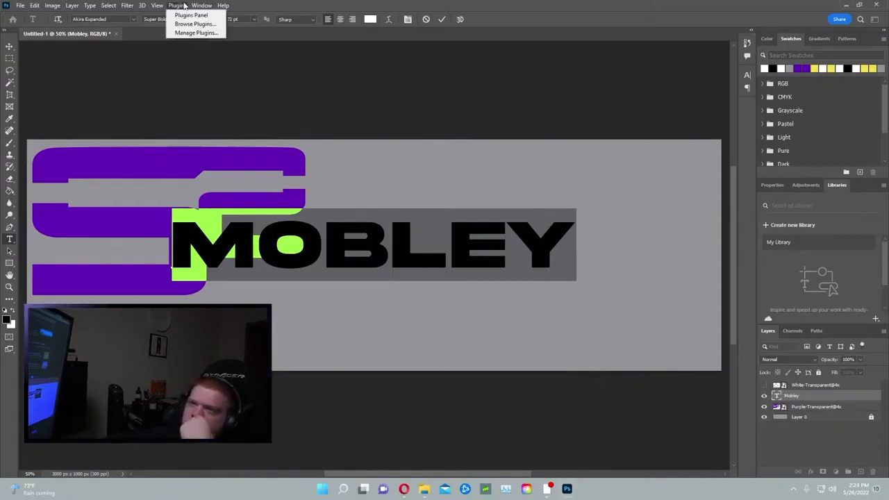
mouse_move(118, 5)
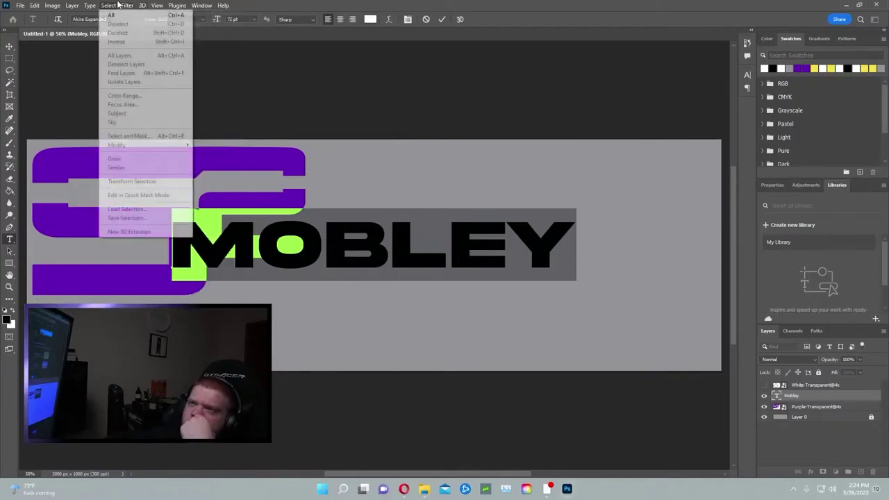
mouse_move(90, 6)
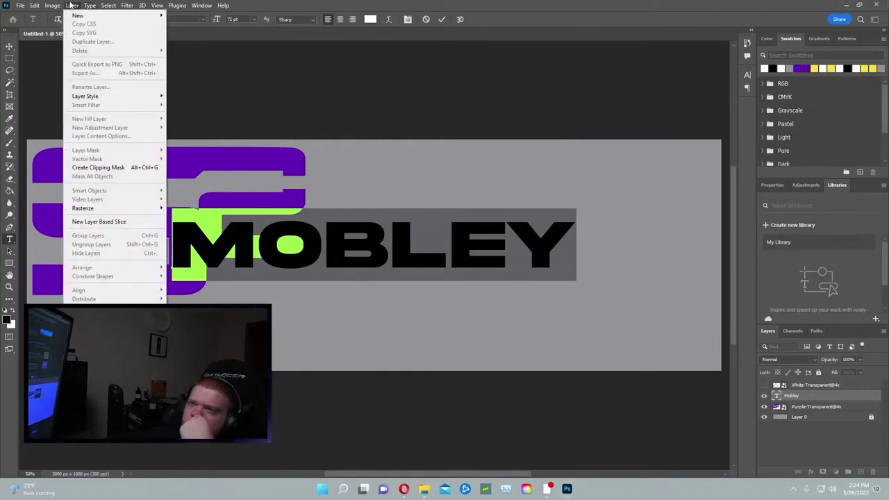
mouse_move(33, 6)
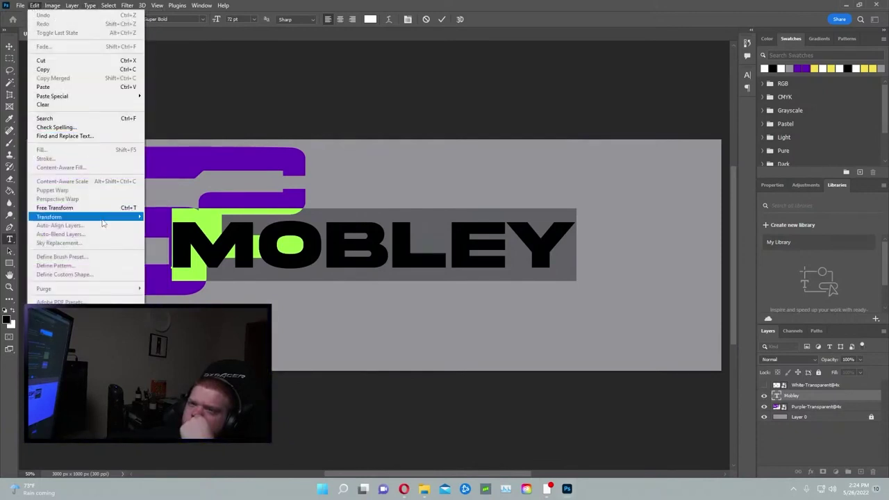
left_click(312, 73)
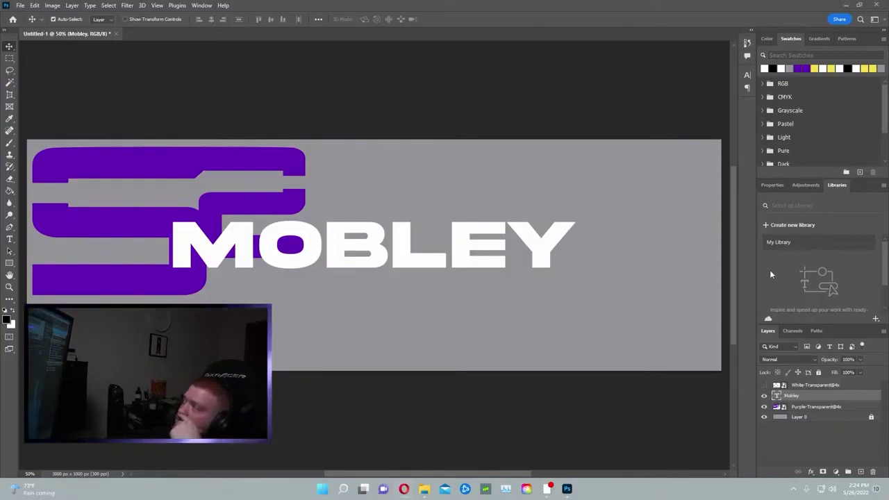
mouse_move(548, 489)
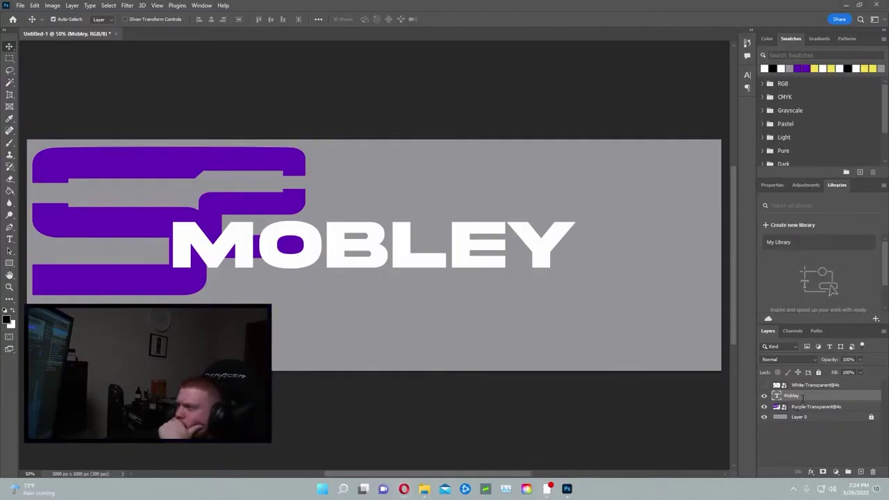
right_click(796, 396)
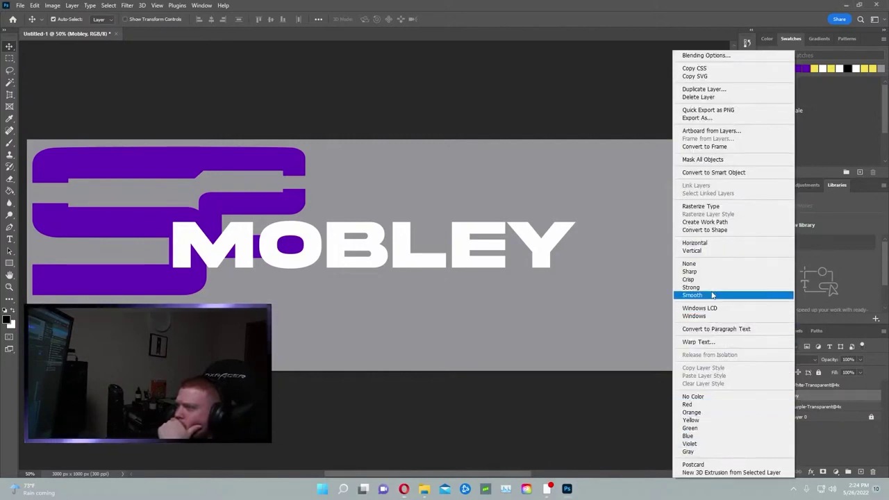
left_click(795, 398)
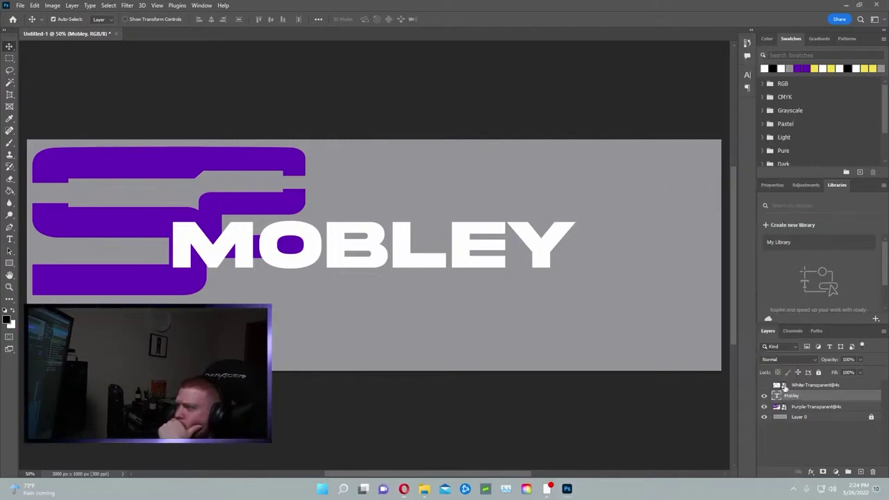
- Add an Outer Glow to the name text layer in the logo's purple (#6200b5), with 70% opacity and 5% noise
double_click(844, 397)
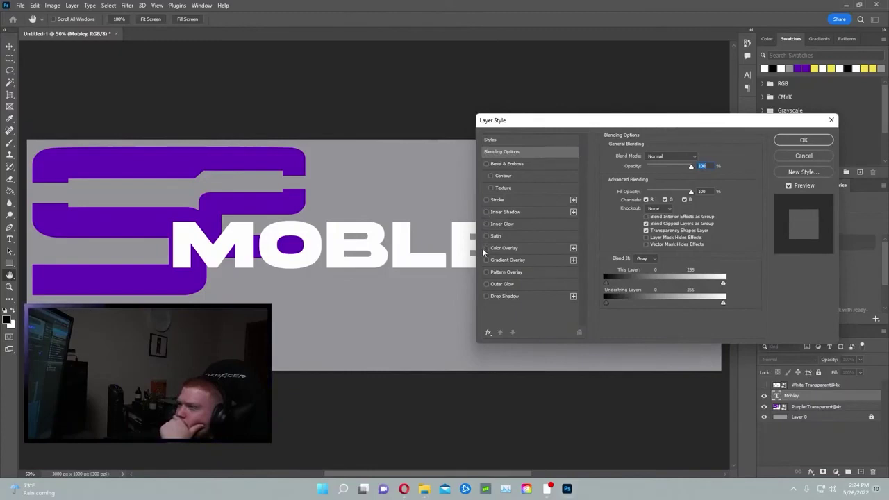
left_click(486, 284)
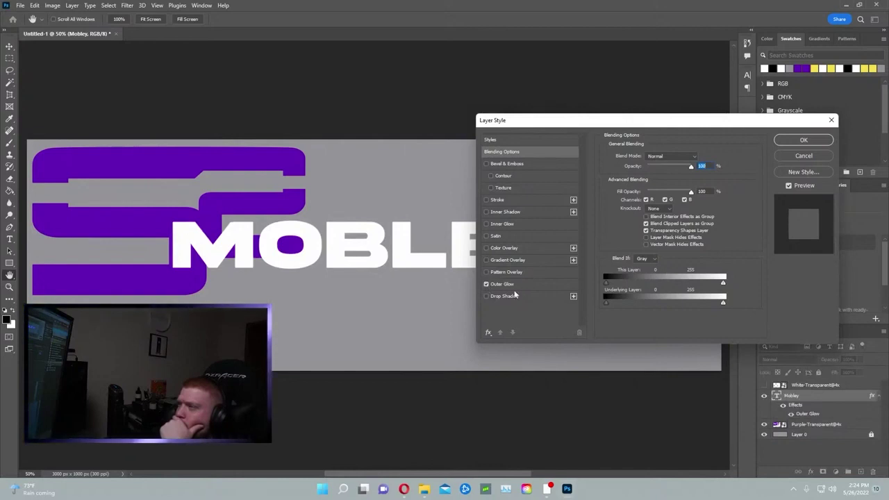
left_click(518, 285)
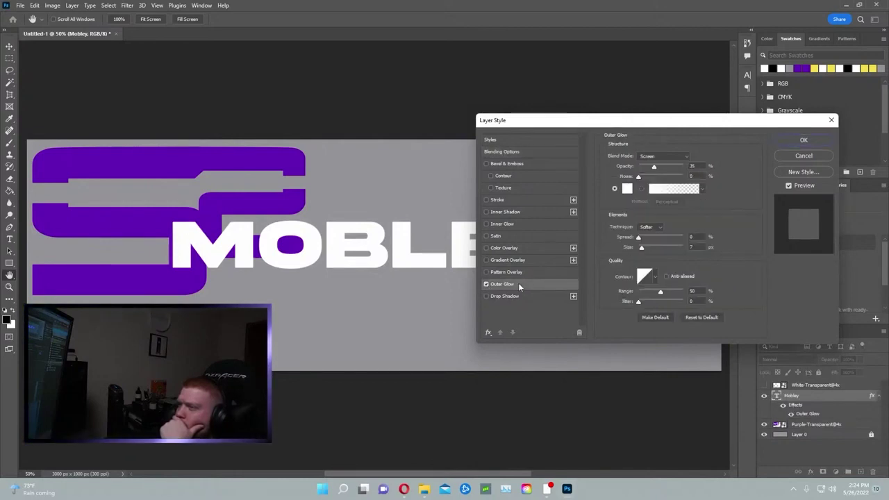
left_click(627, 189)
left_click(223, 158)
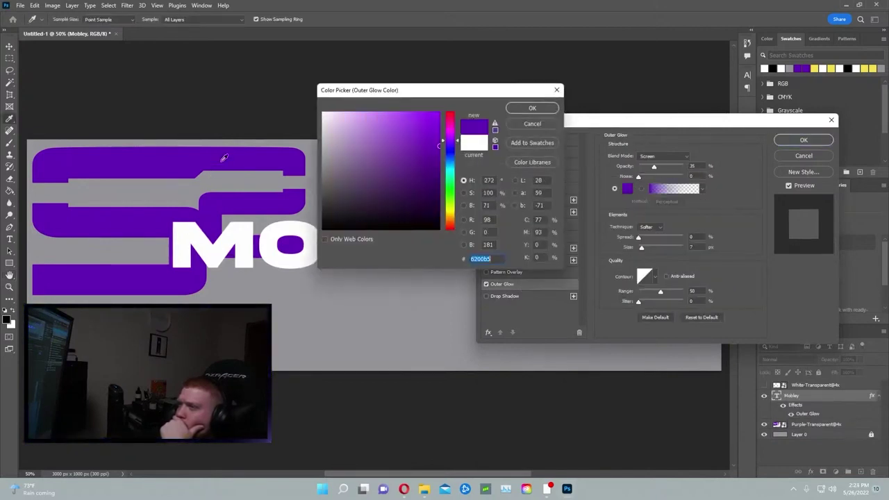
left_click(533, 109)
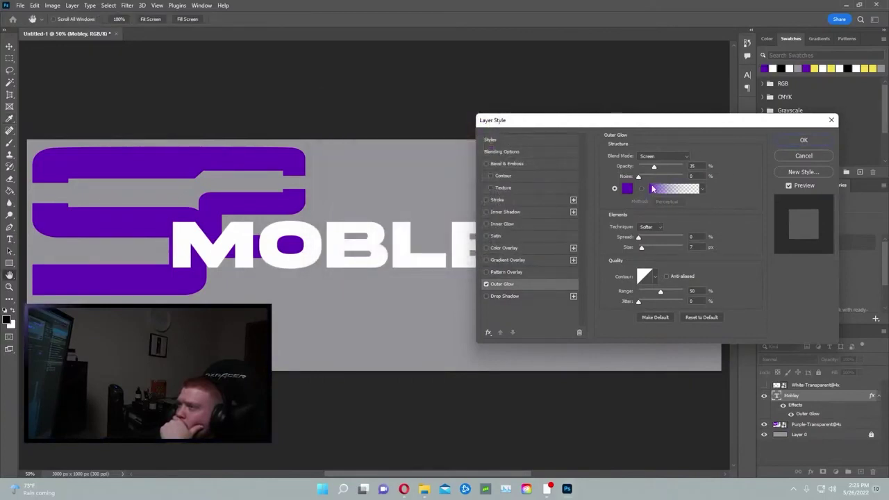
mouse_move(654, 168)
left_mouse_down()
mouse_move(670, 169)
mouse_move(641, 176)
left_mouse_up()
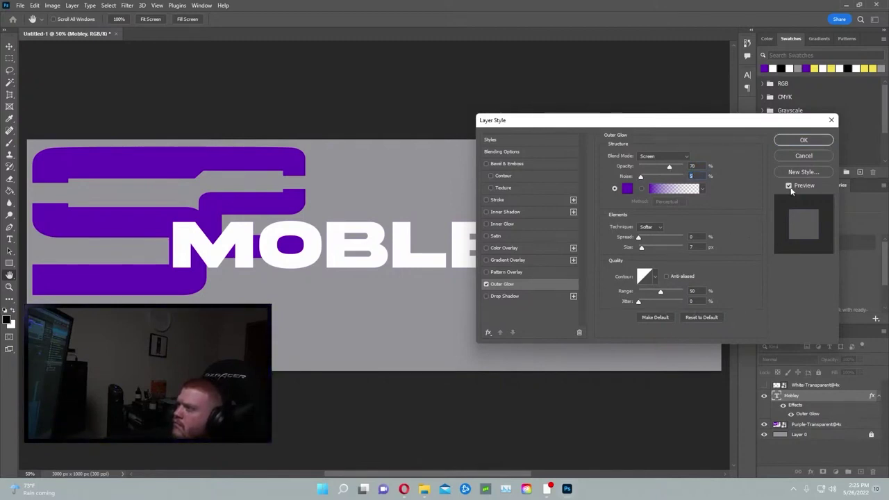
left_click(802, 141)
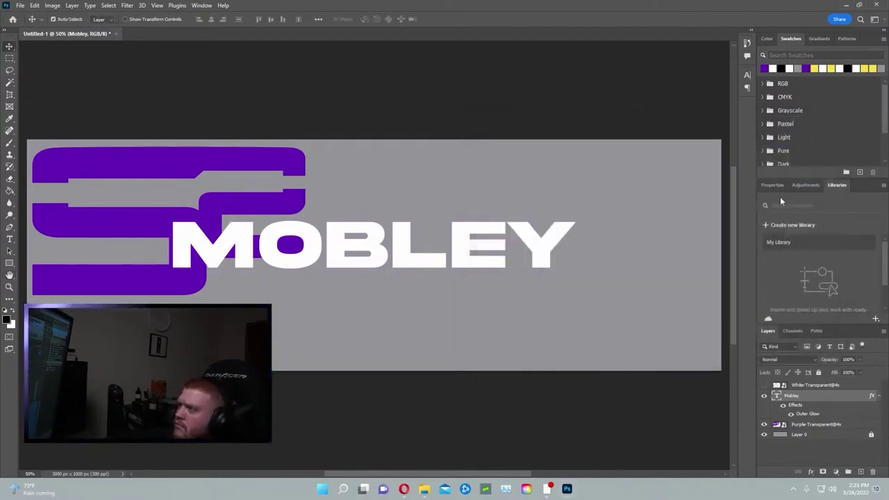
- Try a Drop Shadow and an Inner Glow on the name text layer
double_click(809, 412)
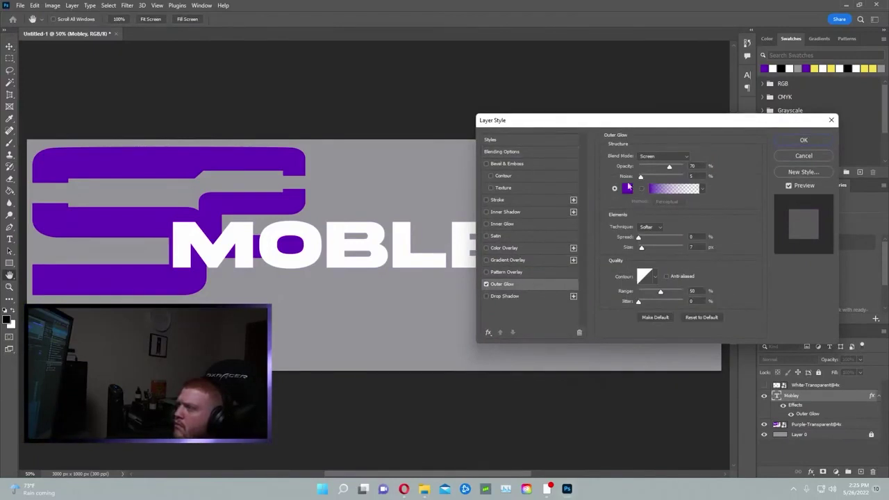
left_click(513, 297)
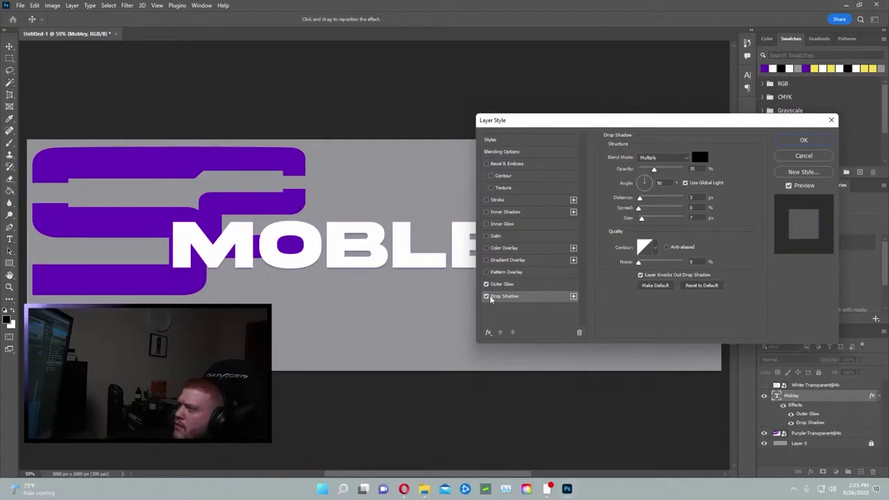
left_click(503, 285)
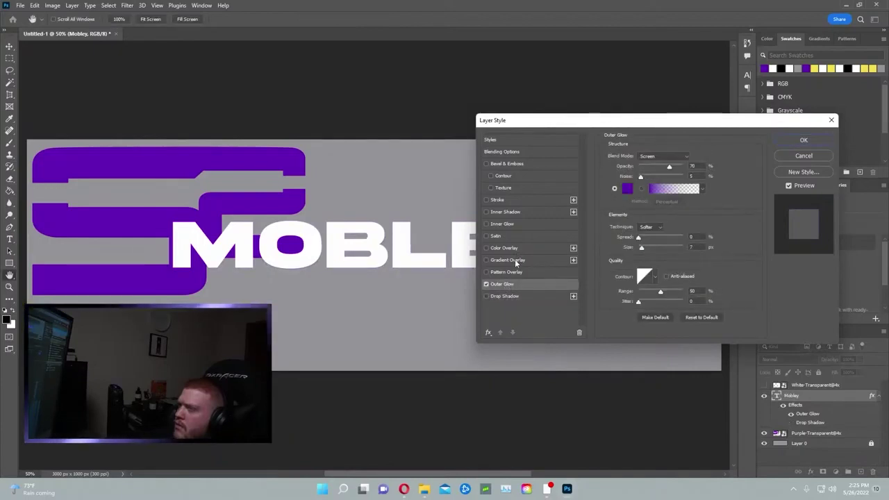
left_click(525, 222)
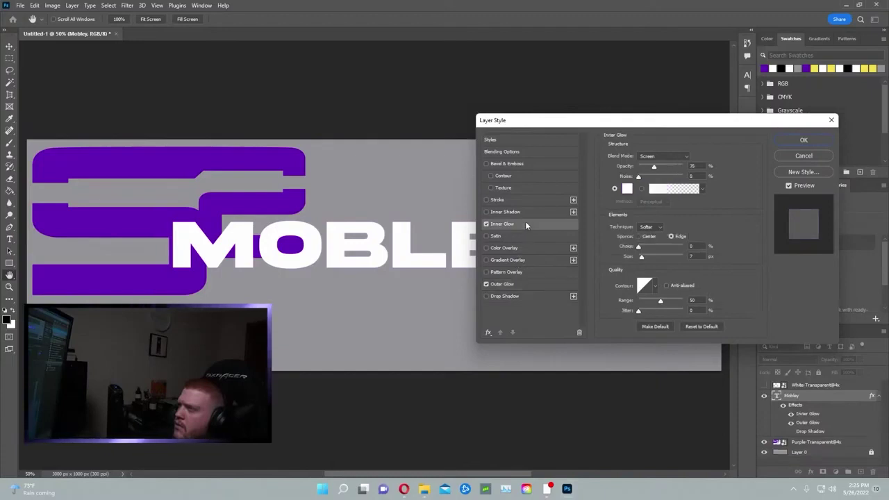
left_click(487, 223)
- Switch the name text's Outer Glow to its gradient fill and set its size to 250 px and spread to 10%
left_click(518, 284)
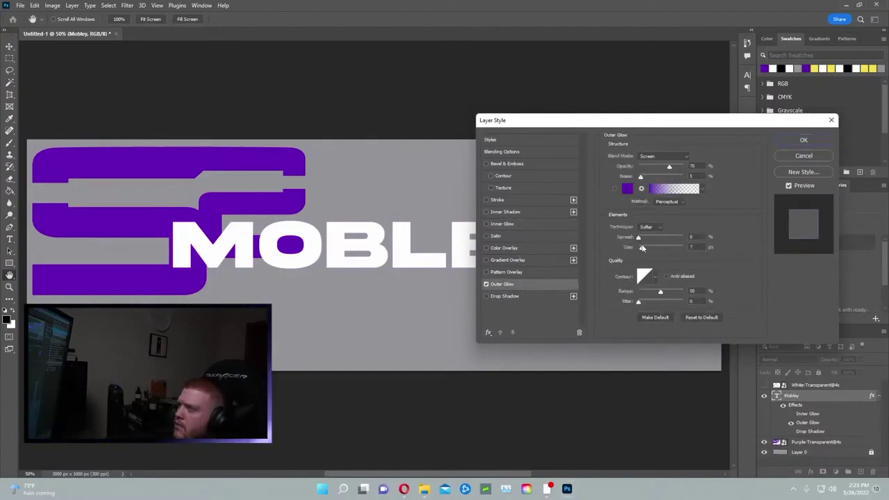
left_click_drag(641, 249, 658, 252)
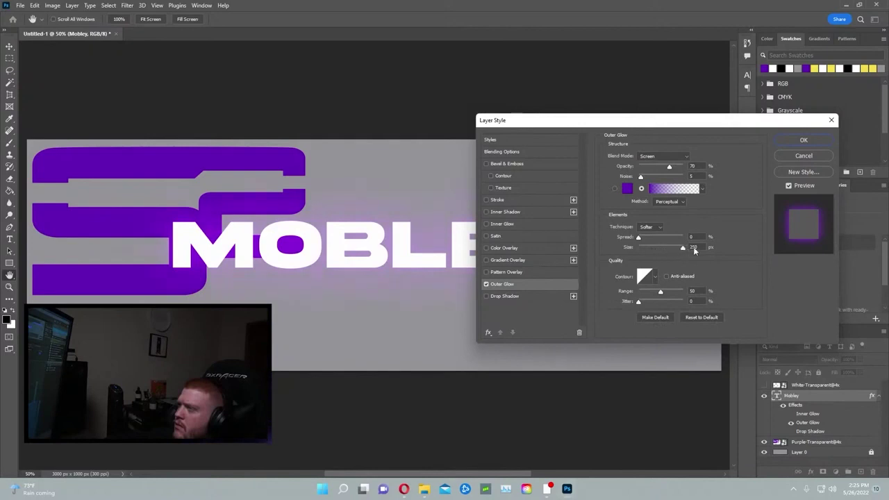
left_click_drag(639, 239, 616, 242)
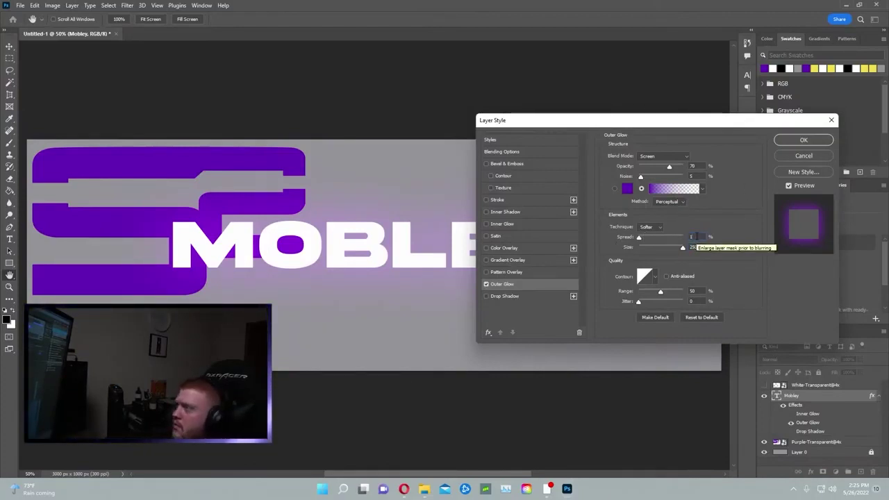
type("10")
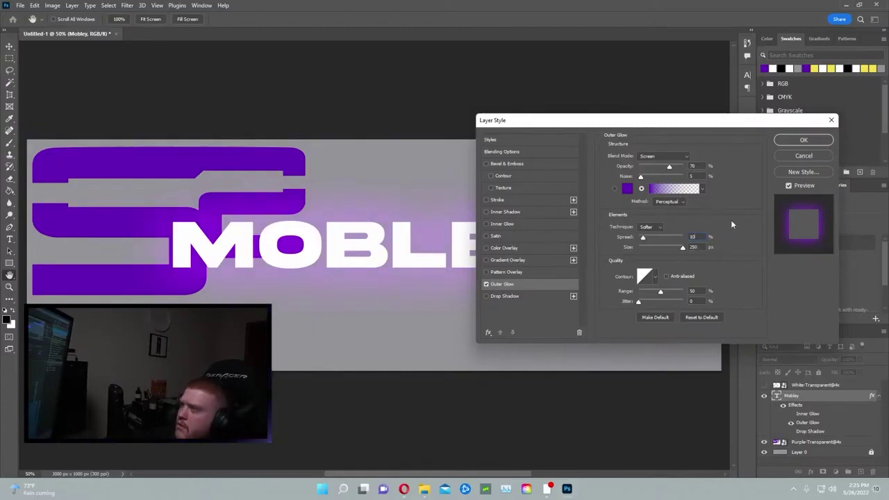
- Set the Outer Glow's noise to 0% and its opacity to 65%
left_click(703, 189)
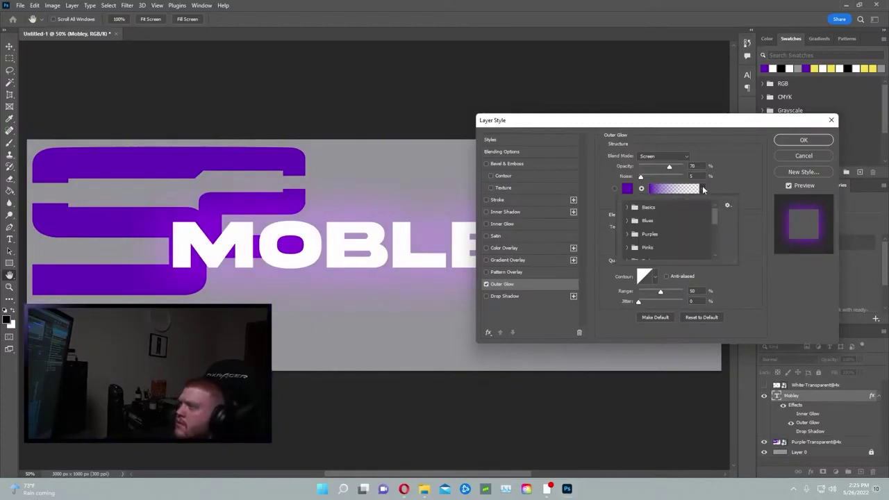
left_click(717, 194)
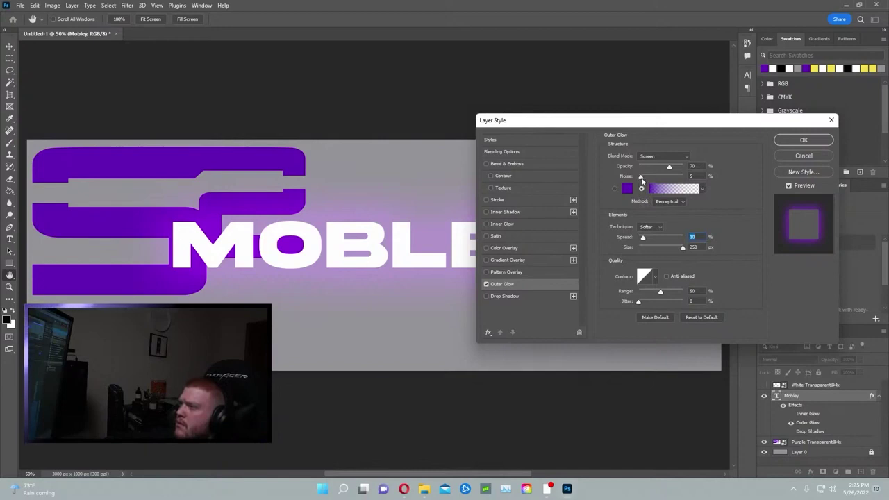
left_click_drag(639, 178, 594, 183)
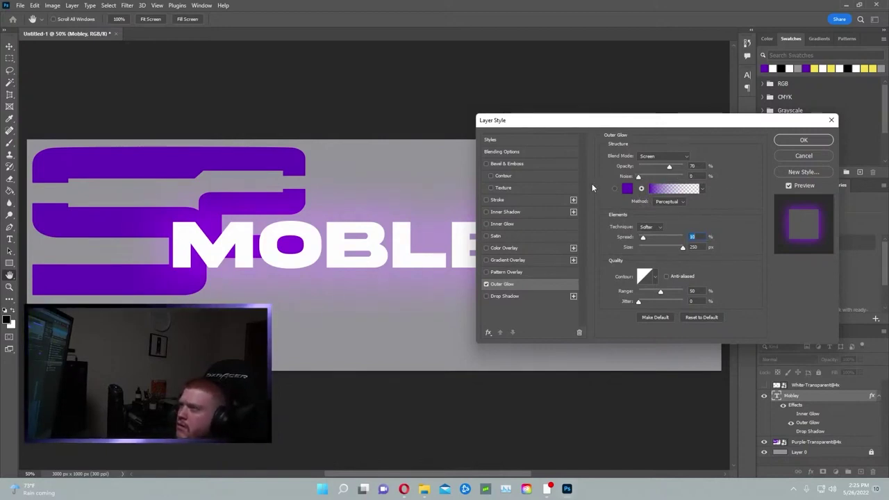
left_click_drag(670, 169, 689, 182)
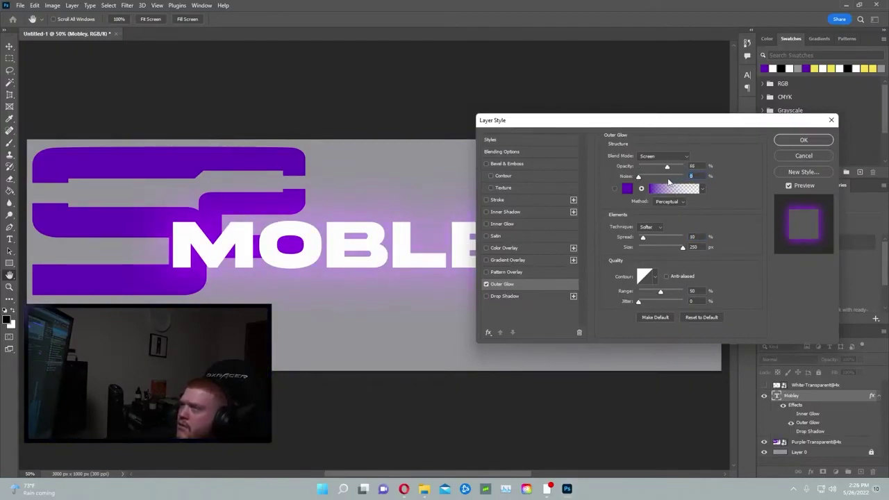
left_click_drag(667, 182, 668, 174)
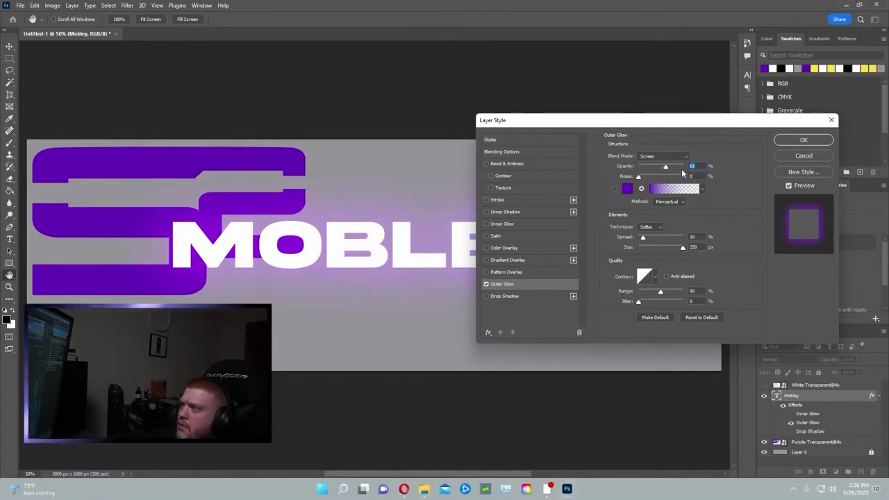
type("0100")
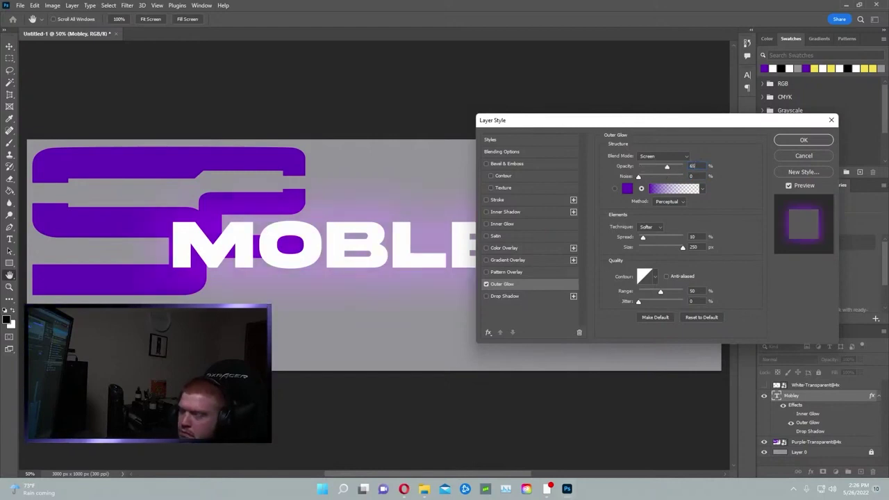
- Try the Darken blend mode for the Outer Glow and settle on Dissolve
left_click(686, 159)
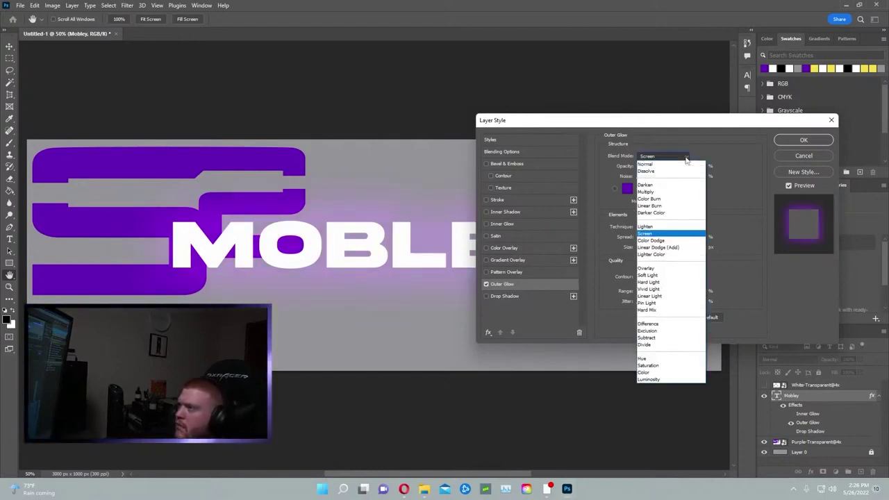
left_click(668, 186)
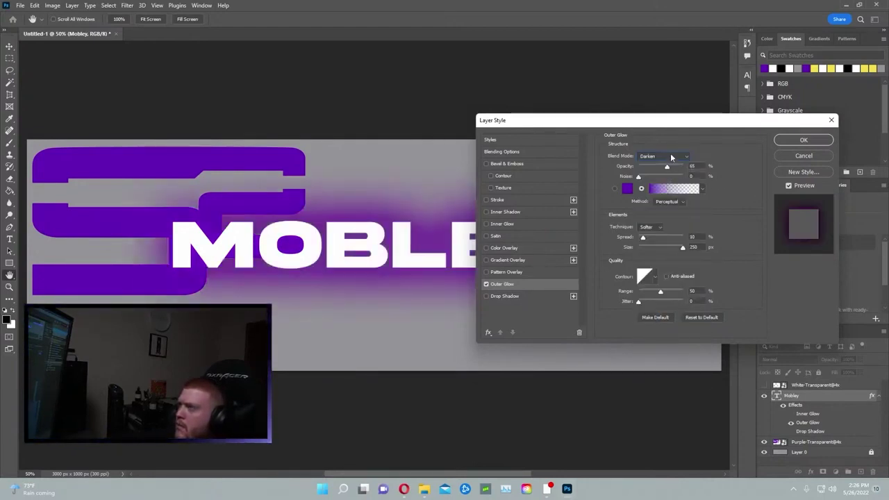
left_click(670, 157)
left_click(665, 171)
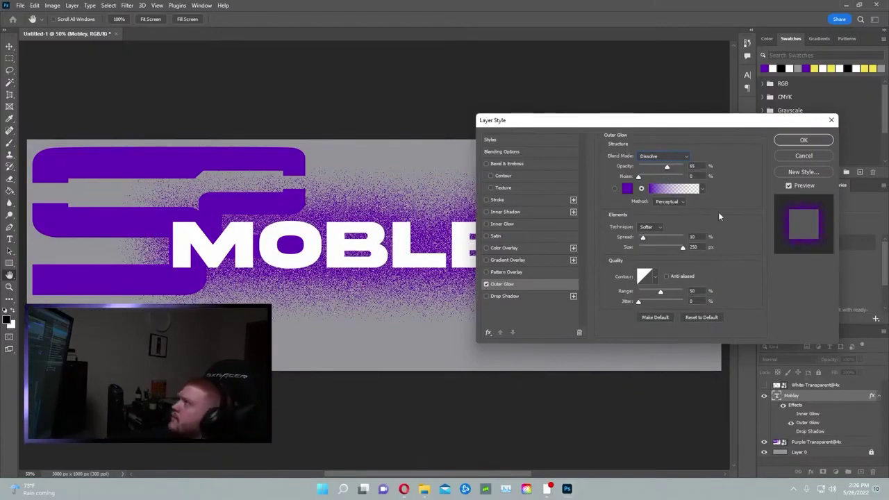
- Try several contour presets on the Outer Glow and return to the straight linear contour
left_click(653, 278)
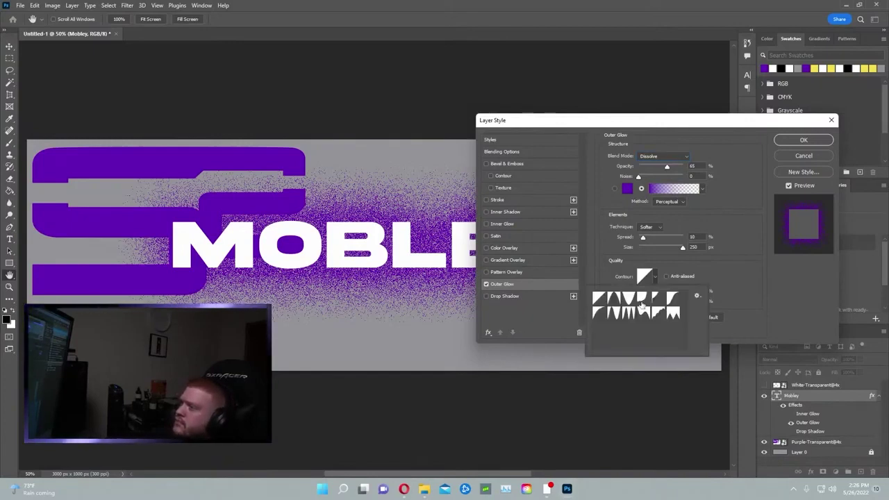
left_click(629, 299)
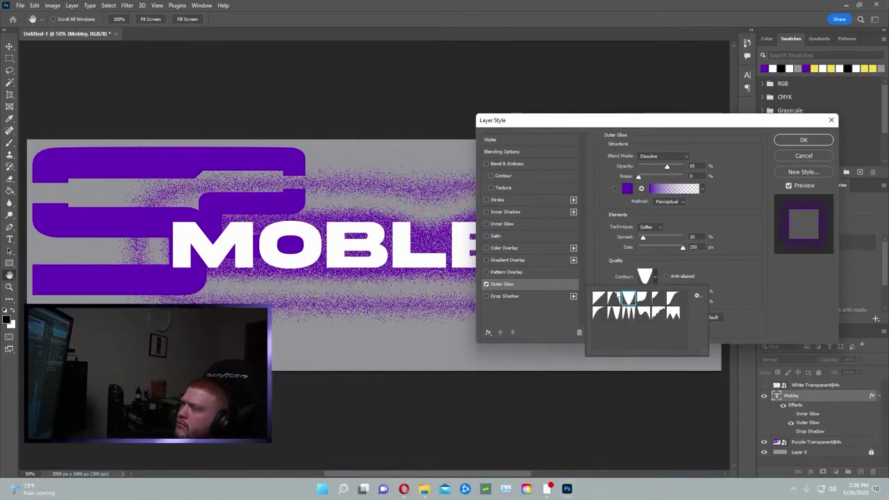
left_click(614, 297)
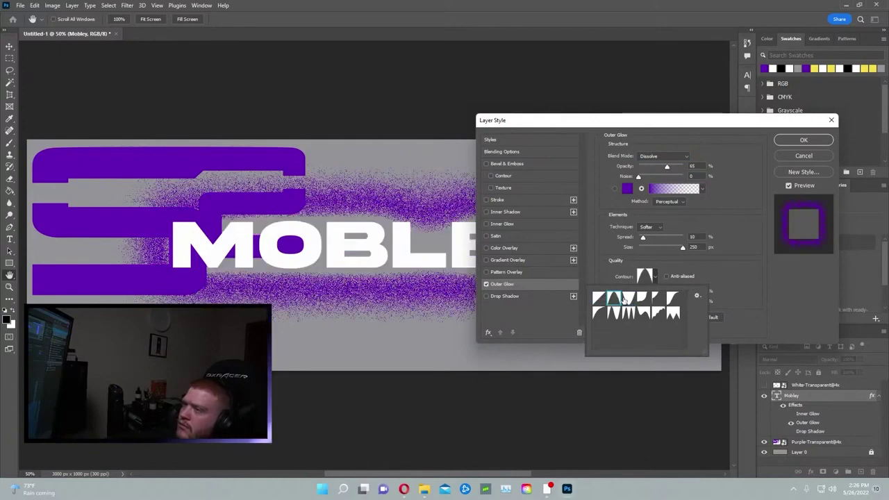
left_click(661, 299)
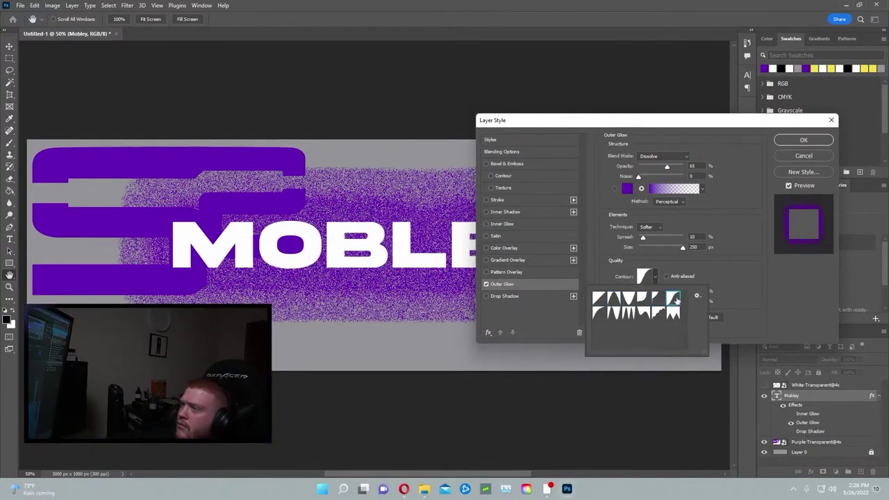
left_click(643, 314)
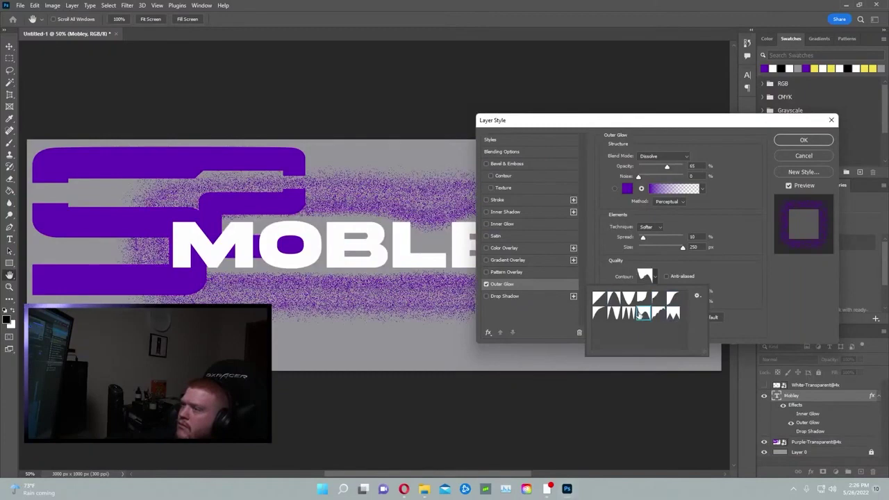
left_click(628, 313)
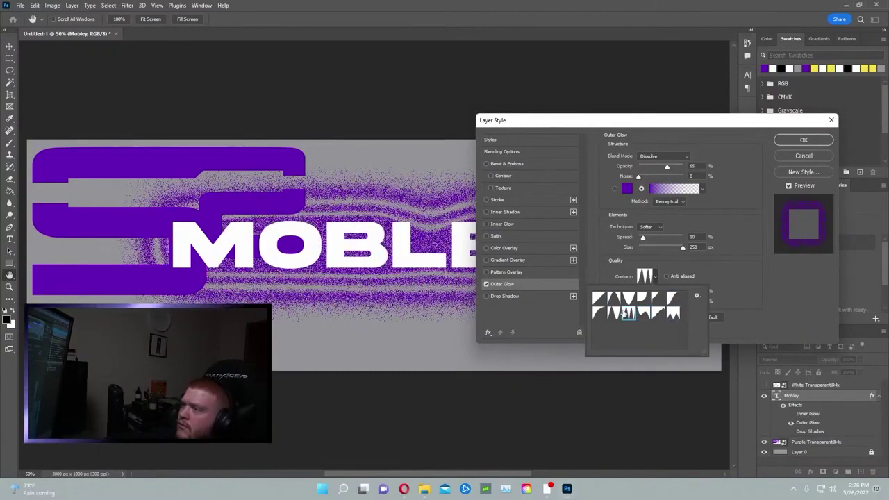
left_click(615, 313)
left_click(601, 314)
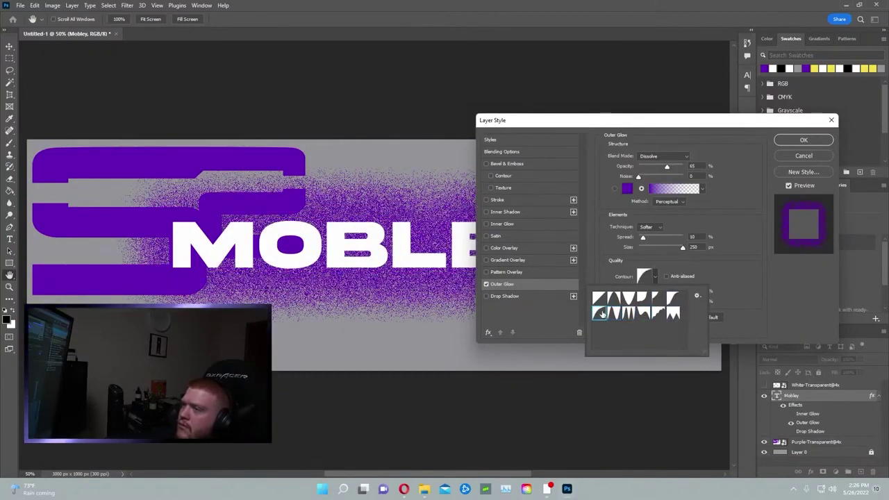
left_click(628, 299)
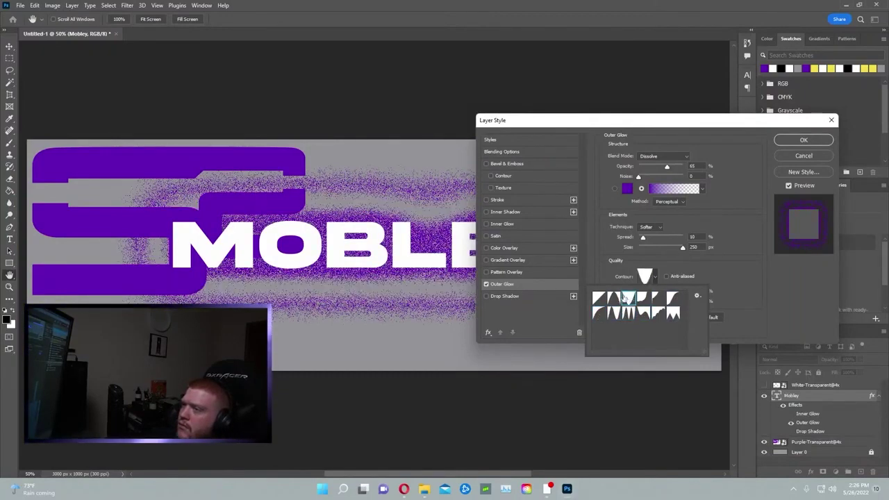
left_click(598, 298)
left_click(724, 267)
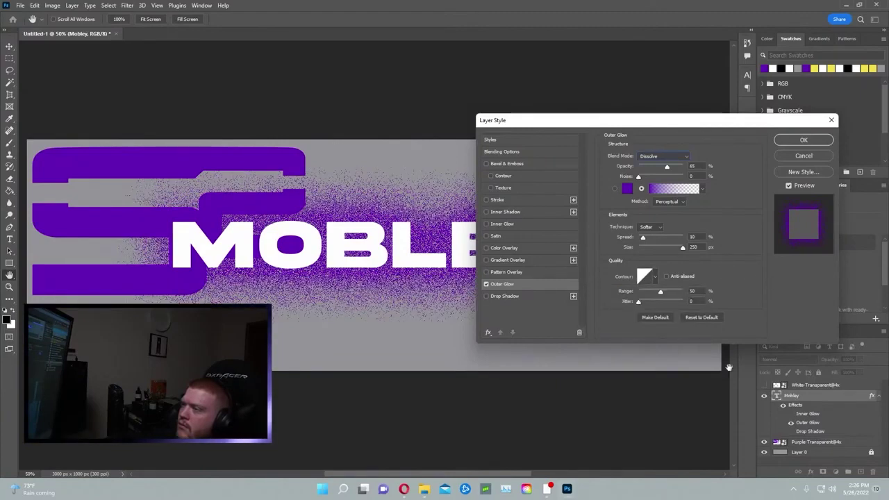
- Try the Outer Glow's range at 100% and settle on 55%
left_click_drag(661, 294, 694, 297)
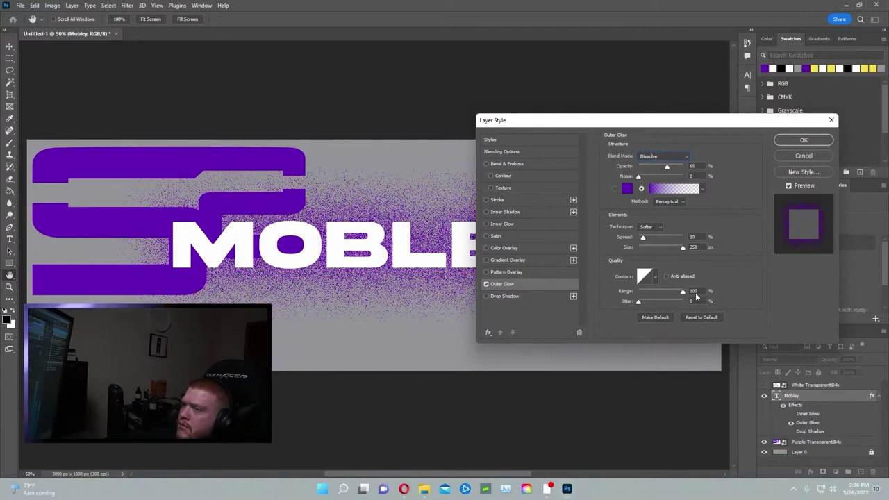
mouse_move(683, 292)
left_mouse_down()
mouse_move(650, 301)
mouse_move(681, 303)
left_mouse_up()
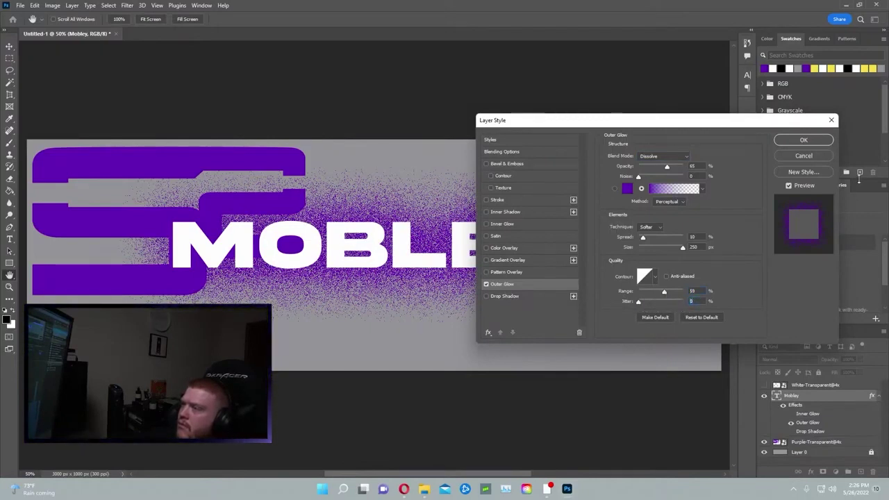
- Apply the Outer Glow settings to the white name text
left_click(806, 141)
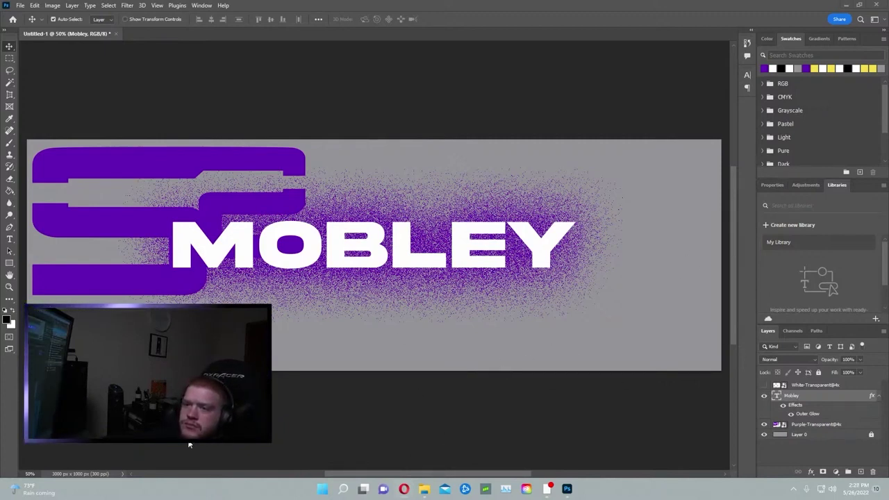
right_click(206, 33)
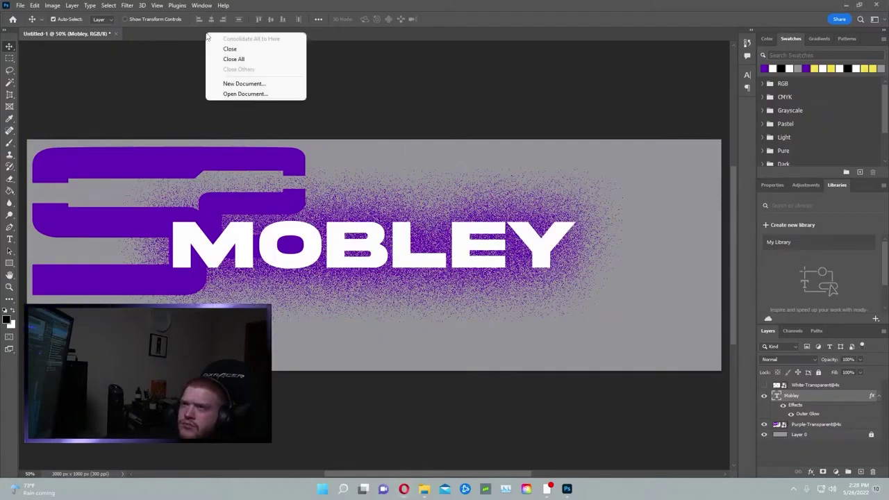
left_click(244, 83)
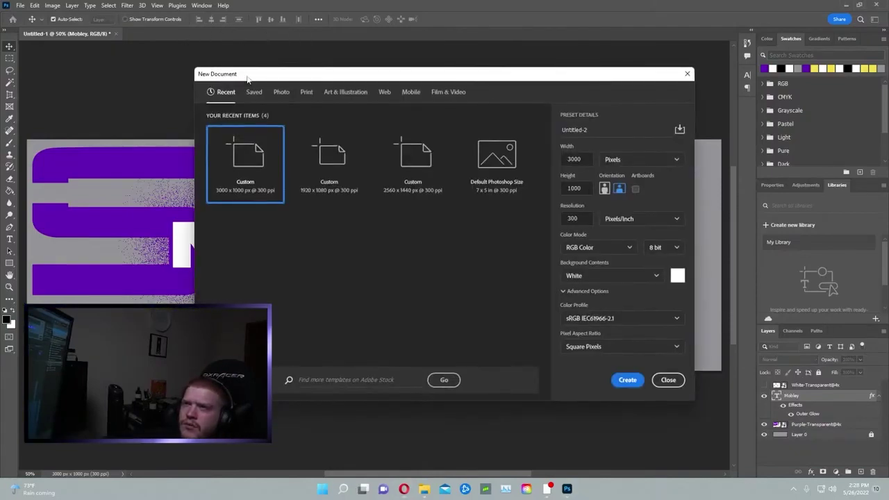
key("Escape")
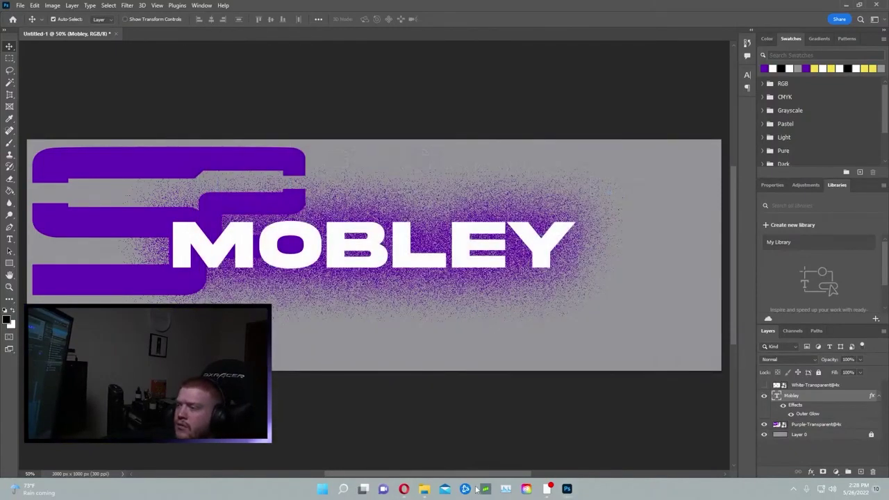
- Open Tears.psd and check the tear held by its lowest Paper layer by toggling that layer's visibility
mouse_move(422, 490)
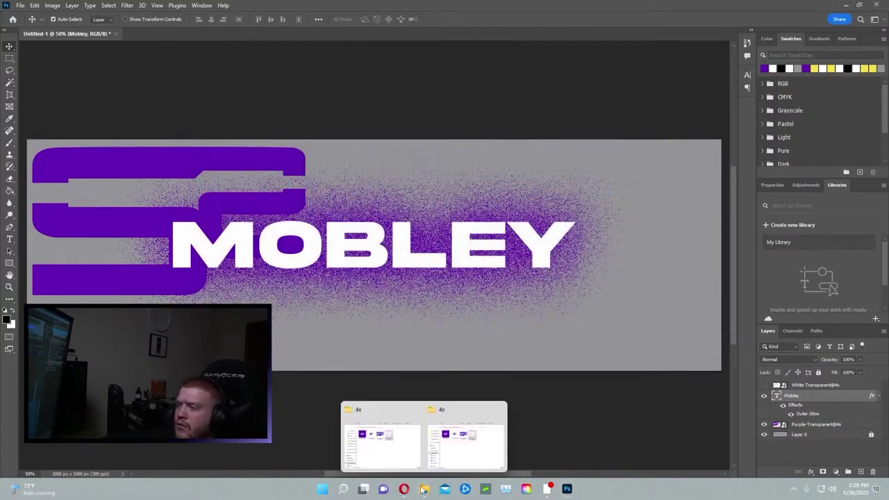
left_click(499, 410)
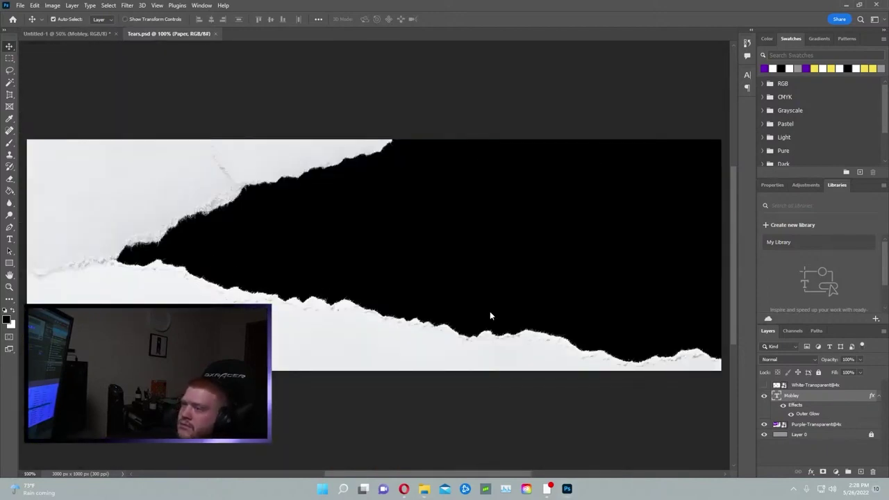
left_click(797, 407)
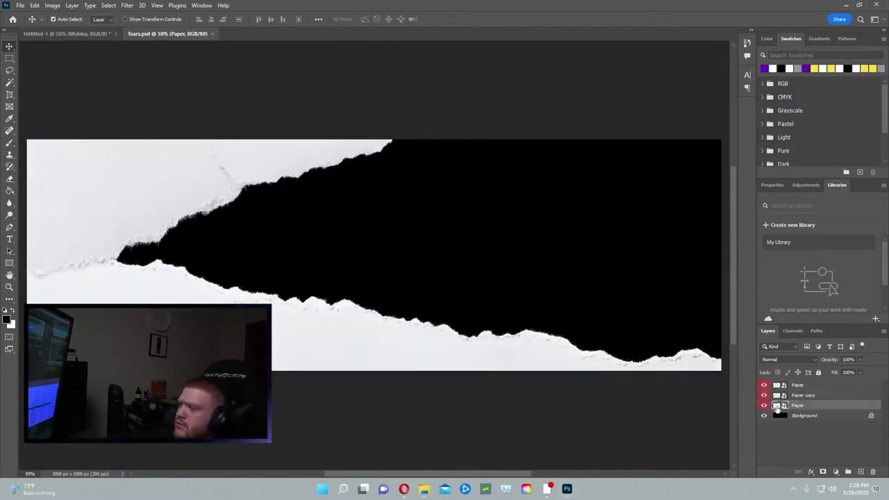
left_click(764, 406)
left_click(763, 405)
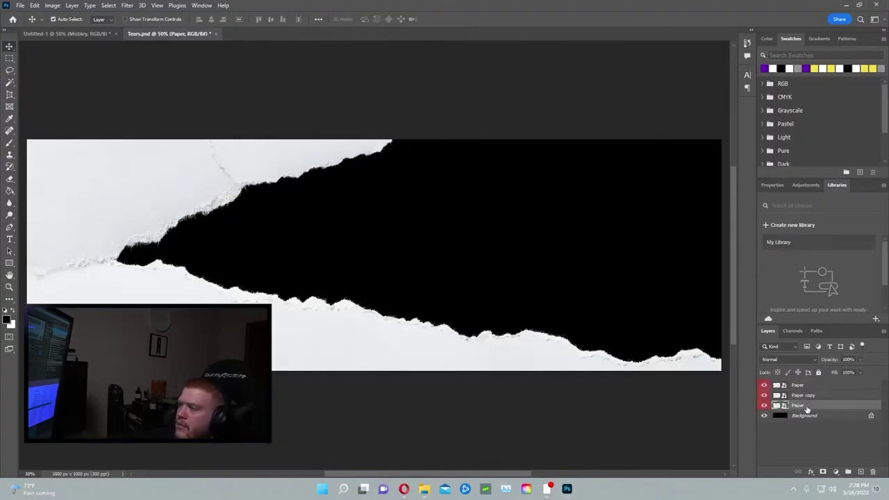
- Copy the lowest Paper layer from Tears.psd into the Untitled-1 banner, above the White-Transparent@4x layer
left_click(66, 34)
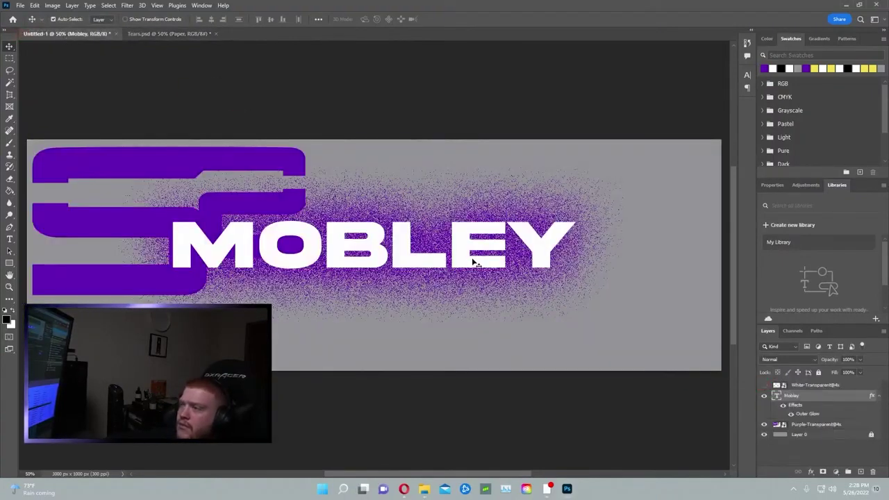
left_click(798, 385)
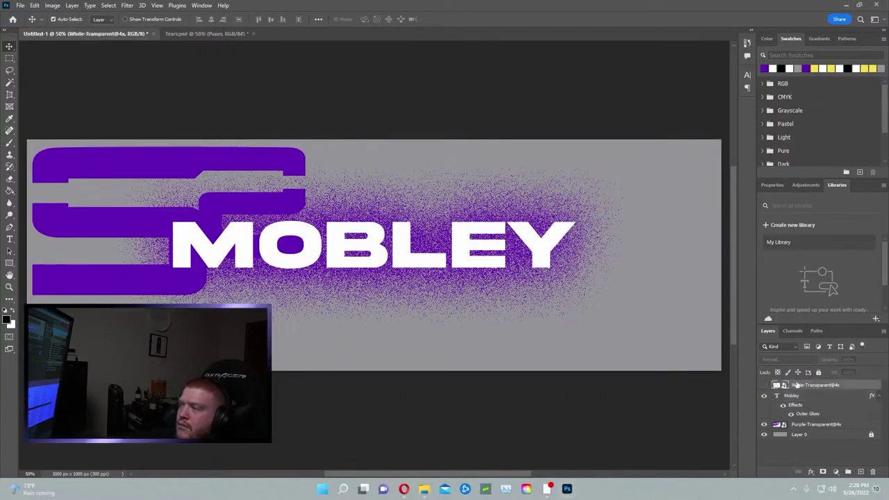
left_click(764, 386)
left_click(764, 385)
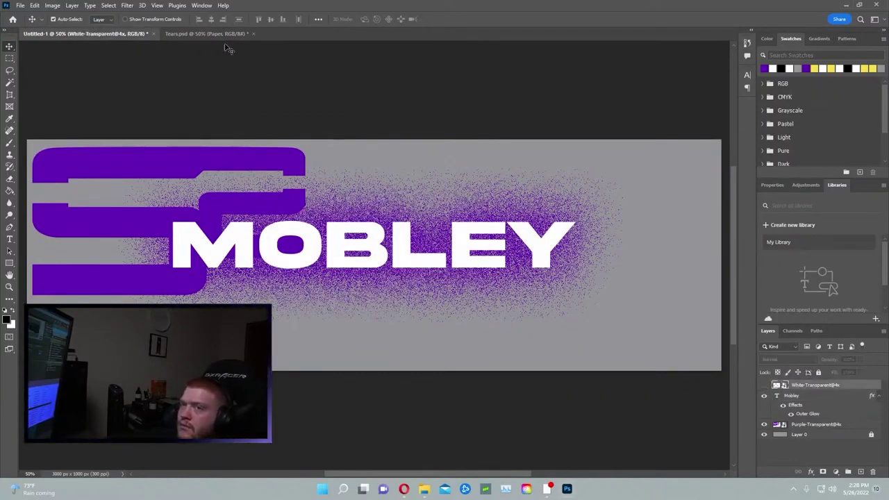
left_click(207, 33)
left_click_drag(791, 405, 107, 42)
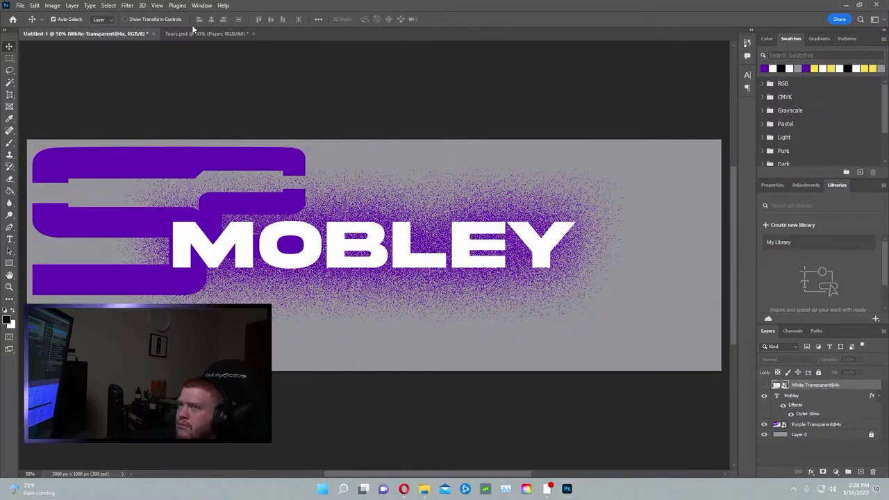
left_click(243, 33)
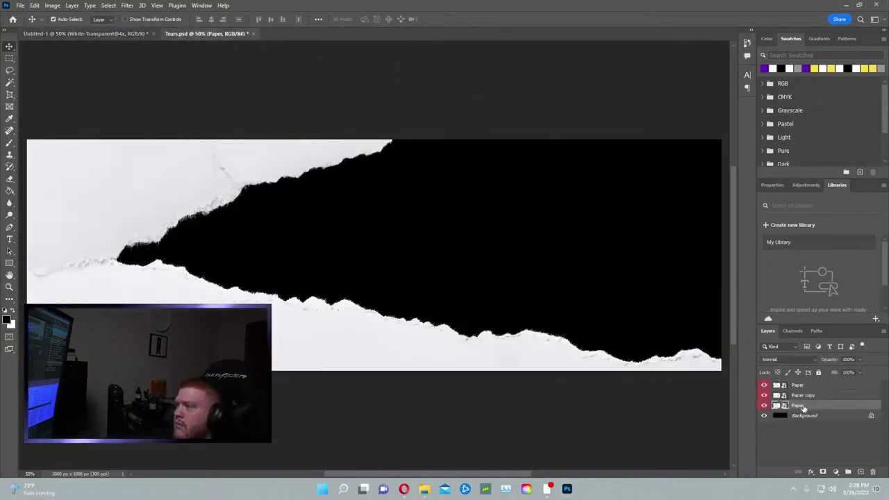
left_click_drag(803, 408, 419, 331)
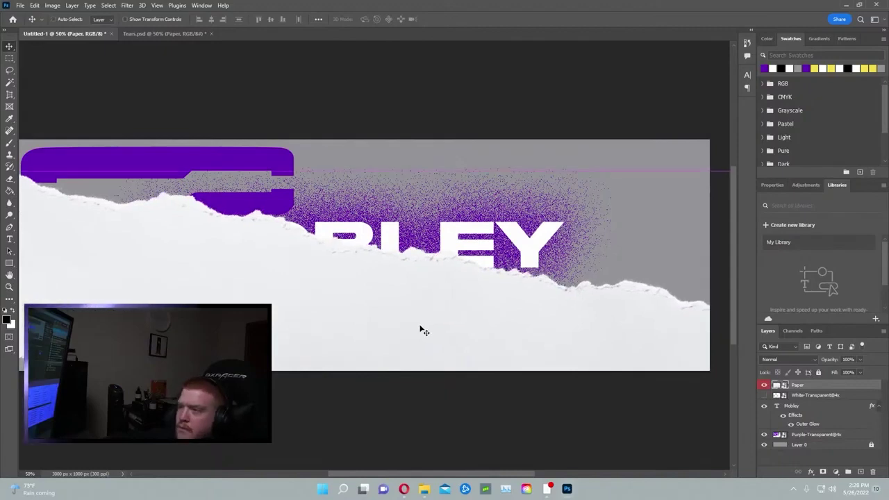
- Scale the torn paper to about 94%, rotate it about -29°, and place it over the banner's lower-right corner
key("ctrl+t")
left_click_drag(510, 135, 609, 374)
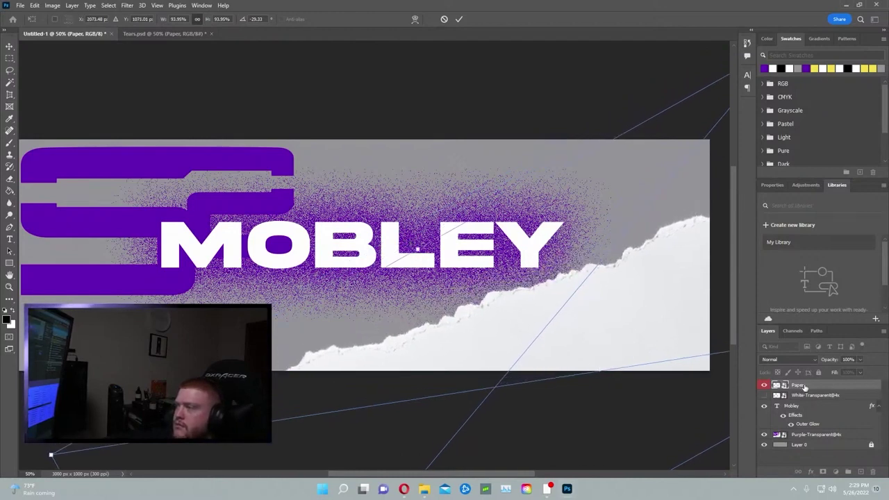
key("Return")
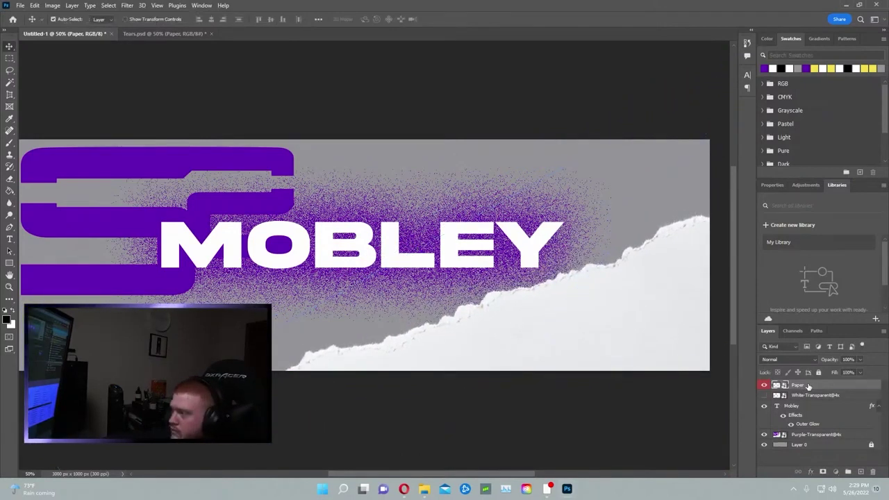
- Duplicate the torn paper onto the banner's upper-left corner and stack both paper layers directly beneath Purple-Transparent@4x
left_click_drag(807, 387, 805, 397)
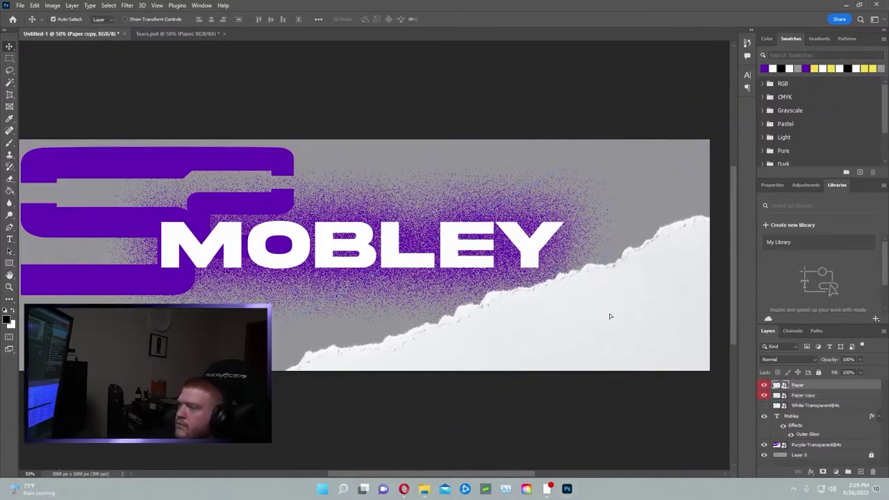
left_click_drag(610, 316, 97, 137)
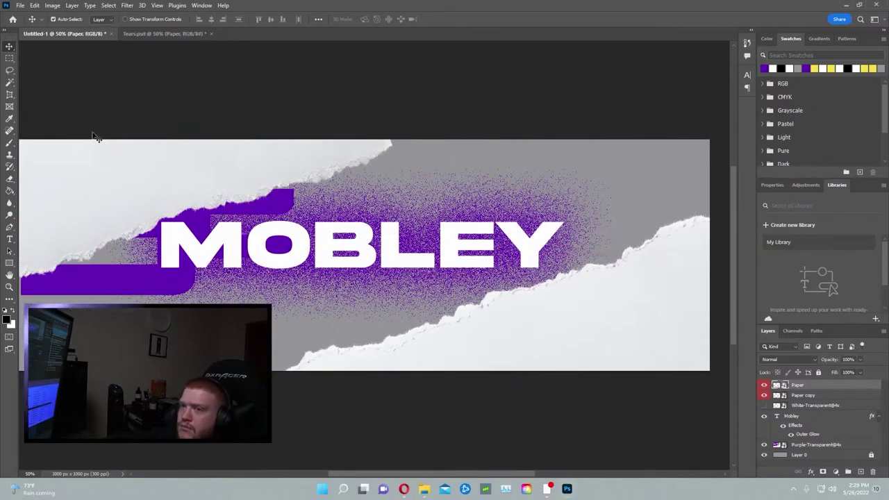
left_click(807, 395, "shift")
left_click_drag(815, 384, 814, 454)
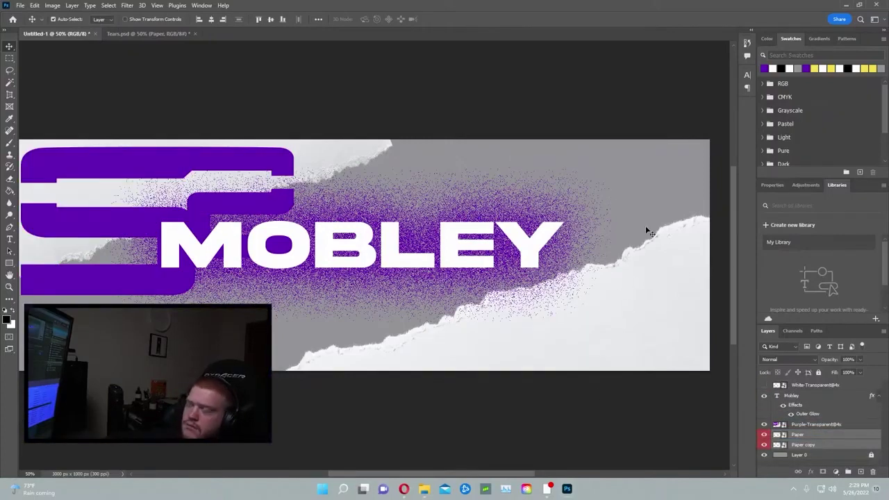
- Shift the lower-right torn paper further down and outward into the banner's corner
double_click(833, 435)
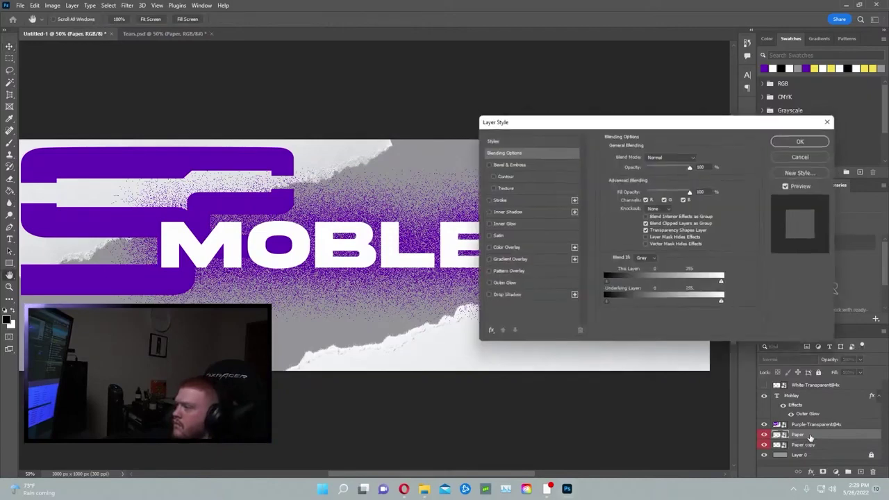
left_click(796, 158)
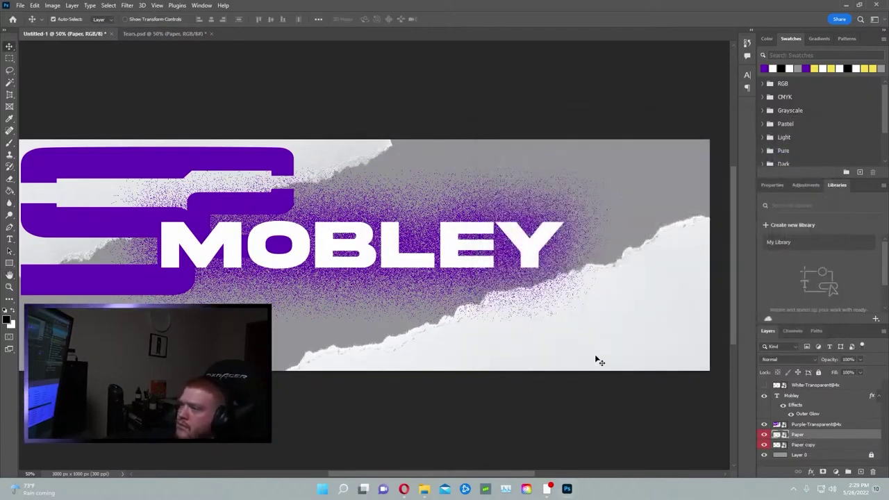
left_click_drag(567, 359, 613, 386)
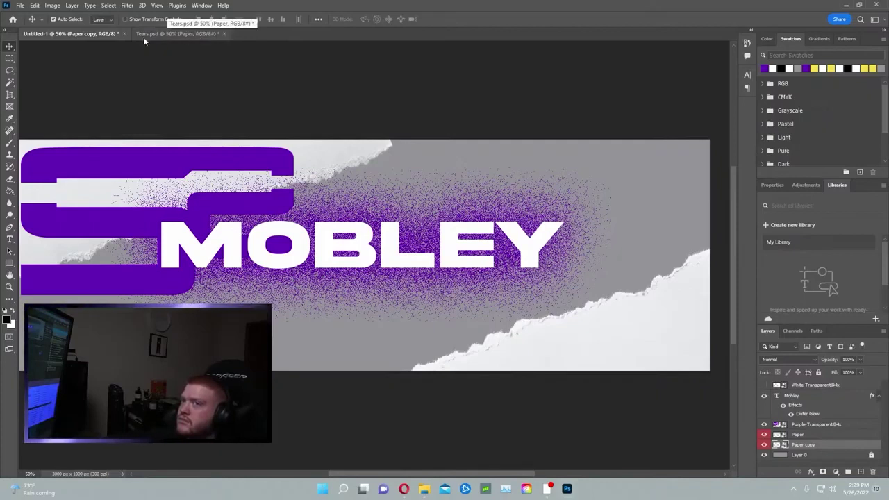
- Open Apex Legends Resource Pack.psd and preview its Champion Banner and Loading Logo Banner layers
right_click(341, 35)
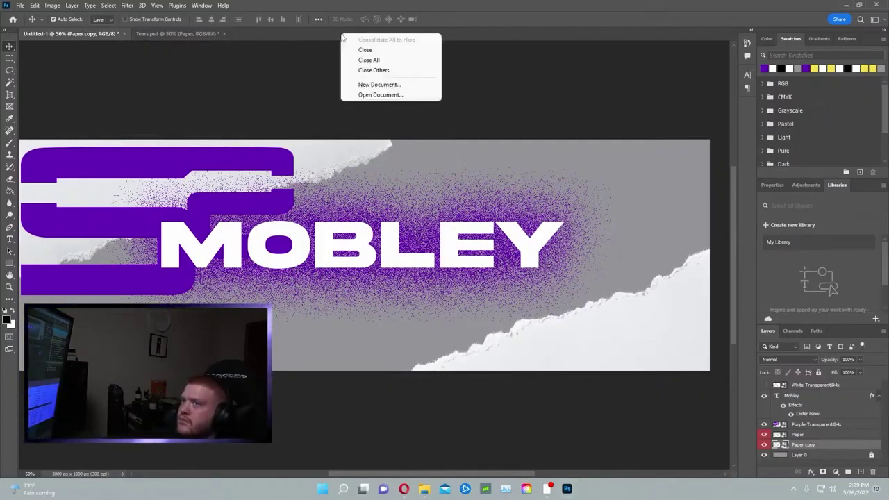
left_click(492, 34)
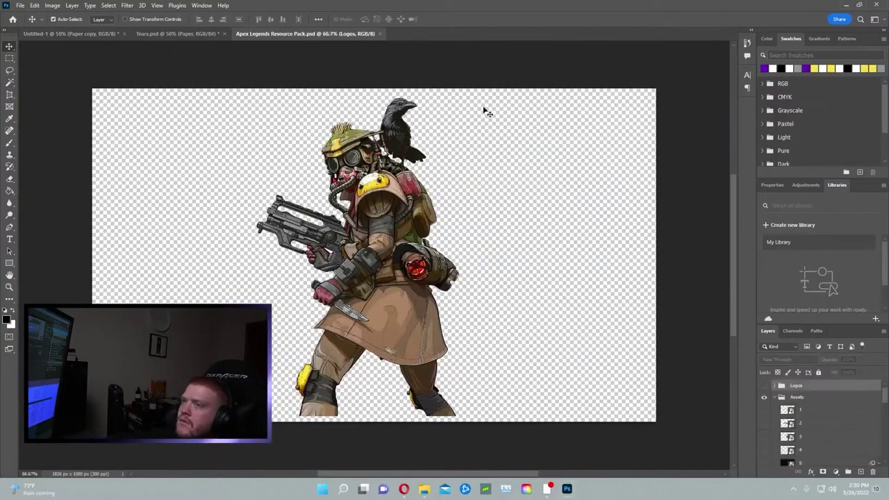
scroll(816, 405, "down", 5)
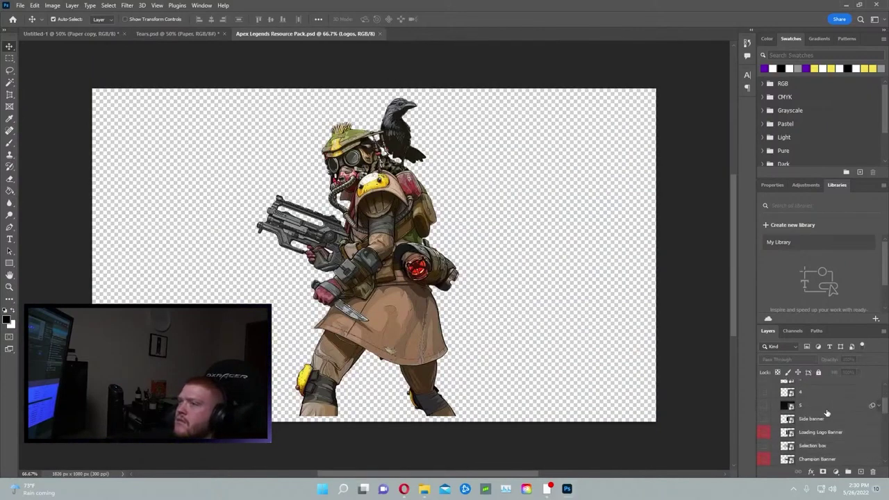
left_click(764, 425)
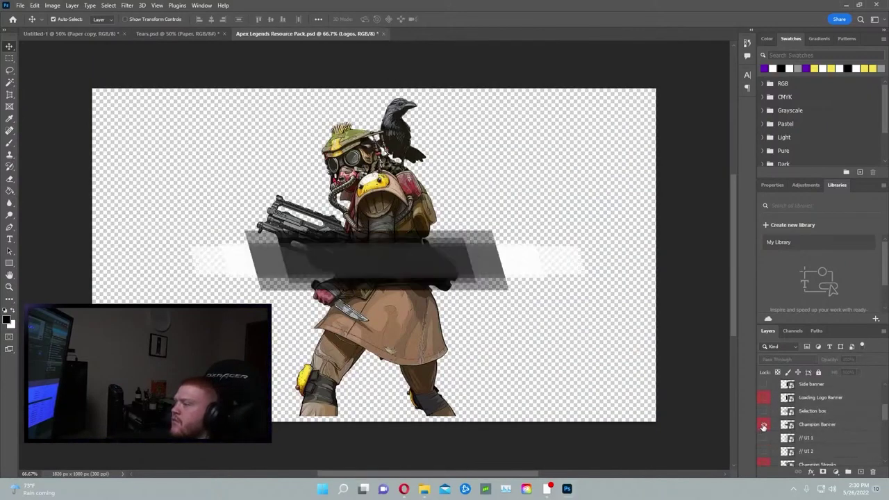
left_click(764, 425)
left_click(764, 396)
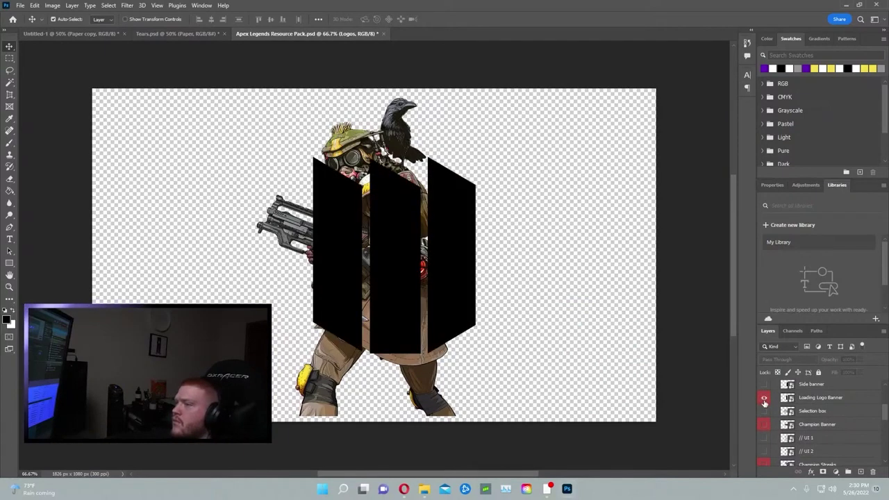
left_click(764, 397)
scroll(852, 448, "up", 2)
- Preview the two Caustic character layers in the resource pack by toggling their visibility
scroll(851, 448, "down", 10)
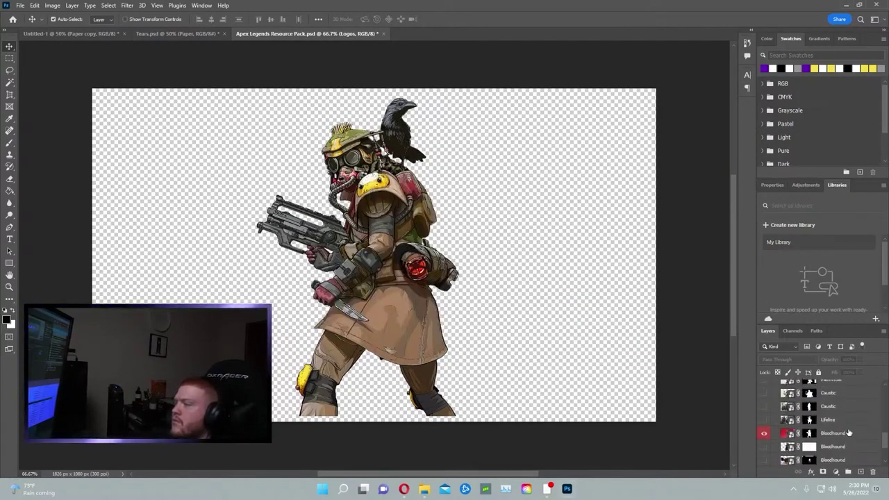
scroll(836, 432, "up", 1)
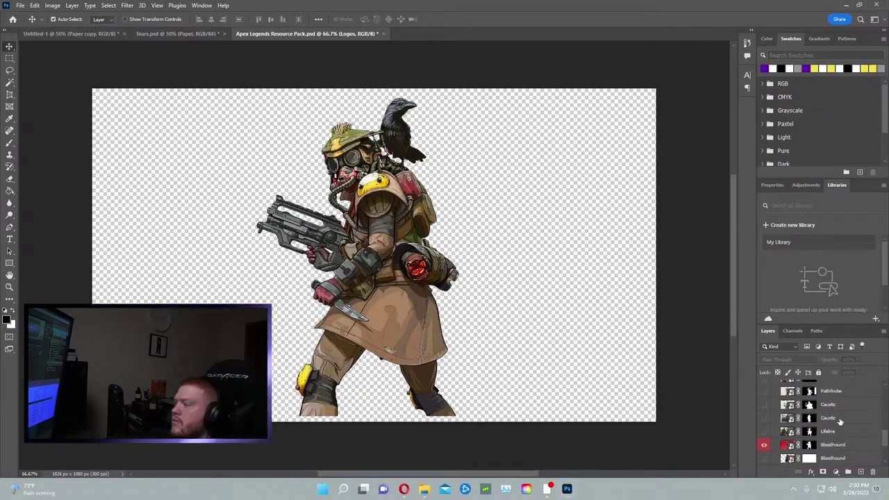
left_click(763, 419)
left_click(763, 417)
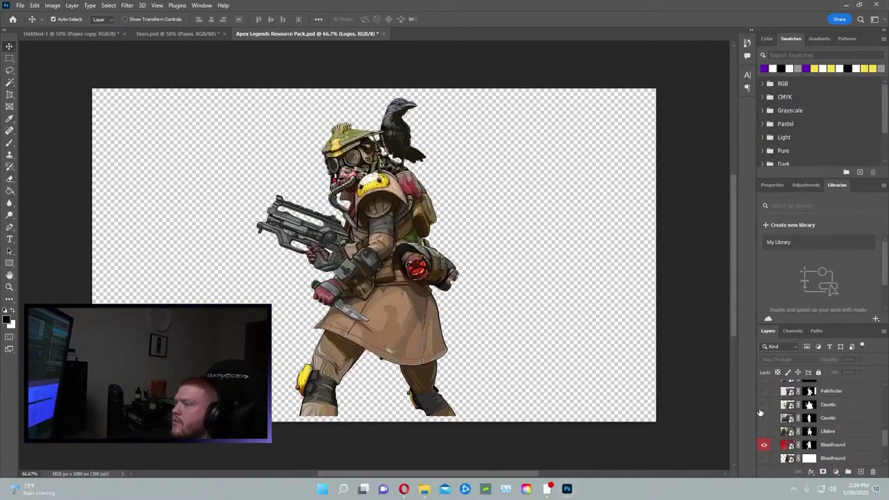
left_click(764, 405)
left_click(765, 405)
- Show the second Bloodhound layer and hide the red-labelled Bloodhound layer above it
scroll(766, 417, "down", 2)
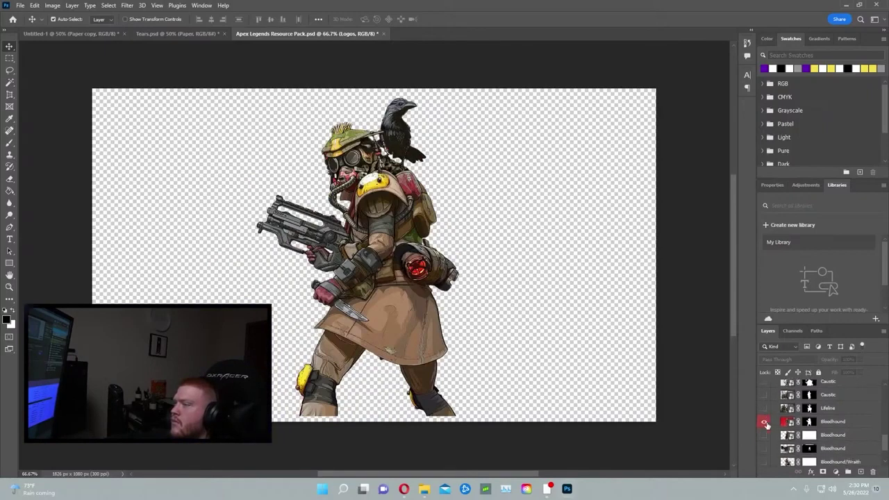
left_click(765, 435)
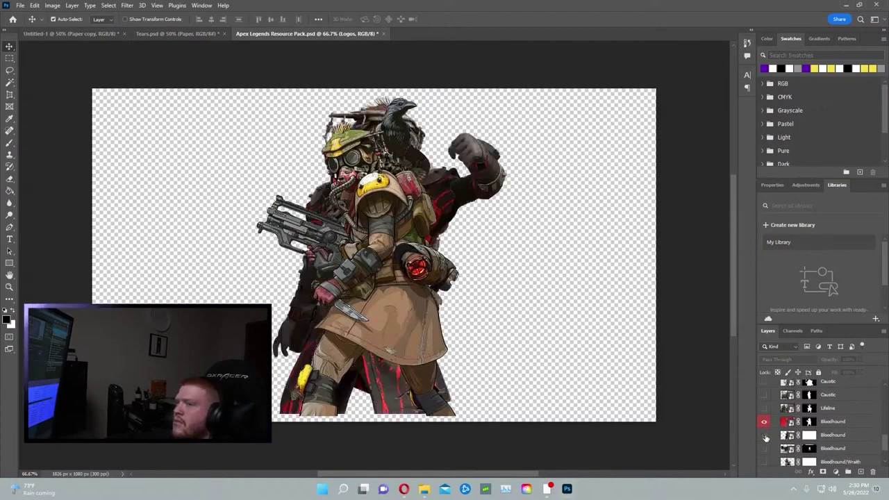
left_click(765, 436)
left_click(765, 435)
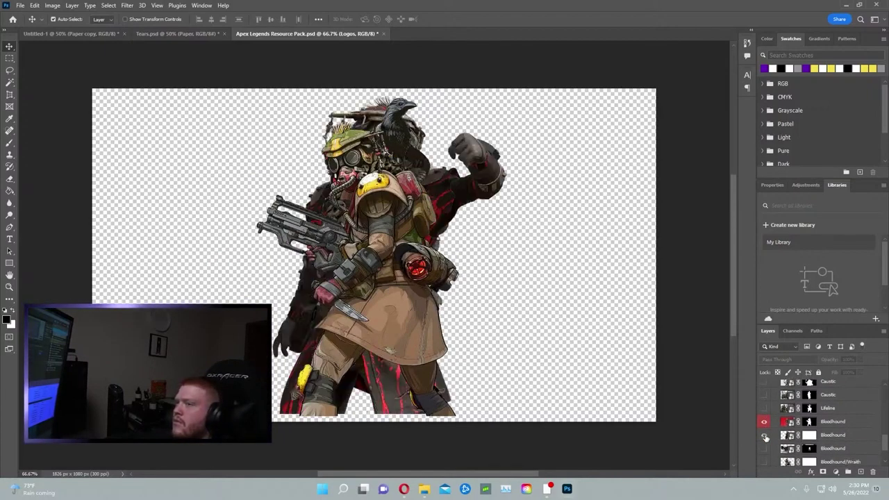
left_click(764, 422)
left_click(764, 422)
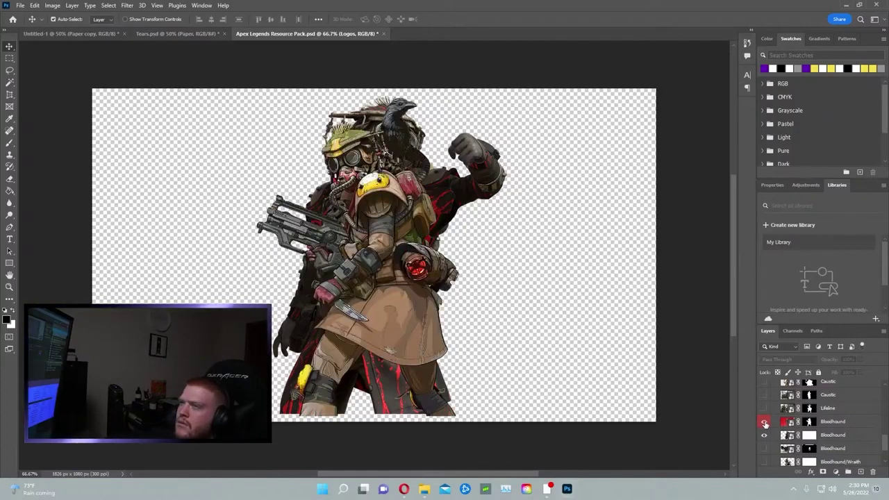
left_click(765, 422)
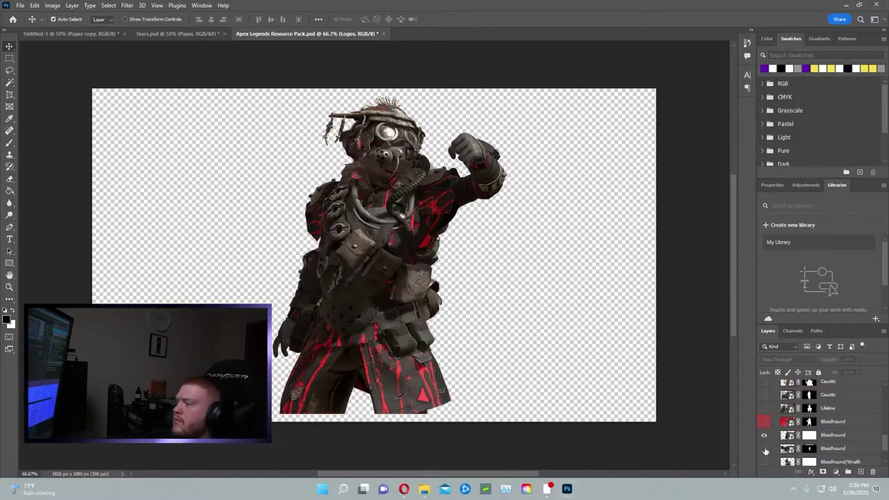
- Preview the third Bloodhound layer in the resource pack, then leave only the Bloodhound/Wraith layer shown
left_click(764, 435)
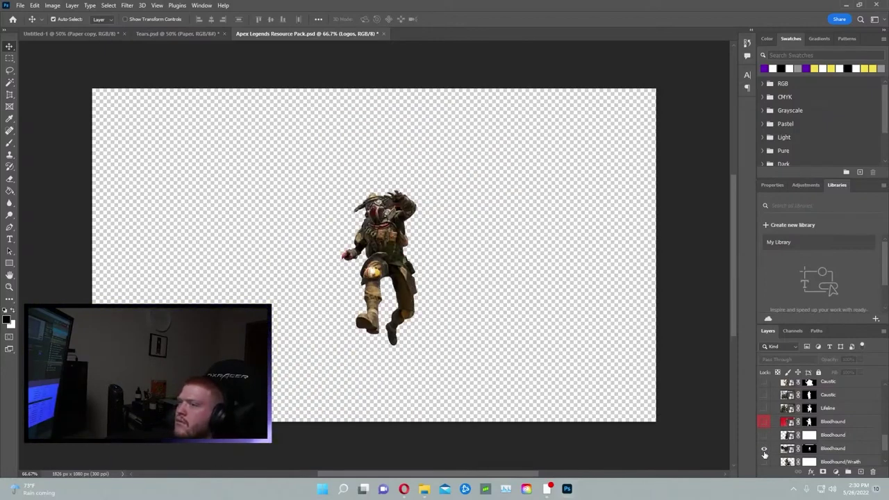
scroll(765, 454, "down", 1)
left_click(764, 450)
left_click(765, 436)
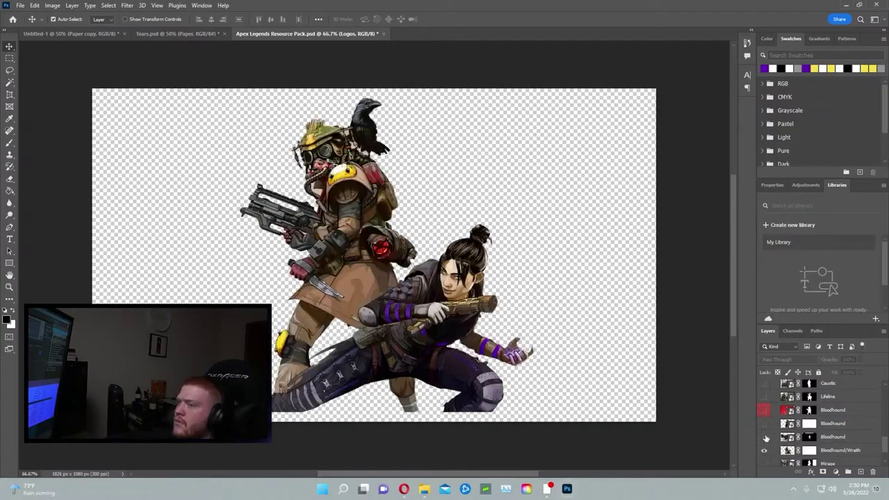
scroll(765, 455, "down", 1)
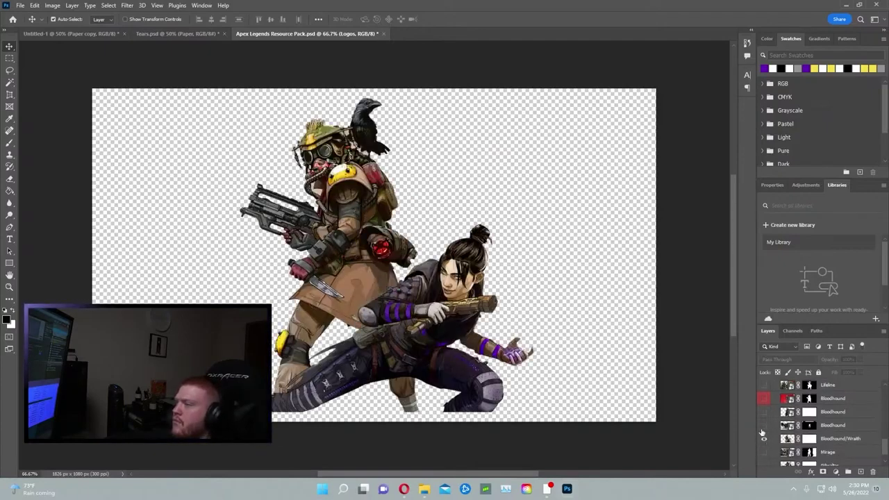
scroll(765, 457, "down", 1)
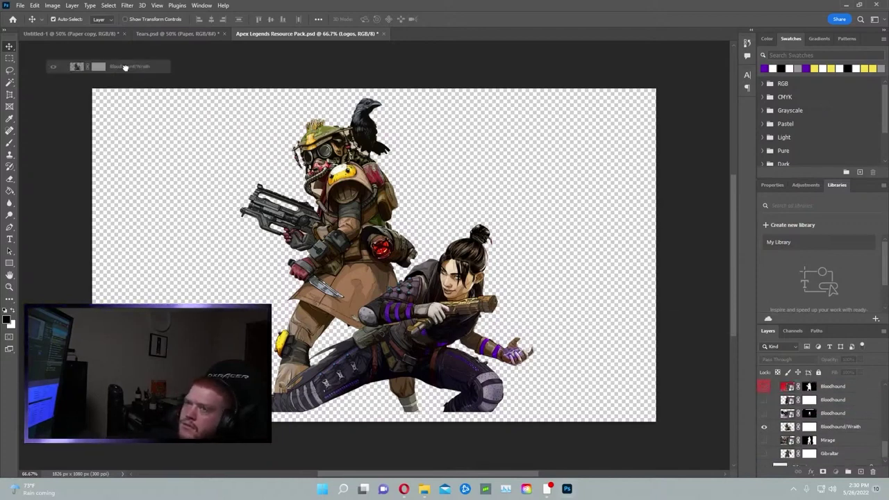
- Copy the Bloodhound/Wraith layer into the Untitled-1 banner and position the characters in its lower-right corner
left_click(80, 33)
left_click_drag(80, 33, 574, 252)
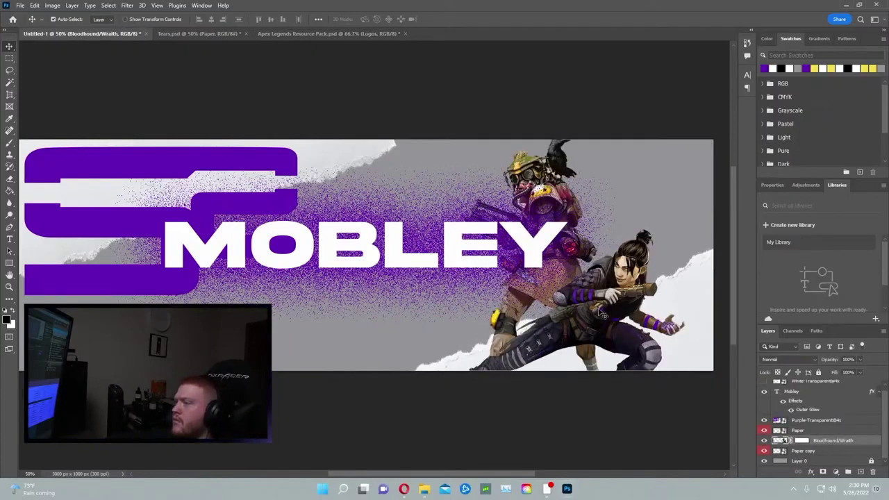
left_click_drag(601, 313, 628, 324)
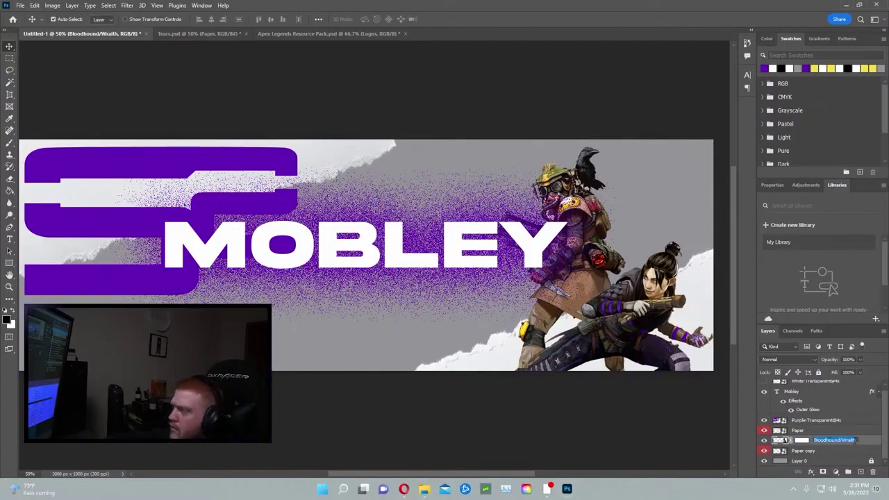
- Apply a purple Outer Glow layer style to the Bloodhound/Wraith layer
double_click(867, 444)
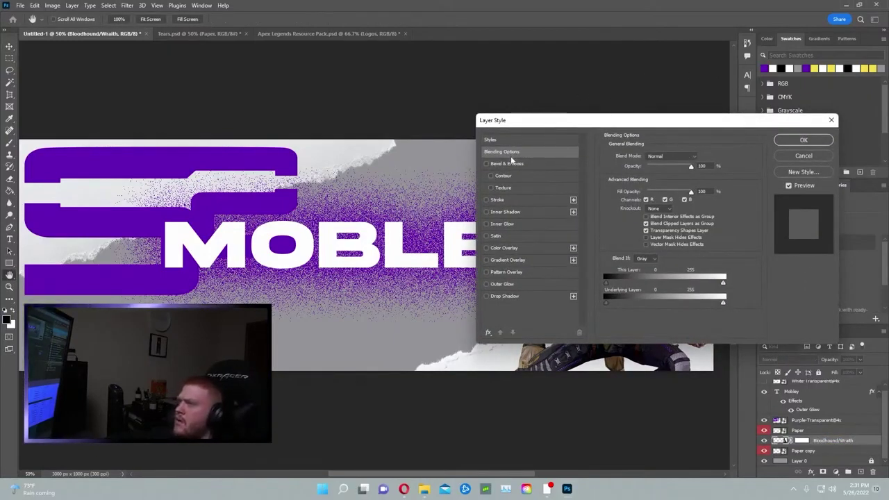
left_click(486, 284)
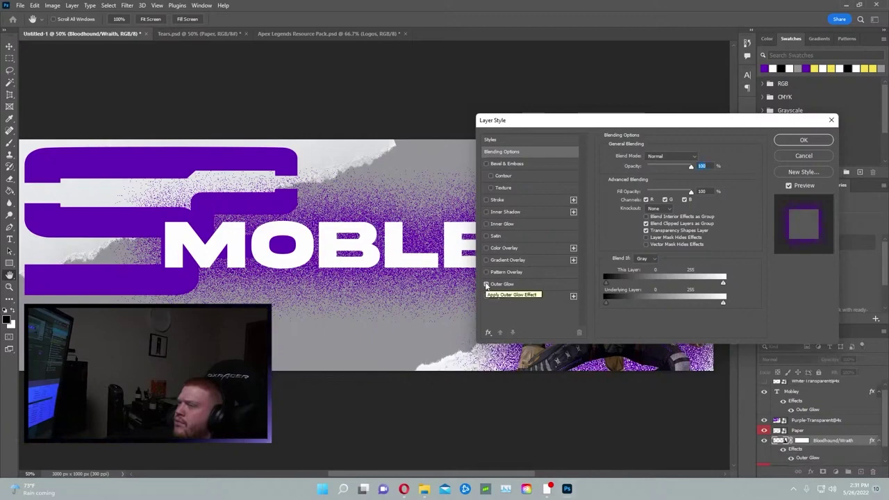
left_click(799, 140)
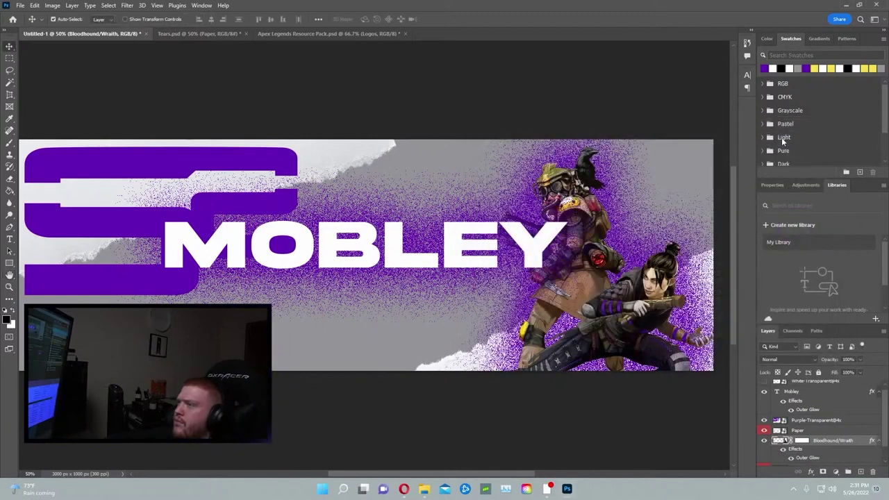
- Compare the banner with and without the Bloodhound/Wraith and Paper layers, ending with Bloodhound/Wraith hidden
left_click(764, 441)
left_click(763, 440)
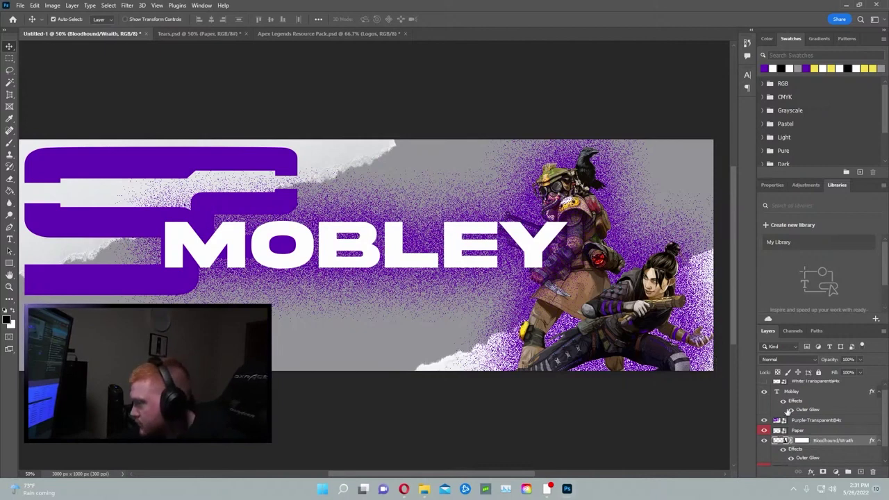
scroll(788, 411, "up", 1)
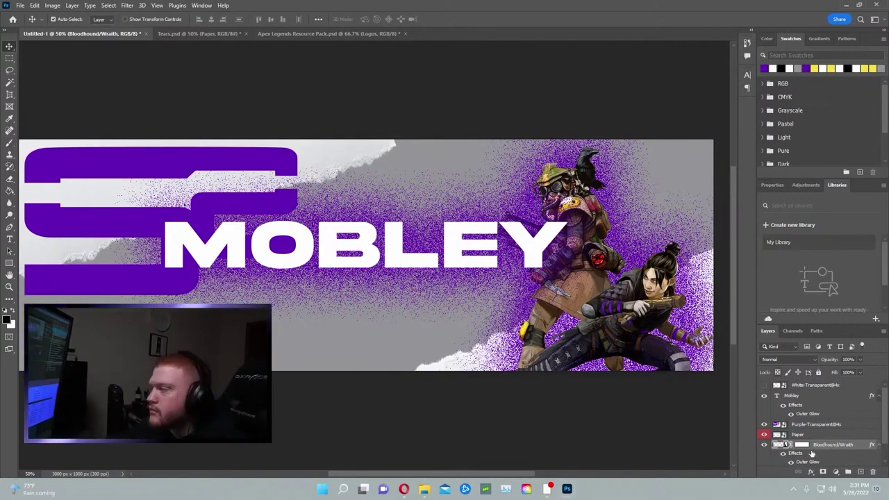
left_click(764, 434)
left_click(765, 435)
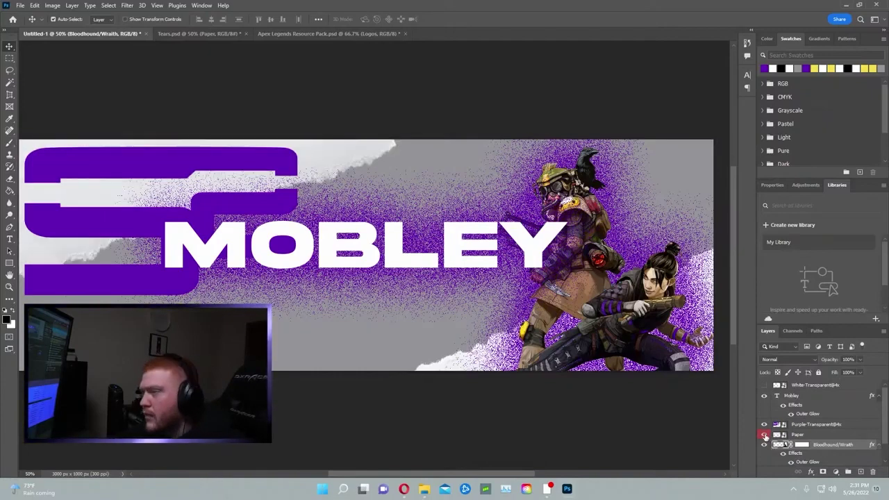
left_click(765, 446)
left_click(764, 445)
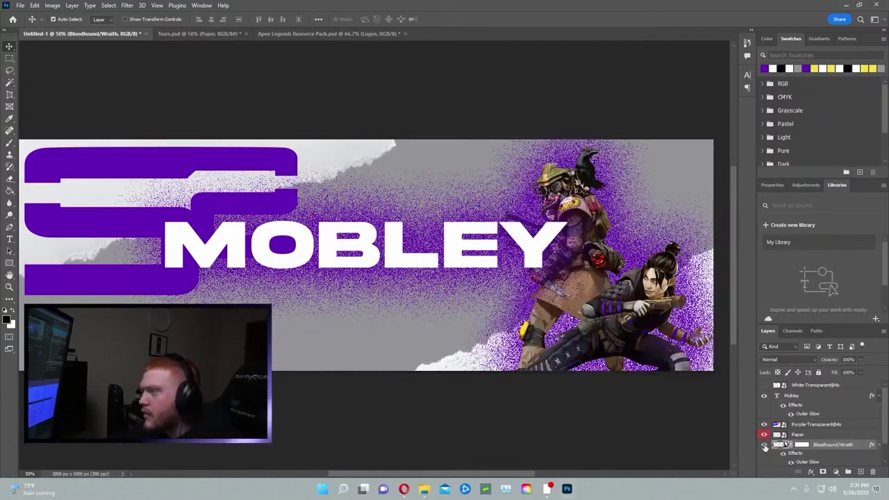
left_click(765, 445)
left_click(765, 445)
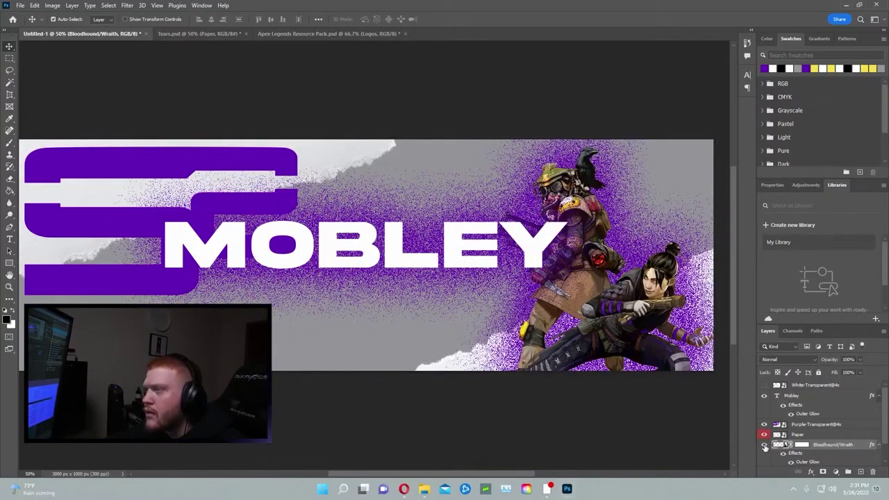
left_click(765, 446)
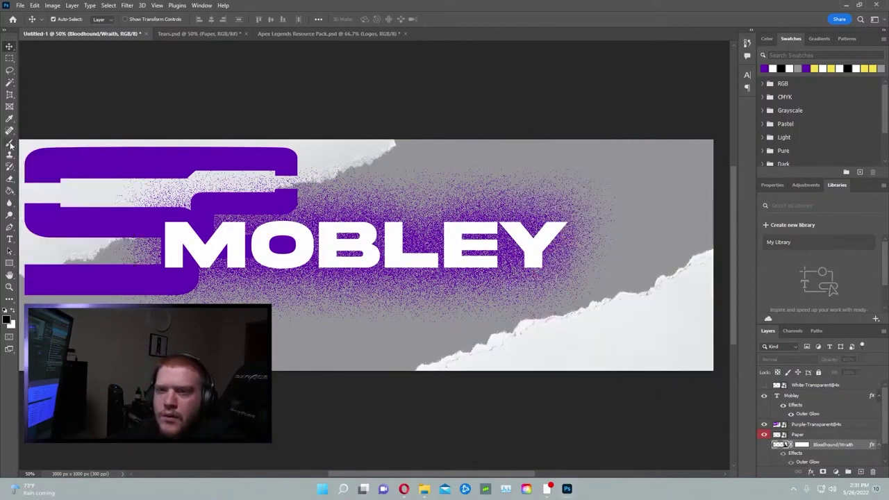
- Activate the Brush tool with white as the foreground color and reduce the brush size to about 88 px
left_click(9, 142)
left_click(47, 143)
key("x")
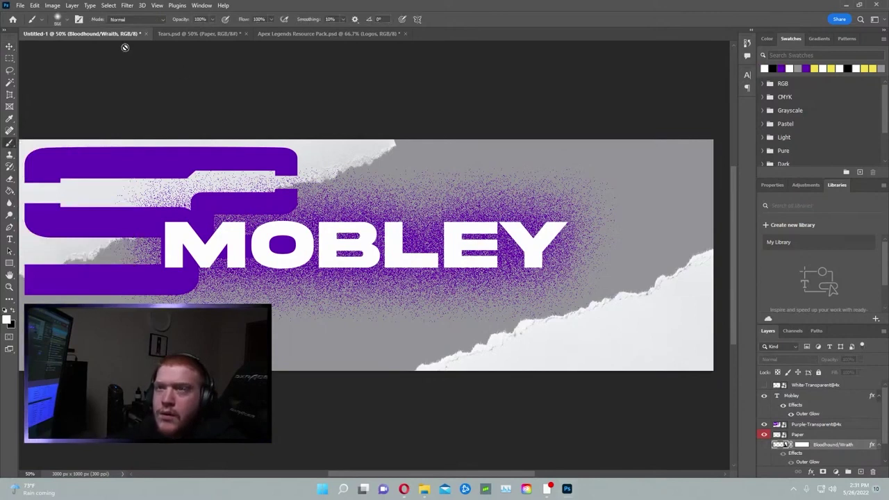
left_click(68, 20)
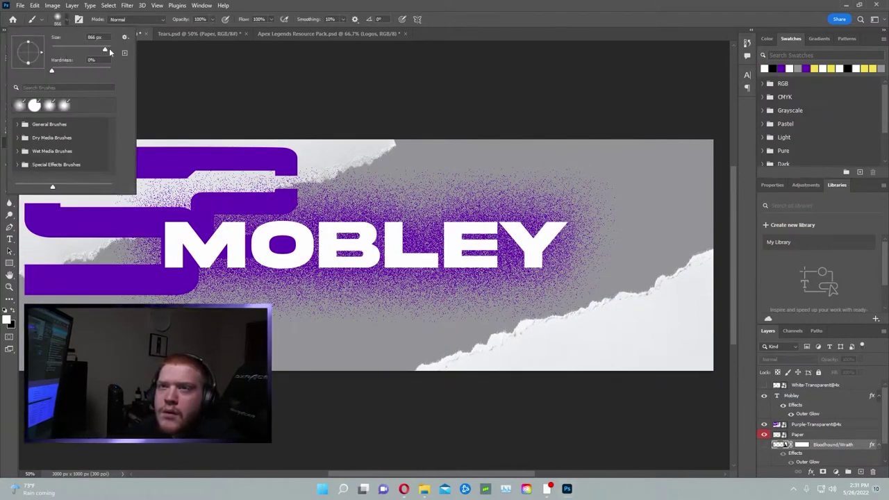
left_click_drag(109, 51, 73, 52)
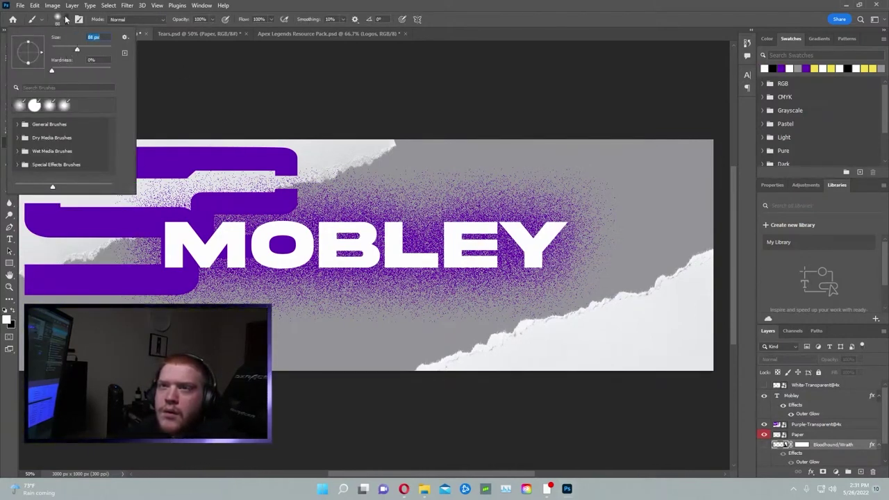
left_click(66, 20)
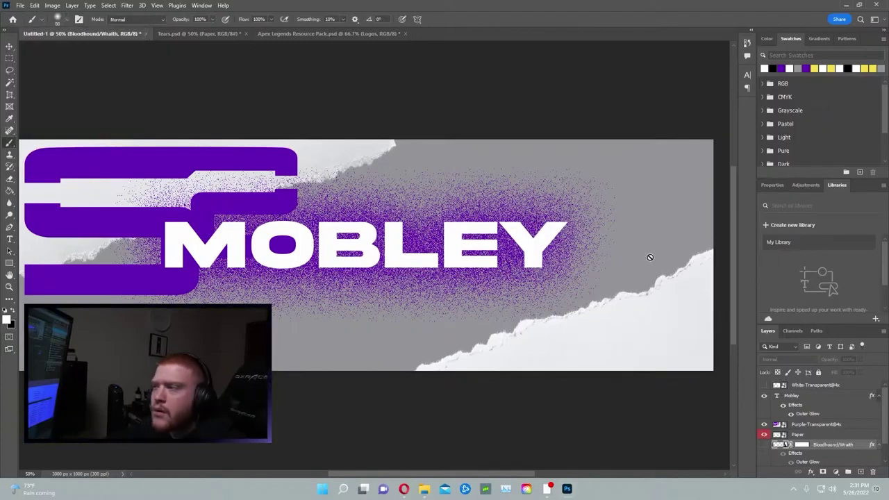
- Dismiss the brush tool choices and the hidden-layer alert, and show the Bloodhound/Wraith layer again
right_click(10, 144)
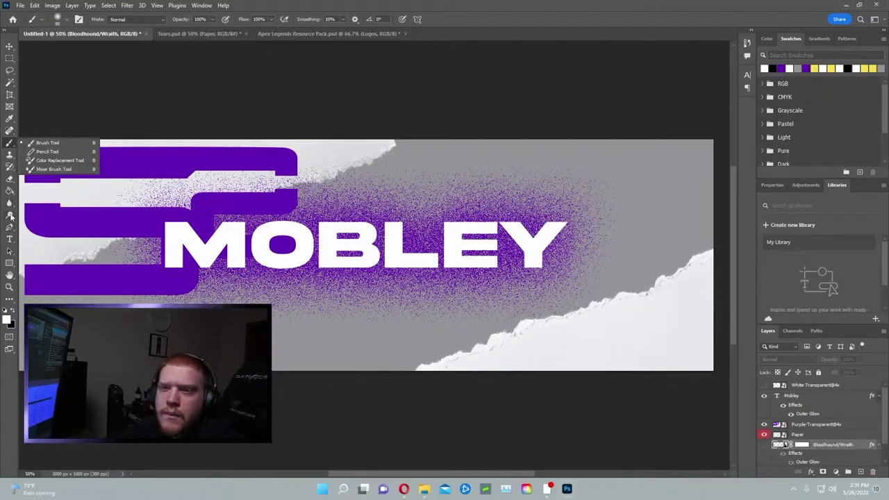
left_click(129, 98)
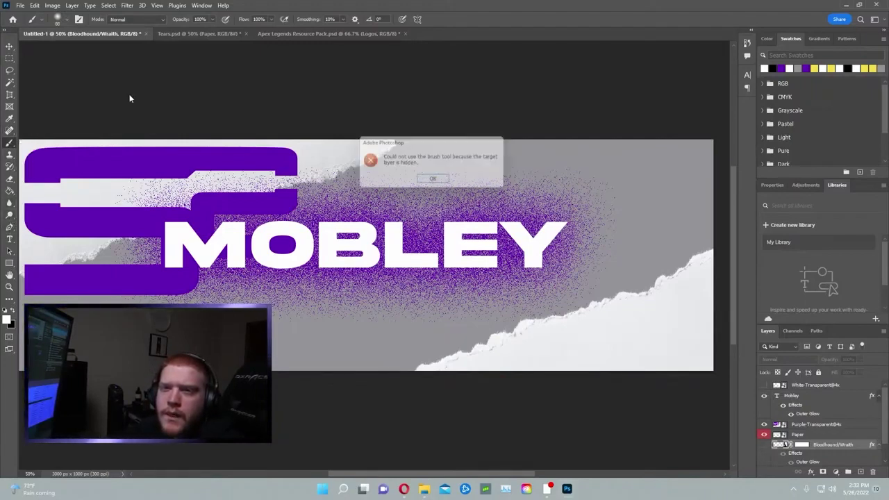
key("Return")
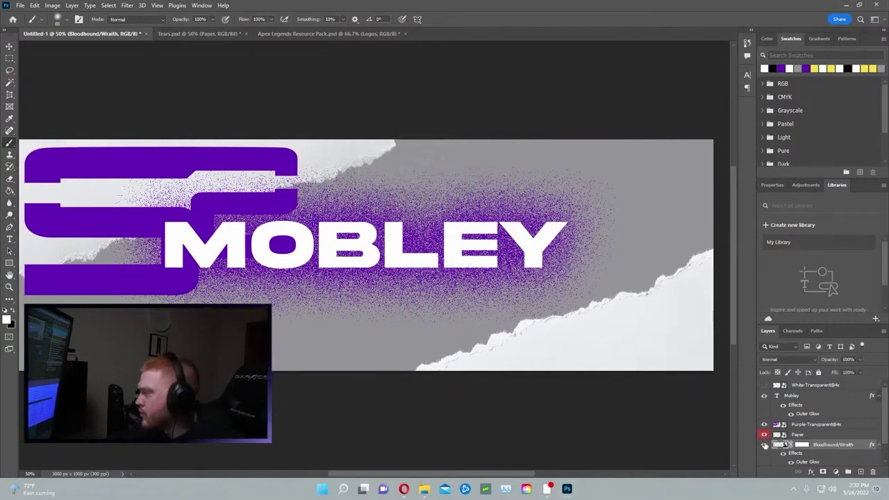
left_click(764, 445)
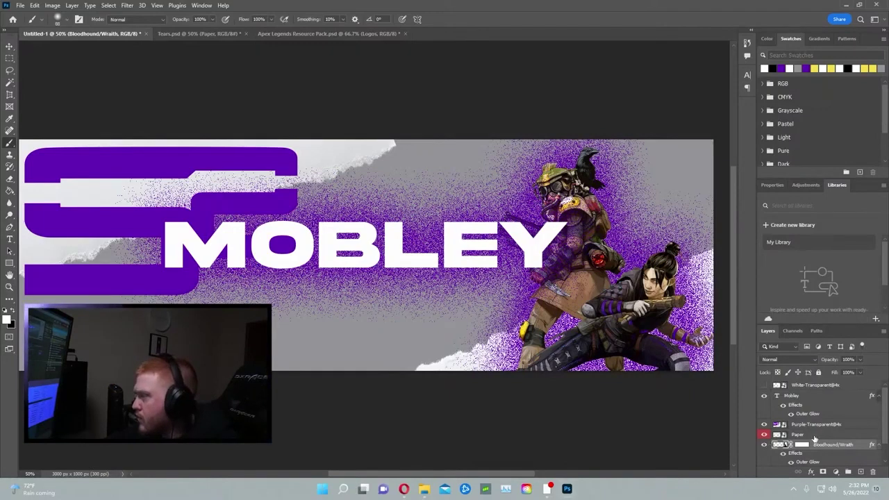
- Reorder the Bloodhound/Wraith layer to sit directly beneath the name text and above the Purple-Transparent@4x logo
left_click_drag(832, 438, 830, 404)
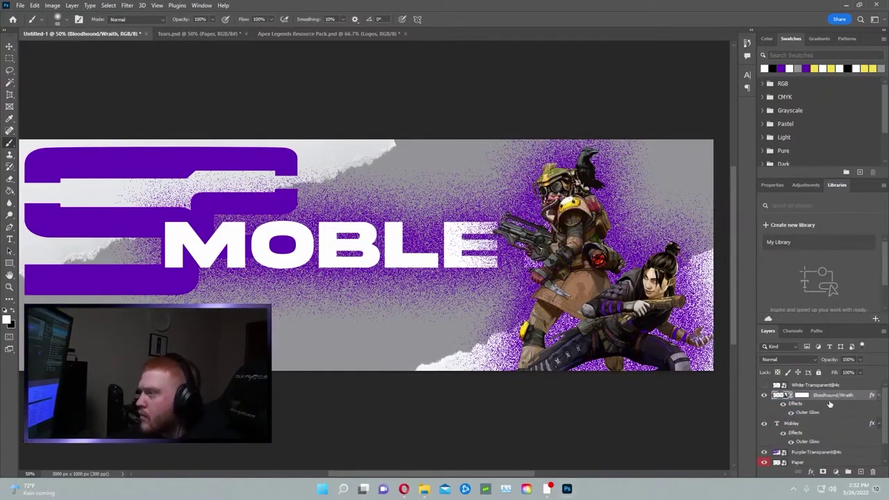
left_click_drag(828, 399, 821, 452)
scroll(821, 443, "down", 1)
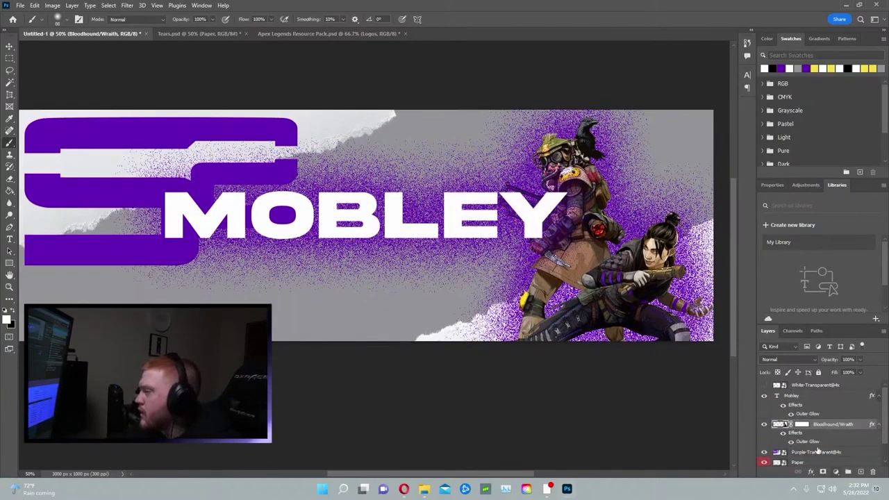
- Lock the Paper, Paper copy and Purple-Transparent@4x layers
scroll(829, 451, "down", 1)
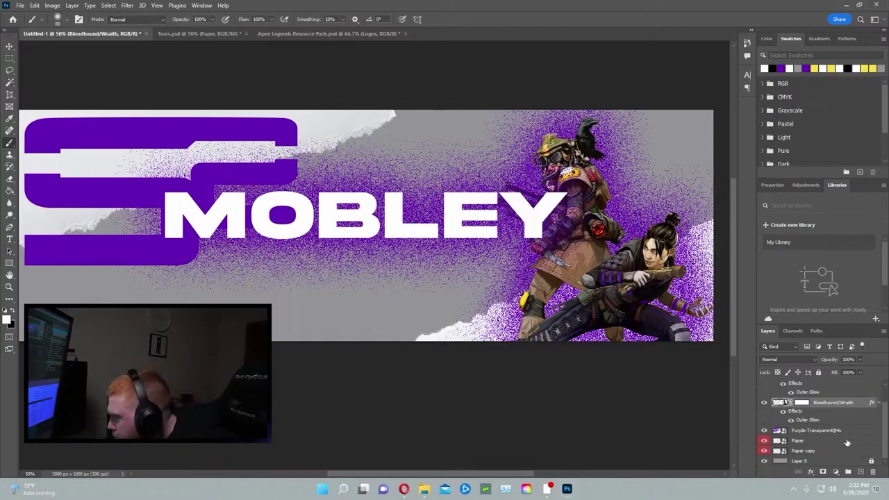
double_click(825, 450)
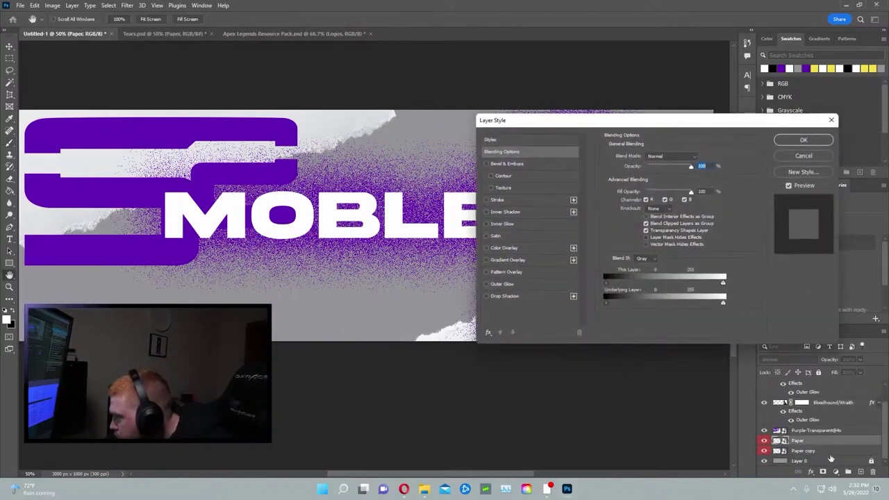
left_click(807, 155)
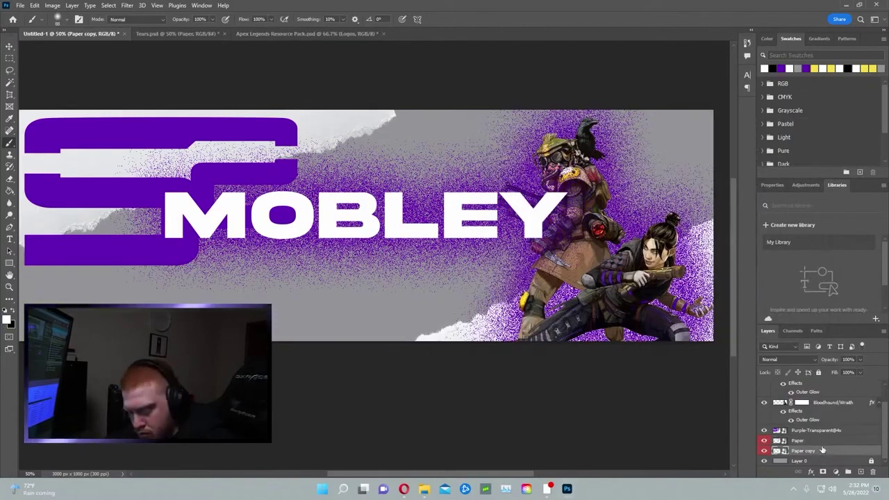
left_click(822, 451, "shift")
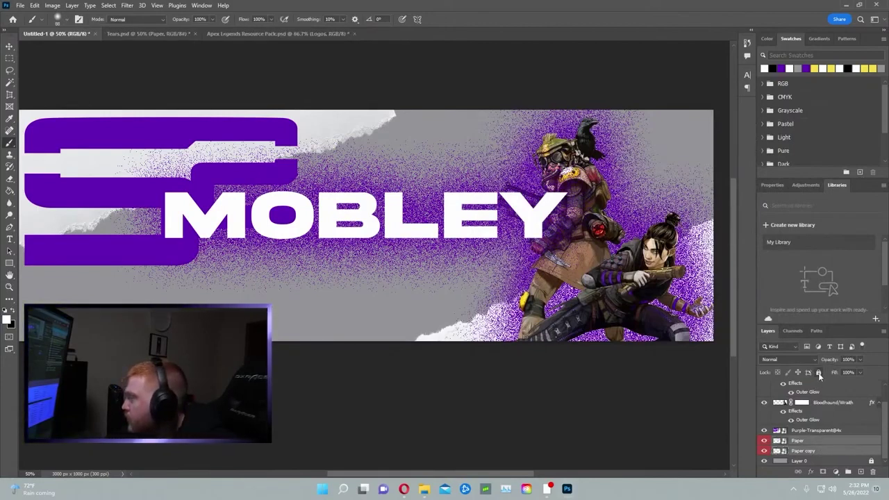
left_click(824, 430)
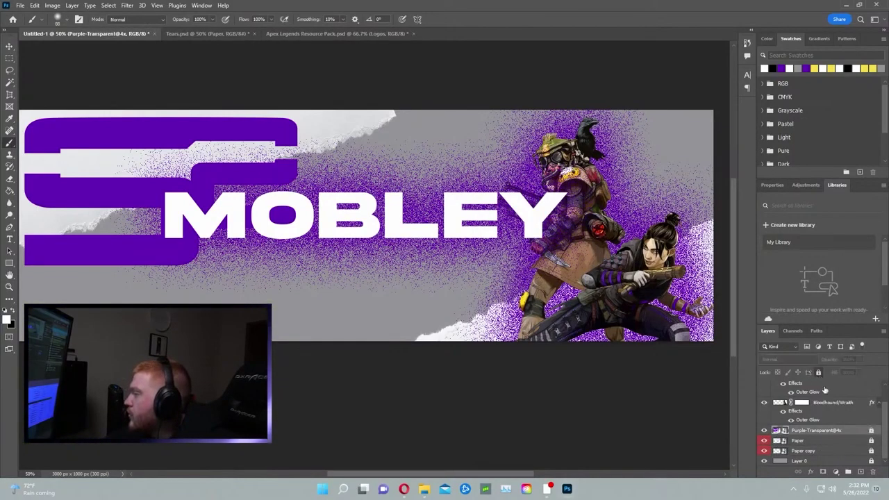
left_click(818, 372)
- Select the Bloodhound/Wraith layer and collapse the effects list of the name text layer
scroll(825, 426, "up", 1)
left_click(831, 412)
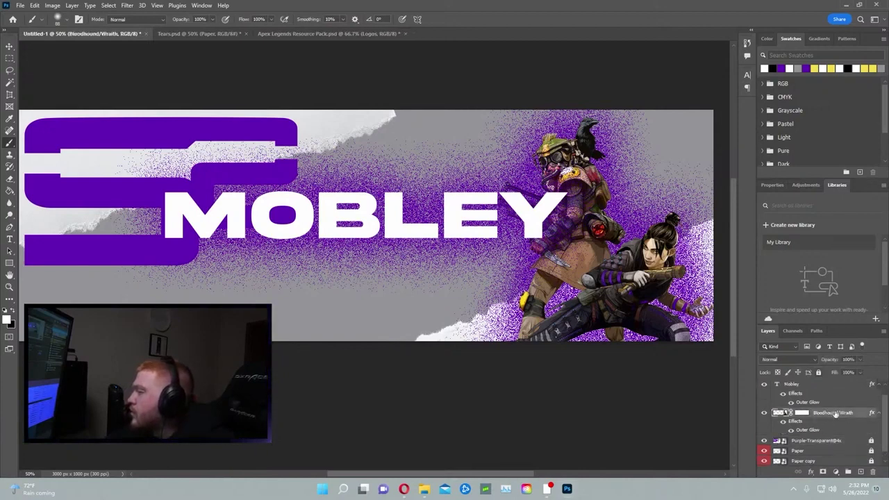
scroll(878, 414, "up", 1)
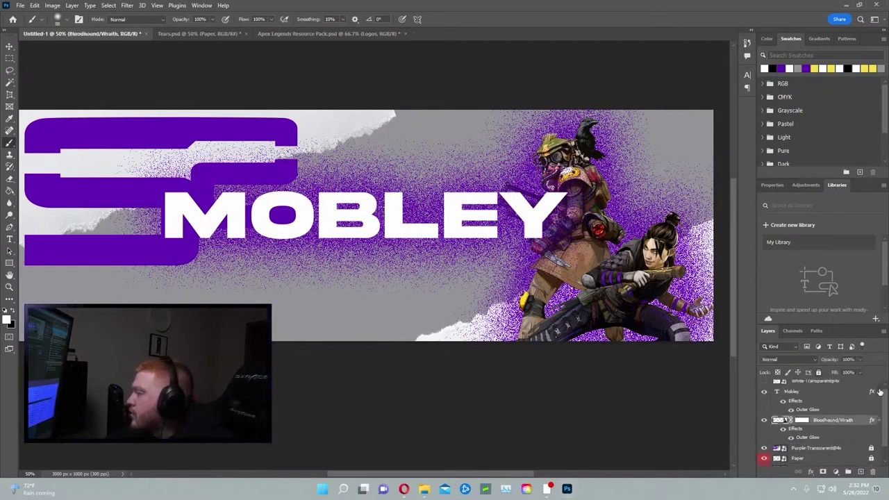
left_click(879, 392)
double_click(796, 412)
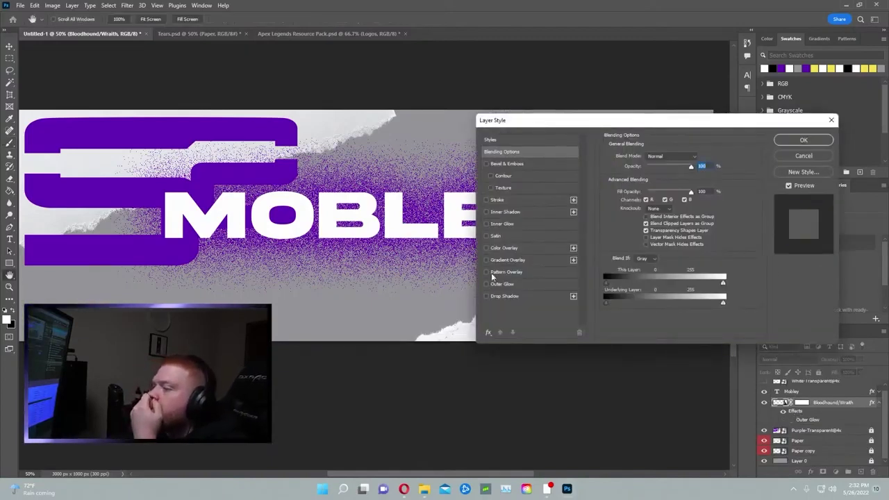
left_click(487, 295)
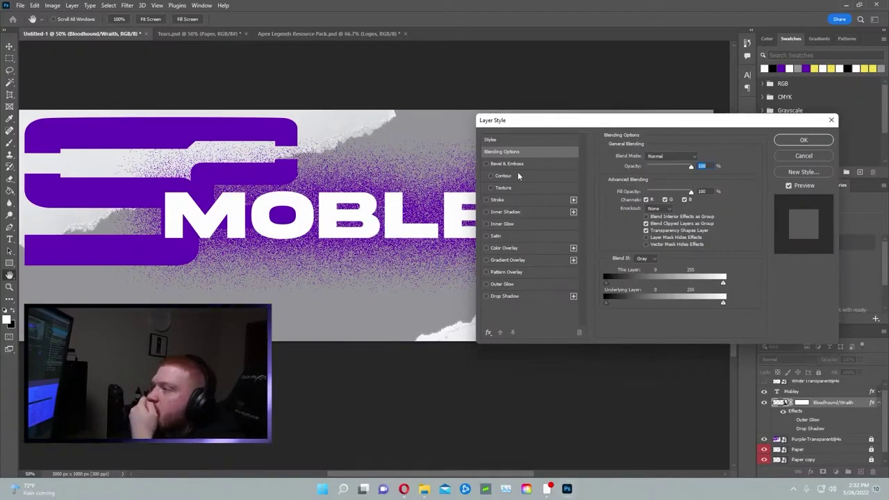
left_click(491, 141)
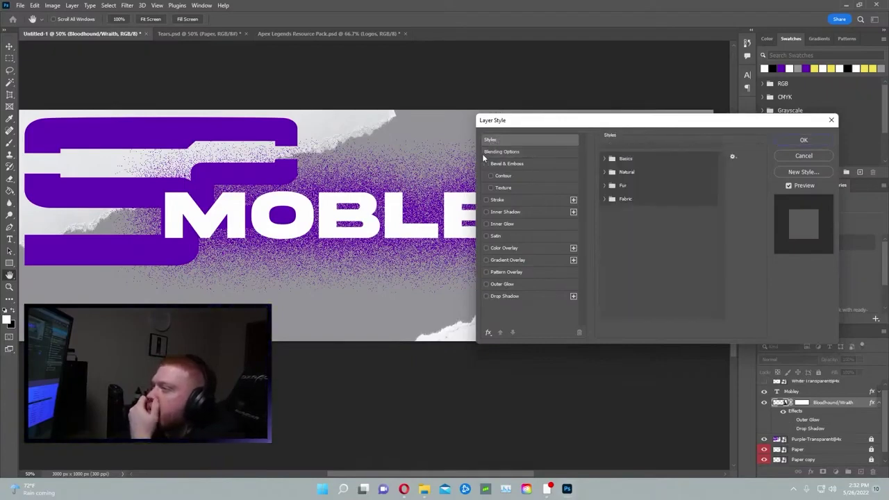
left_click(157, 5)
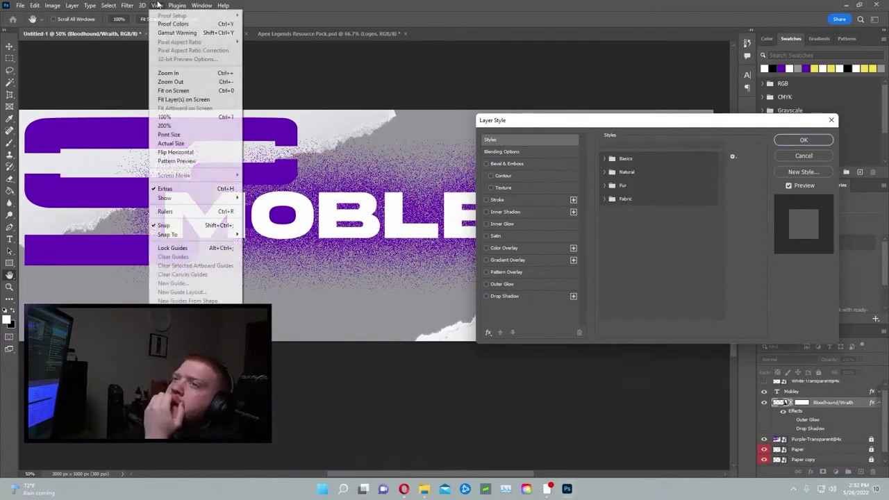
mouse_move(198, 5)
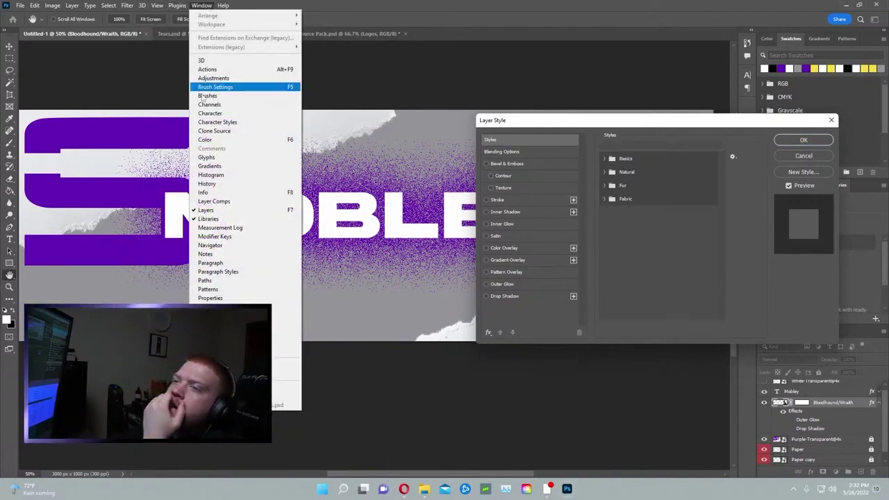
left_click(204, 166)
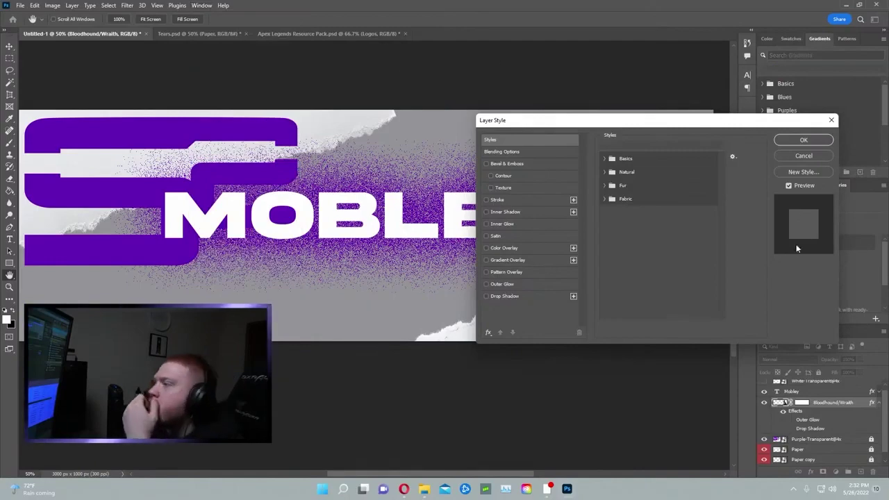
left_click(814, 156)
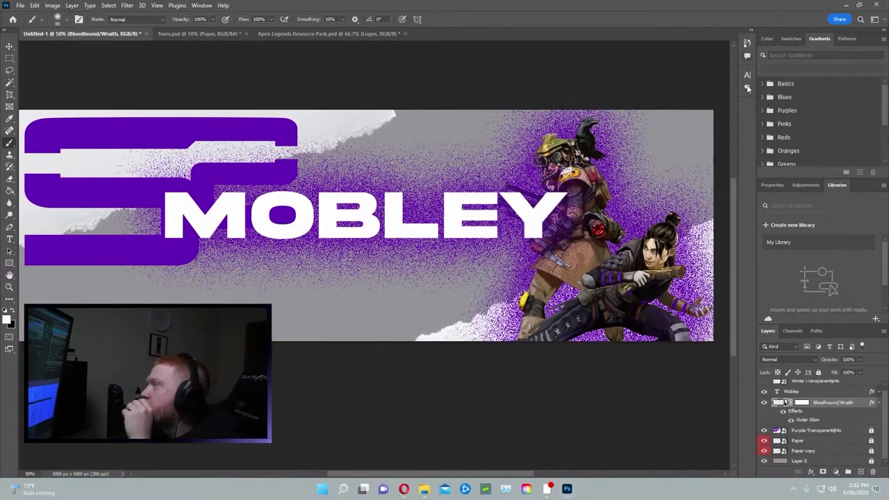
- Look through the Color, Gradients and Swatches collections and leave the swatches showing
left_click(747, 89)
left_click(747, 88)
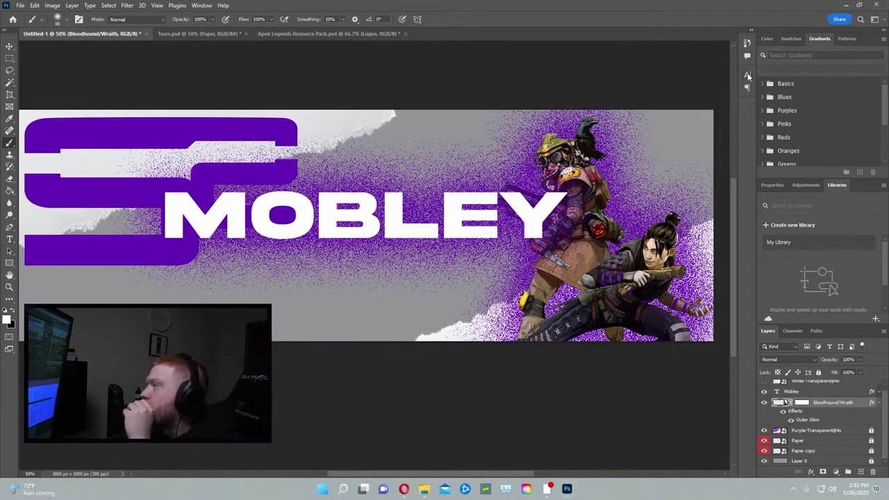
left_click(748, 76)
left_click(777, 40)
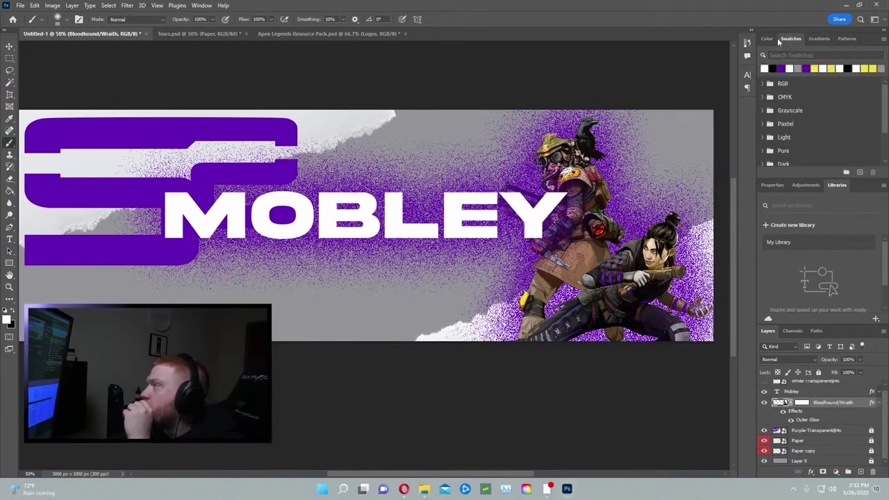
left_click(766, 38)
left_click(818, 39)
left_click(791, 38)
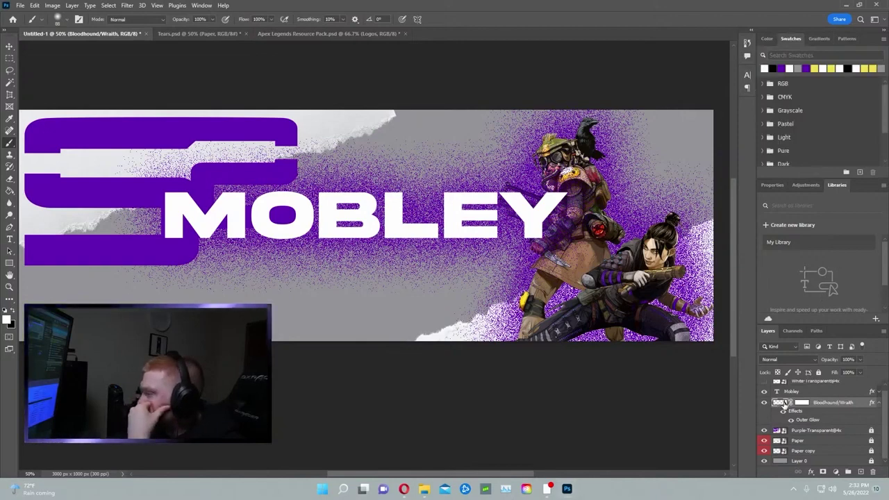
right_click(783, 405)
left_click(784, 405)
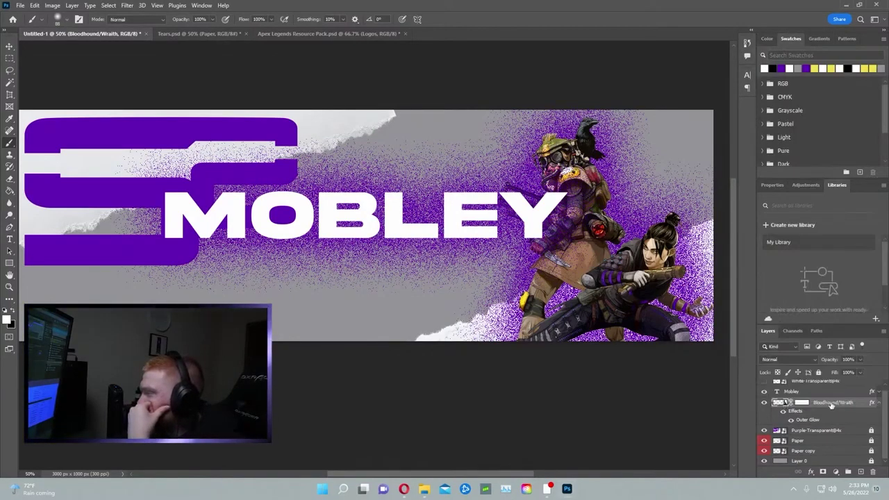
- Try Color Overlay and Gradient Overlay on the Bloodhound/Wraith layer, and turn off its Outer Glow
double_click(799, 412)
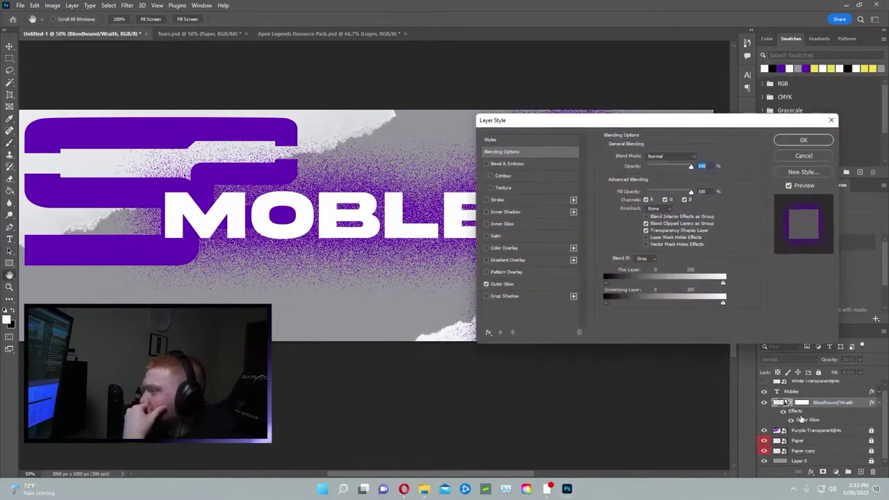
left_click(486, 248)
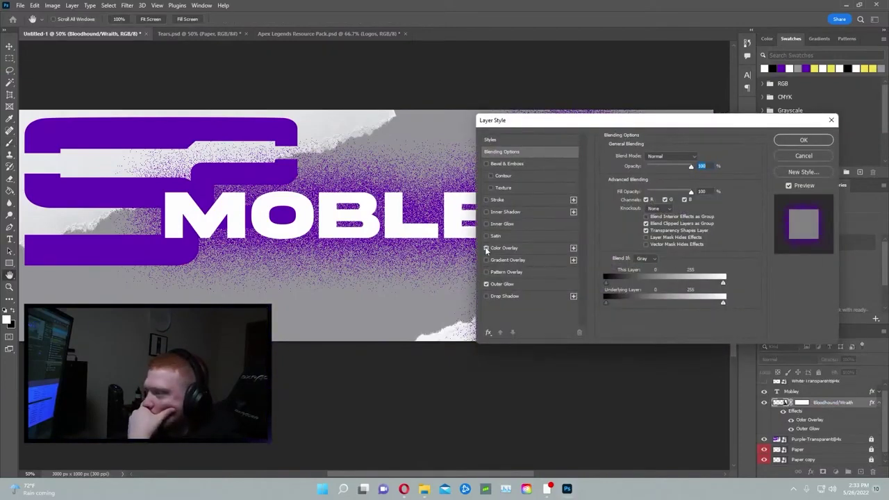
left_click(487, 260)
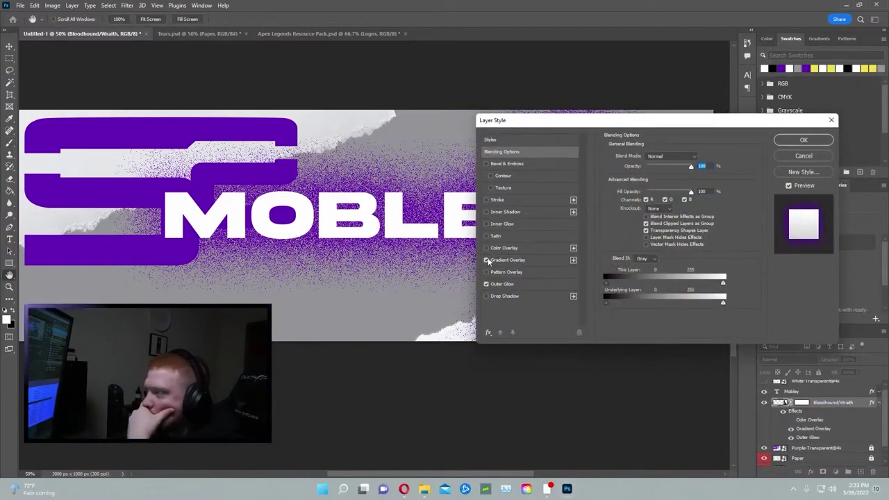
left_click(486, 260)
left_click(487, 284)
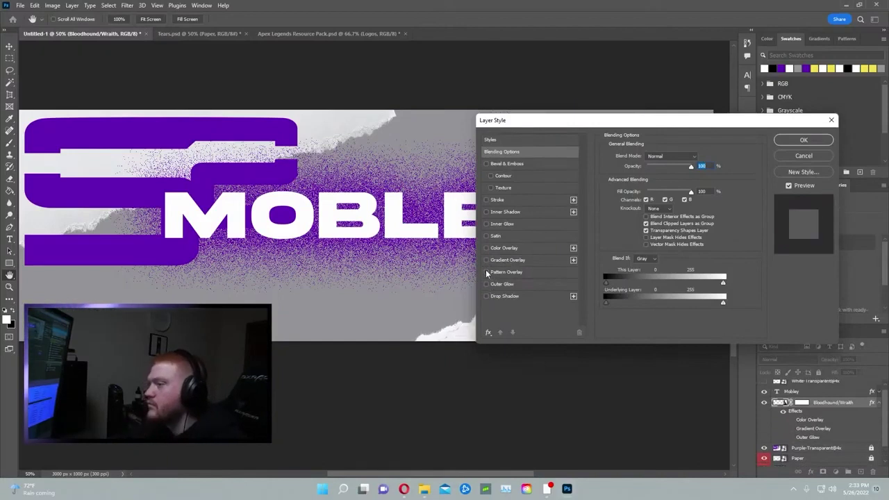
- Try a Pattern Overlay with the Dissolve blend mode on the Bloodhound/Wraith layer, and turn it off again
left_click(487, 272)
left_click(487, 272)
left_click(486, 272)
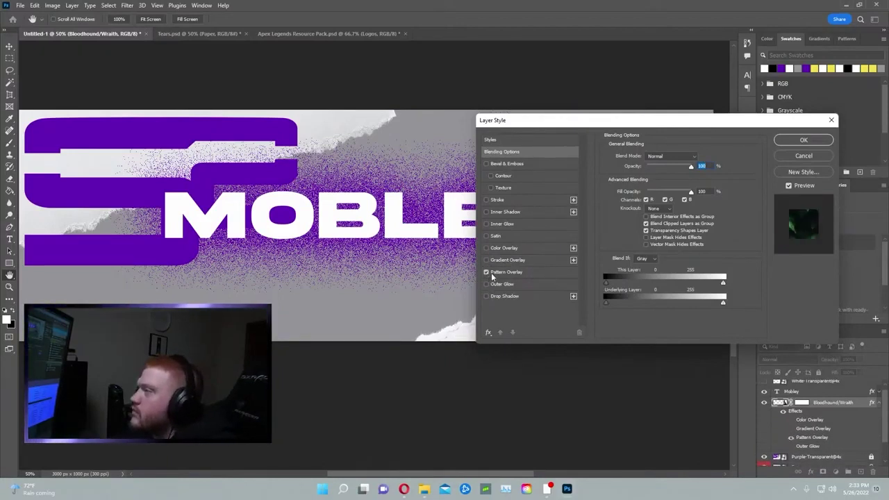
left_click(536, 270)
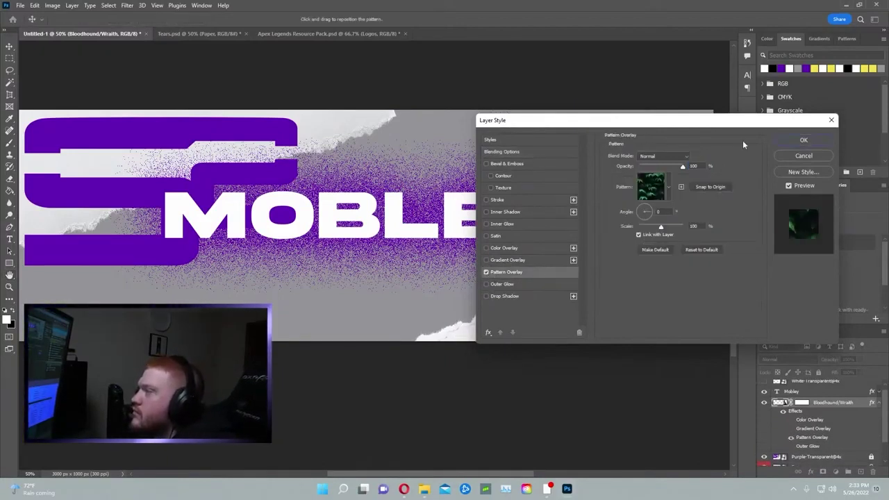
left_click(683, 156)
left_click(663, 178)
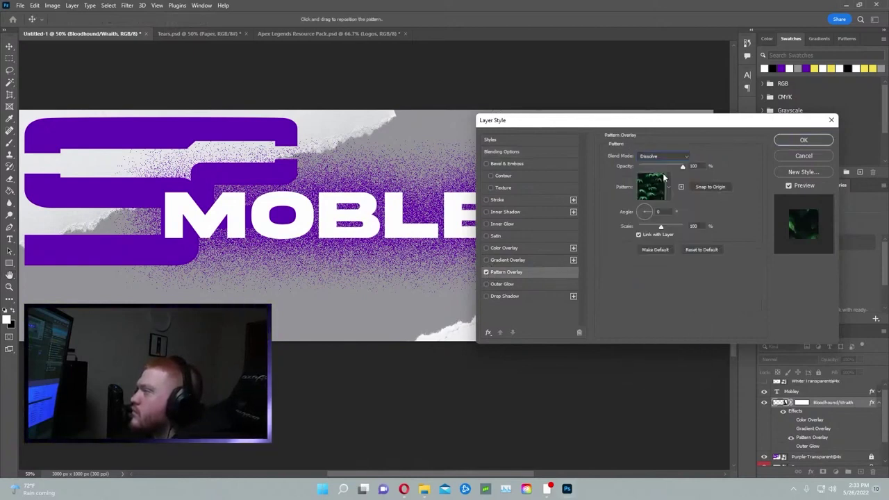
left_click(687, 159)
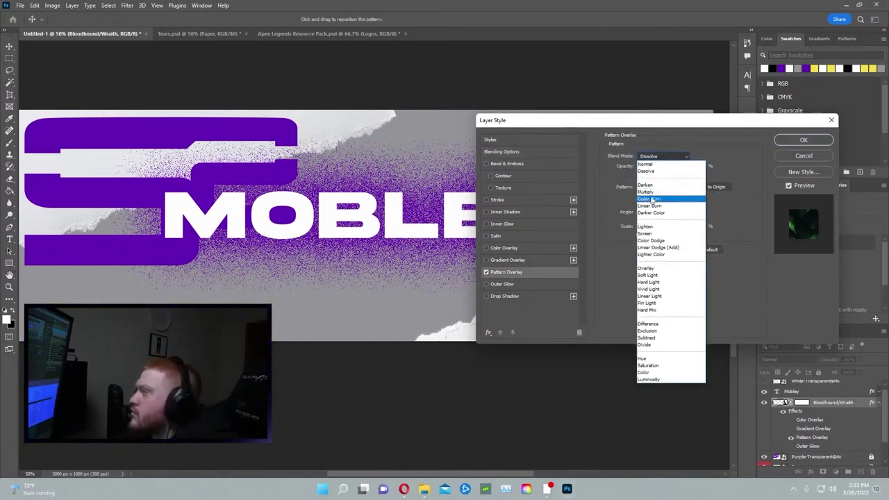
left_click(718, 210)
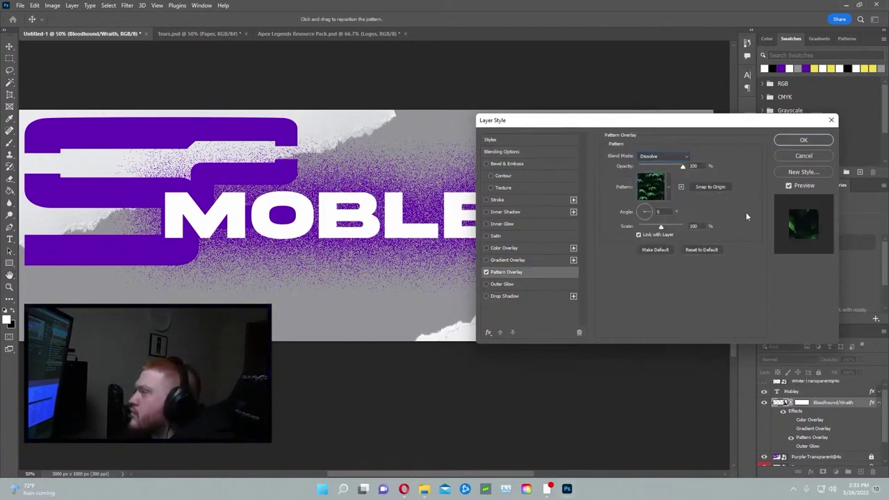
left_click(671, 188)
left_click(662, 198)
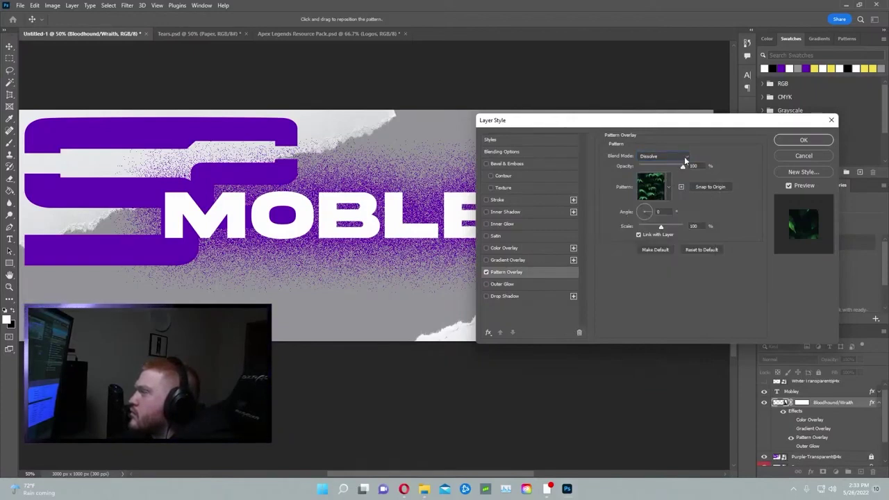
left_click(486, 271)
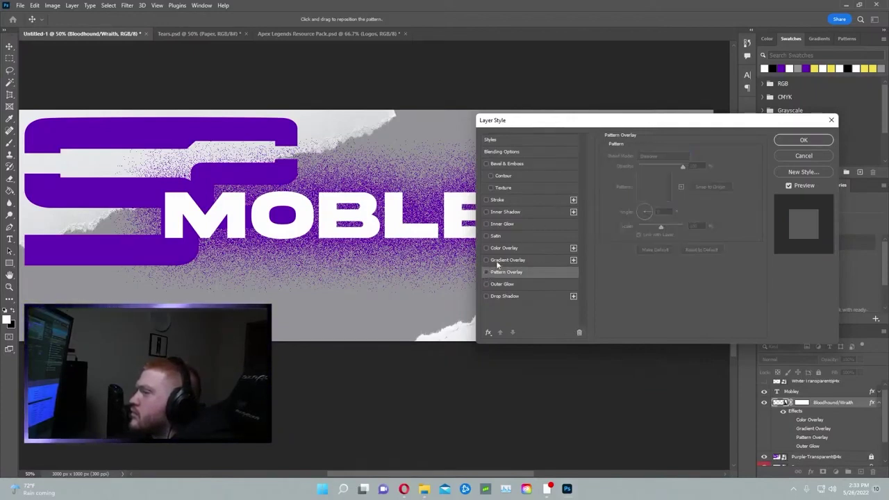
- Try the Gradient Overlay, Color Overlay, Satin, Inner Glow and Stroke effects on the Bloodhound/Wraith layer one after another
left_click(532, 261)
left_click(486, 260)
left_click(520, 247)
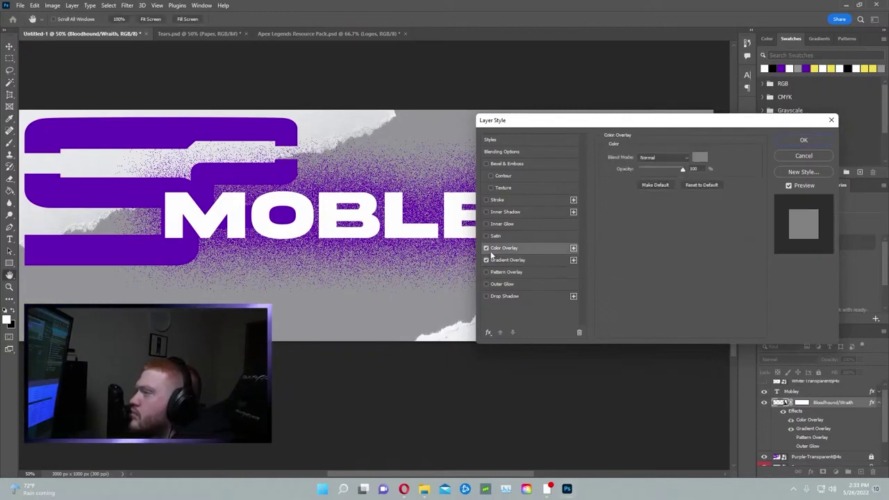
left_click(512, 235)
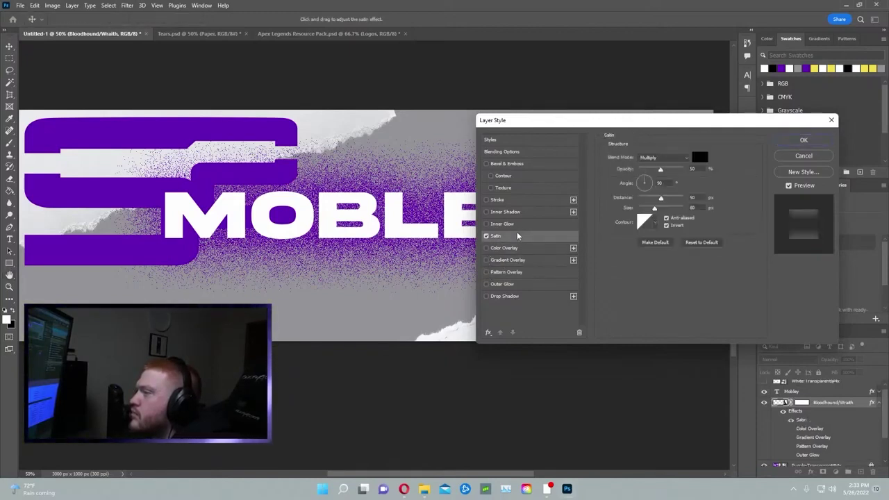
left_click(485, 237)
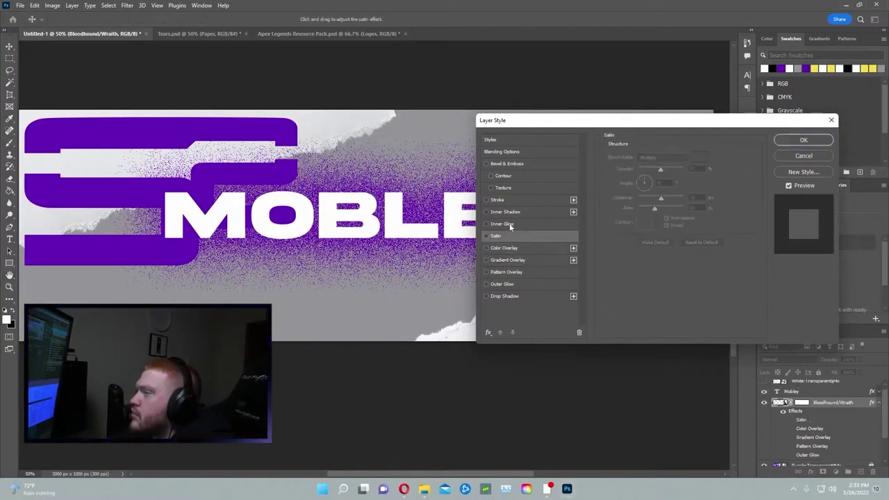
left_click(509, 223)
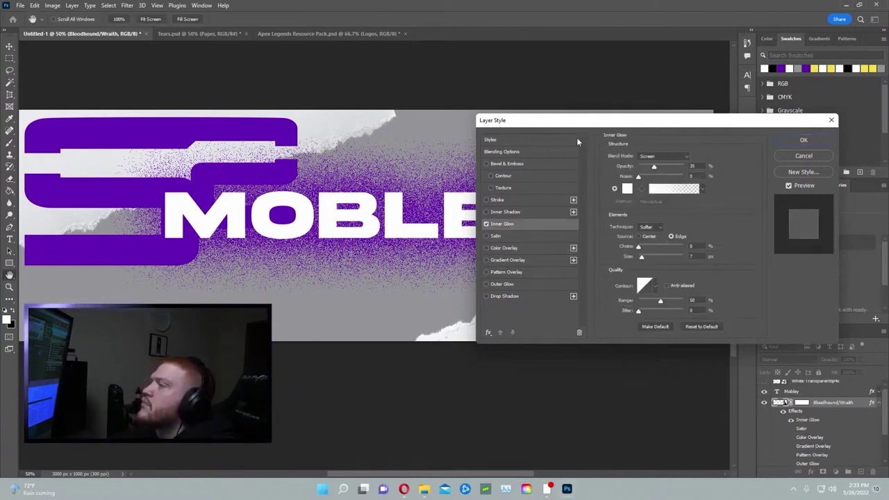
left_click(496, 200)
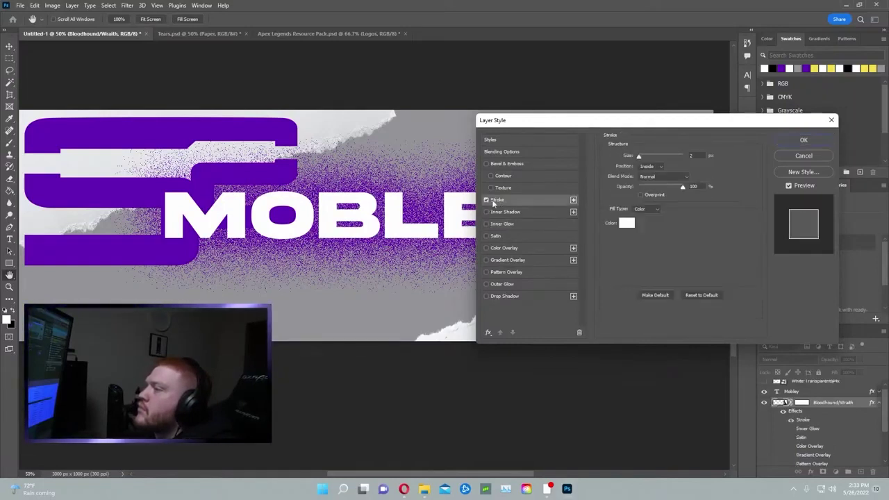
left_click(486, 200)
- Apply Bevel & Emboss with the Texture option to the Bloodhound/Wraith layer
left_click(511, 188)
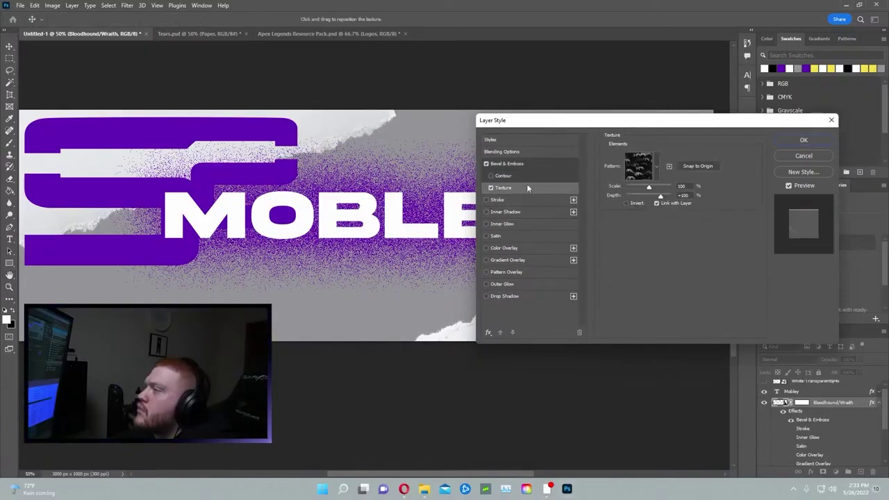
left_click(655, 165)
left_click(655, 163)
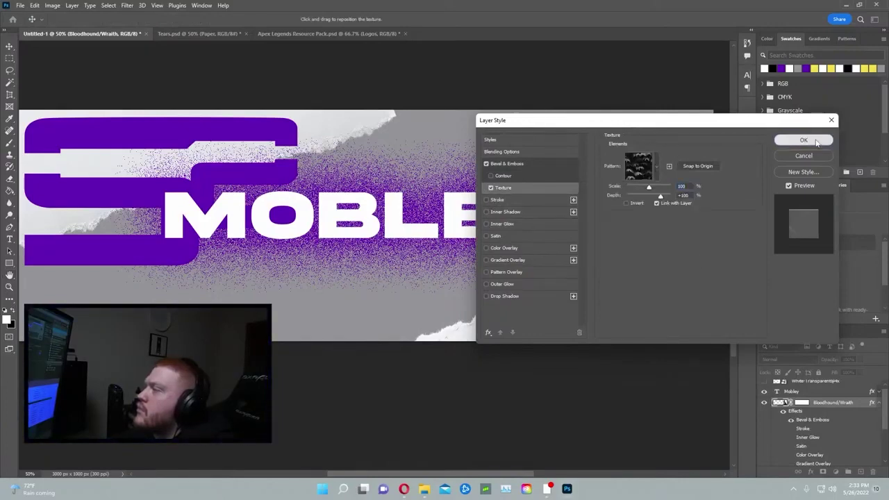
left_click(811, 140)
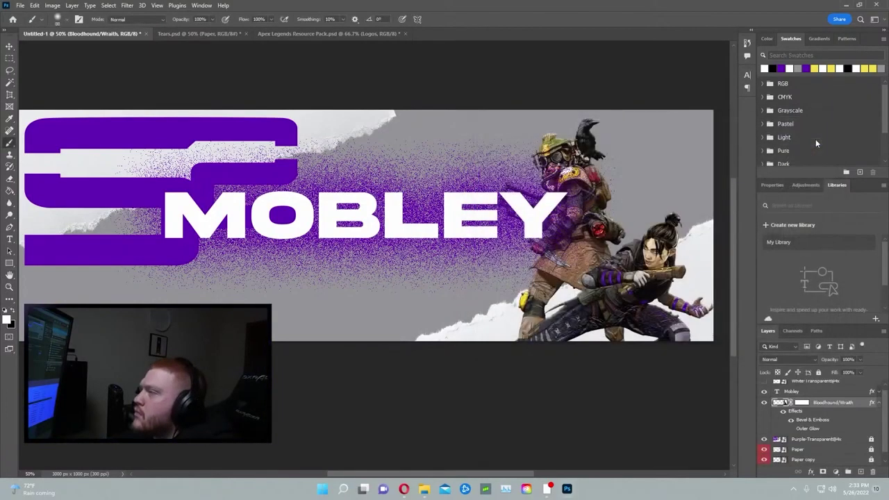
- Try turning off Bevel & Emboss and its Texture option on the Bloodhound/Wraith layer
double_click(811, 423)
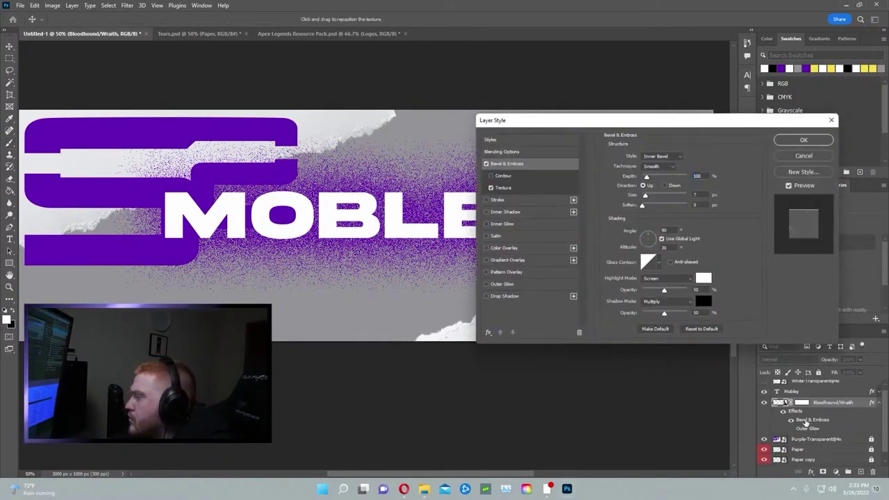
left_click(818, 161)
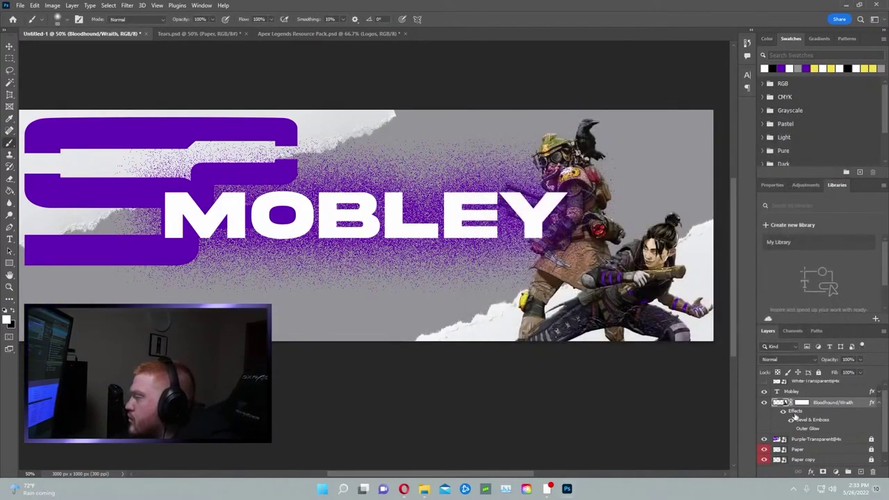
double_click(795, 413)
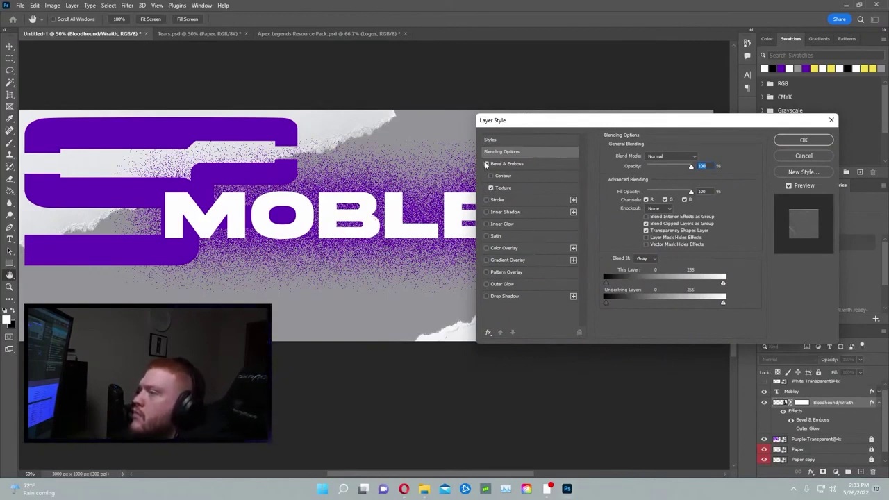
left_click(497, 139)
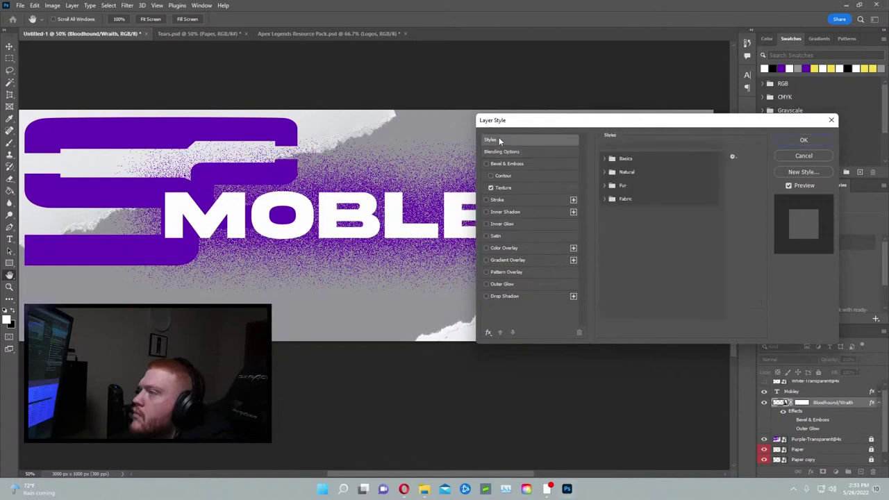
left_click(490, 187)
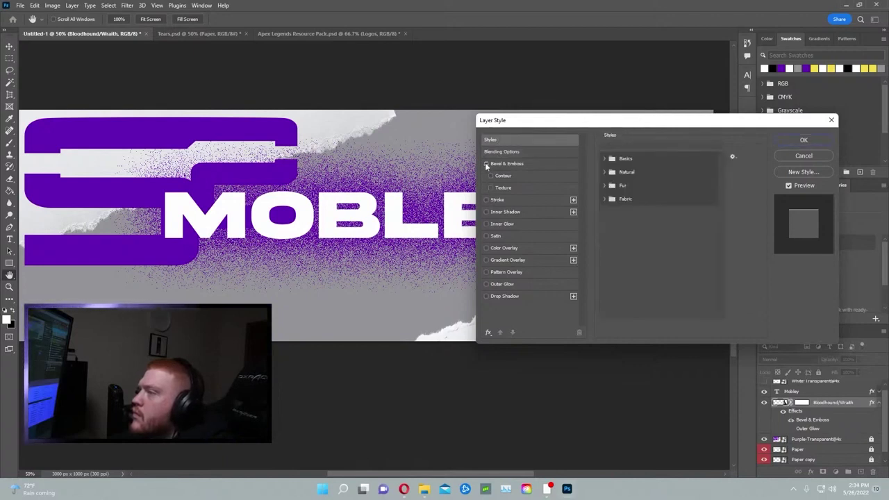
- Try Drop Shadow, Outer Glow, Pattern Overlay, Gradient Overlay and Color Overlay on the Bloodhound/Wraith layer one after another
left_click(503, 296)
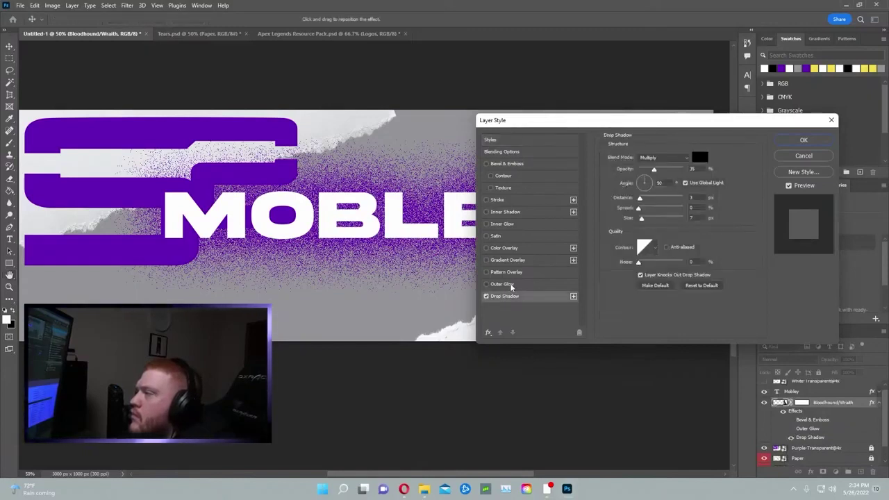
left_click(511, 285)
left_click(516, 274)
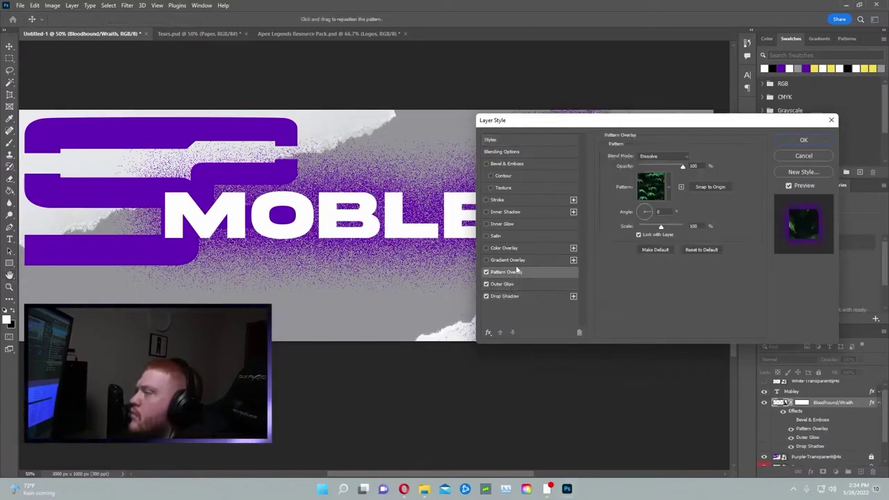
left_click(518, 261)
left_click(520, 247)
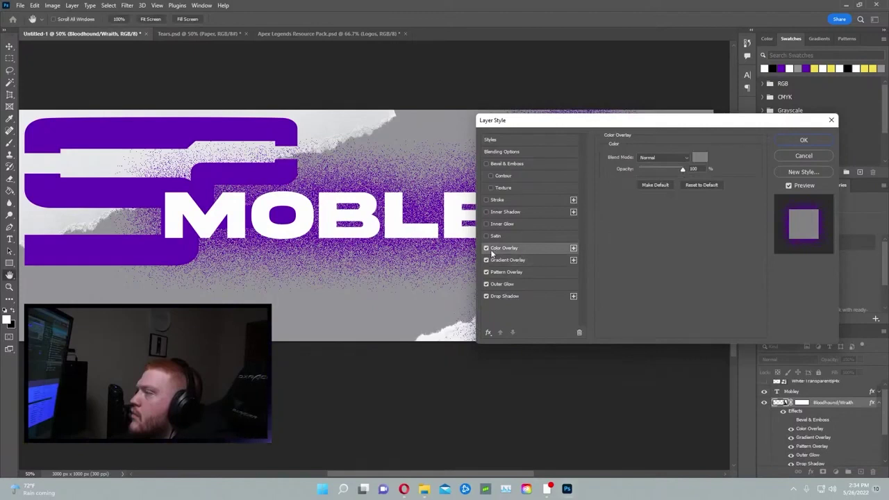
- Turn off the trial overlays, Outer Glow and Drop Shadow on the Bloodhound/Wraith layer and close its layer style settings
left_click(486, 248)
left_click(485, 262)
left_click(487, 273)
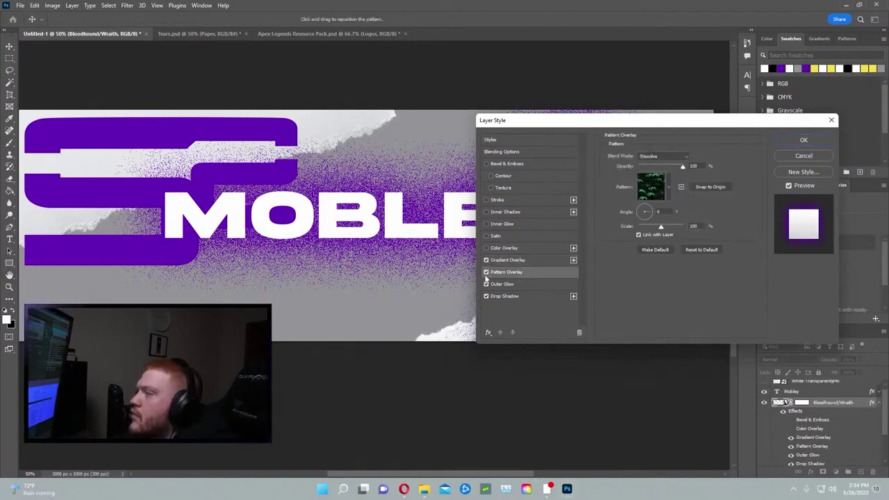
left_click(487, 272)
left_click(486, 260)
left_click(486, 283)
left_click(487, 296)
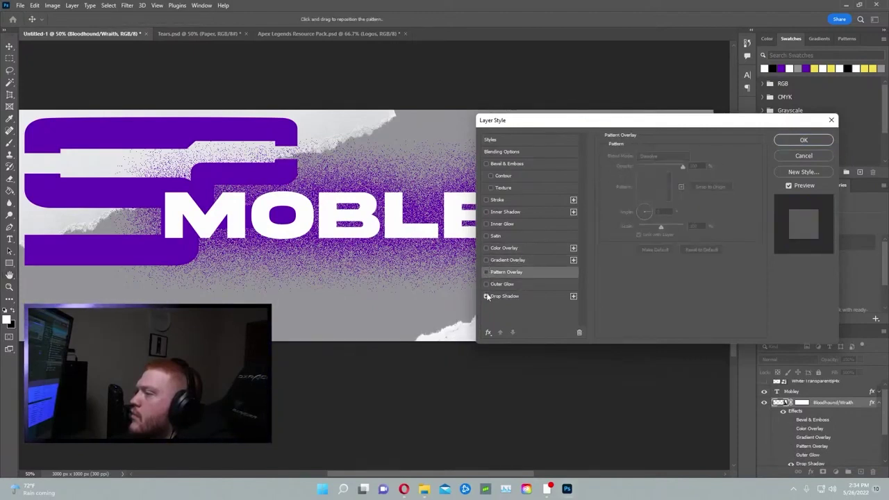
left_click(796, 142)
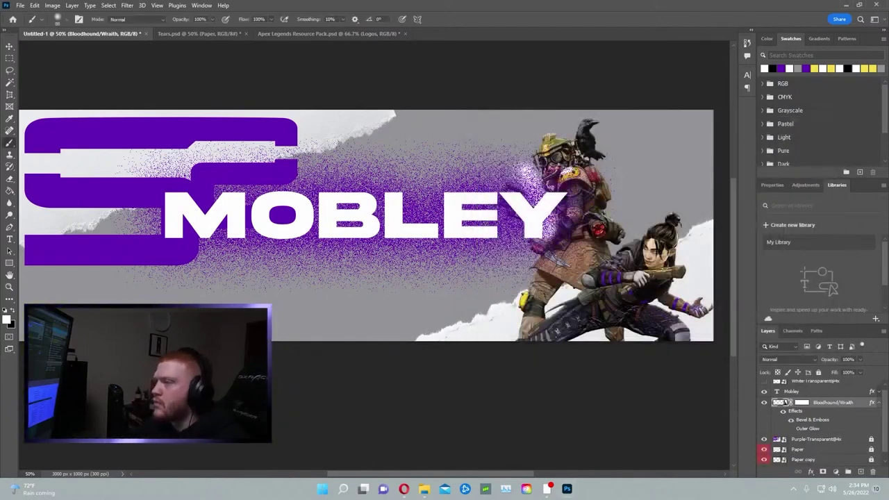
- Try white brush strokes over Bloodhound's torso and legs beside the name text, and open the edit history
mouse_move(556, 215)
left_mouse_down()
mouse_move(559, 268)
mouse_move(480, 306)
mouse_move(555, 291)
left_mouse_up()
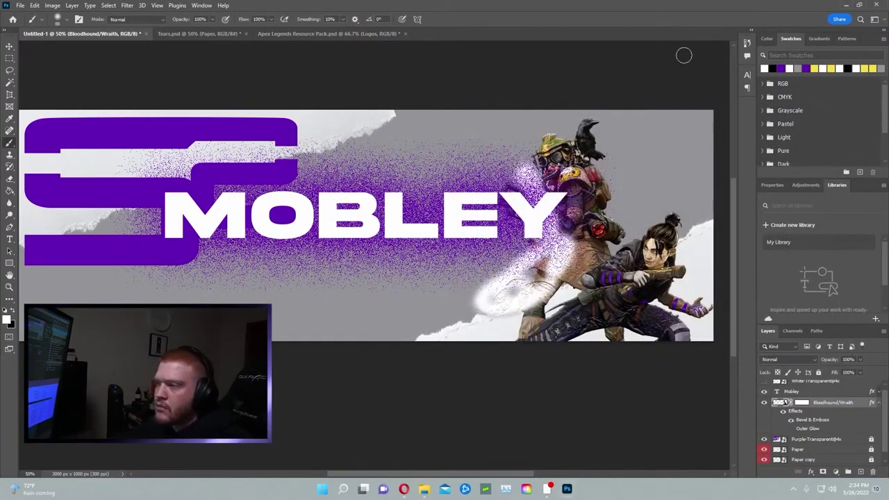
left_click(748, 43)
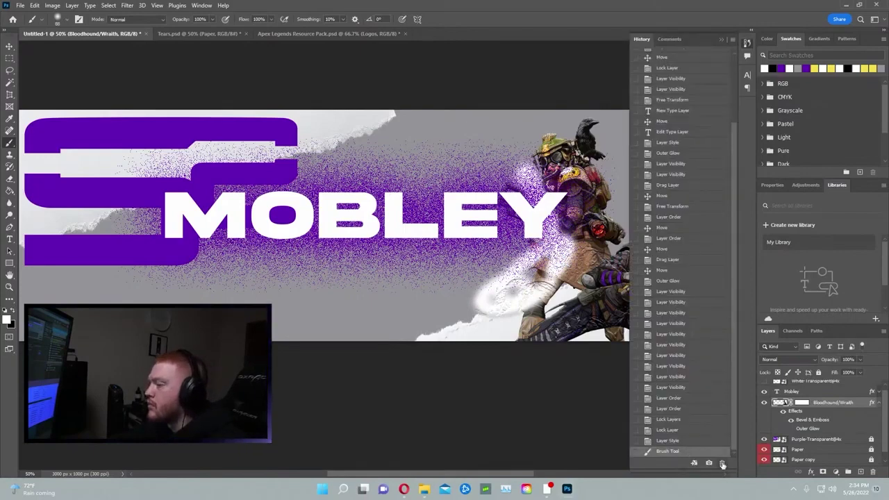
- Delete the last brush stroke on the Bloodhound/Wraith layer from the history
left_click(723, 464)
left_click(403, 182)
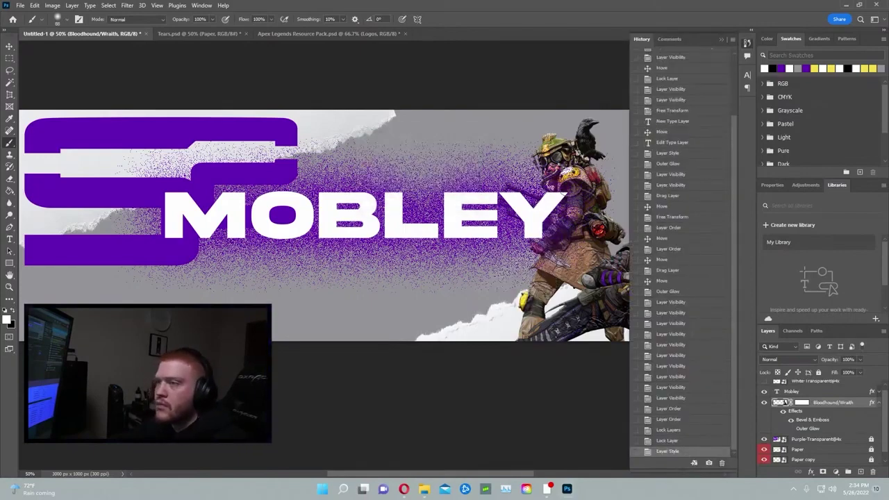
left_click(747, 43)
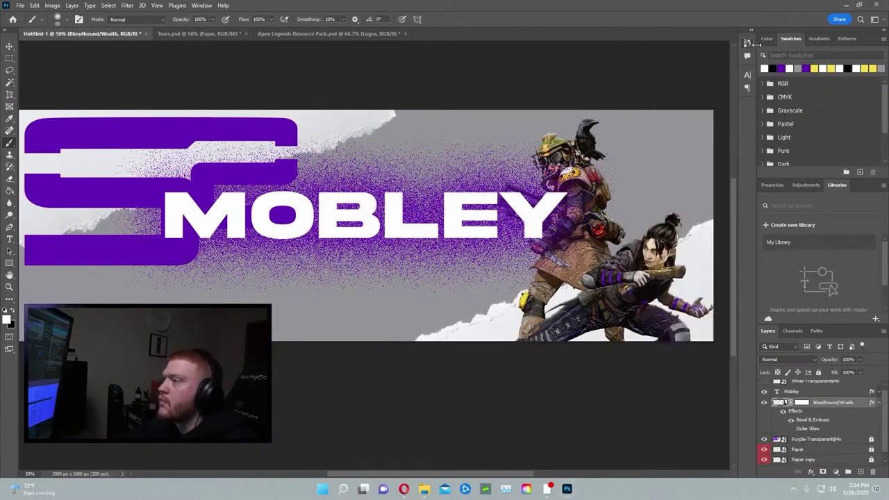
- Unlock the Paper layer and nudge its torn paper slightly up and to the left
left_click(857, 451)
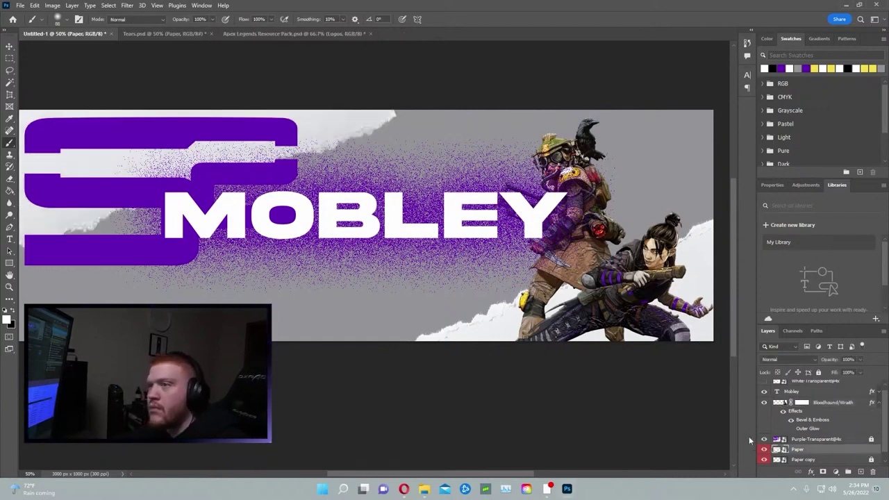
left_click(9, 46)
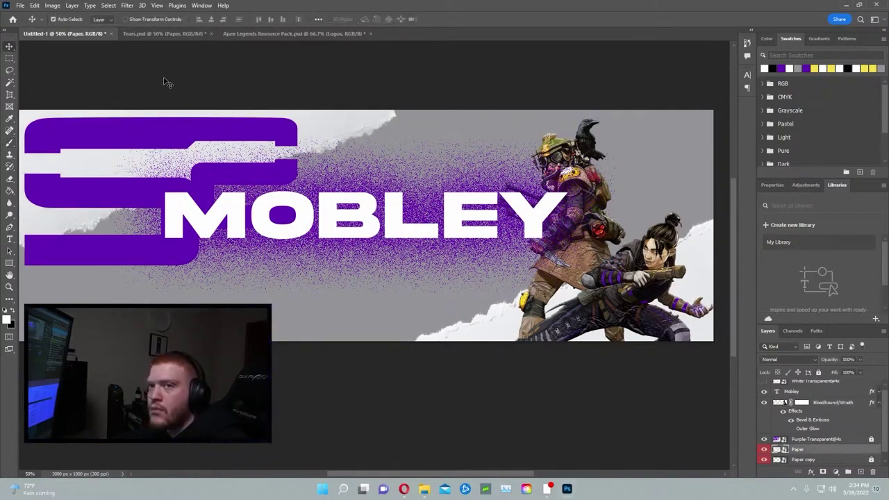
mouse_move(321, 128)
left_mouse_down()
mouse_move(312, 119)
mouse_move(328, 105)
mouse_move(319, 123)
left_mouse_up()
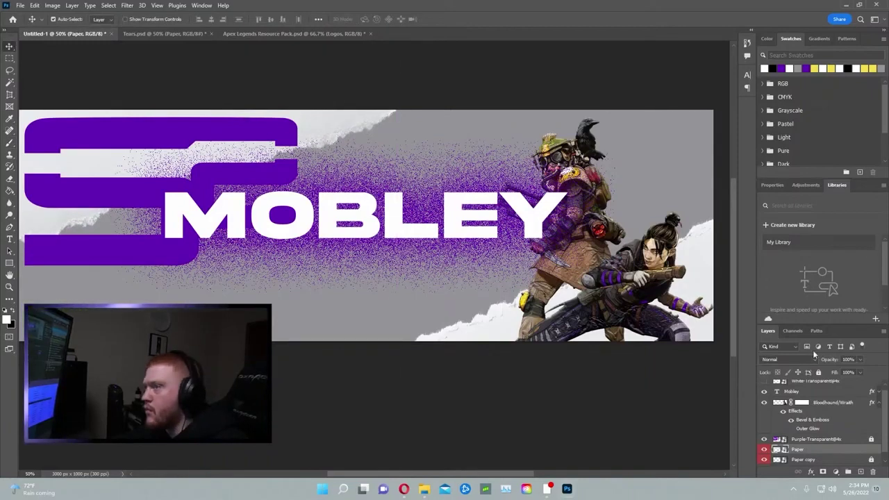
- Unlock the Paper copy layer and lock the Paper layer again
left_click(854, 459)
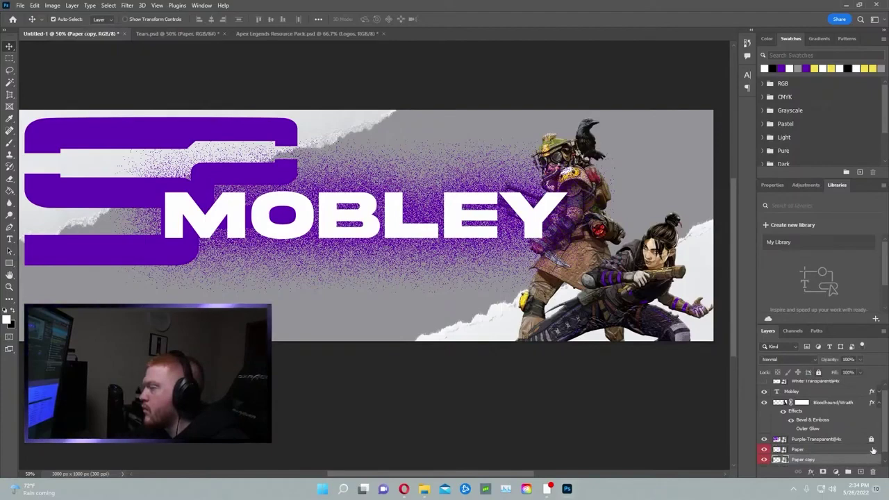
double_click(873, 450)
left_click(794, 139)
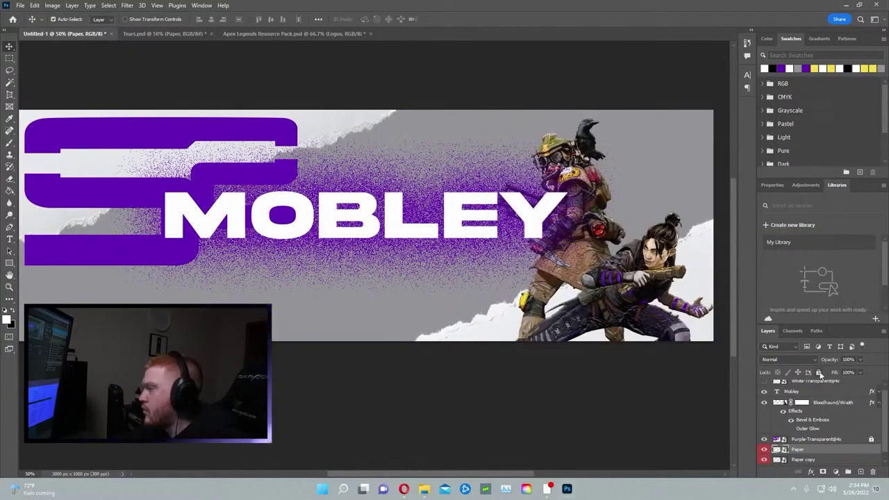
left_click(819, 373)
- Shift the Paper copy layer left so its torn paper covers more of the banner's lower right area
left_click(844, 460)
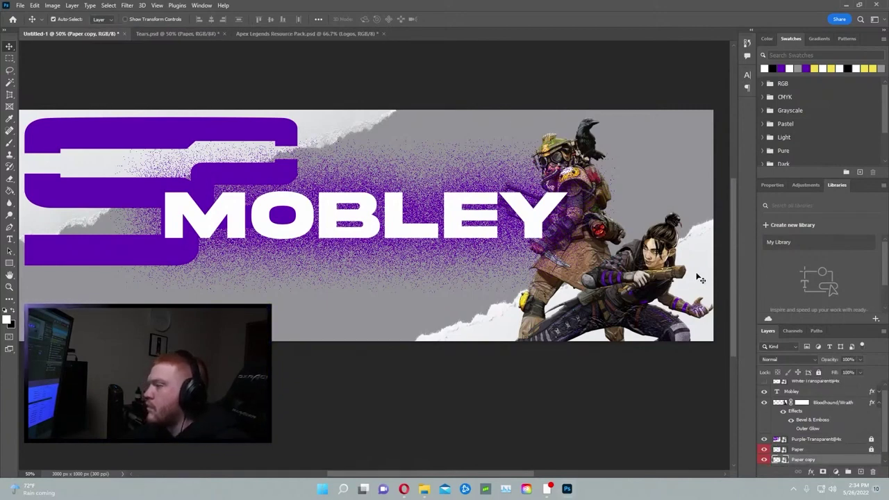
left_click_drag(710, 272, 591, 271)
left_click_drag(592, 258, 591, 259)
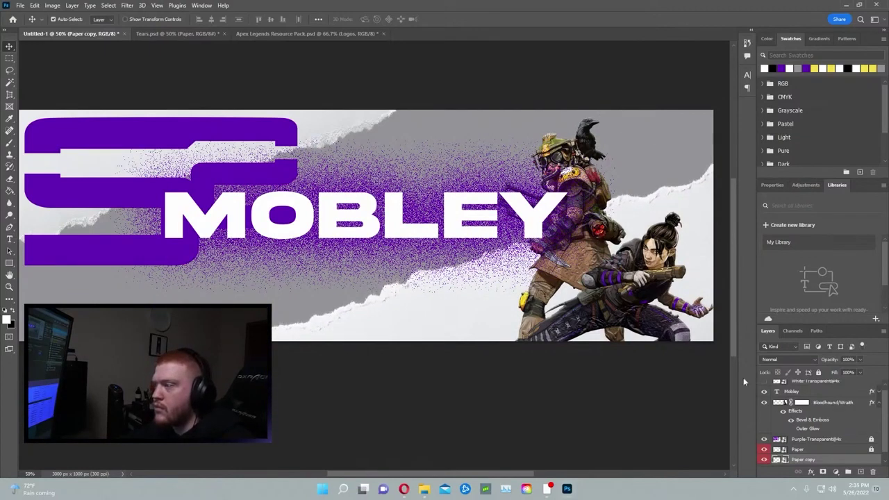
- Scale the Bloodhound/Wraith characters down to about 60.5% and fit them into the banner's lower right corner
left_click(811, 403)
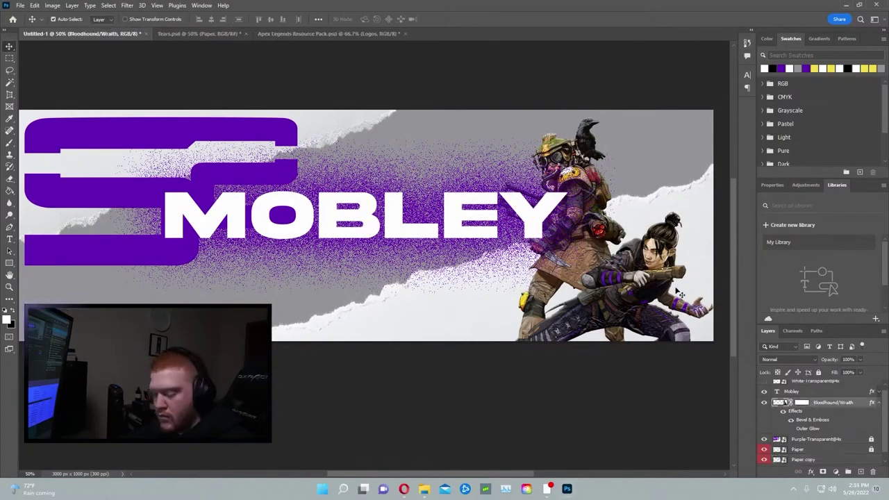
key("ctrl+t")
left_click_drag(532, 145, 590, 203)
mouse_move(646, 257)
left_mouse_down()
mouse_move(651, 271)
mouse_move(658, 248)
left_mouse_up()
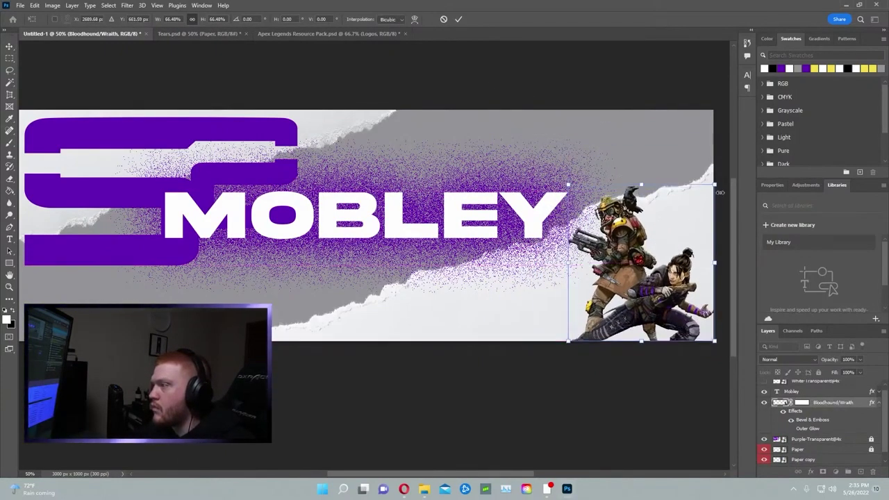
mouse_move(715, 186)
left_mouse_down()
mouse_move(710, 176)
mouse_move(705, 196)
left_mouse_up()
left_click_drag(653, 237, 670, 242)
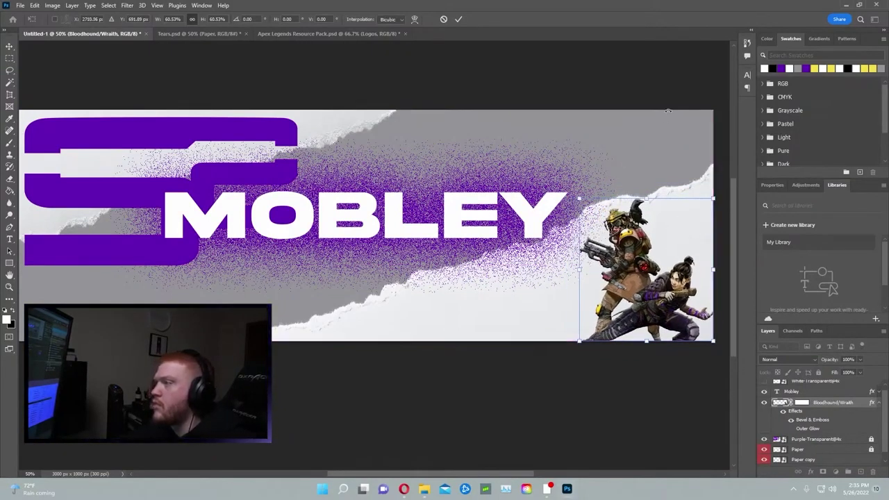
key("Return")
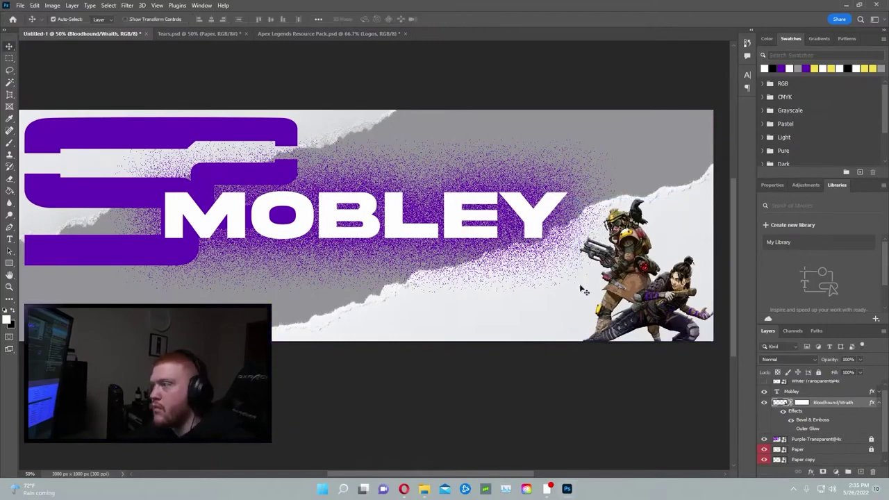
- Move the Bloodhound/Wraith characters behind the middle of the name text and enlarge them to about 155%
left_click_drag(630, 296, 356, 227)
key("ctrl+t")
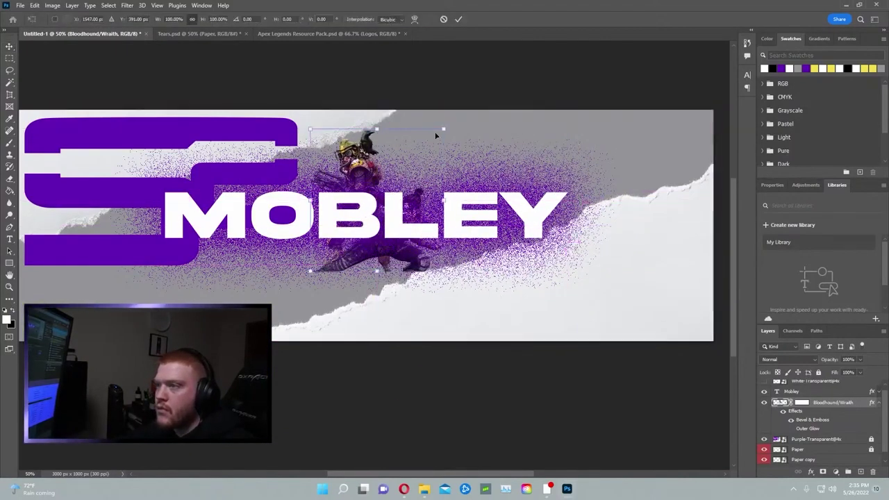
left_click_drag(443, 129, 488, 112)
left_click_drag(459, 146, 452, 196)
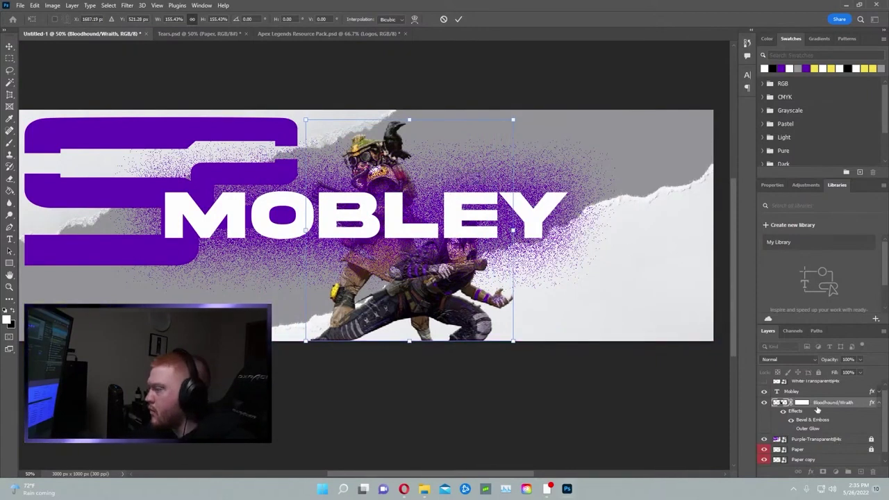
key("Return")
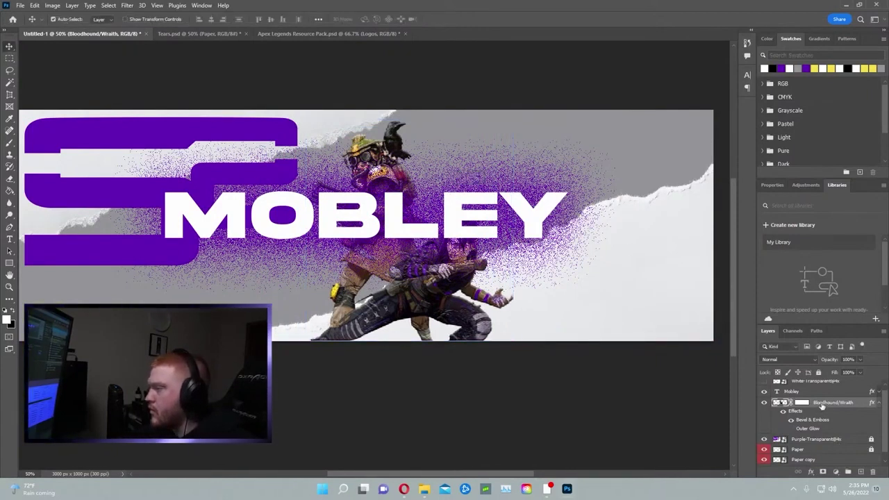
- Move the enlarged Bloodhound/Wraith characters to the right end of the banner, over the torn paper
left_click(878, 393)
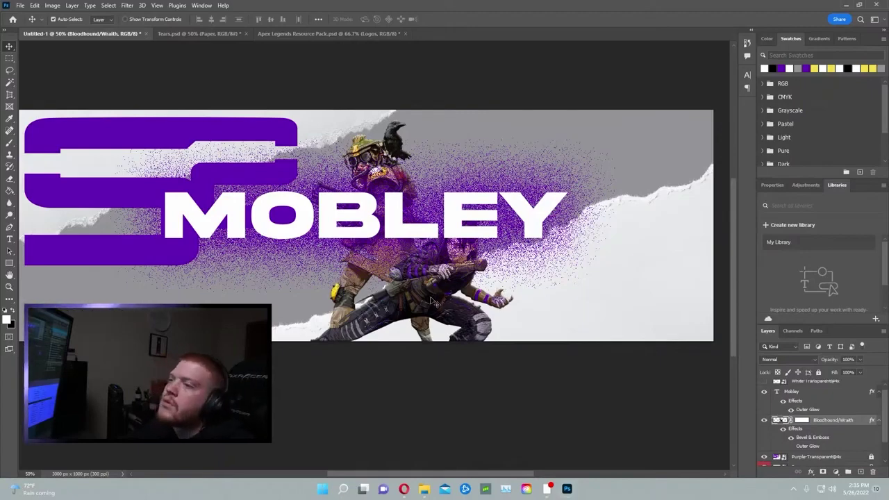
left_click_drag(432, 300, 624, 299)
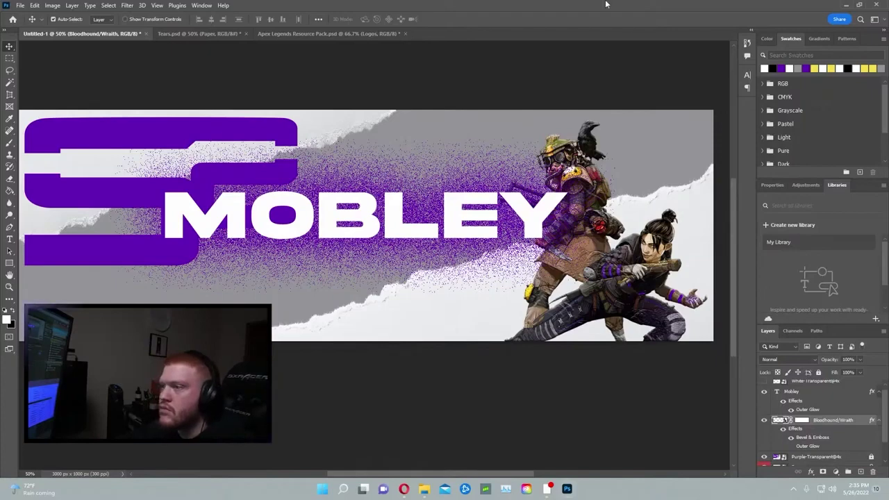
left_click(479, 76)
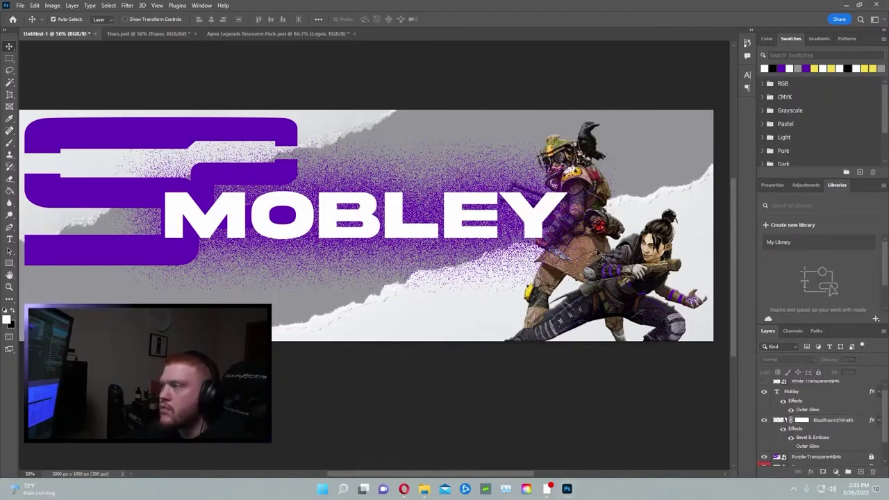
- Convert the Bloodhound/Wraith layer to a smart object
left_click(837, 421)
right_click(836, 421)
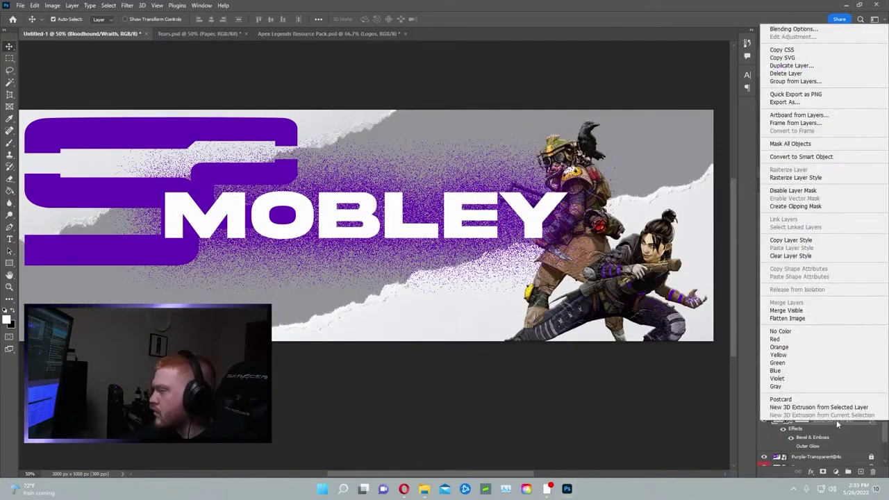
left_click(792, 157)
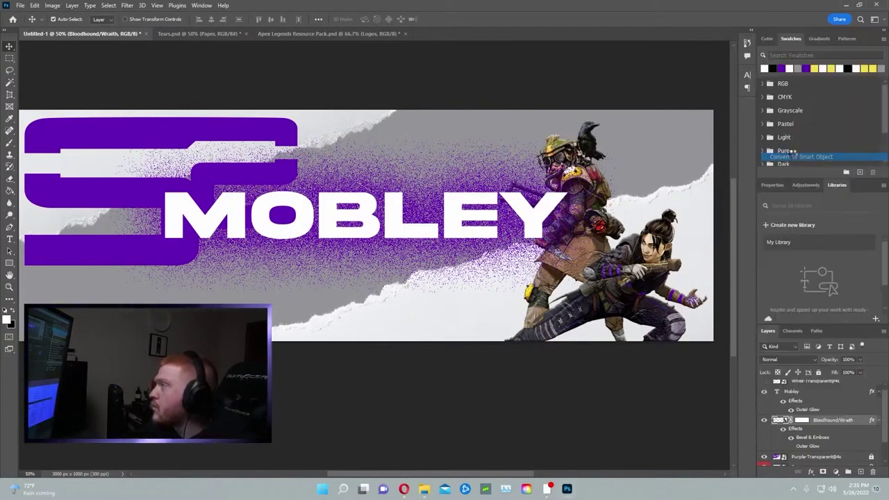
right_click(816, 425)
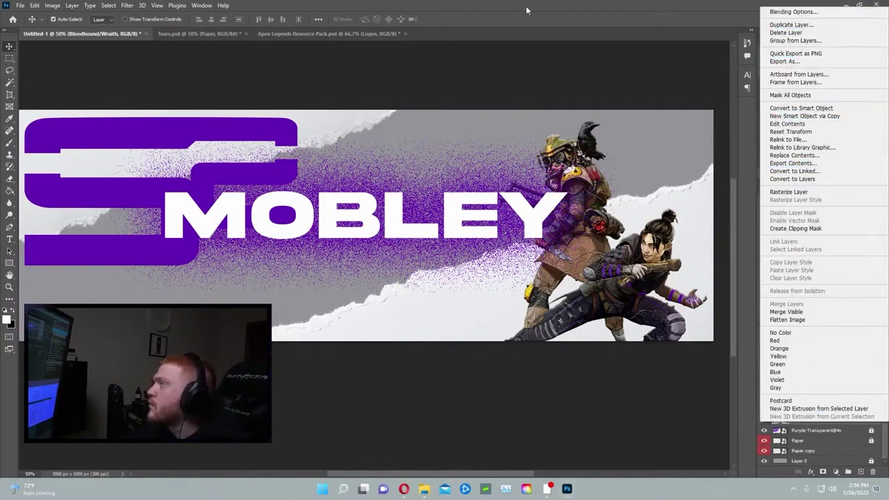
left_click(351, 46)
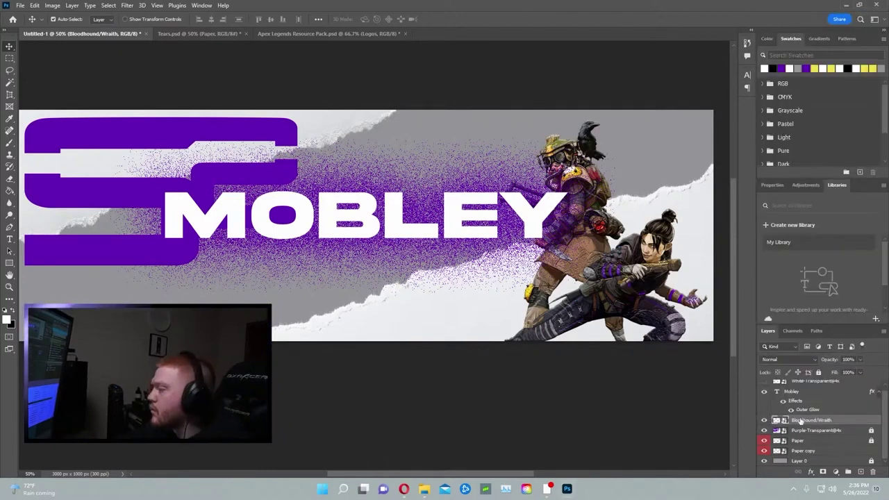
- Add a Gradient Overlay effect to the Bloodhound/Wraith layer
double_click(849, 422)
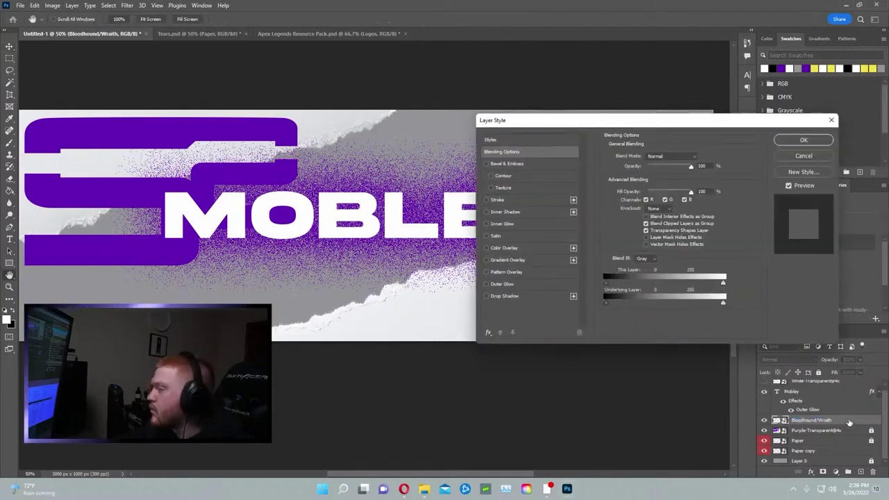
left_click(523, 259)
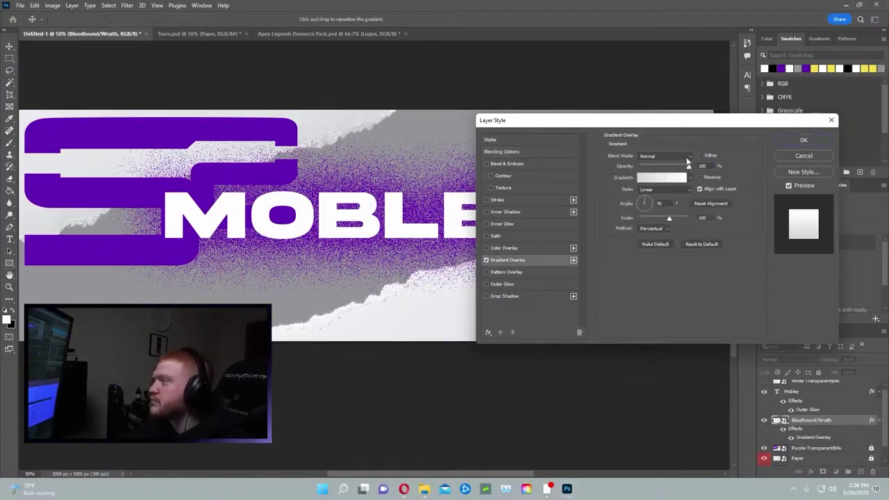
left_click(691, 178)
left_click(691, 178)
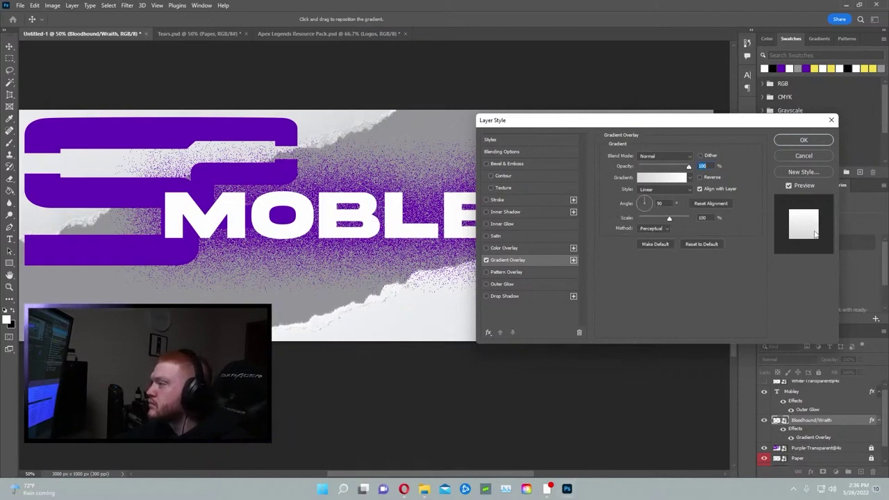
- Set the overlay gradient's end stop to the purple sampled from the S logo and apply the layer style
left_click(670, 178)
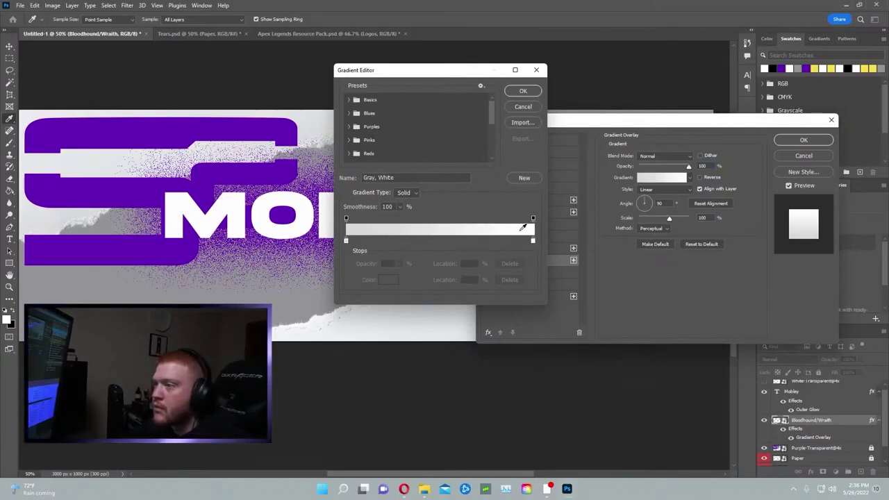
left_click(534, 242)
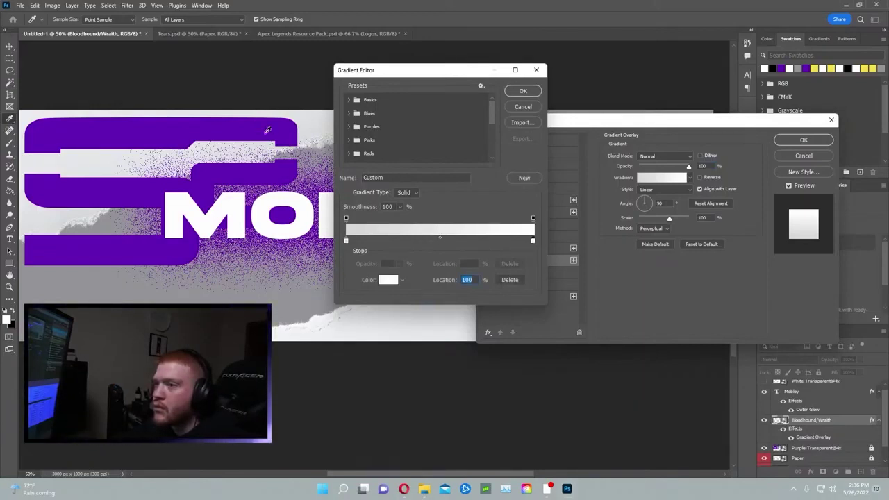
left_click(268, 128)
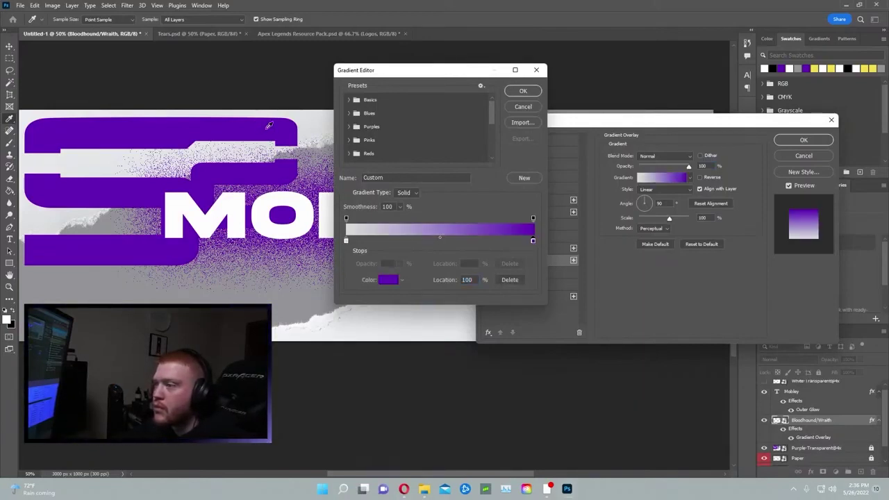
left_click(522, 91)
left_click(803, 141)
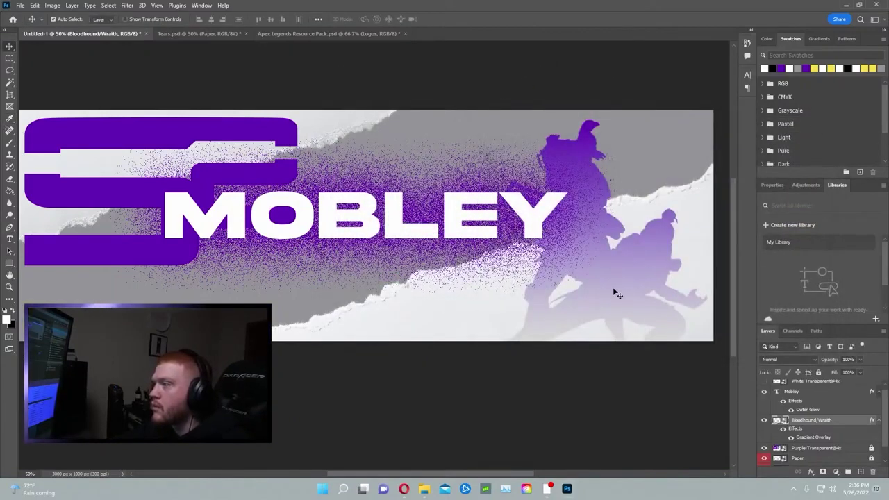
- Nudge the purple character silhouettes slightly up and right, comparing the banner with their layer hidden and shown
left_click_drag(614, 294, 618, 282)
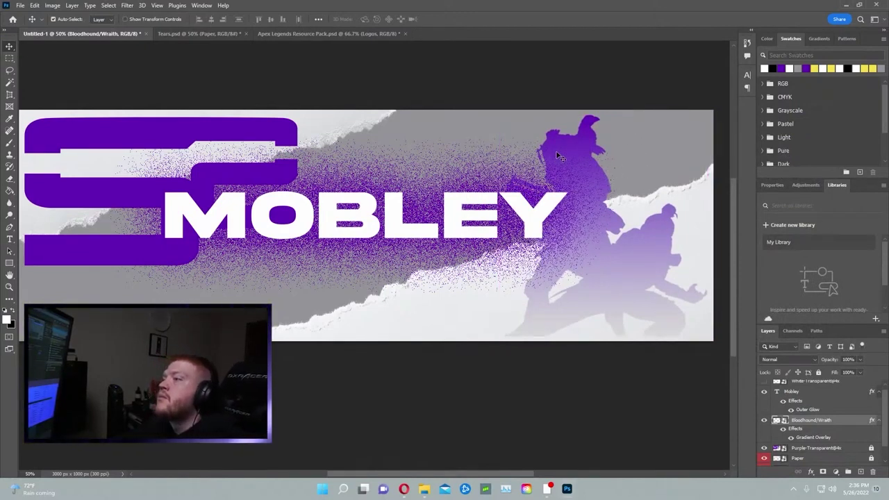
left_click_drag(557, 157, 566, 154)
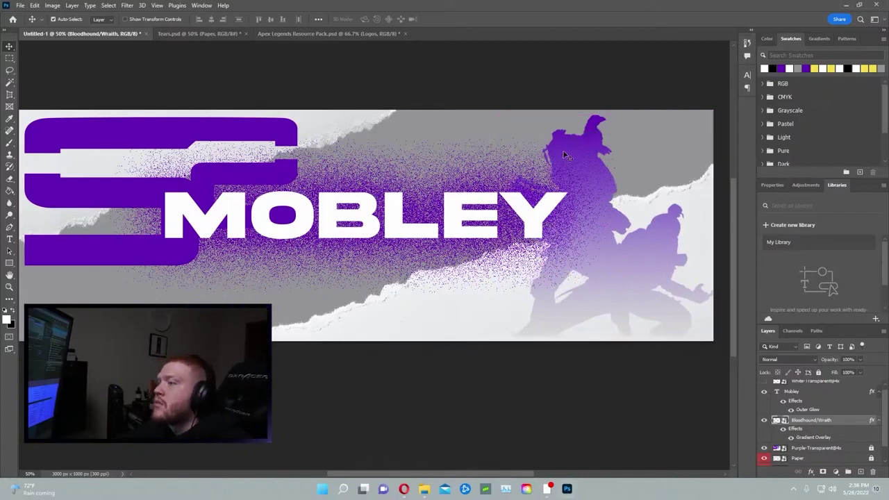
left_click(764, 421)
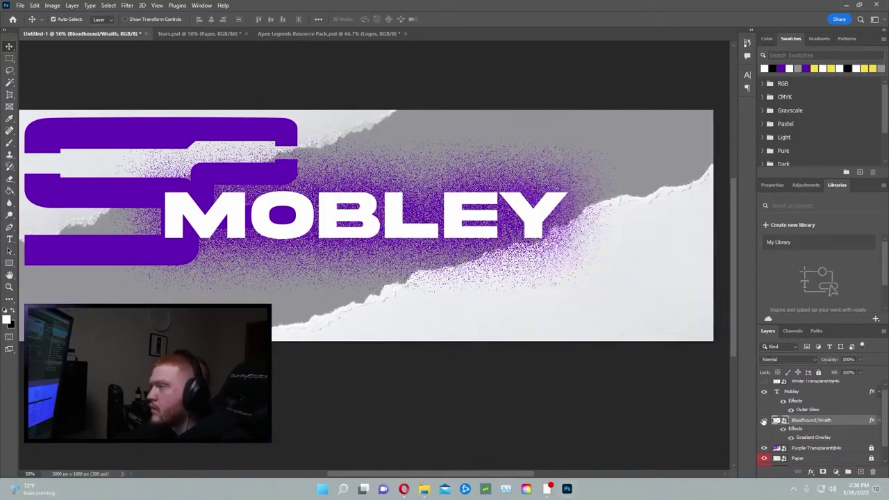
left_click(764, 421)
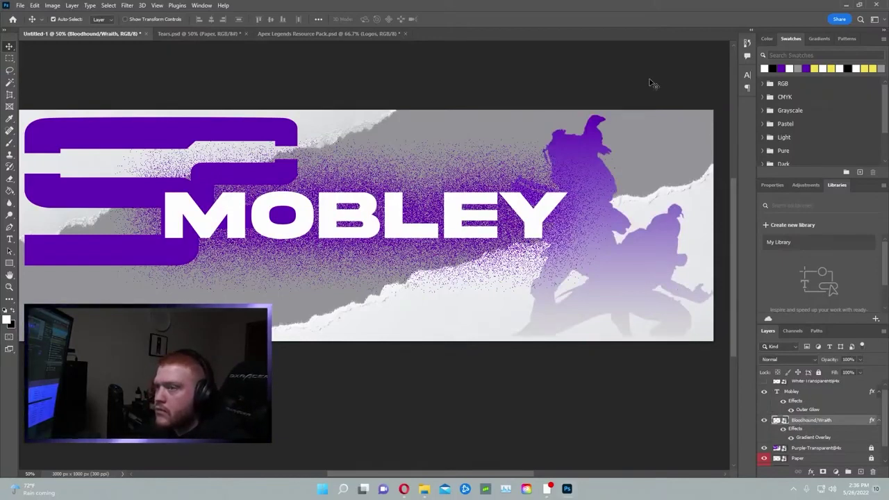
scroll(816, 443, "down", 1)
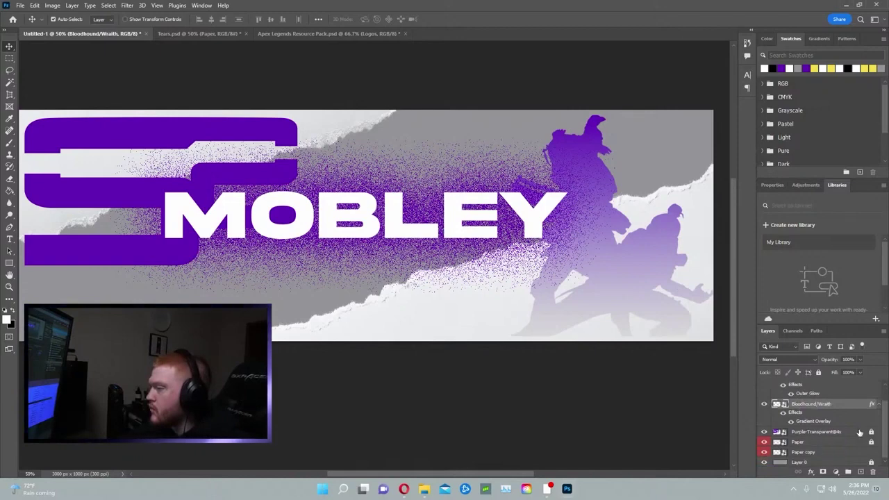
- Unlock the Purple-Transparent@4x logo layer, scale the logo down to about 13.13%, and place it in the banner's upper-left corner
left_click(848, 432)
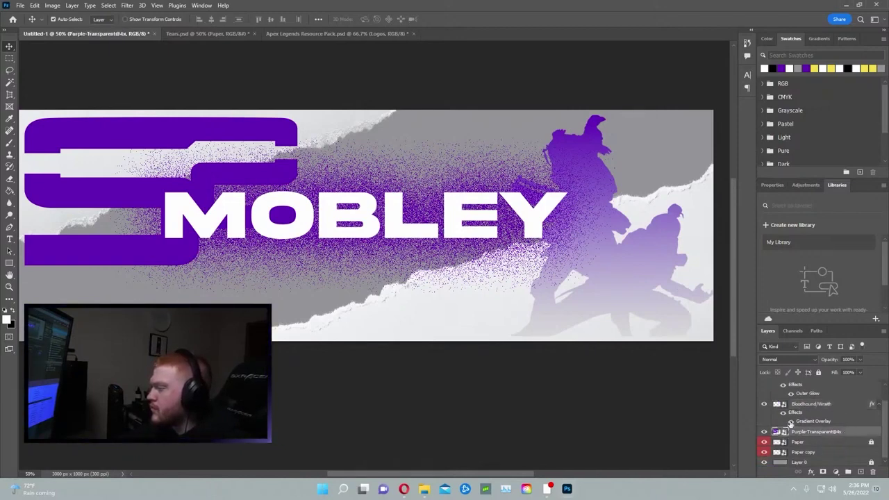
left_click_drag(264, 129, 338, 159)
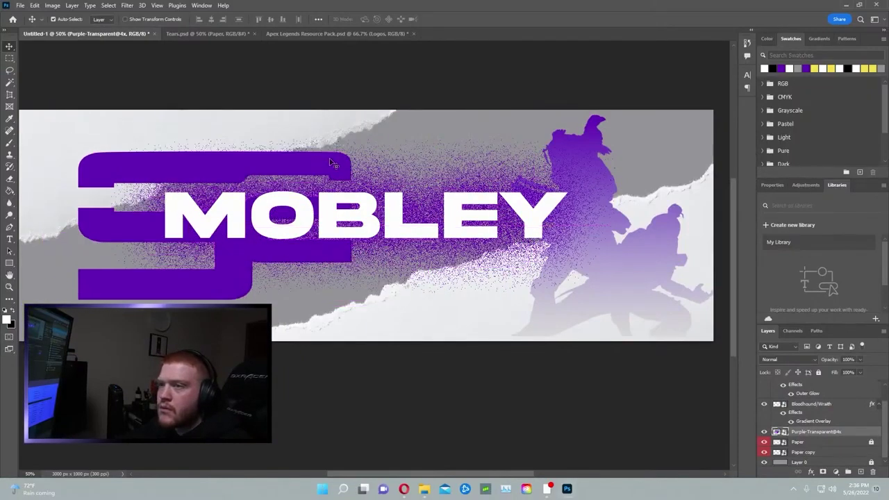
key("ctrl+t")
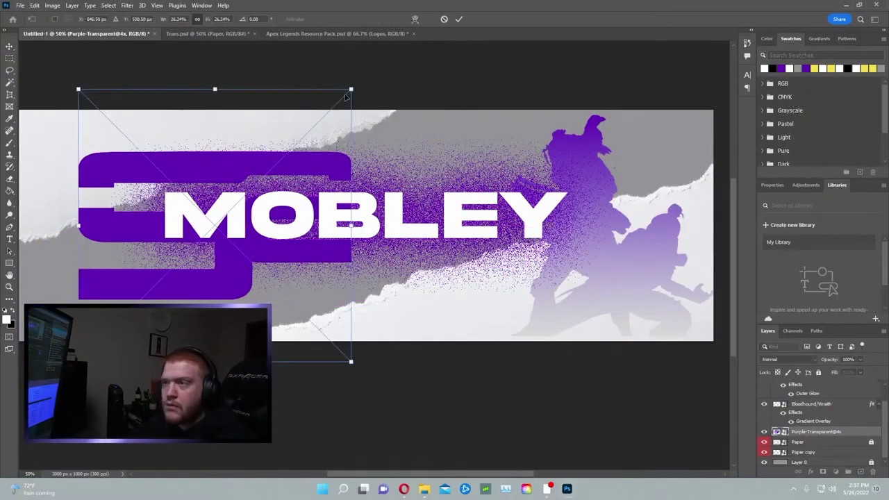
left_click_drag(352, 88, 236, 205)
left_click_drag(174, 264, 122, 177)
left_click_drag(186, 79, 162, 88)
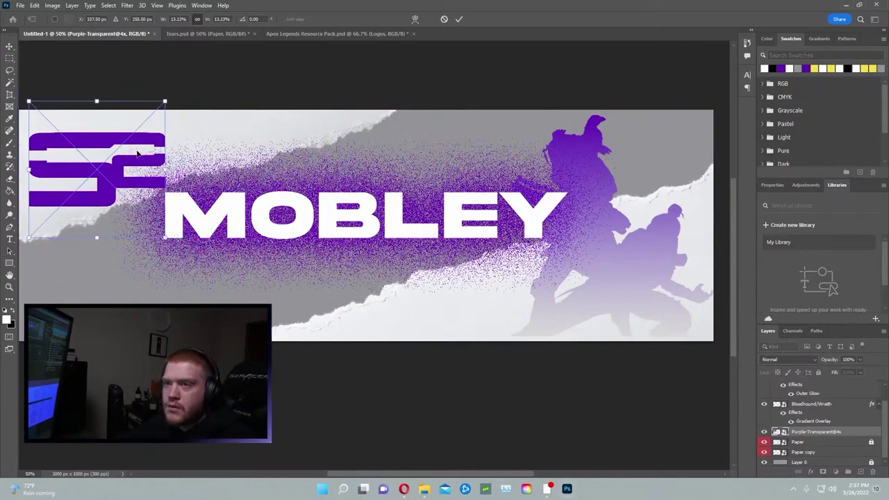
left_click_drag(138, 160, 136, 143)
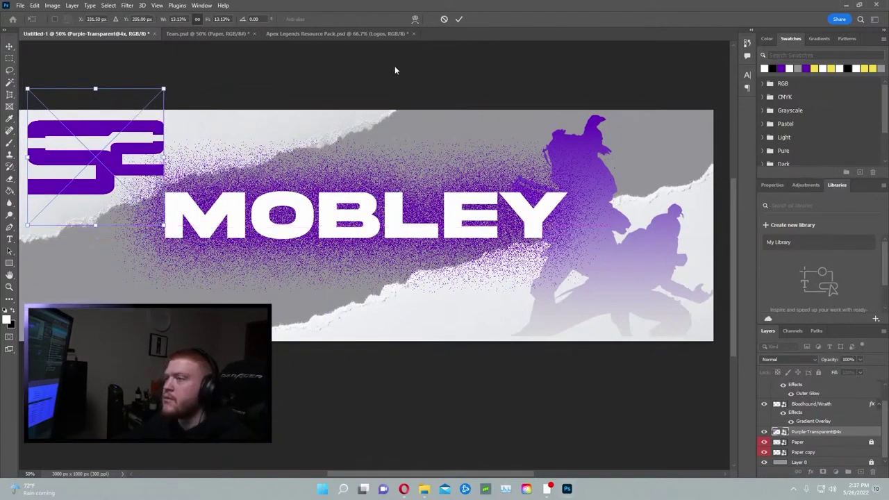
key("Return")
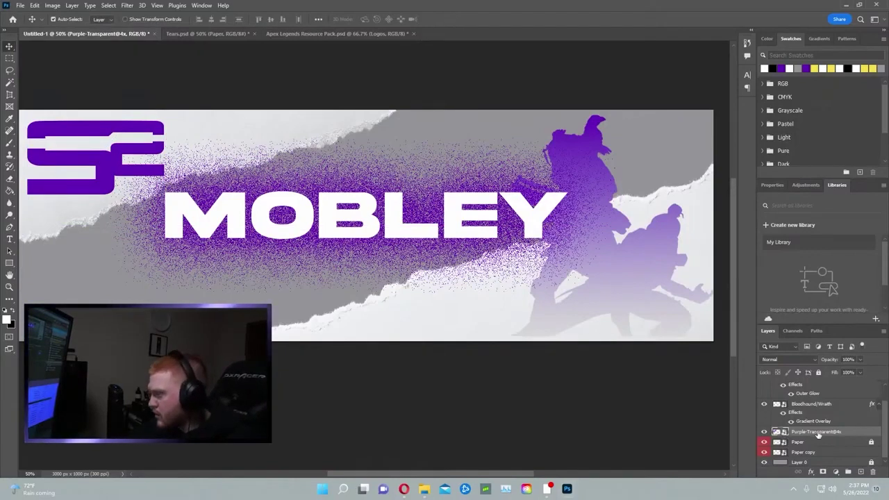
- Compare the banner with the purple logo layer and the white logo layer each toggled between hidden and shown
mouse_move(818, 434)
left_mouse_down()
mouse_move(823, 447)
mouse_move(823, 430)
left_mouse_up()
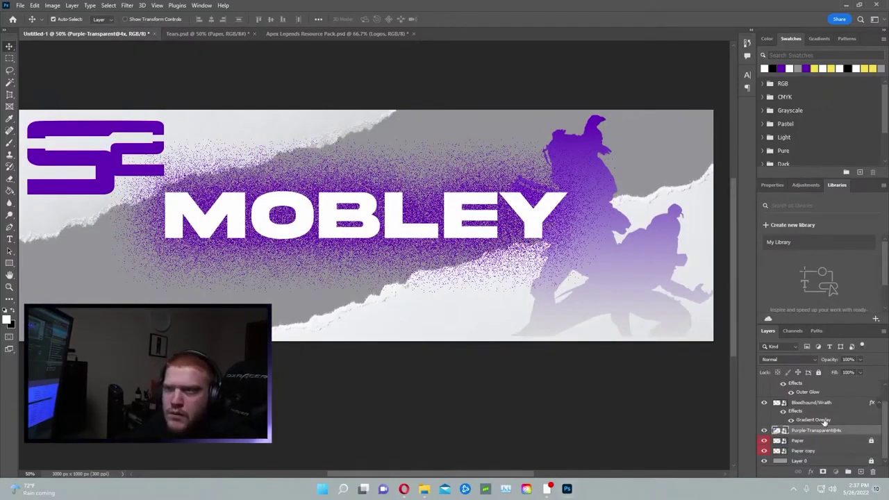
left_click(765, 432)
left_click(764, 432)
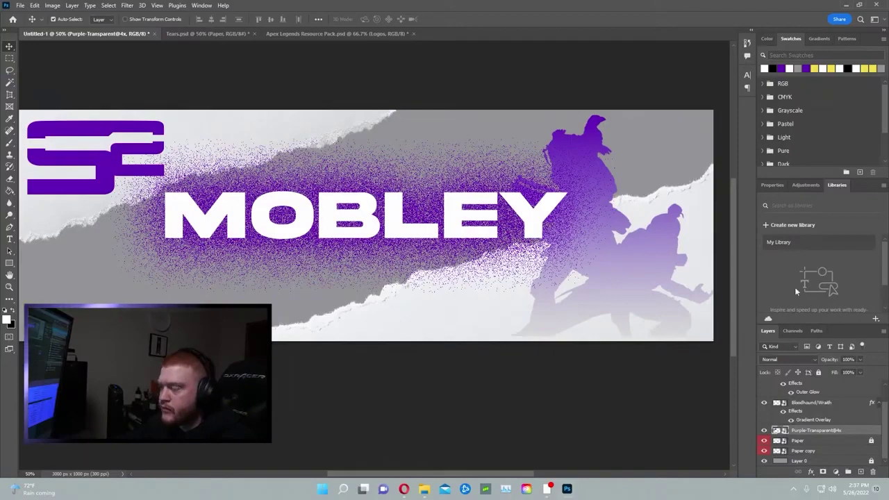
scroll(847, 420, "up", 1)
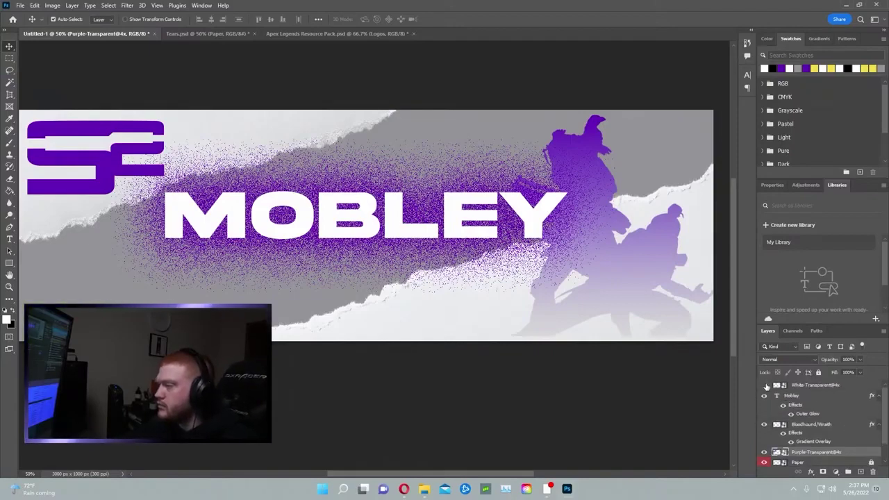
left_click(765, 384)
left_click(765, 385)
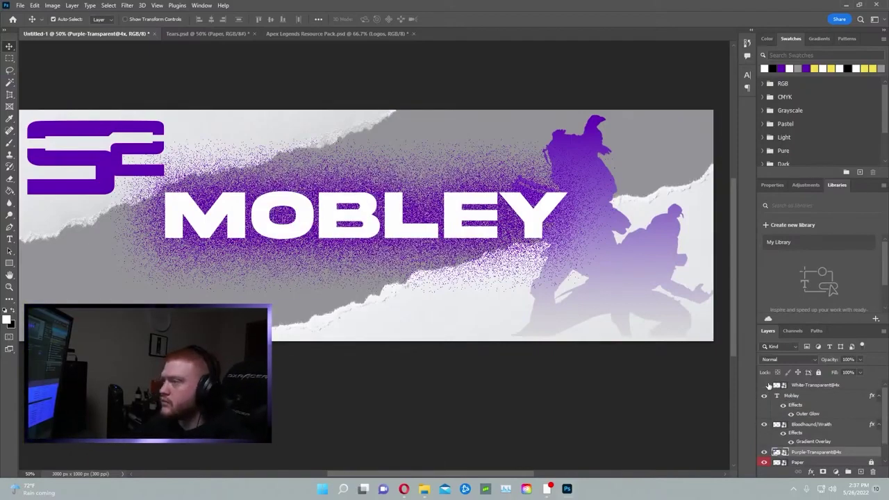
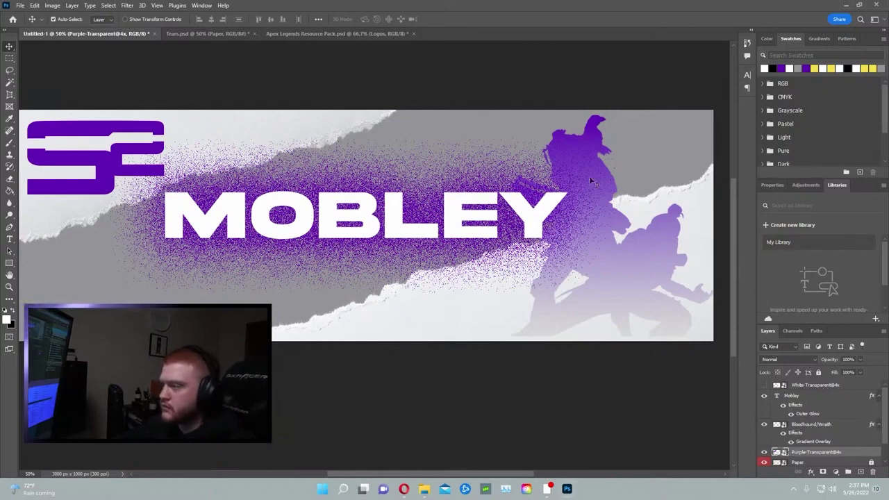
scroll(808, 455, "down", 2)
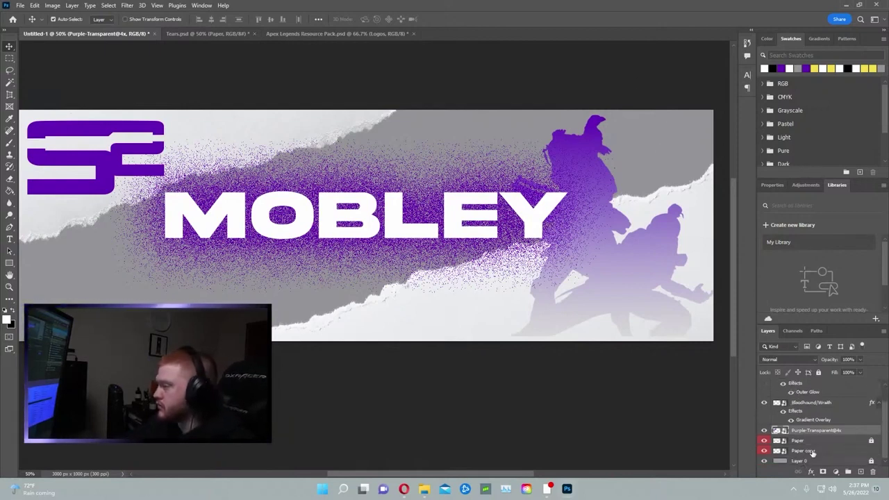
double_click(805, 450)
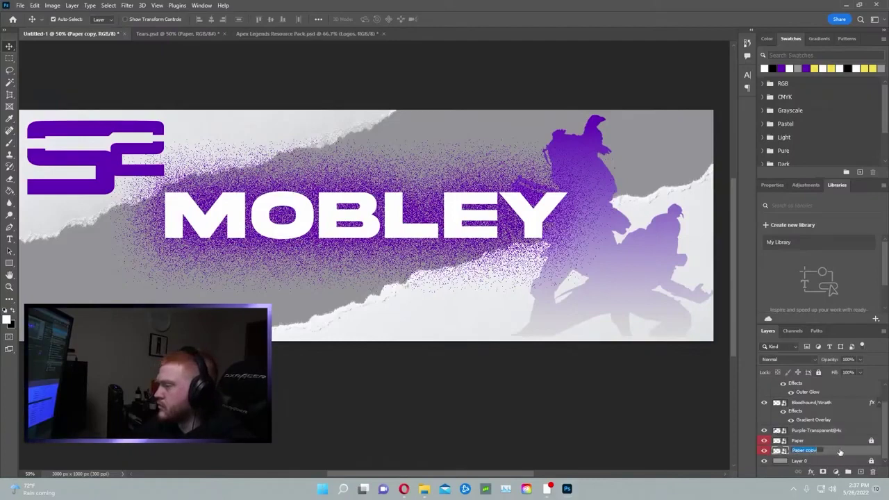
double_click(833, 451)
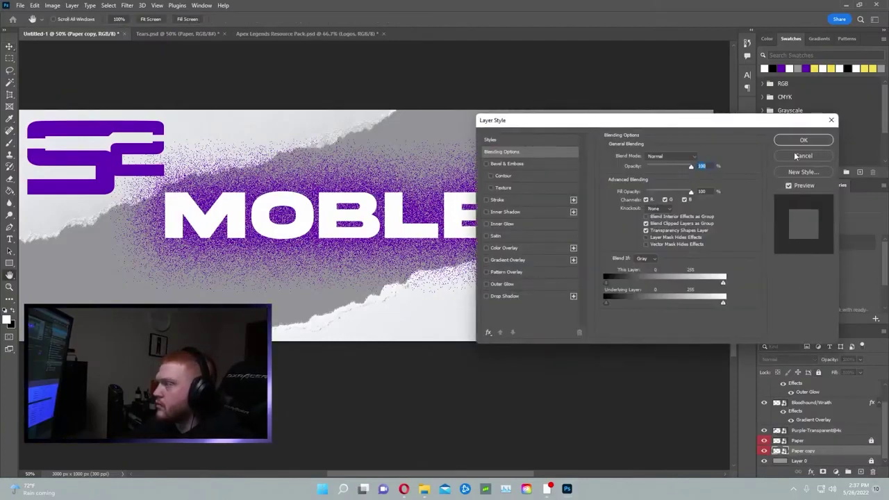
left_click(798, 155)
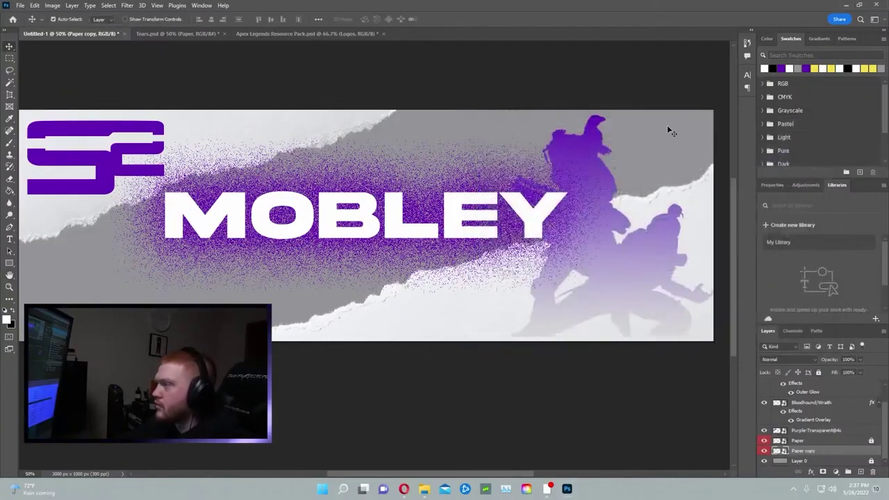
- Try replacing the Bloodhound/Wraith layer's Gradient Overlay with a Color Overlay in purple #6200b5 sampled from the S logo
double_click(796, 412)
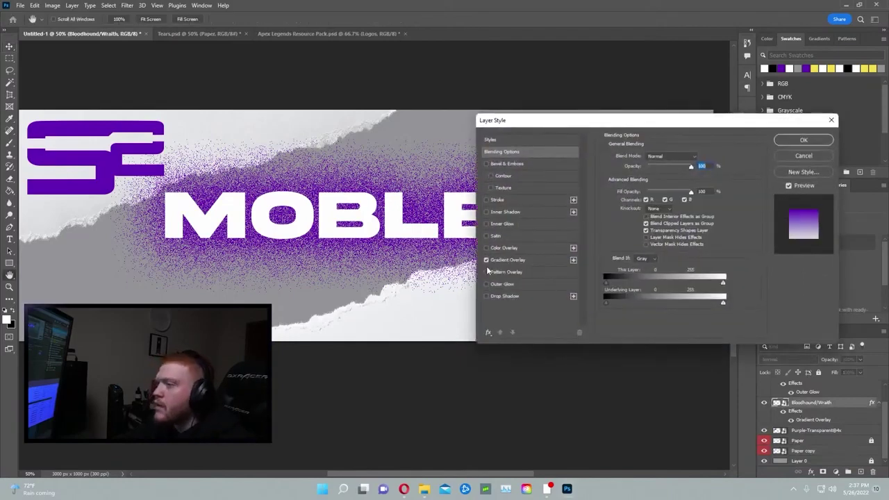
left_click(527, 248)
left_click(523, 257)
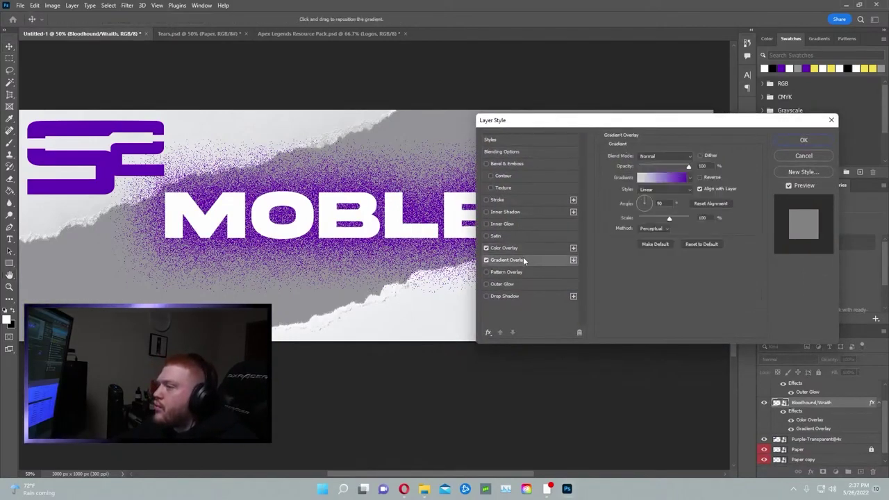
left_click(486, 260)
left_click(535, 248)
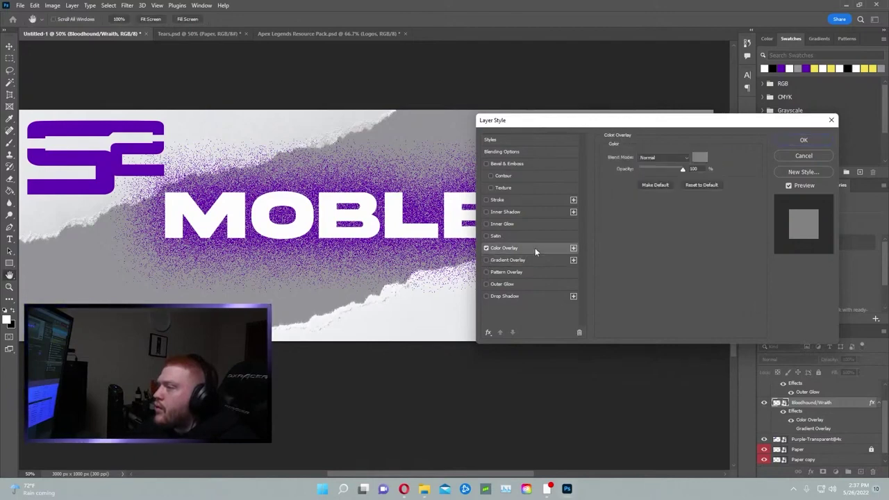
left_click(699, 157)
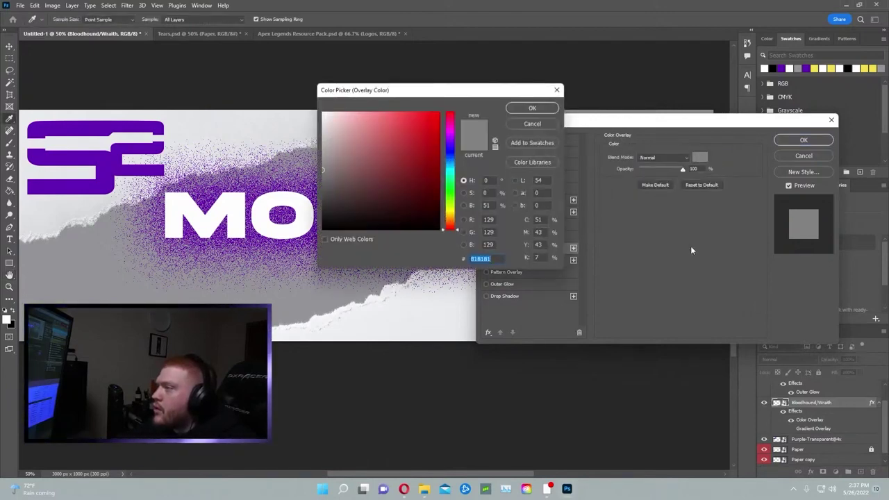
left_click(159, 167)
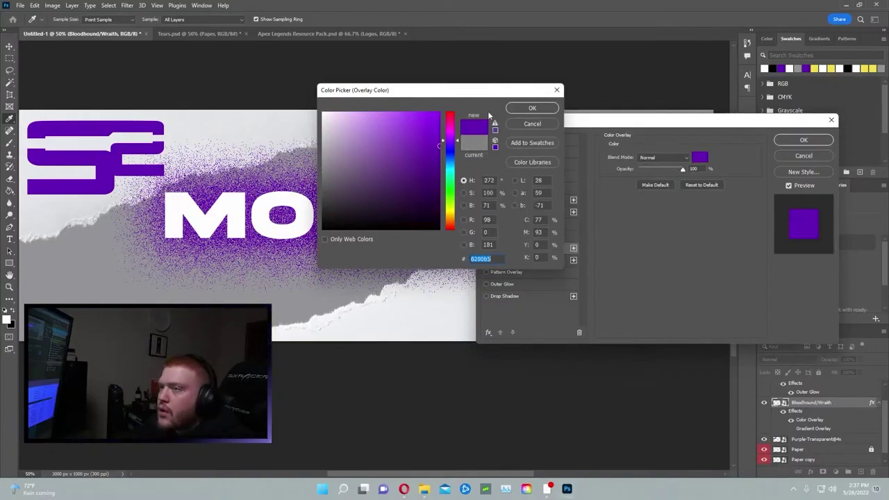
left_click(532, 109)
left_click(821, 140)
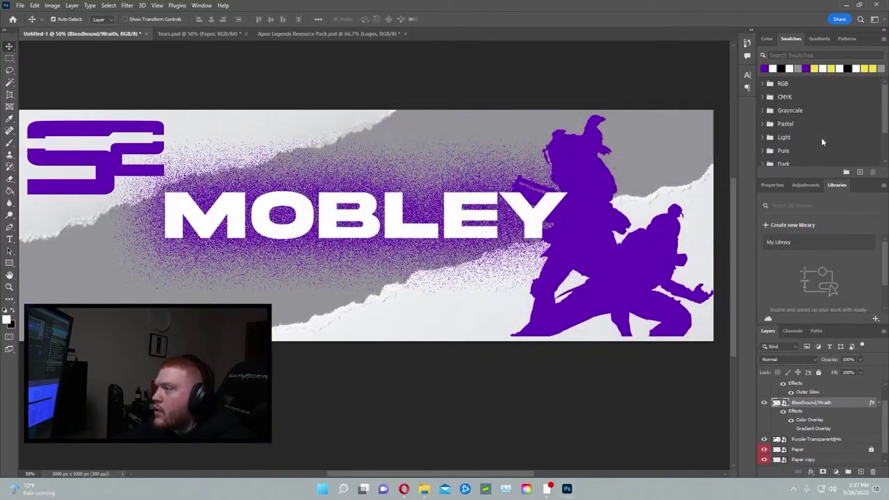
- Turn the Bloodhound/Wraith layer's Gradient Overlay back on and its Color Overlay off, leaving a second added Gradient Overlay disabled
double_click(797, 412)
left_click(498, 261)
left_click(488, 249)
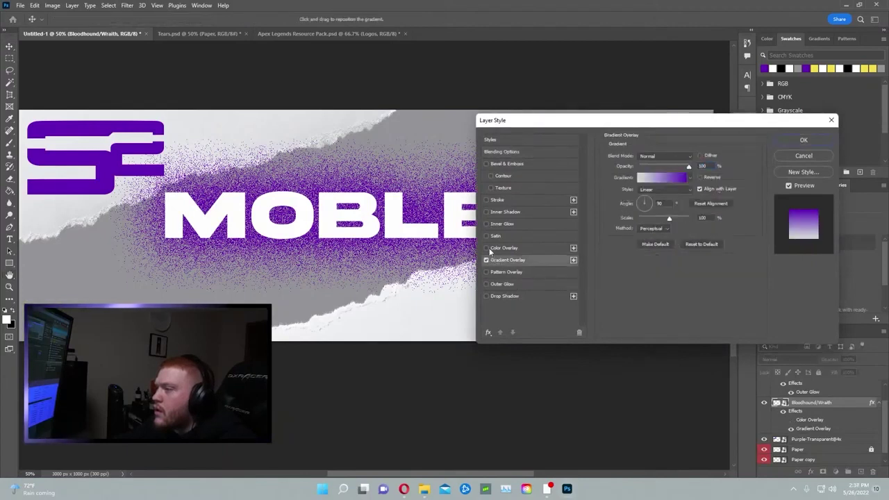
left_click(573, 260)
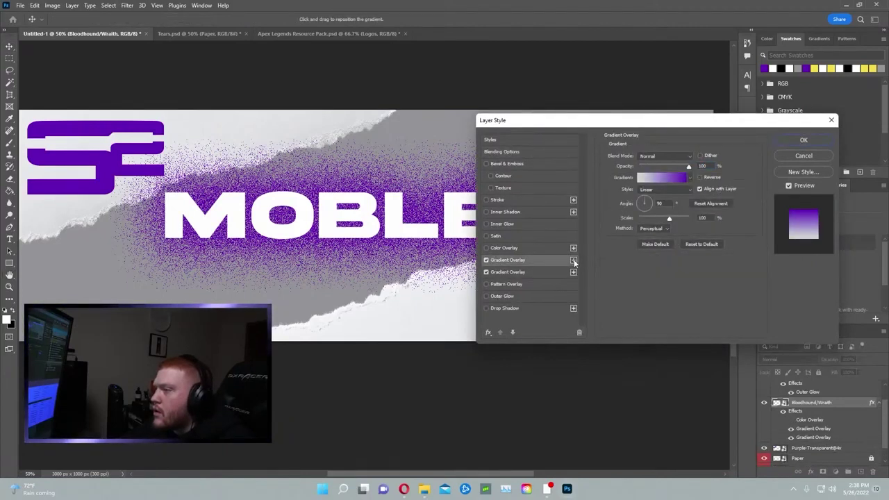
left_click(486, 272)
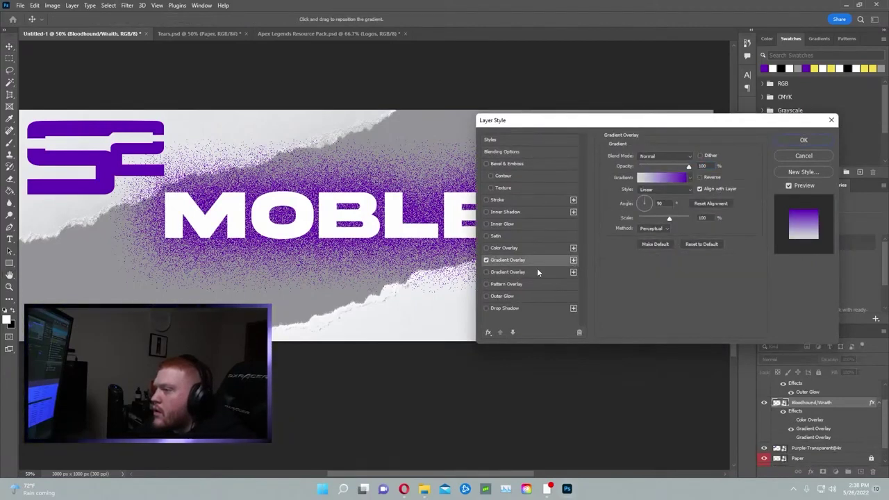
- Try the Angle, Radial, Reflected and Diamond styles on the character gradient overlay, then return it to Linear
left_click(688, 189)
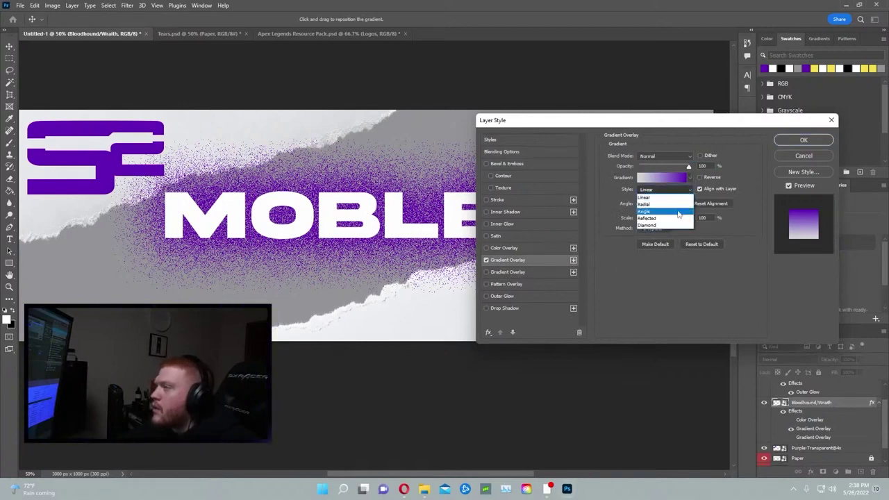
left_click(678, 211)
left_click(684, 190)
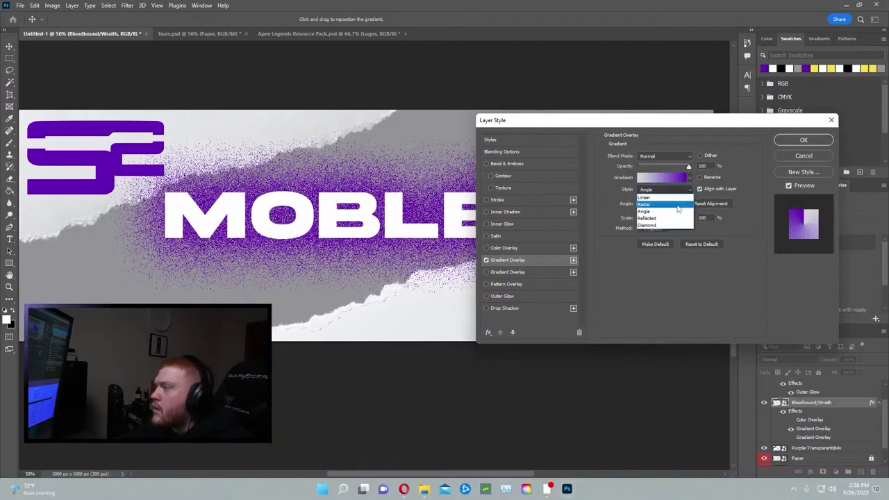
left_click(678, 205)
left_click(688, 190)
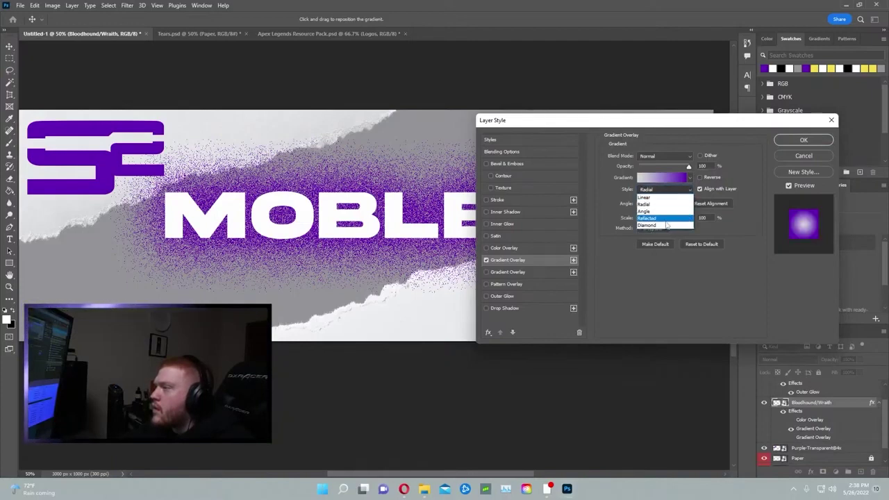
left_click(666, 219)
left_click(686, 189)
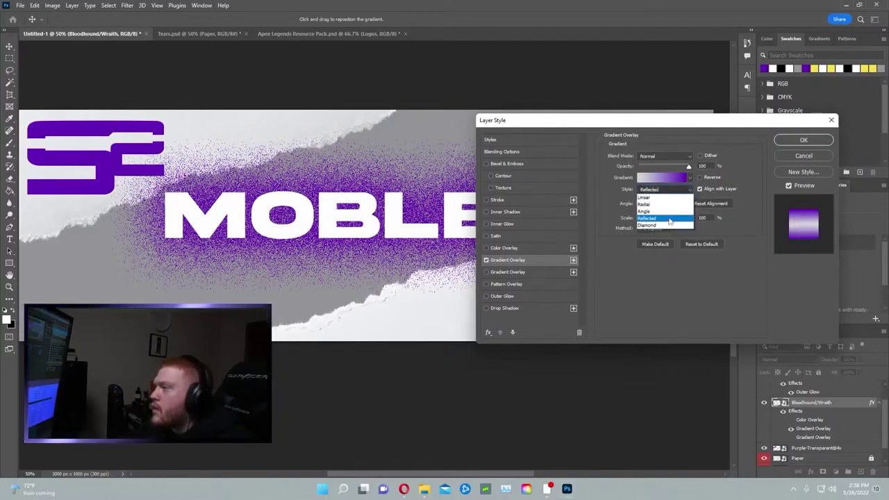
left_click(667, 224)
left_click(684, 189)
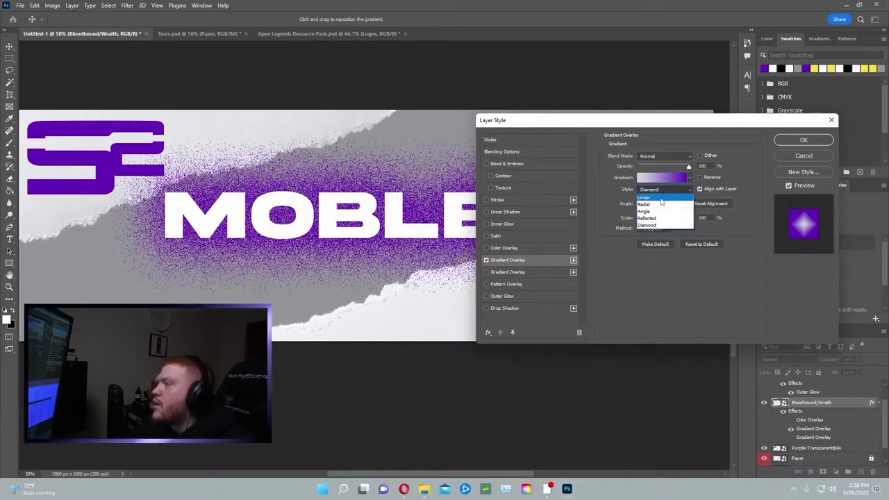
left_click(660, 198)
- Reverse the characters' overlay gradient, reduce its scale below 100%, and apply the layer style
left_click(700, 178)
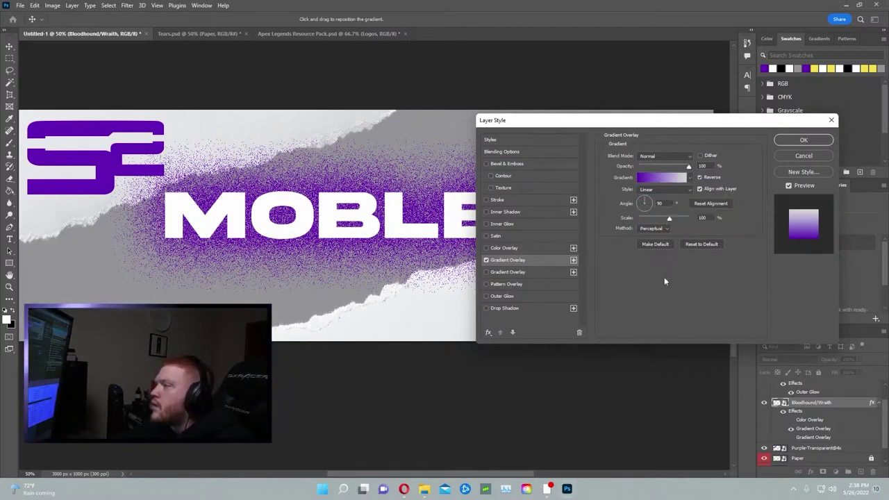
left_click_drag(665, 219, 690, 217)
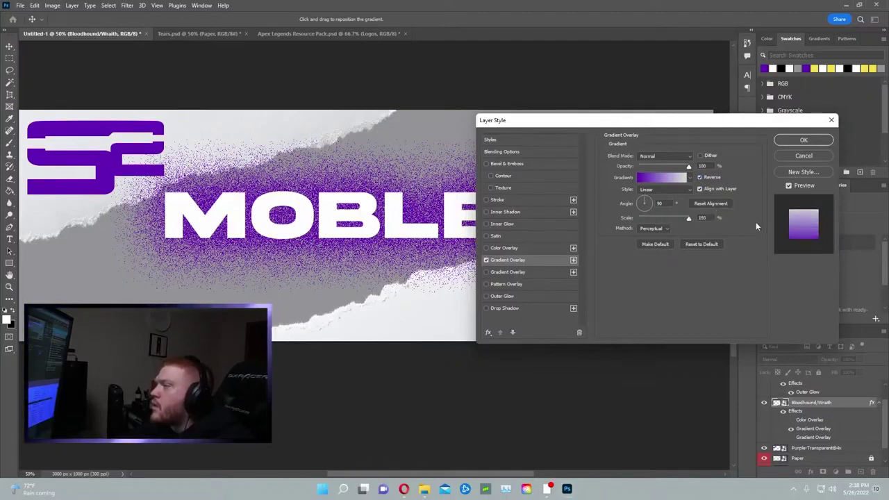
left_click_drag(678, 229, 652, 228)
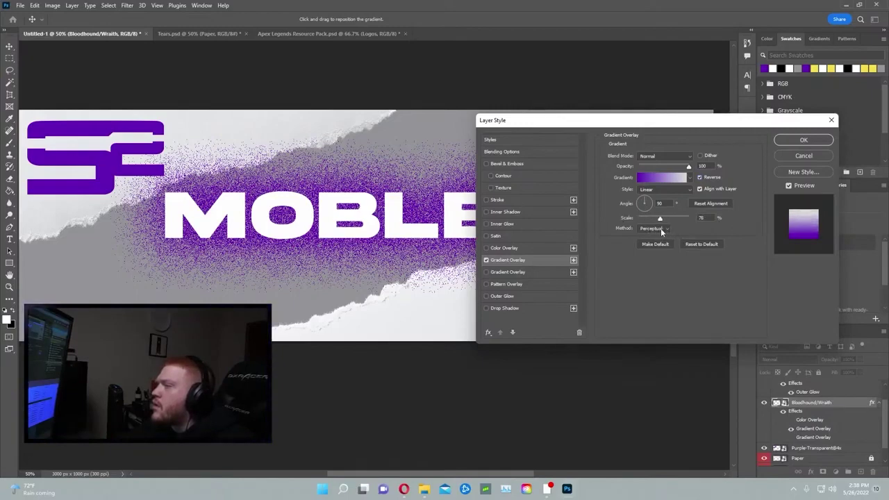
left_click(804, 140)
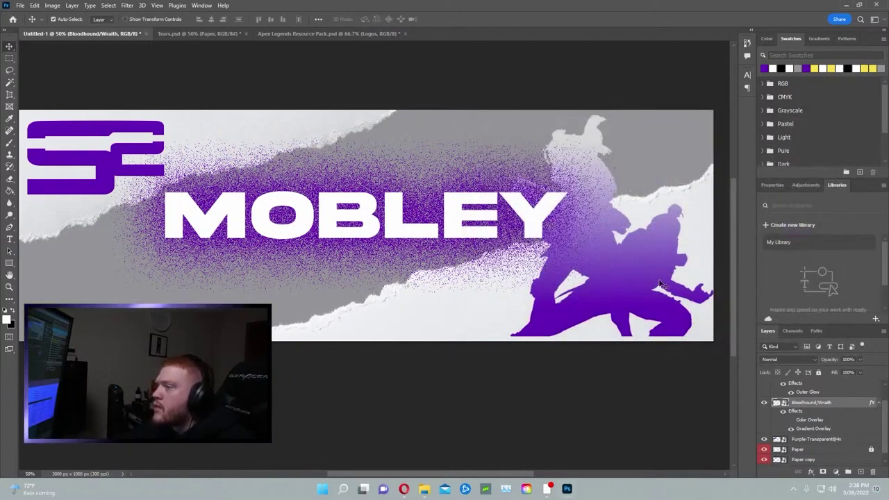
- Move the Bloodhound and Wraith silhouettes slightly down so they meet the banner's bottom edge
left_click_drag(678, 263, 677, 269)
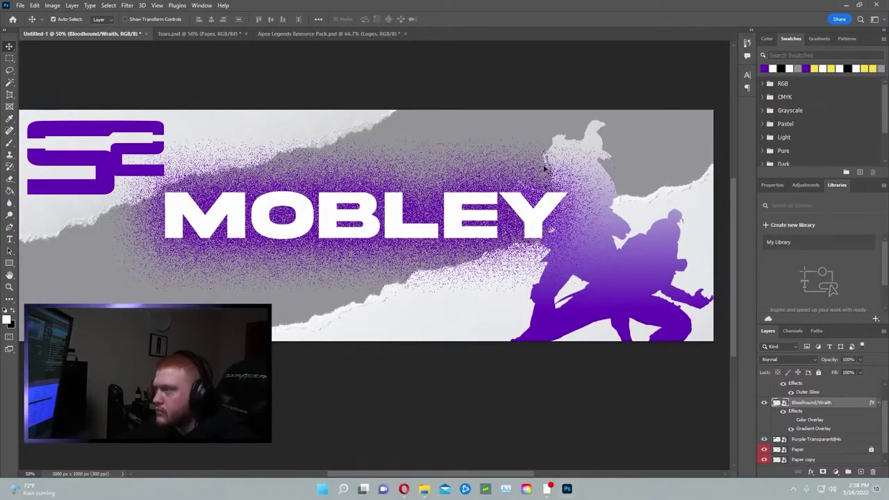
scroll(875, 387, "up", 1)
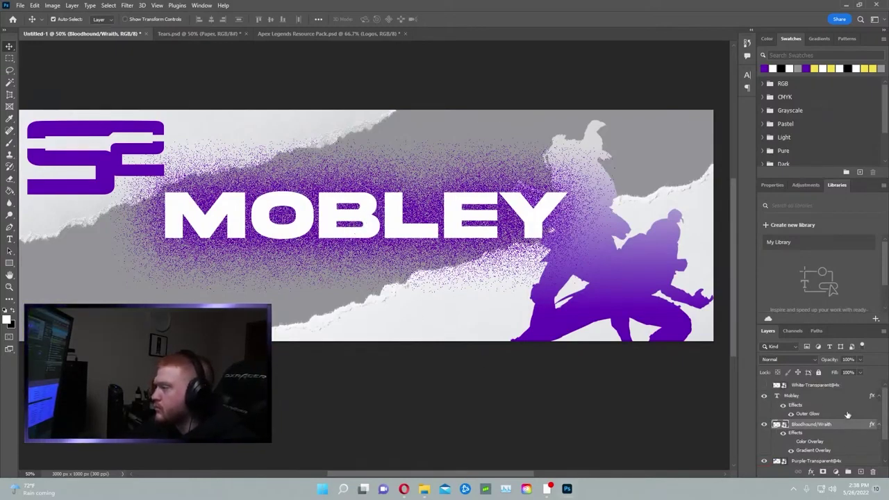
left_click(794, 409)
double_click(794, 408)
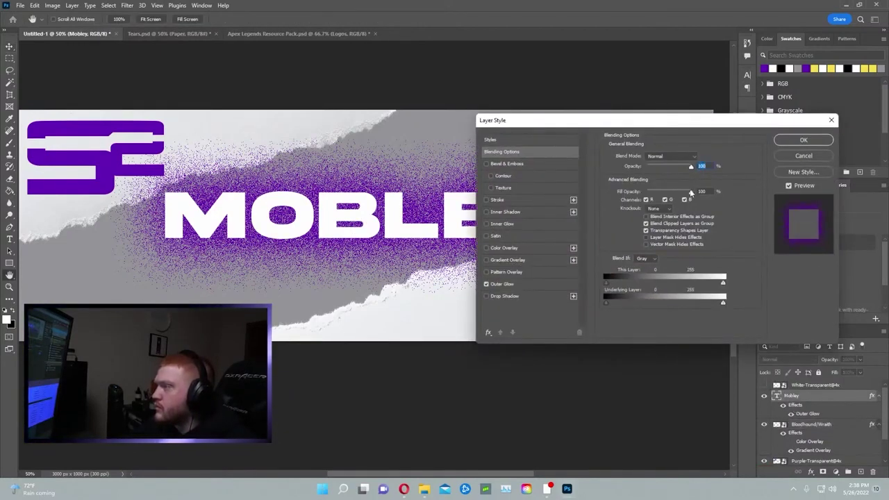
left_click_drag(691, 194, 712, 195)
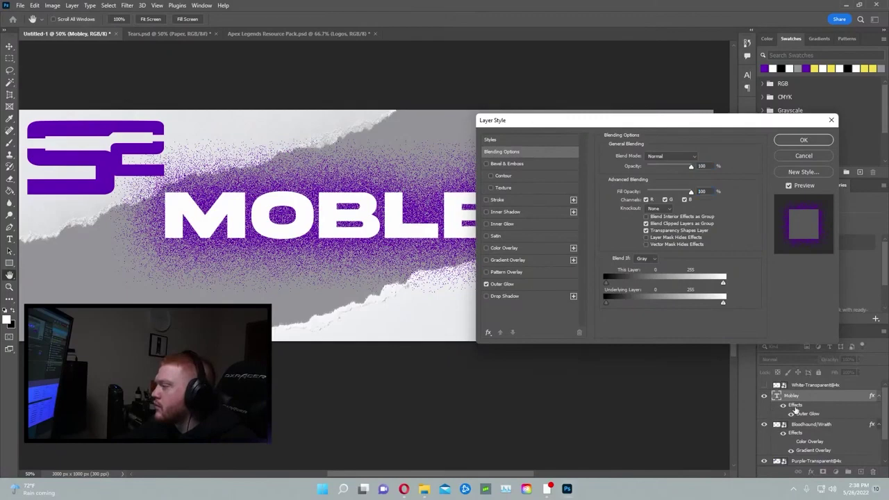
left_click(803, 156)
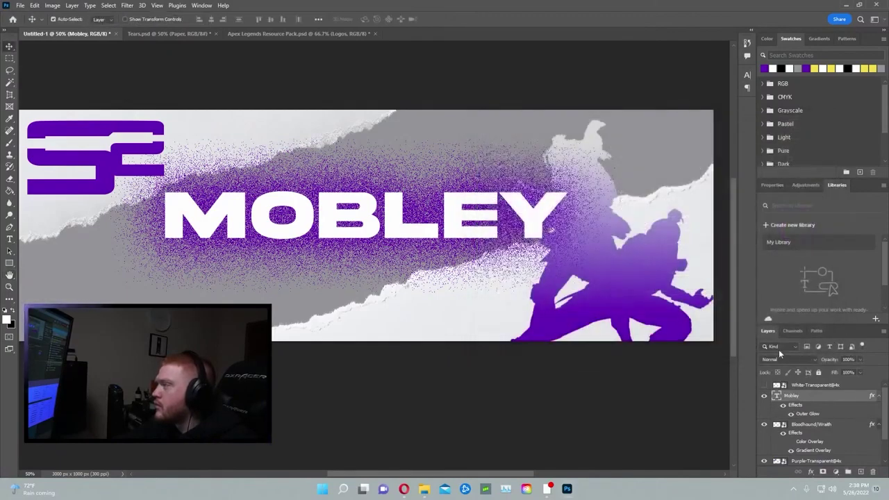
double_click(796, 407)
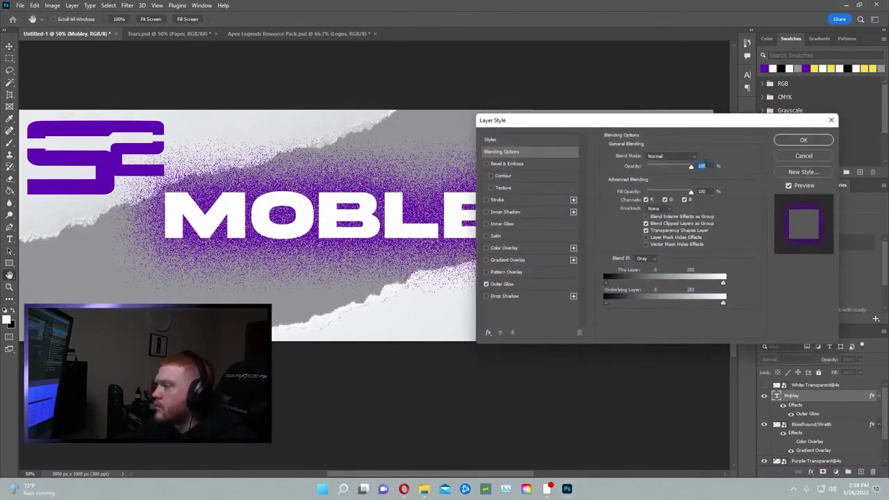
left_click_drag(692, 169, 661, 167)
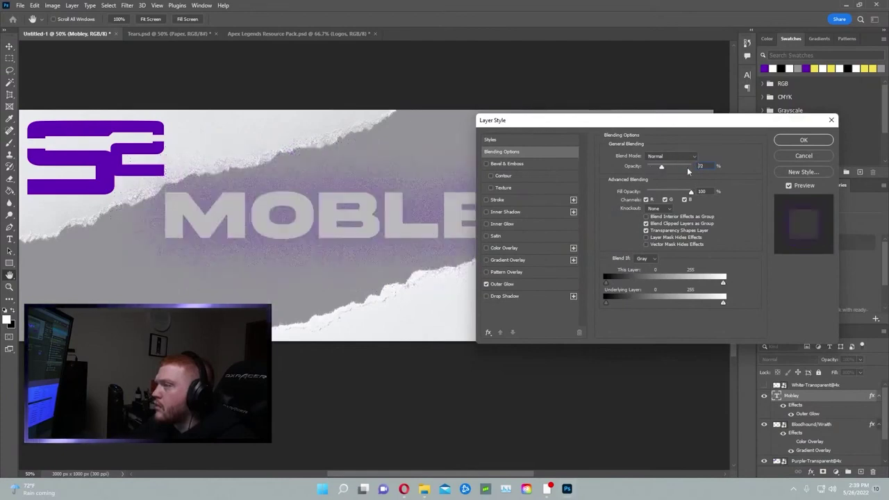
left_click(688, 169)
left_click(803, 140)
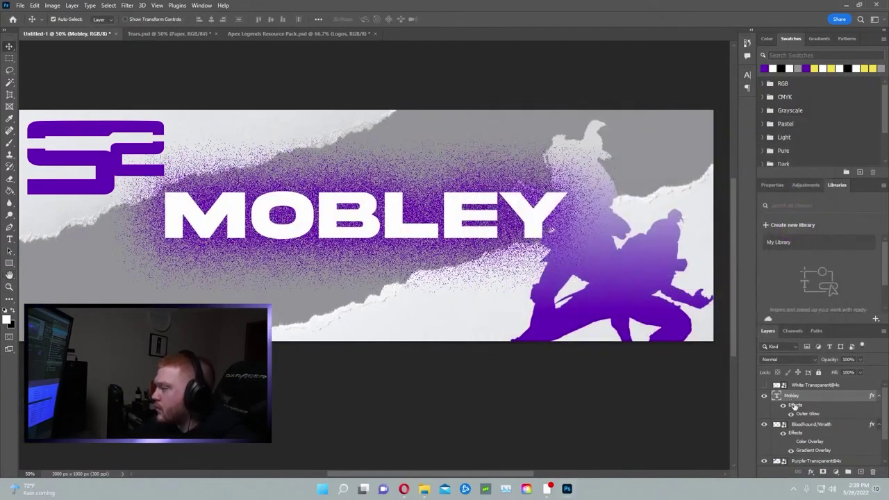
double_click(806, 415)
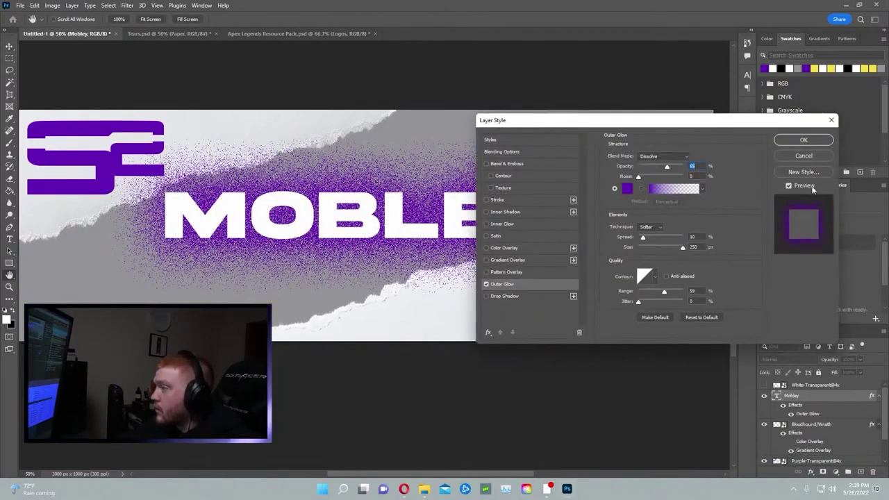
left_click(805, 152)
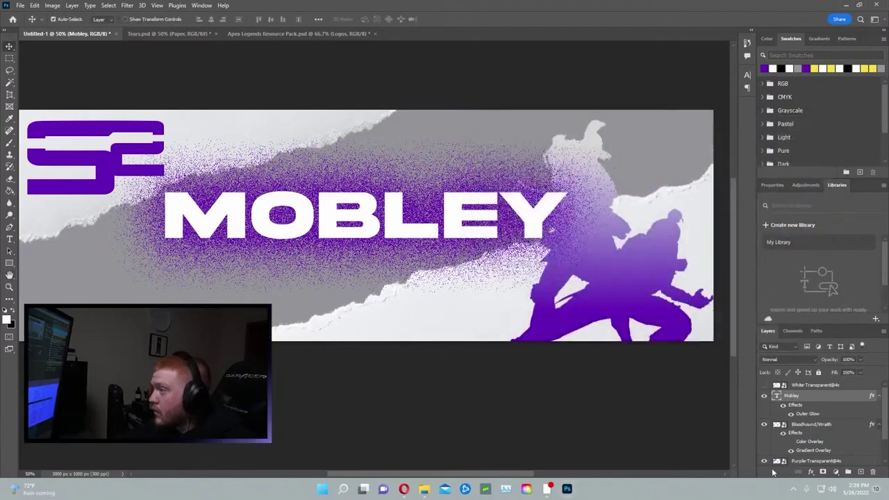
- Set the Mobley text's Outer Glow to 100% opacity, 5% spread and 98 px size, and apply the layer style
double_click(796, 407)
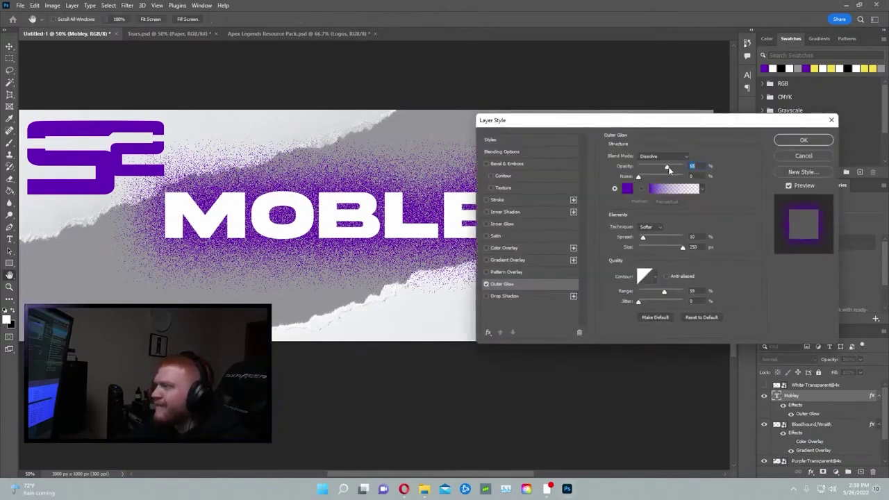
mouse_move(668, 171)
left_mouse_down()
mouse_move(644, 168)
mouse_move(698, 172)
mouse_move(682, 180)
left_mouse_up()
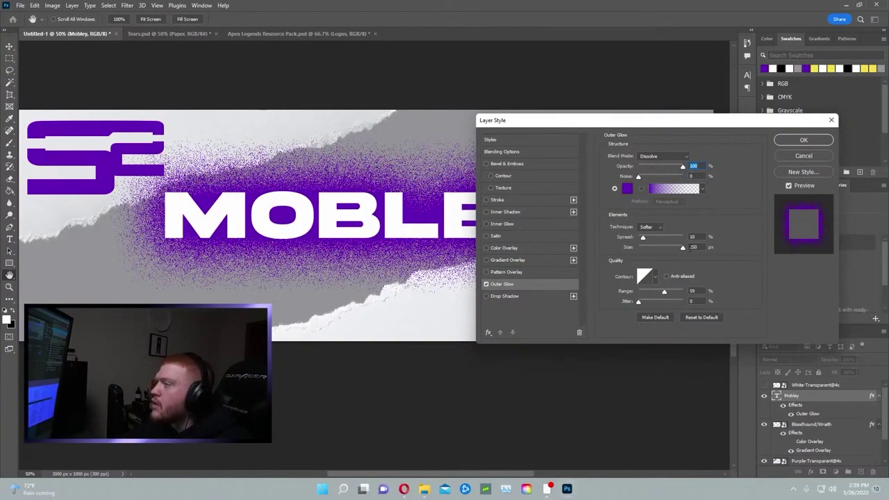
left_click_drag(641, 241, 660, 250)
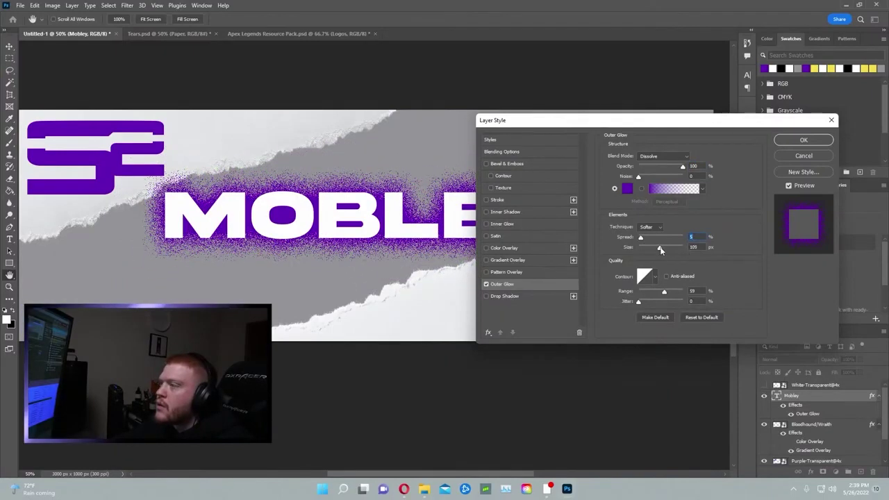
left_click_drag(660, 250, 659, 250)
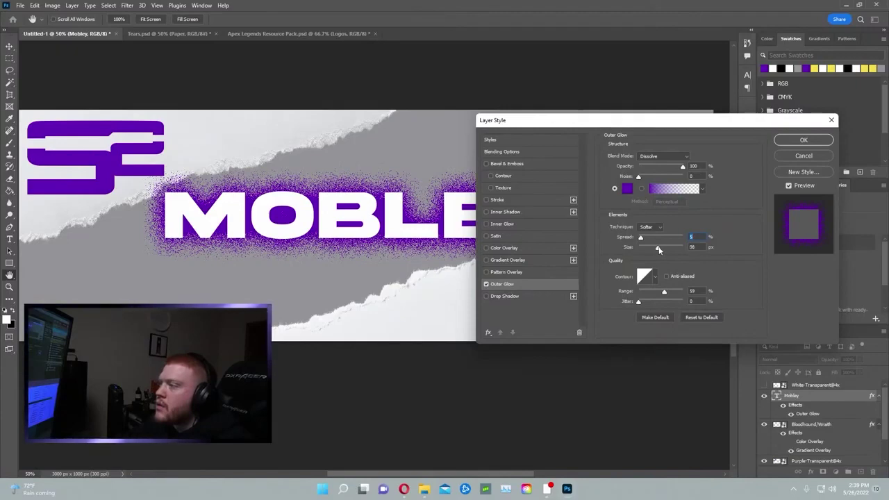
left_click(803, 140)
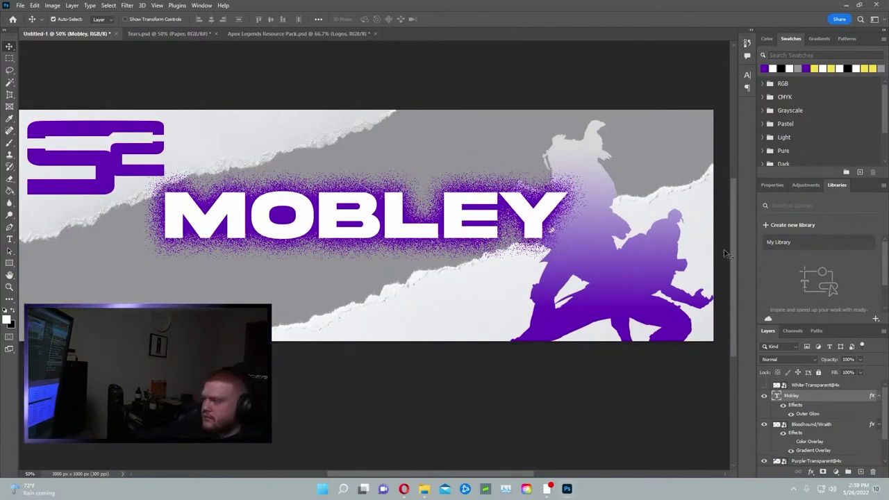
- Switch to Apex Legends Resource Pack.psd and preview assets 1 and 2 one at a time, hiding each again
left_click(288, 34)
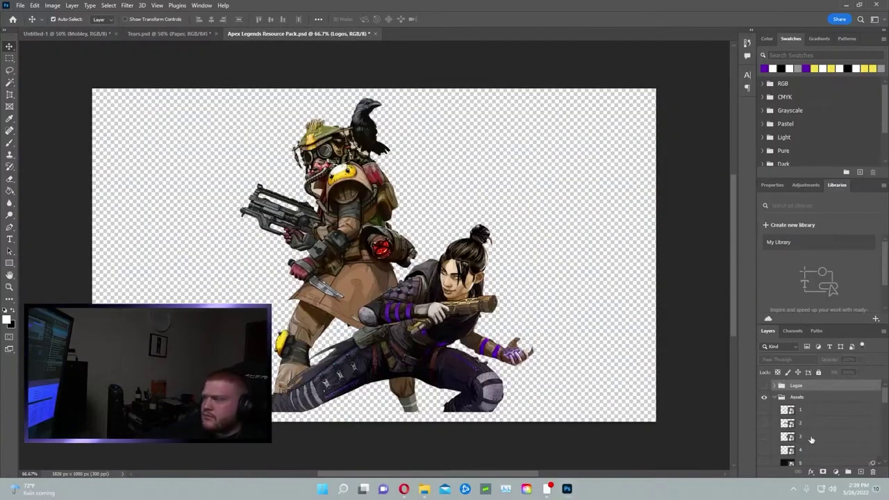
scroll(764, 417, "down", 2)
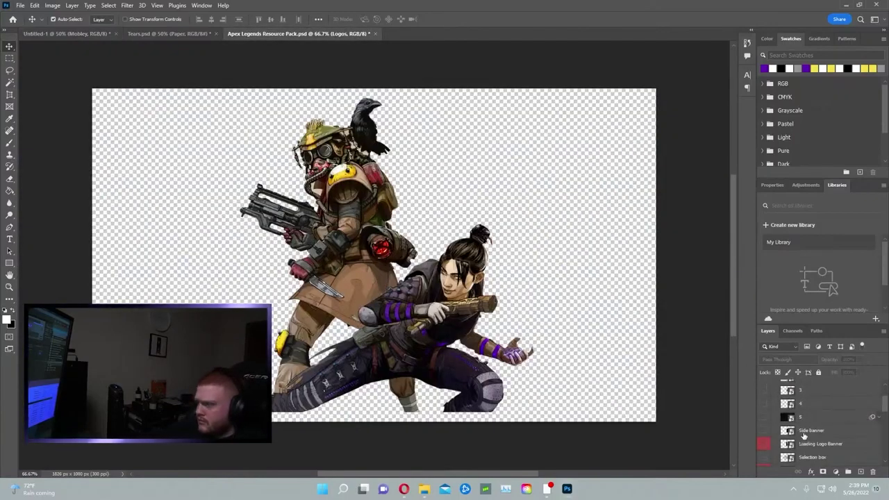
scroll(767, 417, "up", 2)
left_click(764, 410)
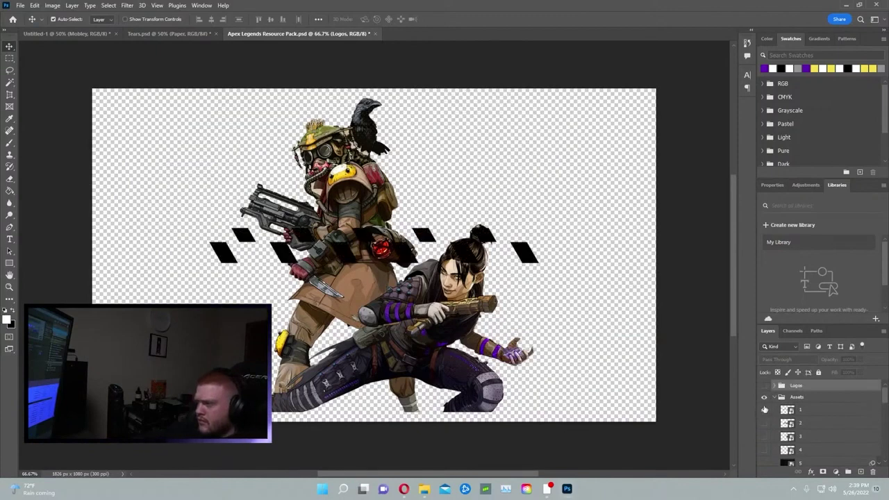
left_click(764, 411)
left_click(765, 423)
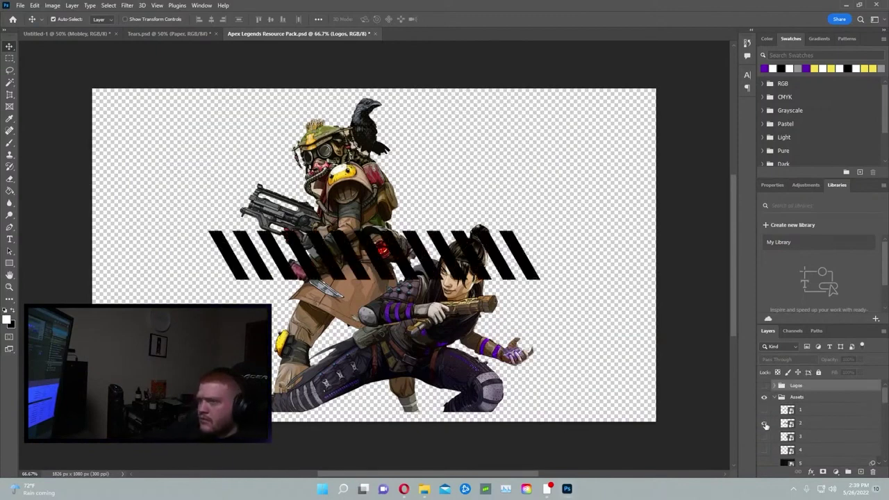
left_click(765, 425)
- Hide the Renders group in the resource pack and collapse it
scroll(765, 421, "down", 6)
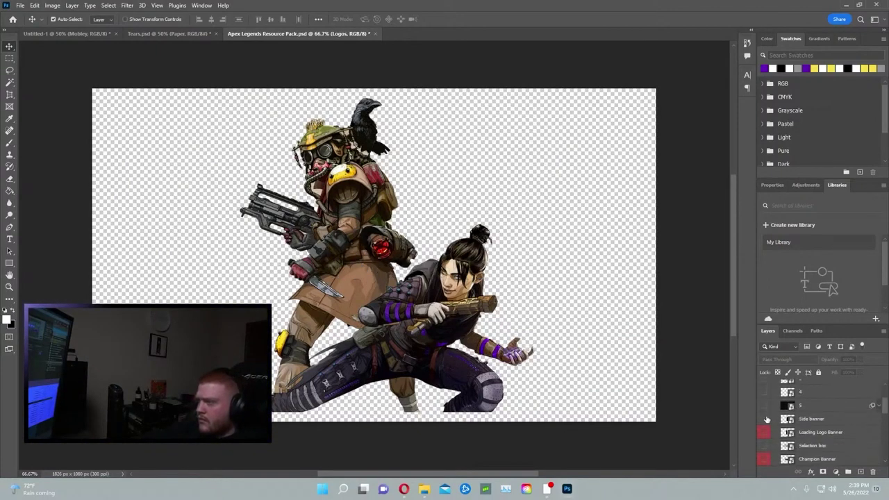
left_click(765, 410)
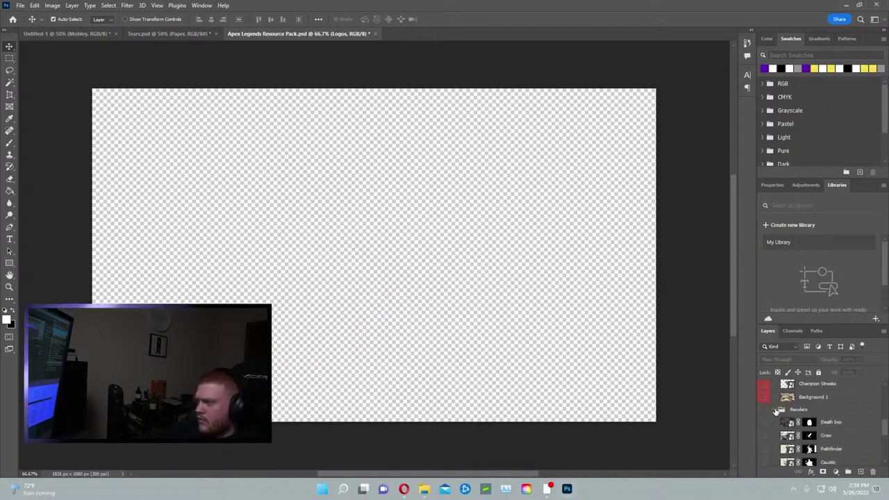
left_click(776, 410)
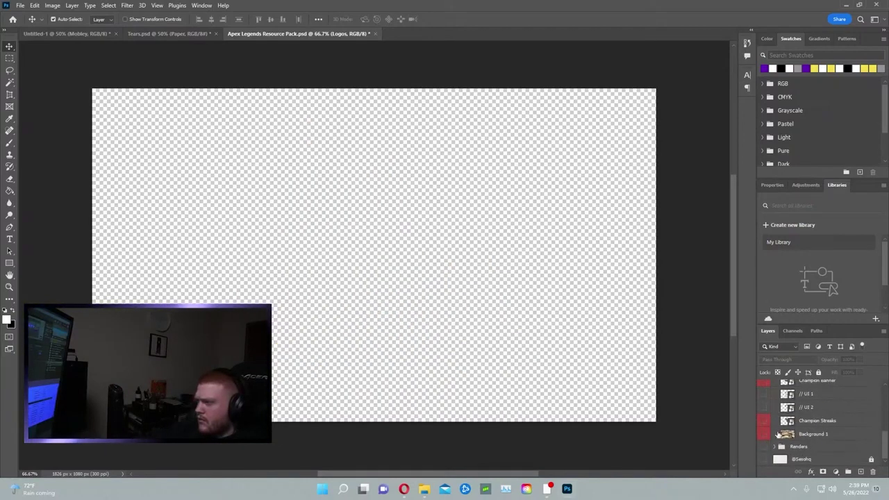
- Preview the Champion Streaks and // UI 2 assets in turn, hiding each again
left_click(764, 427)
left_click(763, 426)
left_click(764, 426)
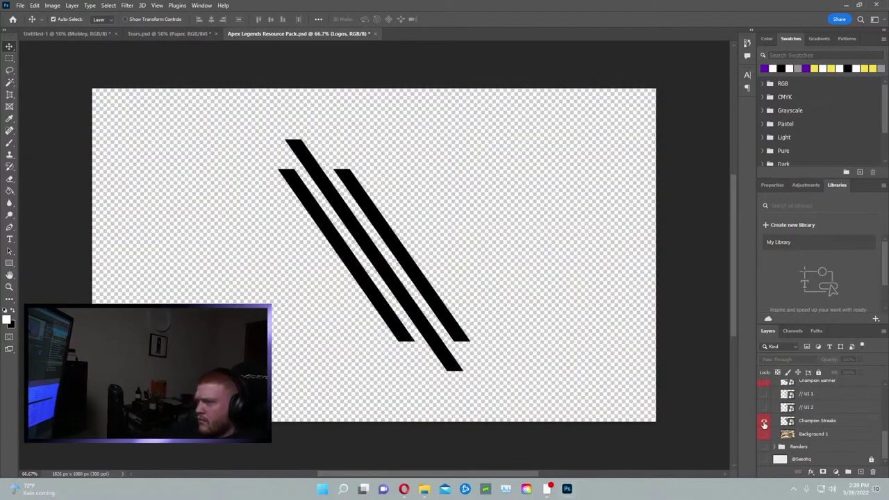
left_click(763, 425)
left_click(763, 407)
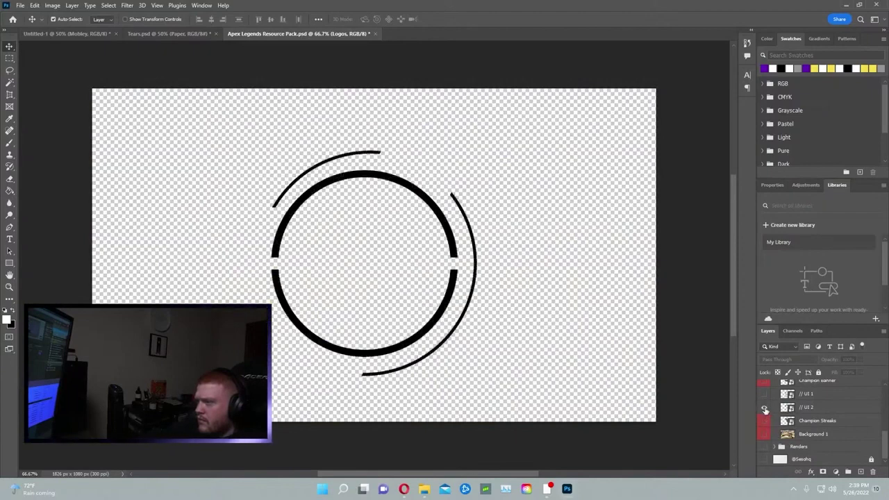
left_click(764, 407)
- Preview the // UI 1, Champion Banner and Selection box assets, leaving all of them hidden
left_click(764, 394)
scroll(767, 399, "up", 1)
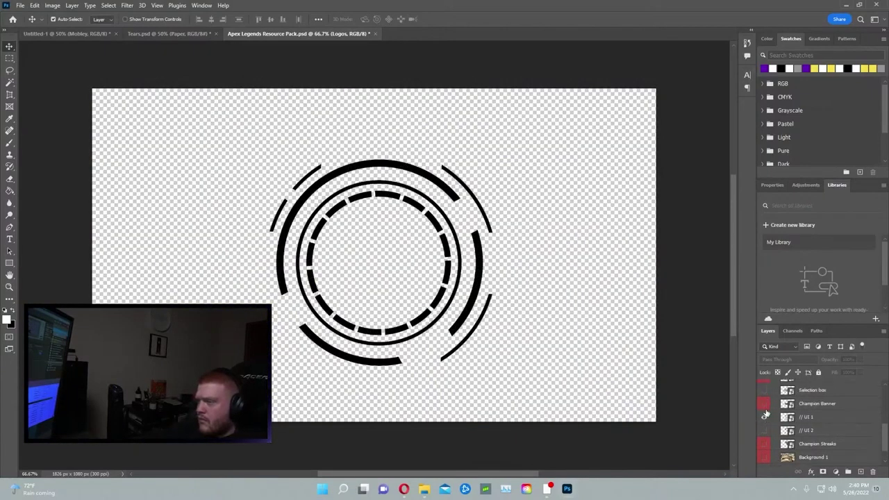
left_click(764, 403)
left_click(764, 418)
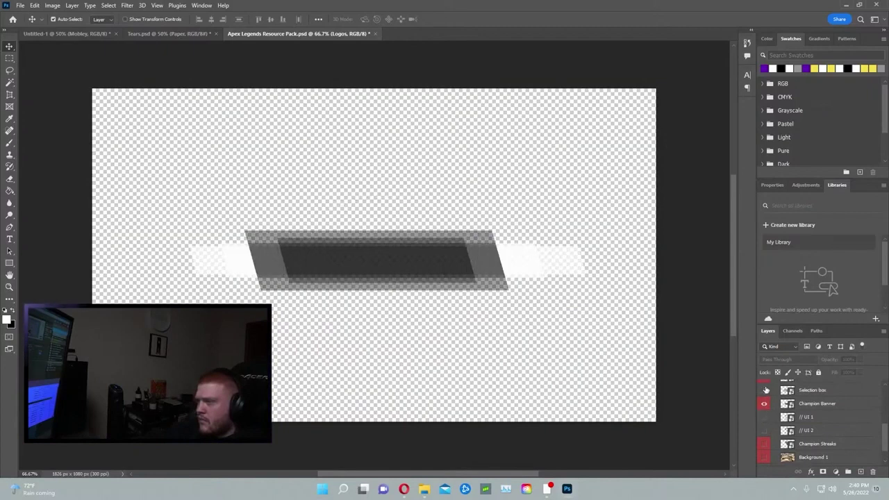
left_click(765, 391)
left_click(764, 403)
left_click(764, 390)
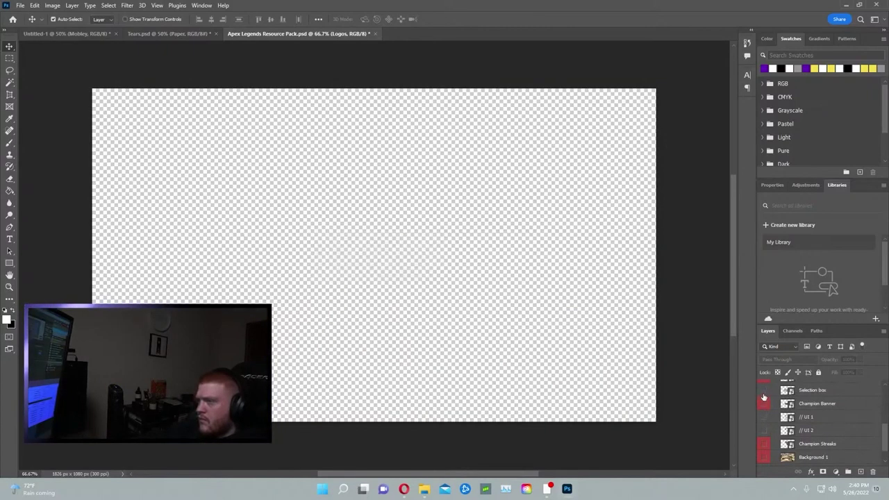
- Compare the two circular interface graphics, // UI 1 and // UI 2, by briefly showing each once more
scroll(765, 424, "up", 1)
left_click(764, 440)
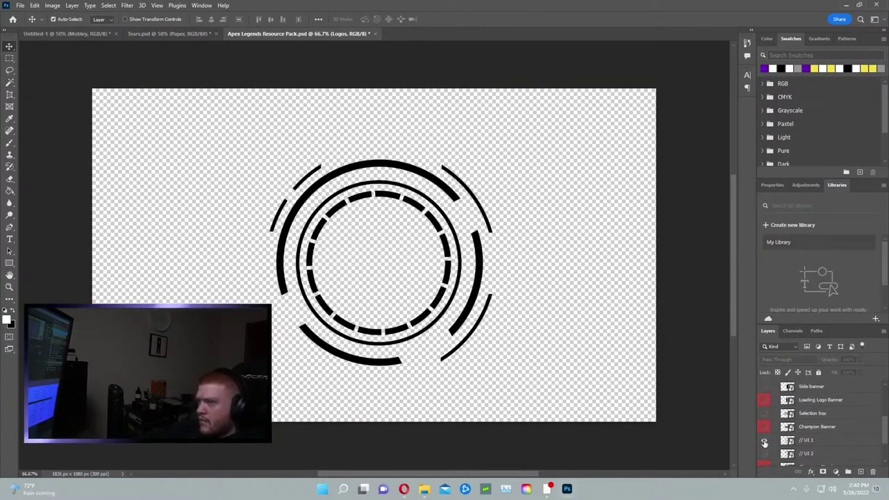
left_click(764, 440)
left_click(764, 454)
left_click(764, 455)
- Check the Champion Banner, Selection box, Loading Logo Banner and Side banner assets one after another, leaving them hidden
left_click(764, 427)
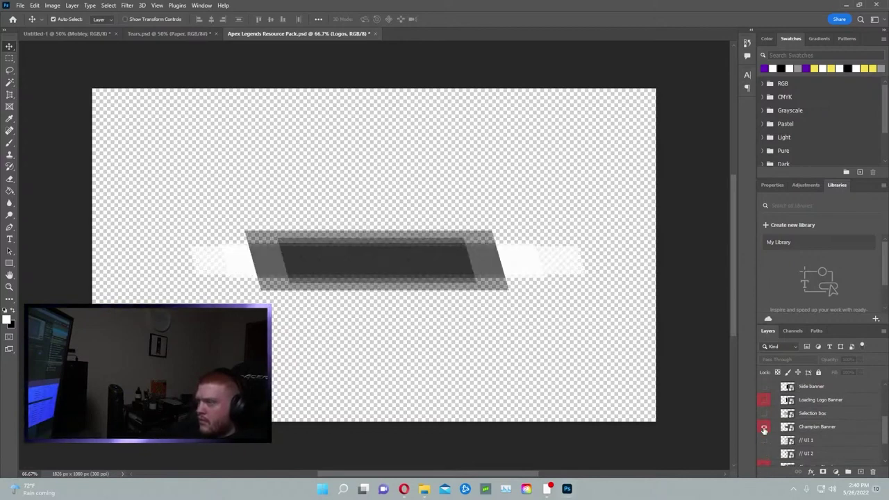
left_click(764, 427)
left_click(764, 413)
left_click(764, 413)
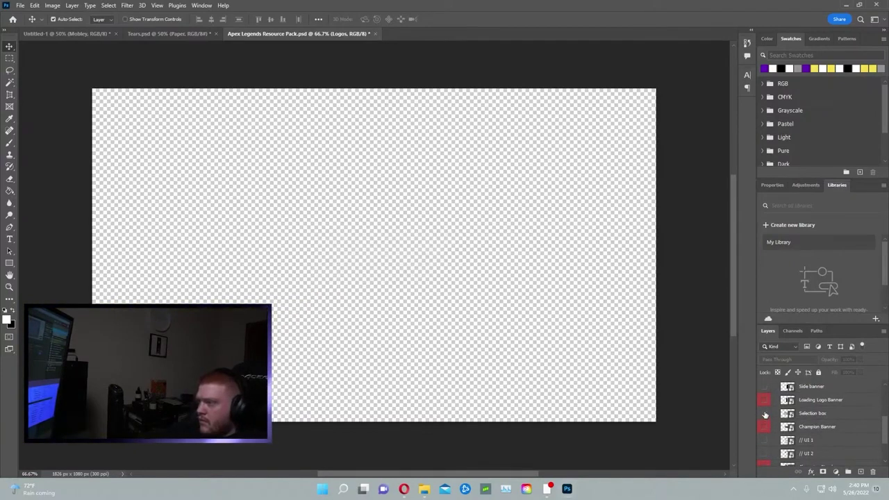
left_click(764, 400)
left_click(763, 401)
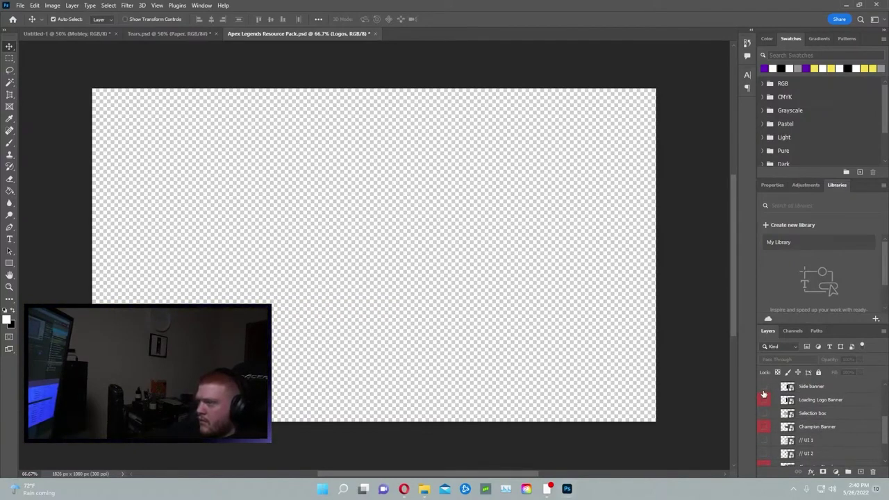
scroll(825, 401, "up", 2)
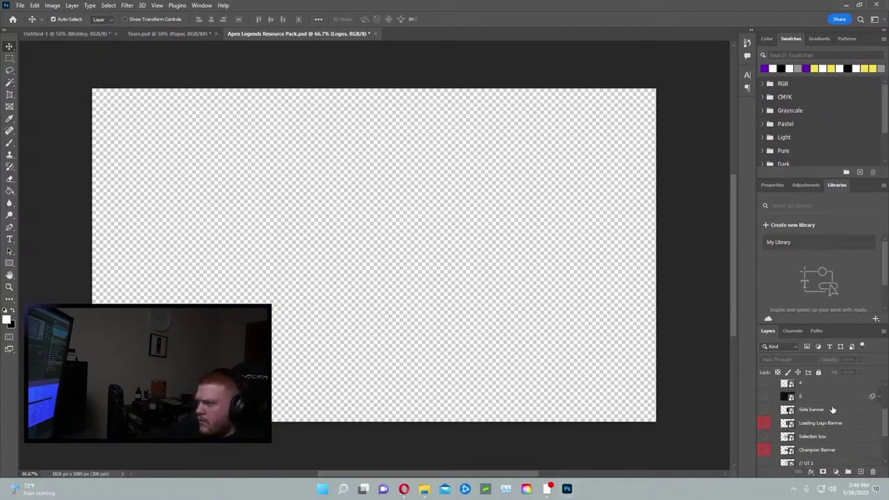
left_click(764, 410)
scroll(821, 412, "up", 2)
key("ctrl+z")
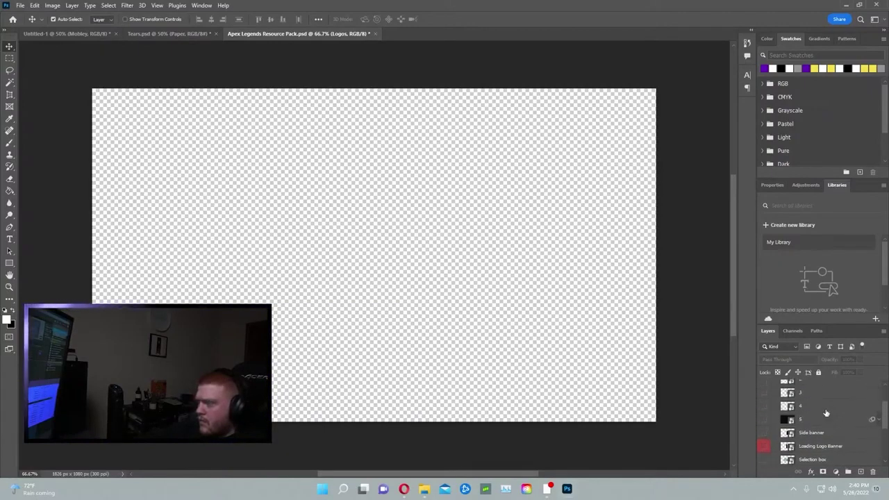
- Show the Logos group and asset 2, and preview assets 1 and 3 alongside them before hiding both
left_click(764, 405)
left_click(764, 391)
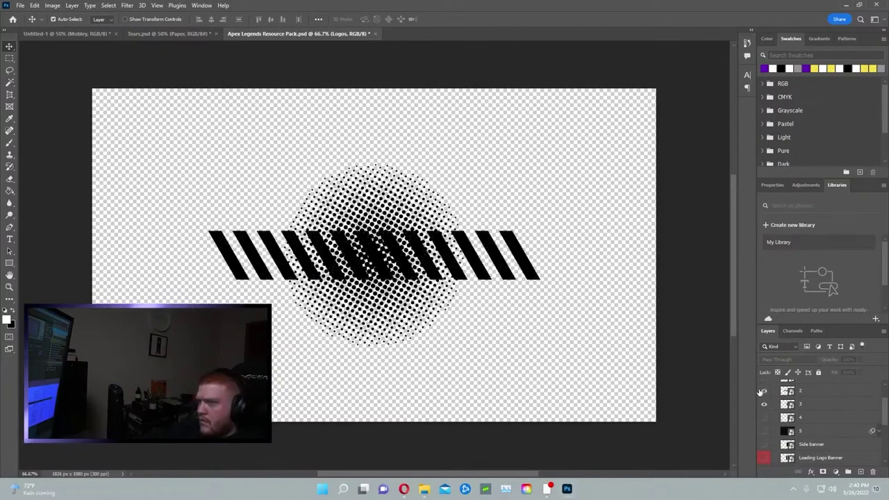
scroll(764, 417, "up", 3)
left_click(764, 410)
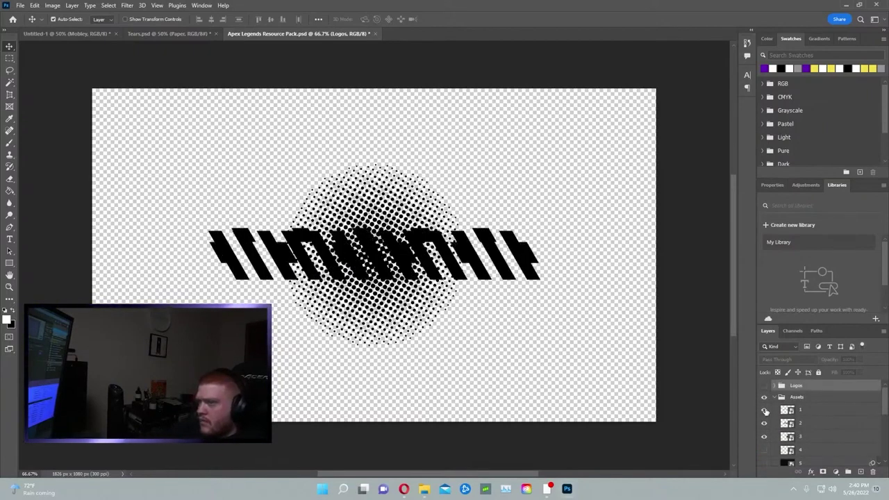
left_click(764, 385)
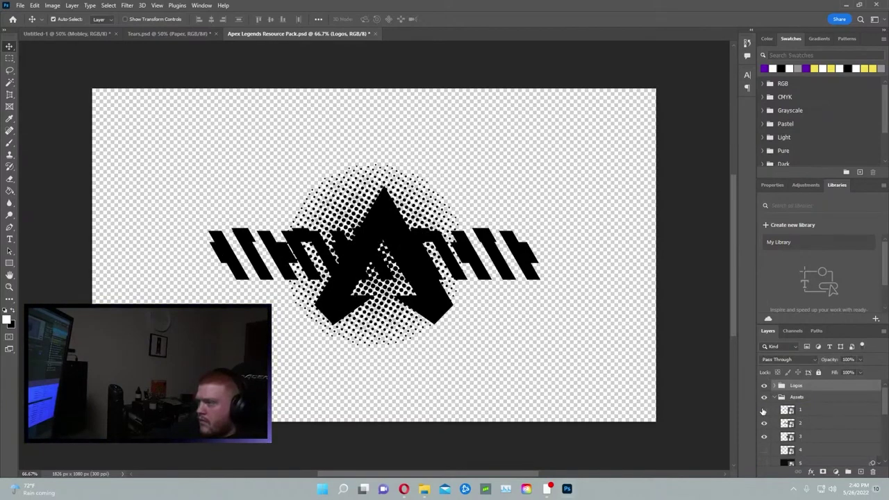
left_click(764, 410)
left_click(764, 442)
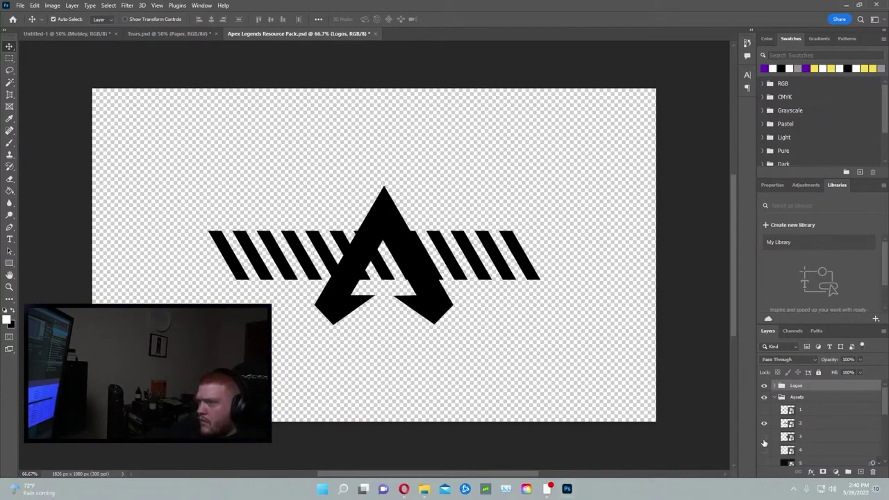
- Swap asset 2 for asset 3 in the resource pack, and toggle the Apex Text Logo in the Logos group, leaving it hidden
left_click(762, 425)
left_click(764, 436)
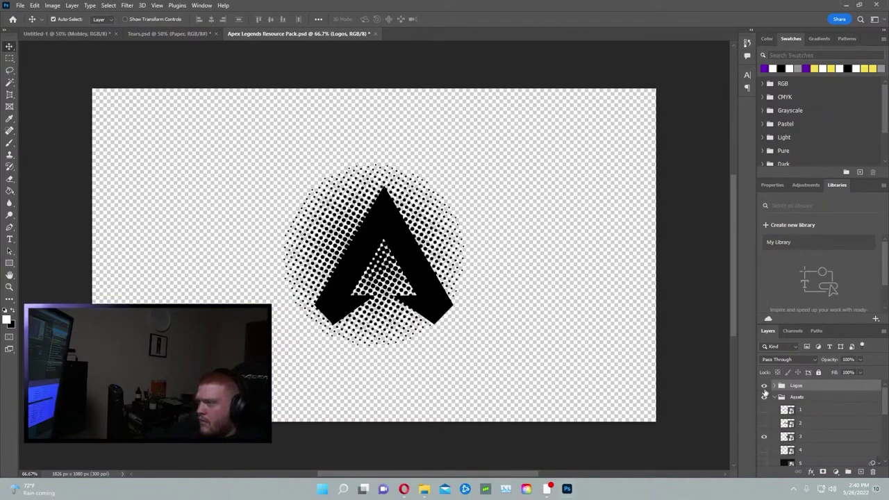
left_click(776, 385)
left_click(764, 400)
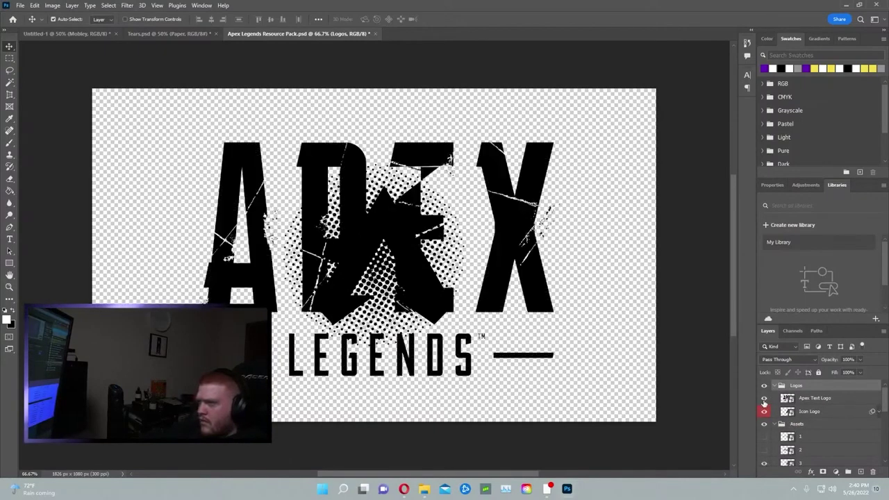
left_click(764, 399)
left_click(763, 399)
left_click(763, 400)
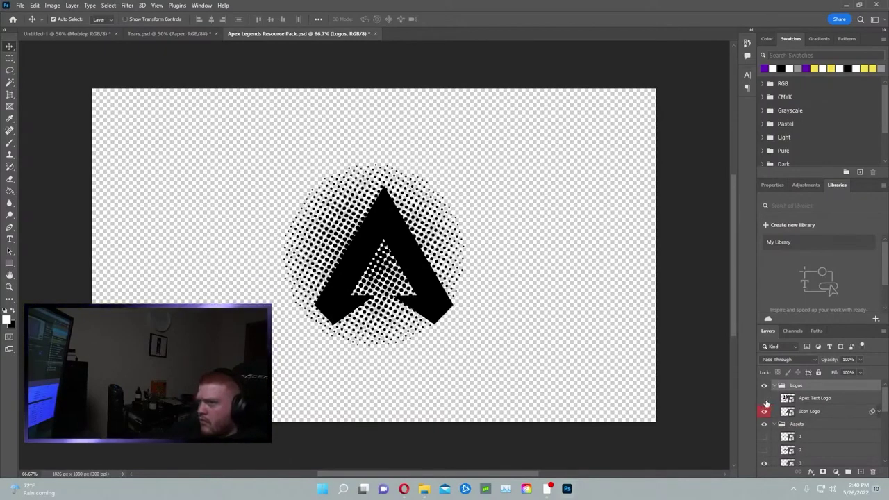
- Copy the Apex Text Logo into the banner document and place its layer directly below Bloodhound/Wraith
left_click_drag(817, 402, 456, 328)
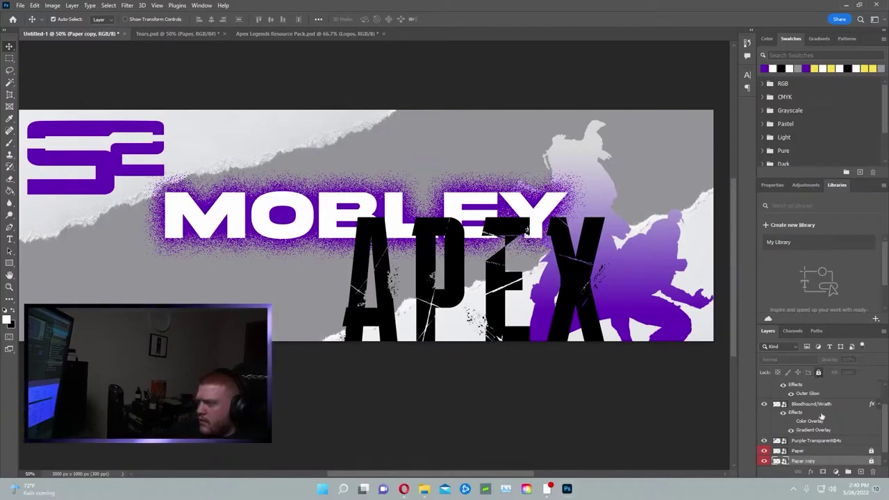
scroll(823, 425, "up", 2)
left_click(808, 396)
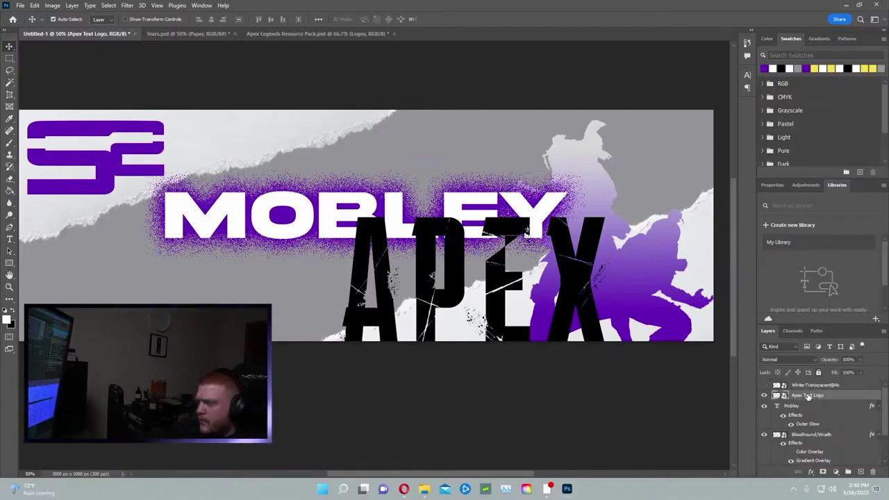
left_click_drag(810, 397, 839, 462)
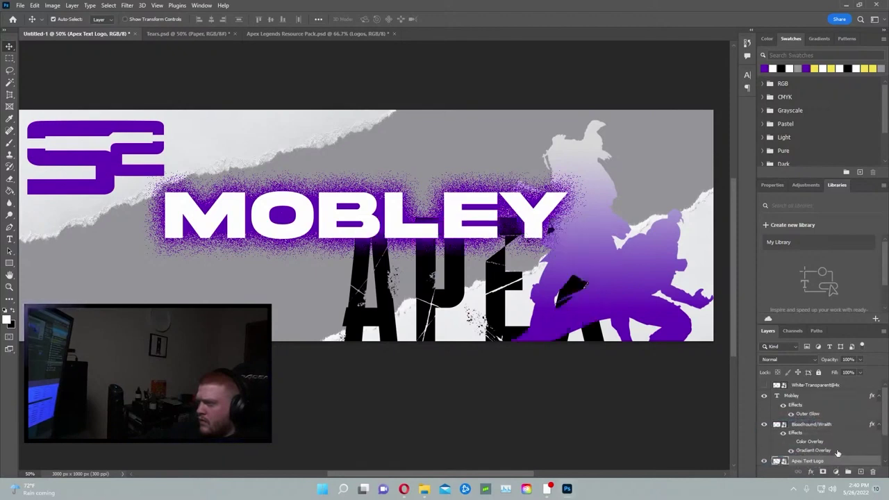
- Lock the Purple-Transparent@4x layer and collapse the effects lists of the Bloodhound/Wraith and name text layers
scroll(838, 453, "down", 2)
scroll(838, 452, "down", 1)
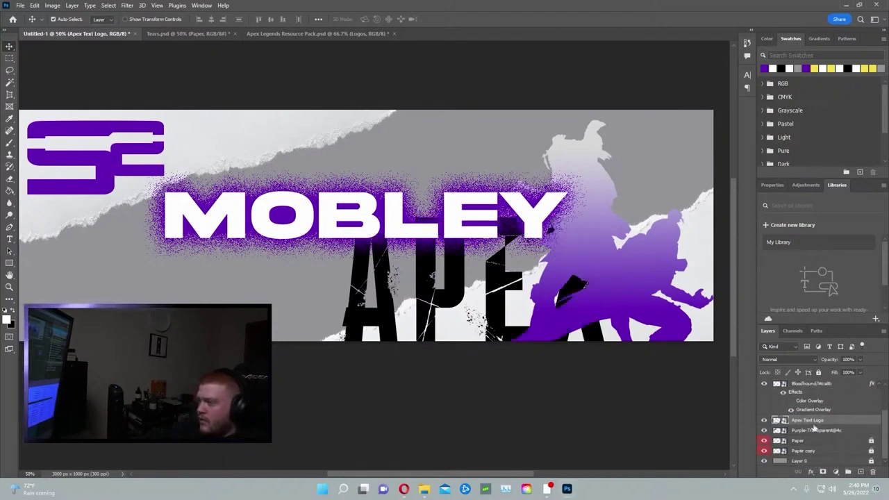
left_click(834, 431)
key("ctrl+slash")
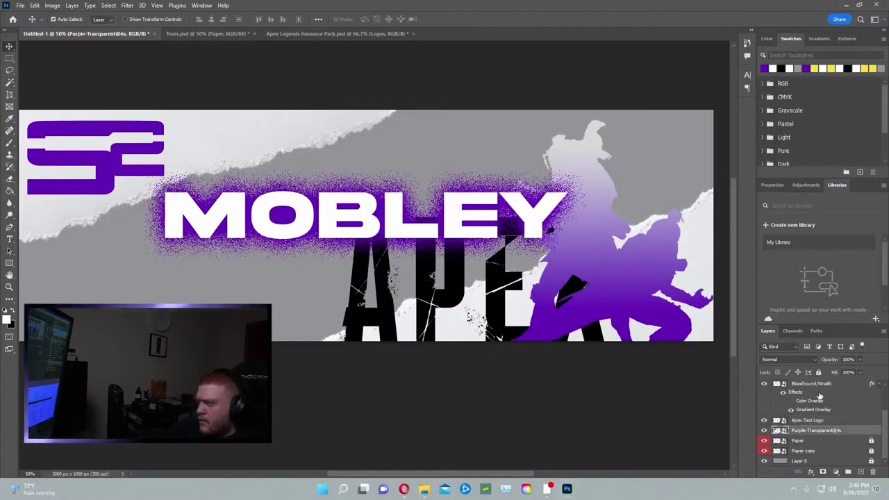
left_click(877, 384)
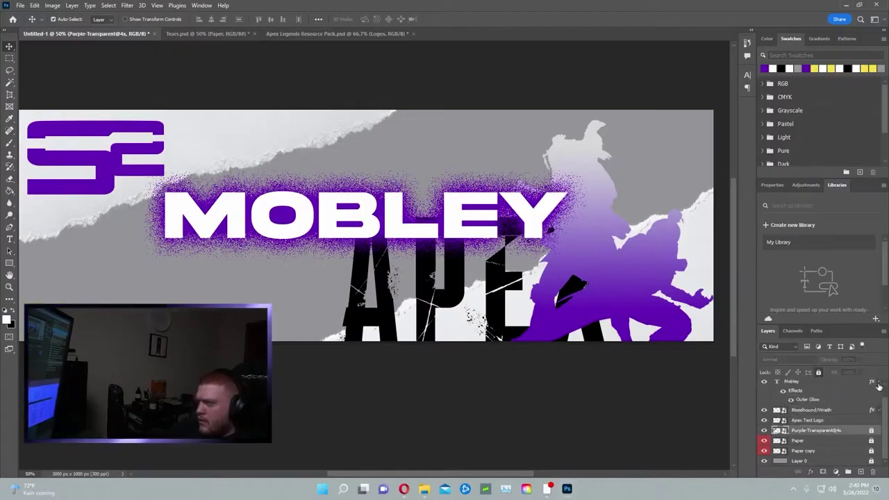
left_click(880, 382)
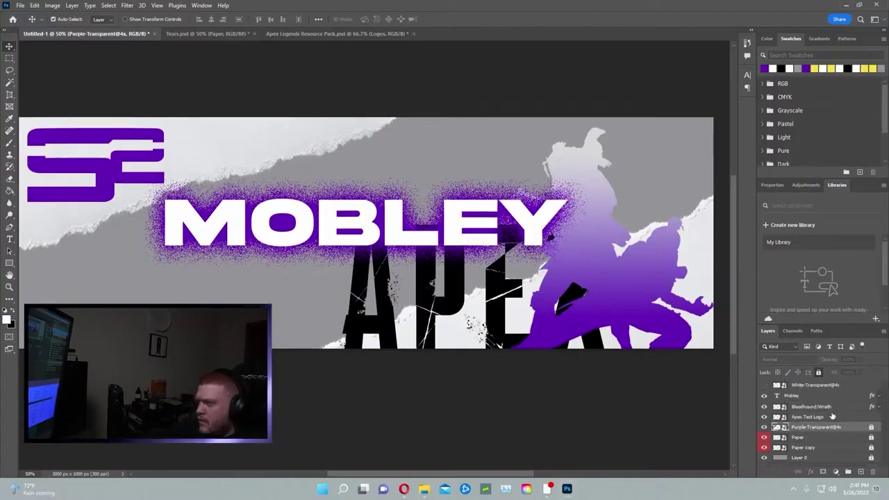
- Scale the Apex Text Logo down to about 529 px wide and fit it into the banner's lower-right corner
left_click_drag(429, 315, 334, 274)
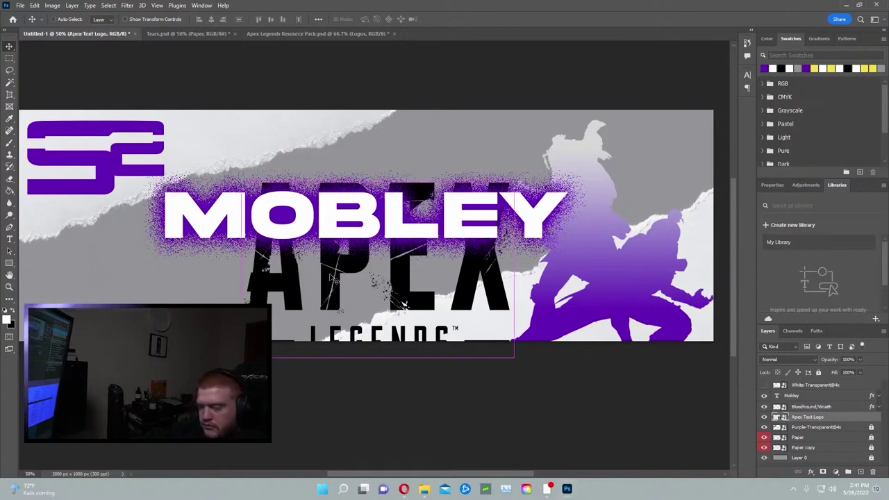
key("ctrl+t")
left_click_drag(552, 150, 391, 264)
left_click_drag(315, 323, 656, 292)
left_click_drag(731, 241, 702, 260)
left_click_drag(652, 314, 660, 278)
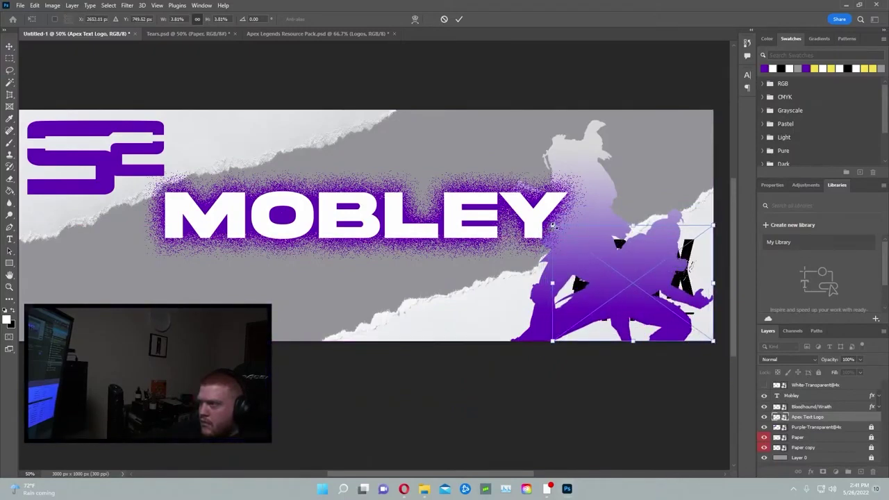
left_click_drag(553, 226, 590, 253)
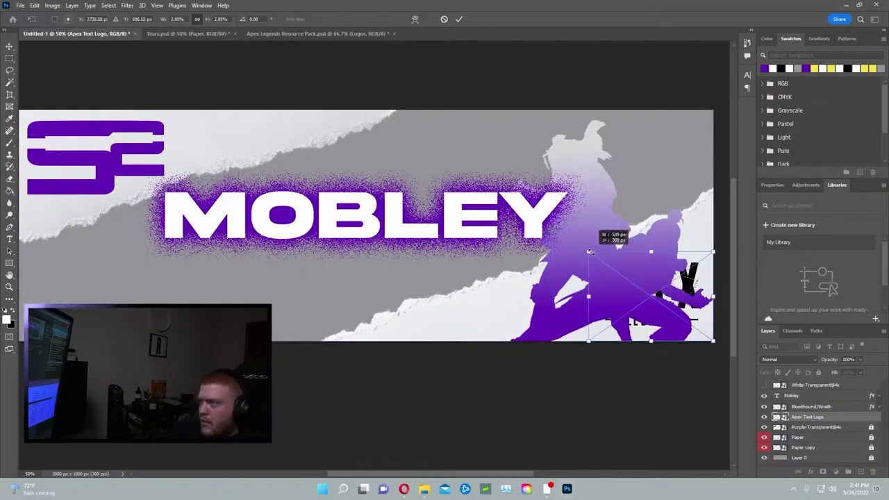
key("Return")
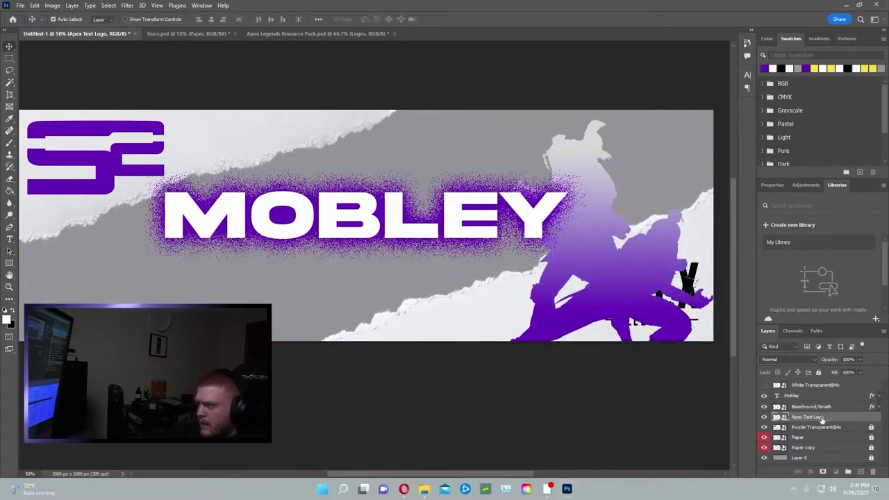
- Reorder the Apex Text Logo above Bloodhound/Wraith, shift it left over the characters, and hide it
left_click_drag(822, 418, 821, 428)
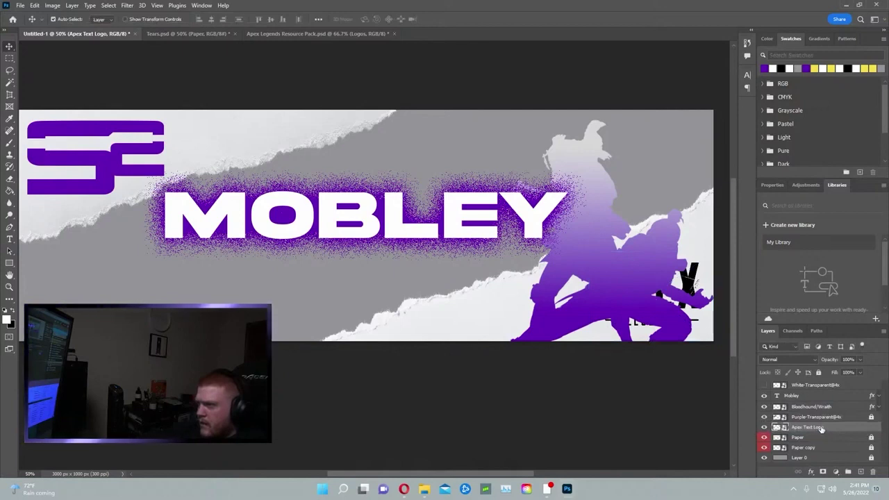
left_click_drag(821, 429, 819, 406)
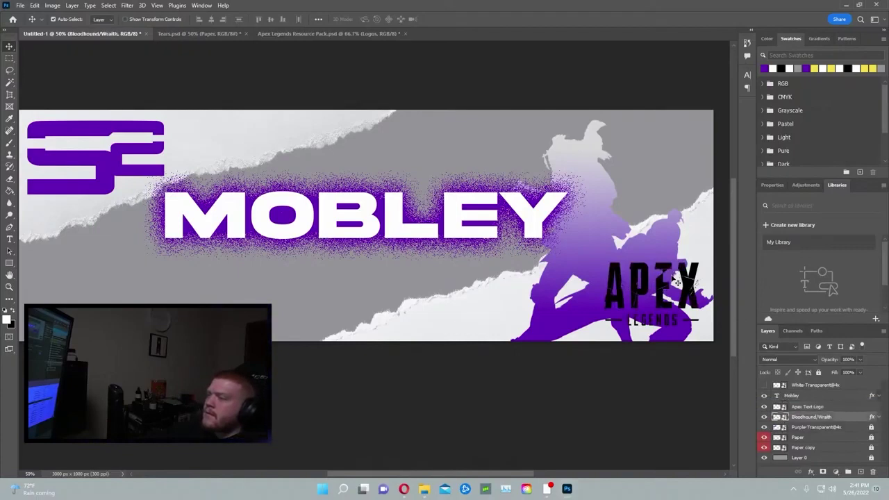
left_click_drag(677, 280, 635, 275)
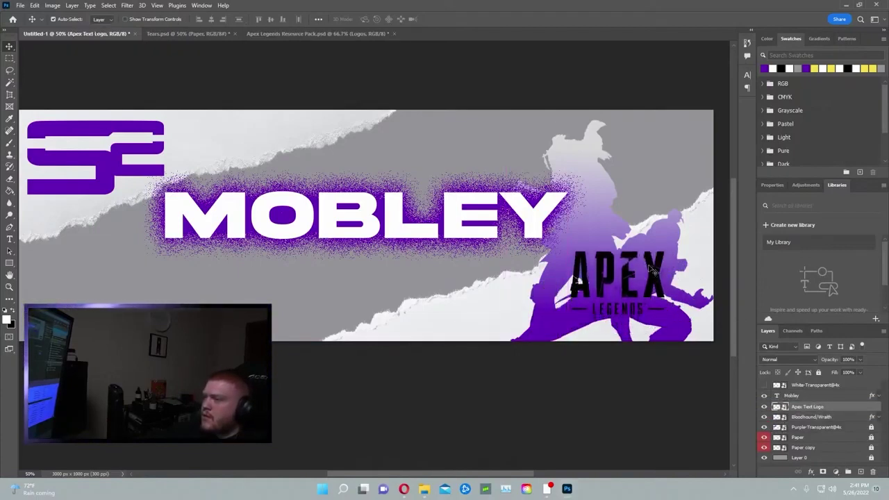
left_click(764, 407)
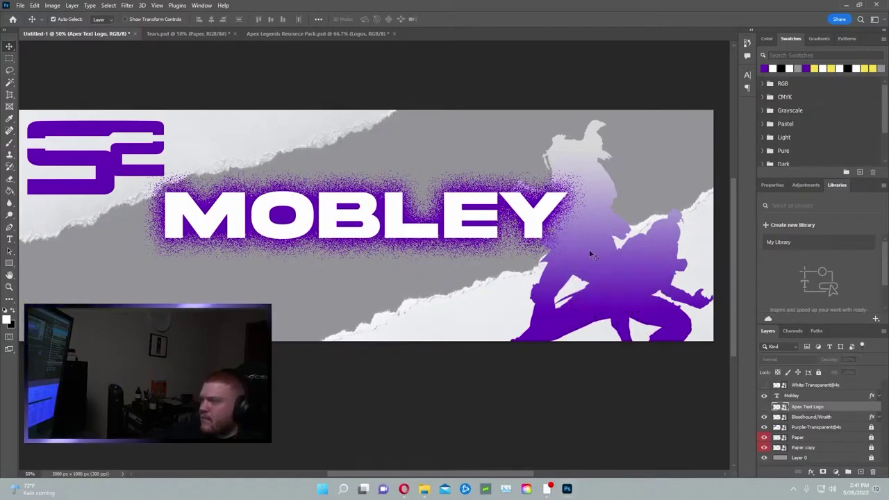
- Switch to the Apex Legends Resource Pack and preview the Side banner and Selection box assets, leaving both hidden
left_click(318, 36)
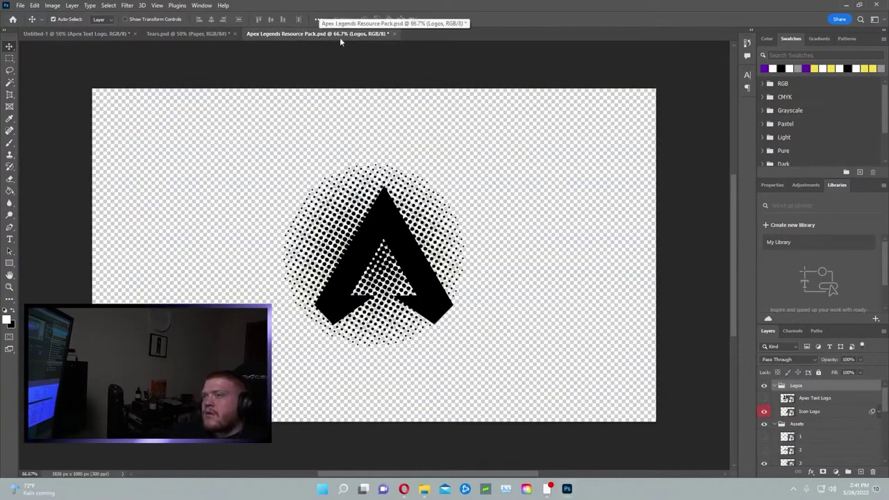
scroll(804, 450, "down", 2)
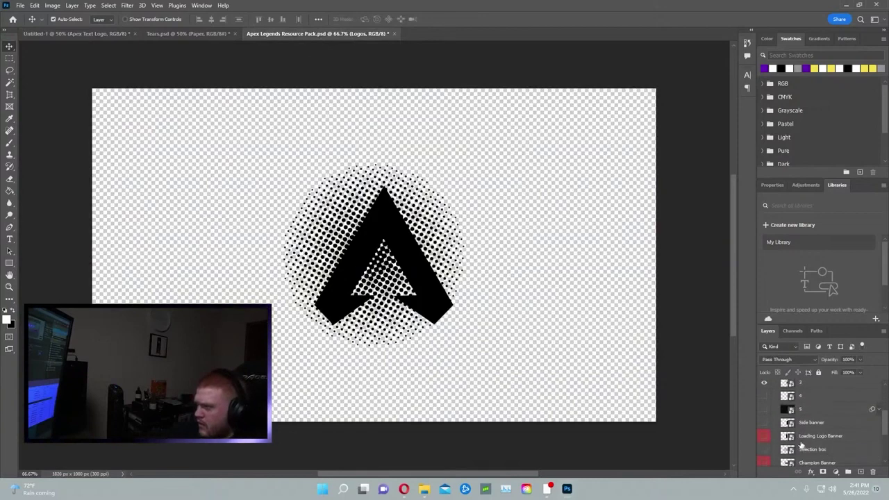
left_click(764, 423)
left_click(764, 423)
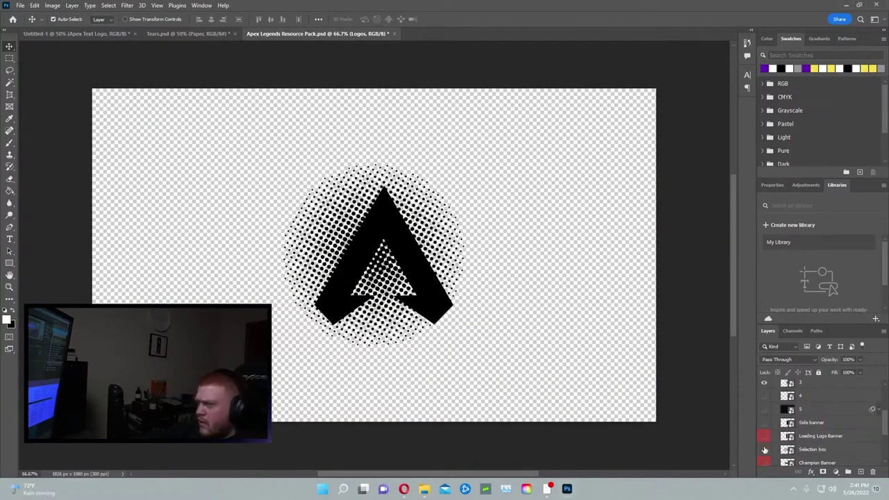
left_click(765, 449)
left_click(765, 449)
left_click(765, 450)
left_click(764, 449)
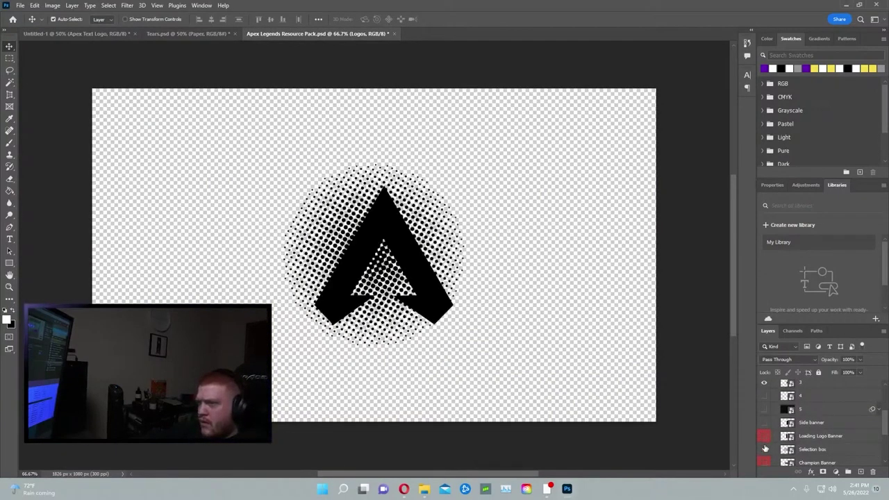
- Show the // UI 1 circle asset and copy it into the banner, centered behind the name text
scroll(764, 451, "down", 1)
left_click(766, 455)
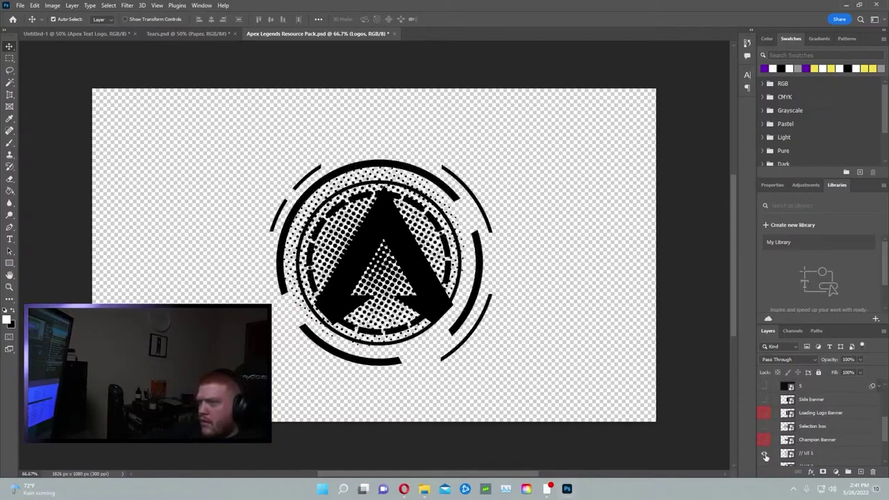
left_click(766, 455)
left_click(765, 455)
left_click(766, 455)
left_click(765, 455)
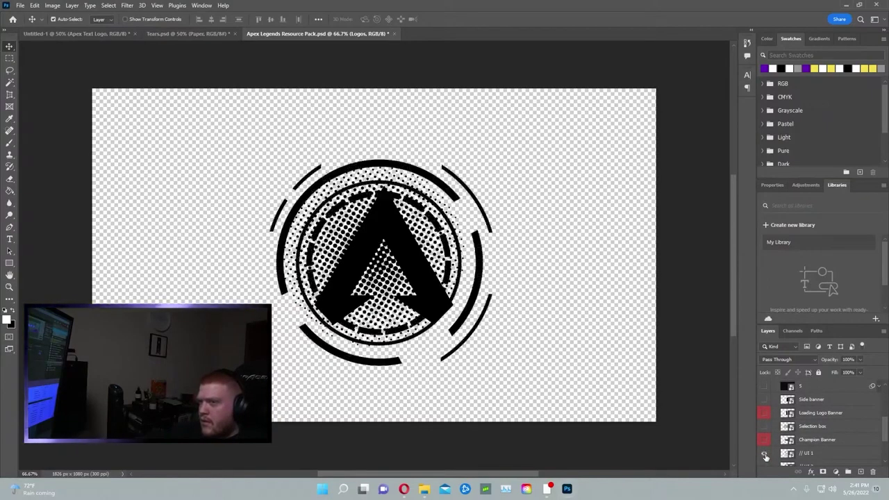
left_click(766, 456)
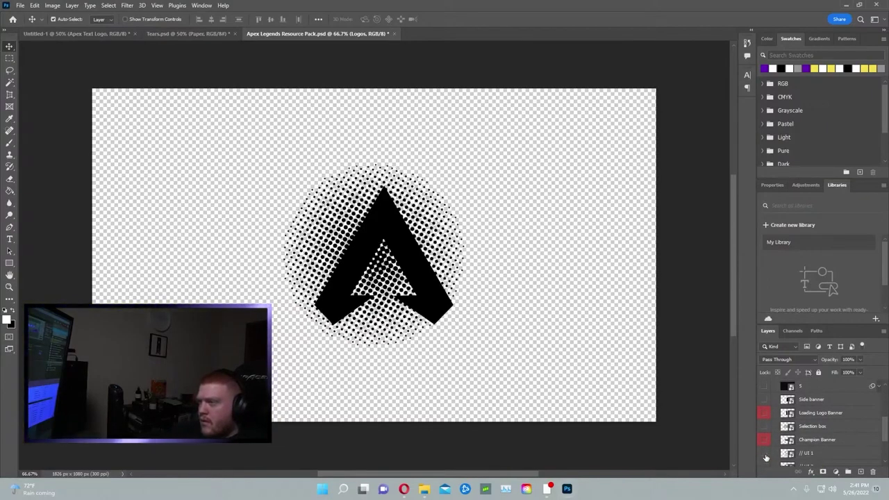
left_click(765, 456)
left_click_drag(848, 454, 375, 215)
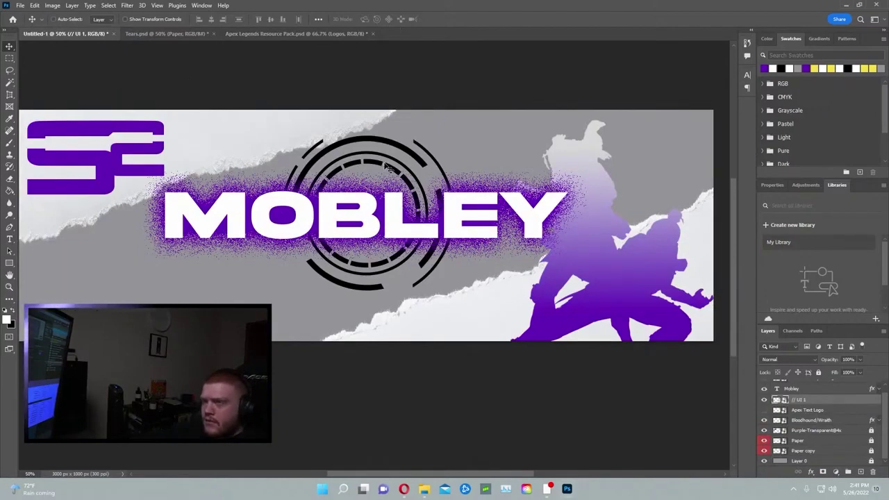
- Try enlarging the // UI 1 circle to the banner's full height, centered behind the name text
key("ctrl+t")
left_click_drag(451, 136, 552, 42)
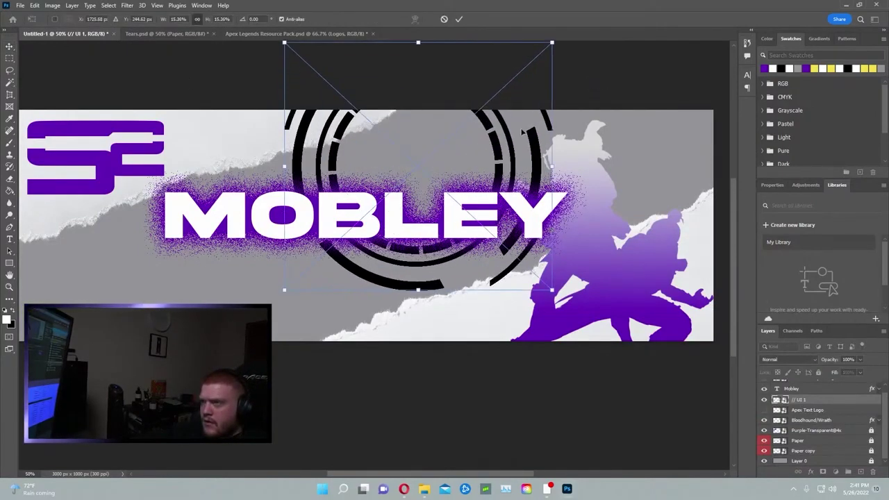
left_click_drag(523, 132, 470, 191)
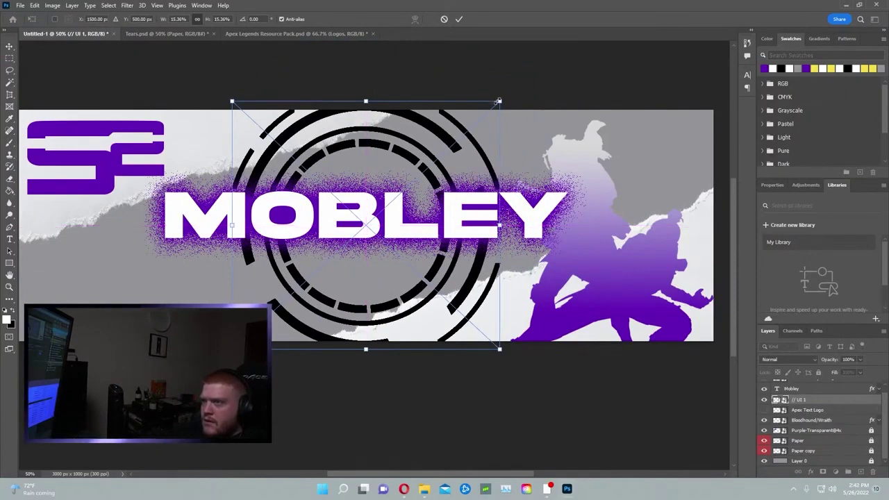
mouse_move(499, 102)
left_mouse_down()
mouse_move(476, 120)
mouse_move(487, 110)
left_mouse_up()
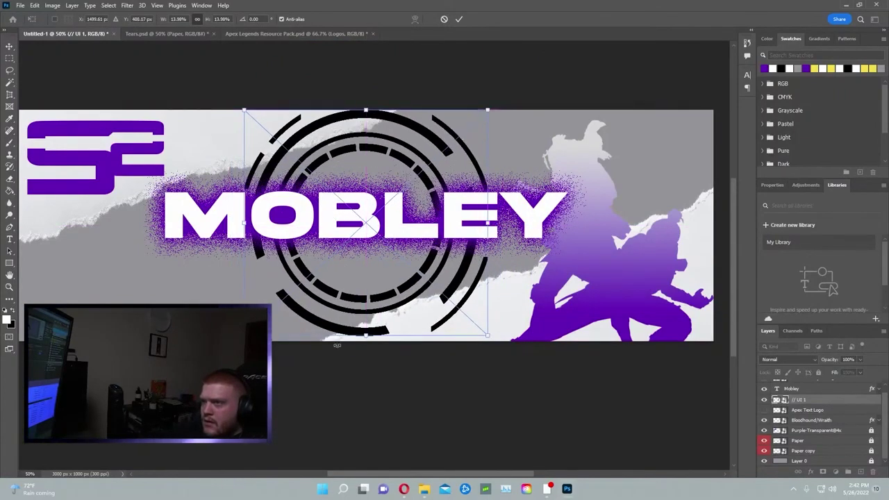
left_click_drag(244, 336, 238, 340)
left_click_drag(354, 307, 360, 306)
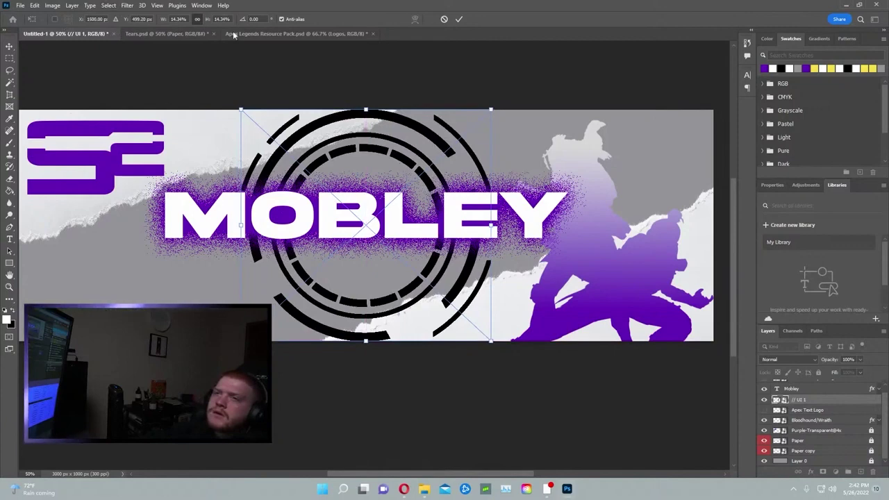
- Return to the Apex Legends Resource Pack and hide the halftone-dot asset 3
left_click(277, 34)
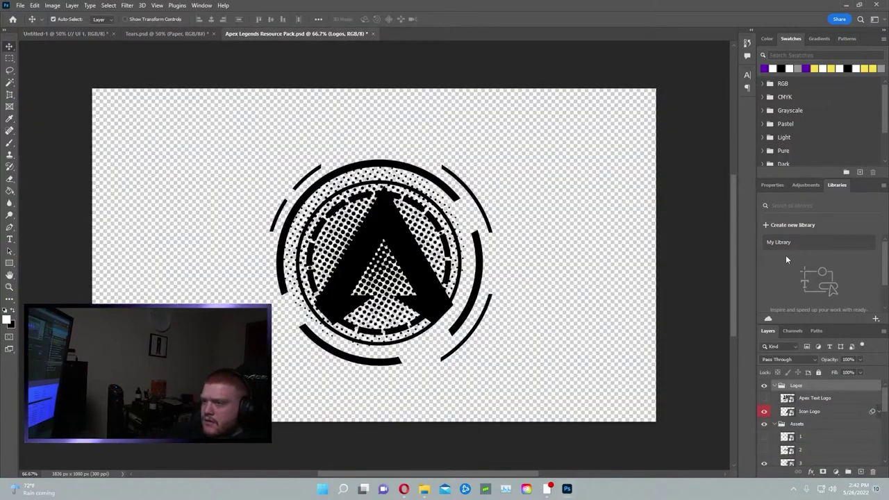
left_click(816, 399)
scroll(823, 421, "down", 4)
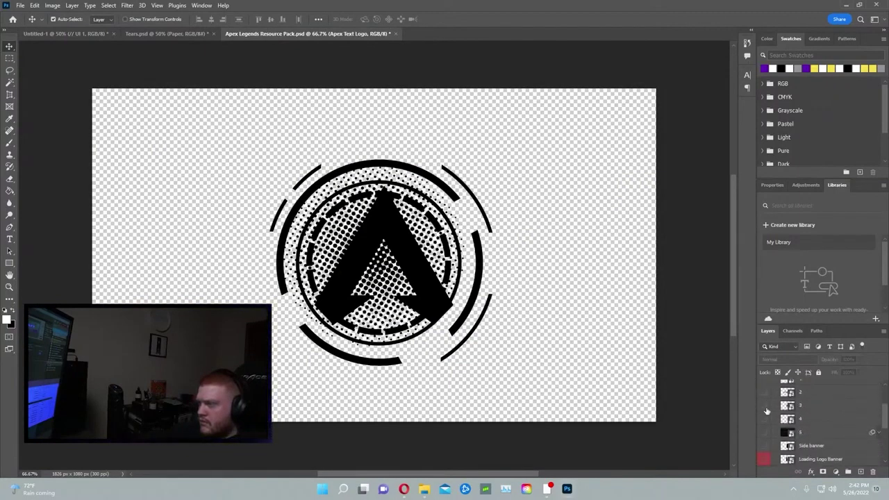
left_click(764, 405)
left_click(764, 405)
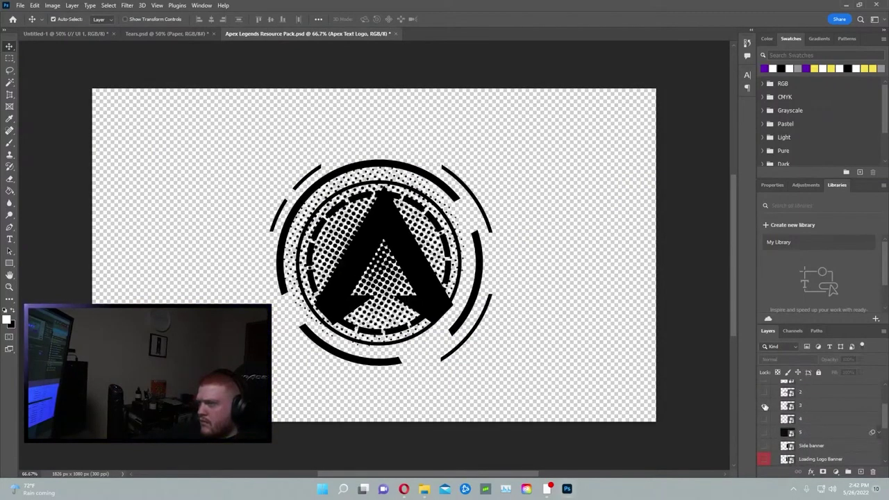
left_click(764, 405)
- Copy the Icon Logo from the Logos group into the banner, centered over the // UI 1 circle and behind the name text
scroll(764, 404, "up", 4)
left_click(764, 401)
left_click(764, 401)
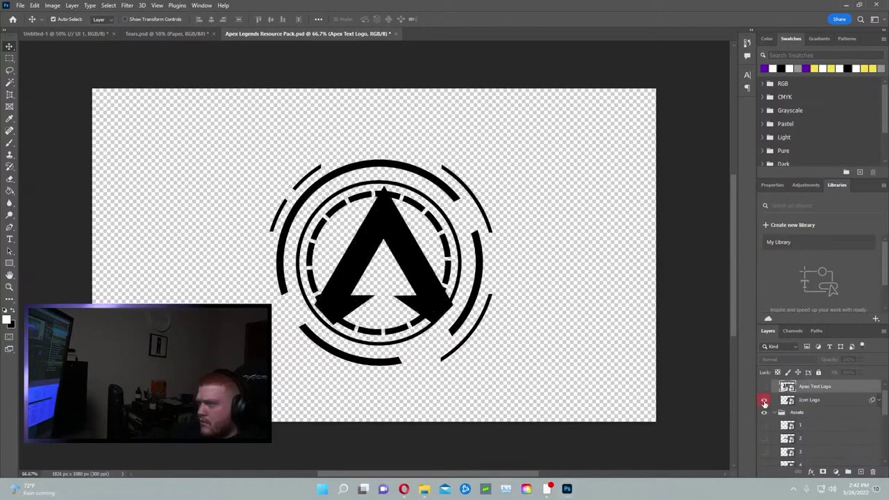
scroll(771, 400, "up", 1)
left_click_drag(417, 207, 405, 268)
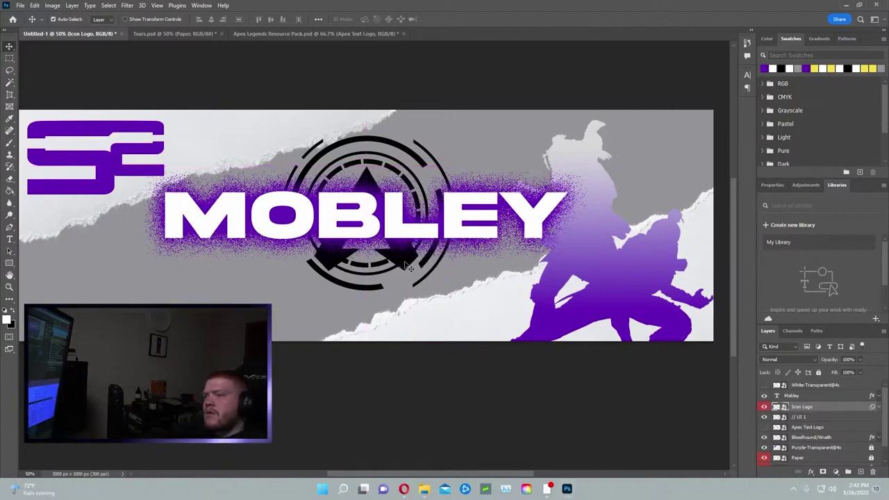
- Enlarge the Icon Logo to about 39.7% scale and center it over the // UI 1 circle behind the name text
key("ctrl+t")
left_click(452, 189)
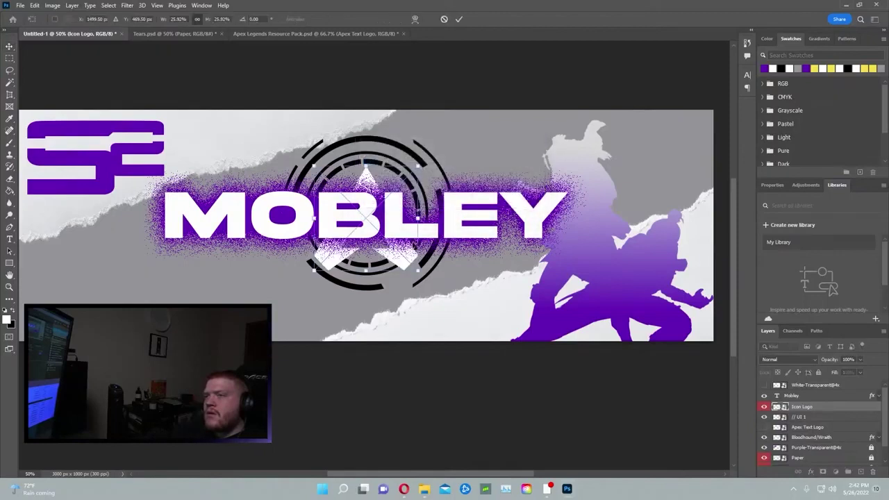
left_click_drag(418, 166, 478, 115)
left_click_drag(468, 149, 442, 178)
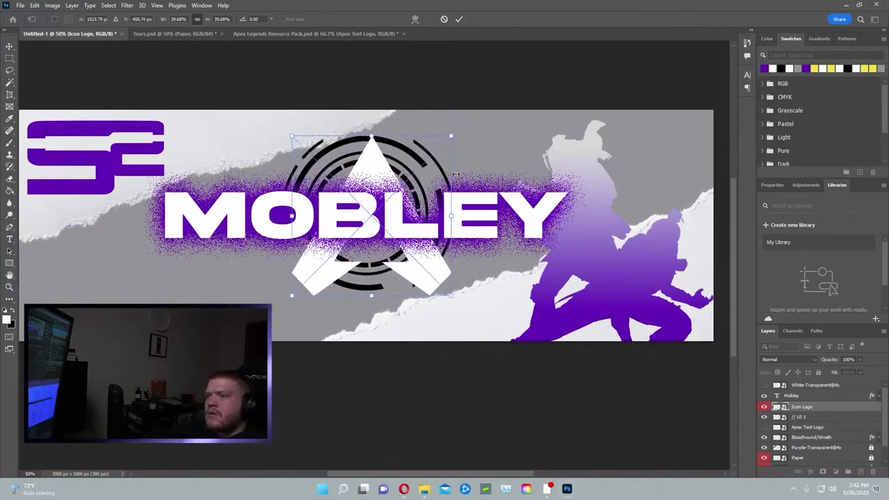
key("Return")
- Try shifting the Icon Logo and // UI 1 circle slightly to the right together, and undo the move
left_click(817, 419)
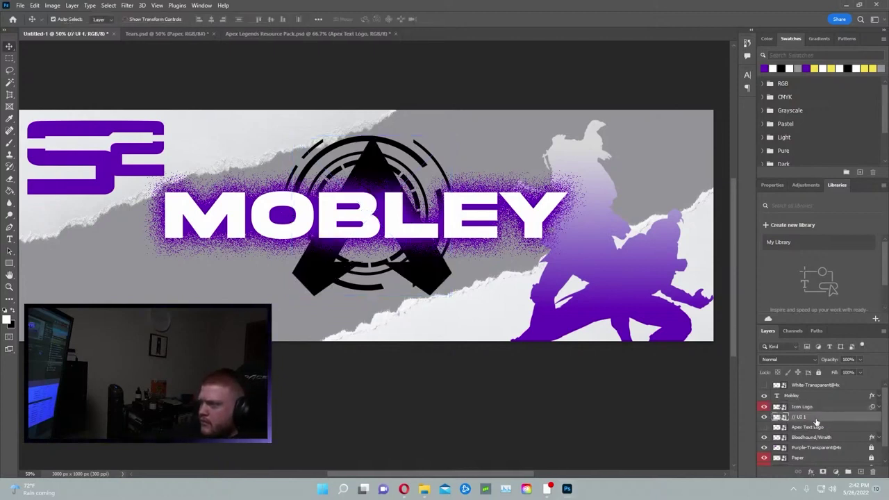
left_click(424, 170, "shift")
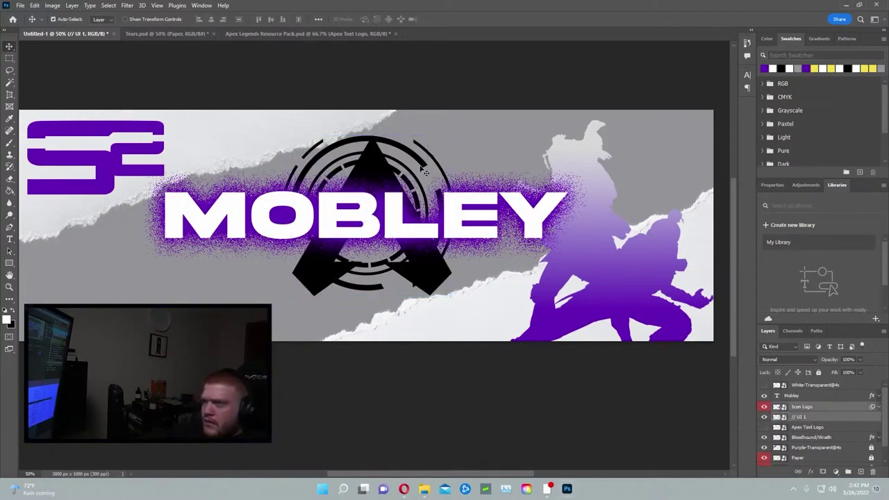
mouse_move(425, 167)
left_mouse_down()
mouse_move(433, 173)
mouse_move(435, 151)
mouse_move(435, 166)
left_mouse_up()
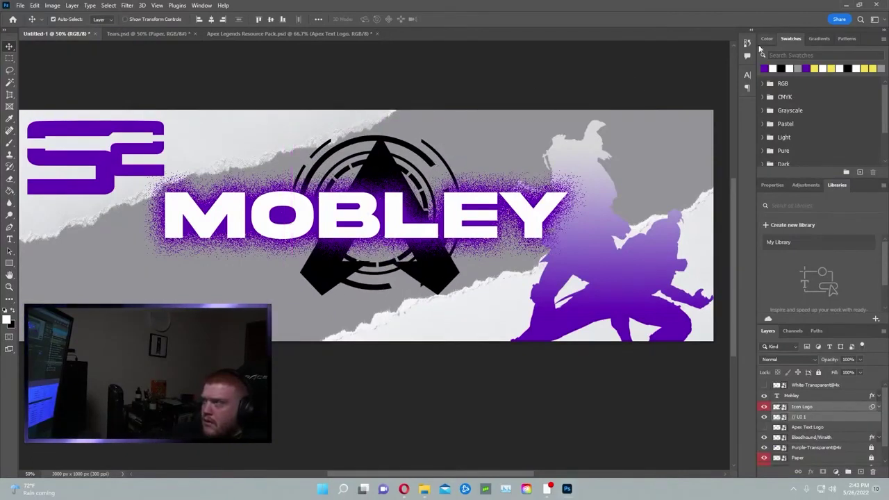
left_click(747, 42)
left_click(721, 463)
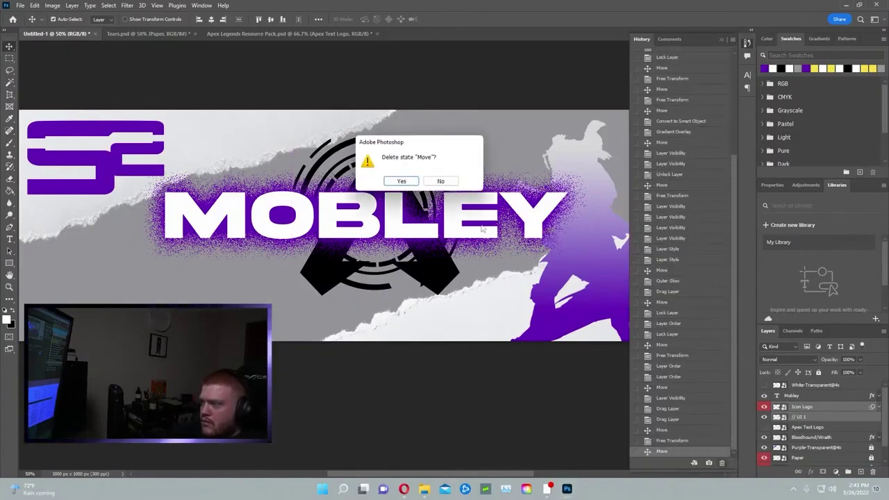
key("Return")
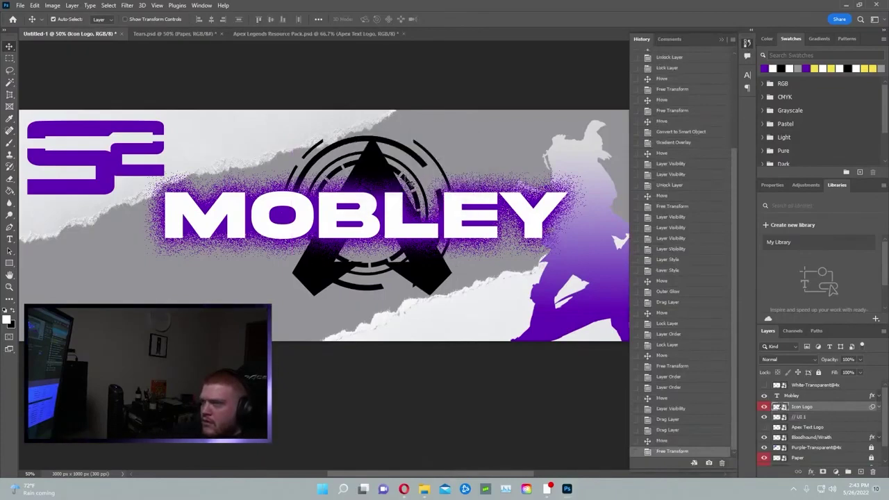
- With the Icon Logo temporarily hidden, nudge the // UI 1 circle slightly downward behind the name text
double_click(816, 407)
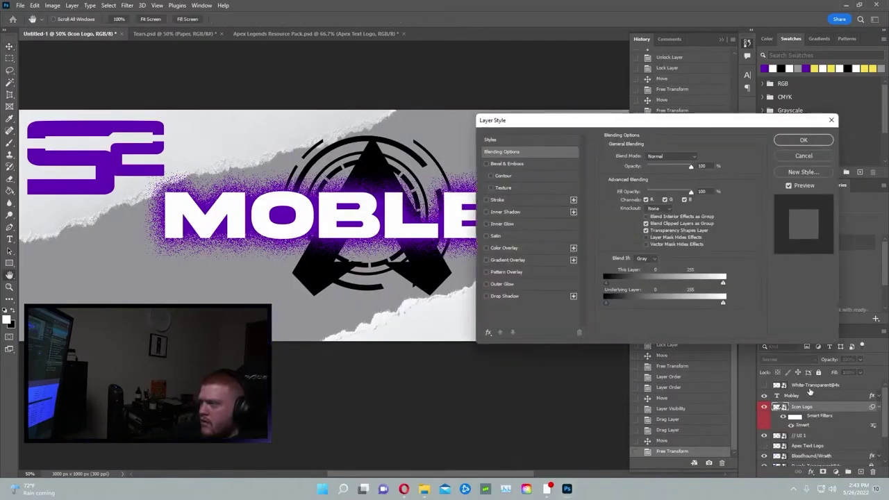
left_click(805, 157)
left_click(810, 417)
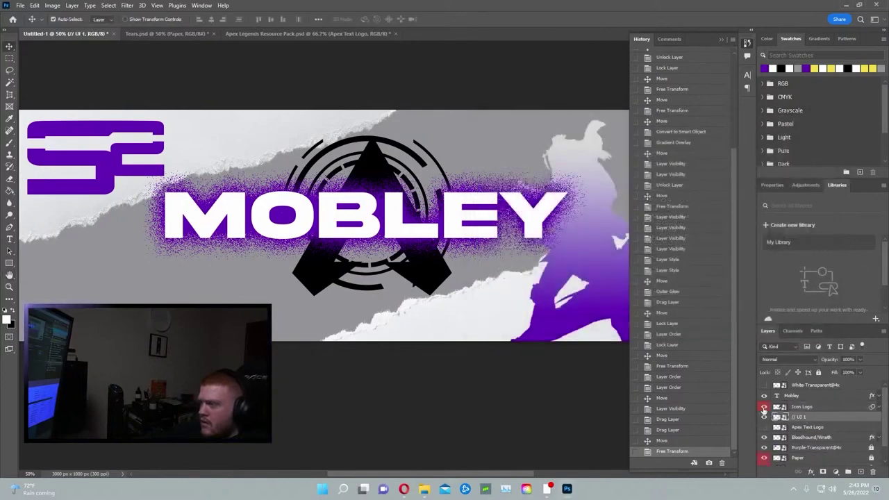
left_click(764, 408)
left_click(764, 407)
left_click(764, 408)
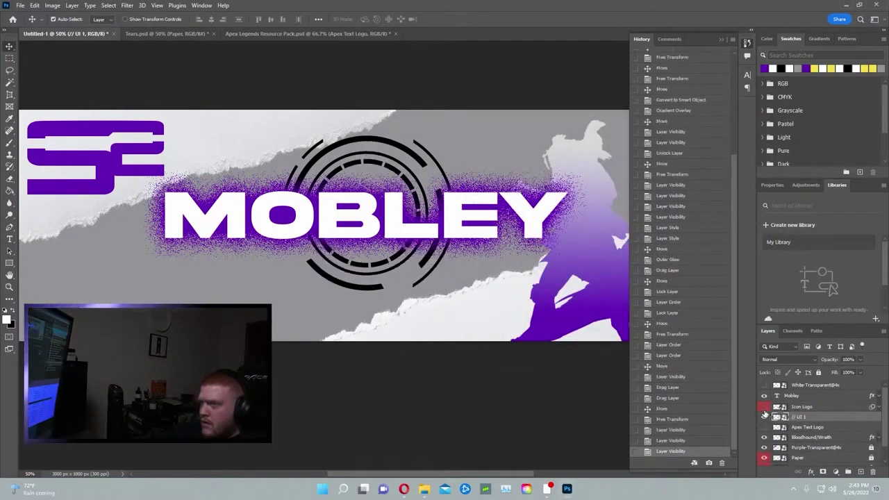
left_click(764, 407)
left_click(764, 407)
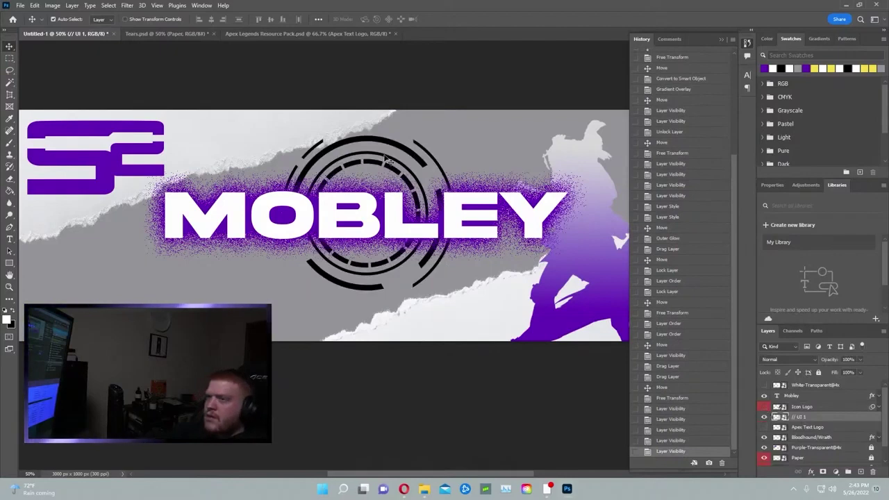
mouse_move(387, 158)
left_mouse_down()
mouse_move(394, 161)
mouse_move(382, 167)
mouse_move(397, 160)
mouse_move(384, 164)
left_mouse_up()
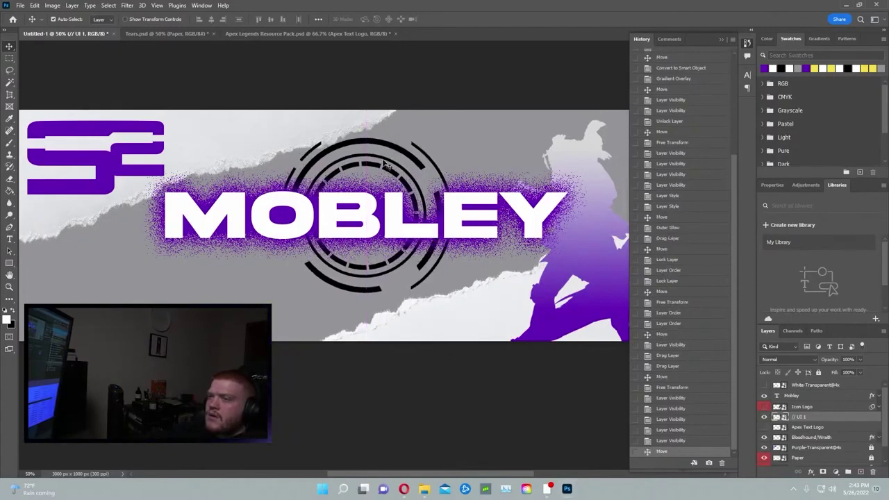
left_click(764, 408)
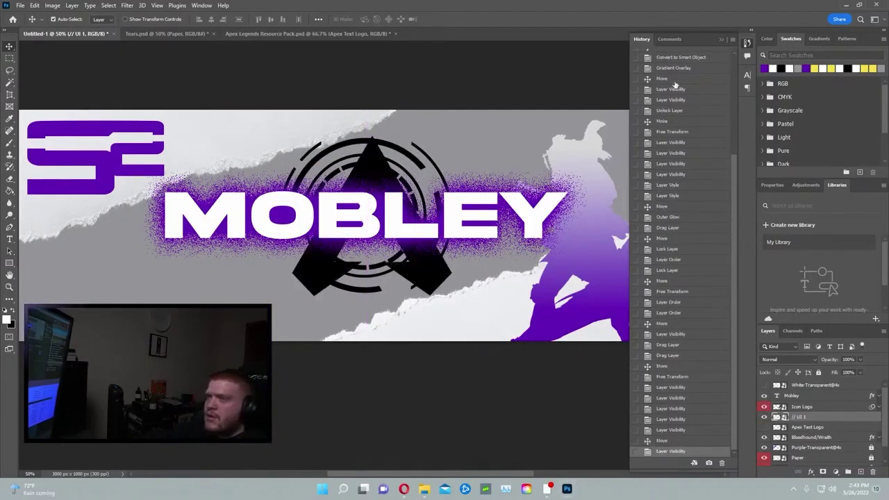
- Lower the // UI 1 circle so the Icon Logo's tip rises above it, and nudge both layers slightly up together
left_click(746, 44)
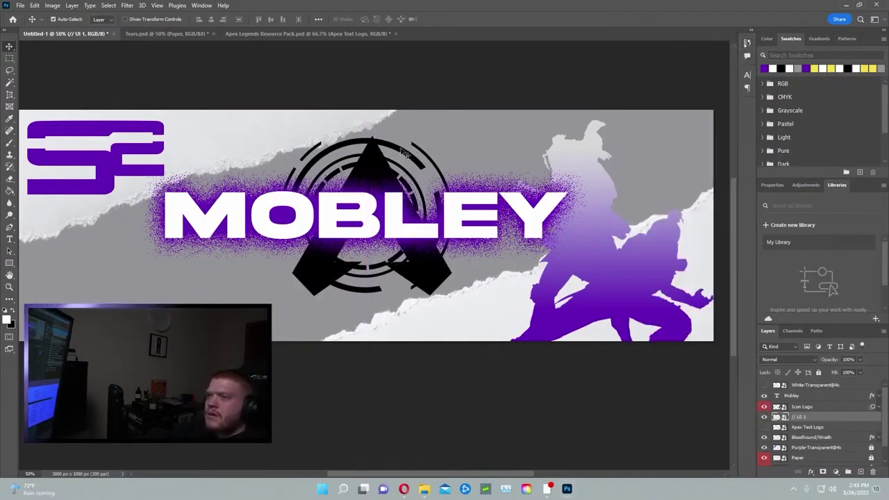
left_click_drag(402, 143, 406, 159)
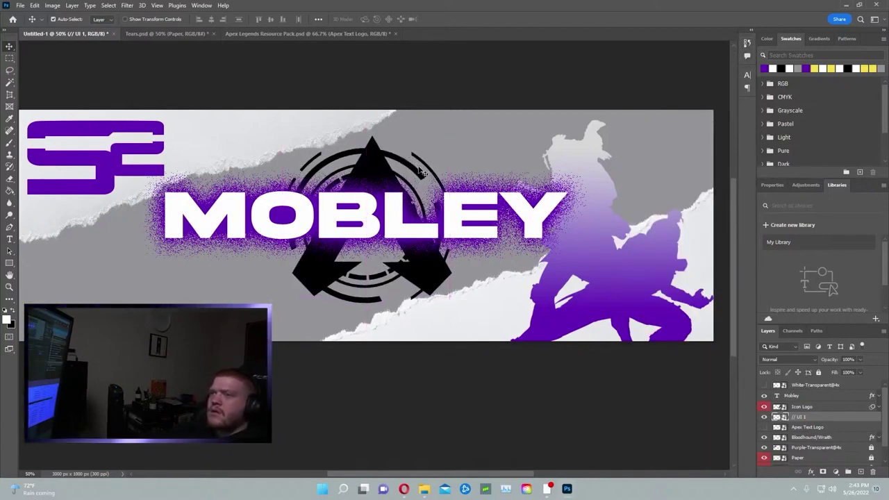
left_click(420, 171, "shift")
left_click_drag(417, 166, 415, 164)
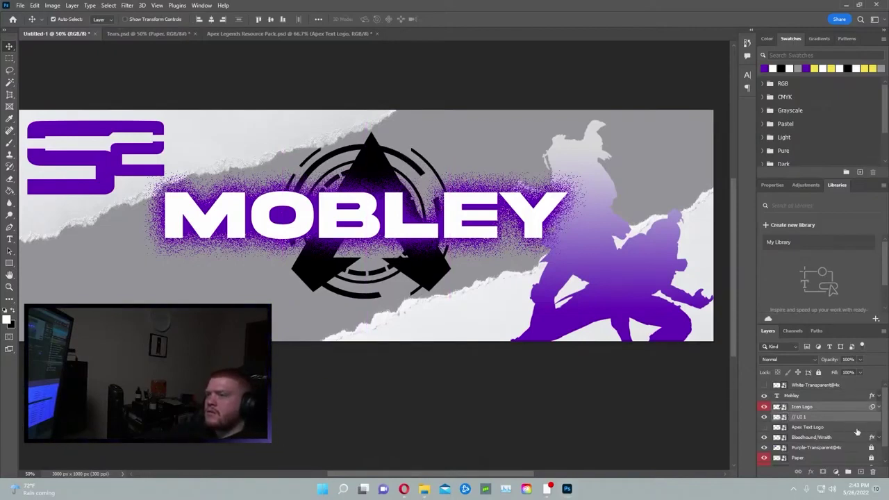
left_click(764, 427)
left_click(765, 427)
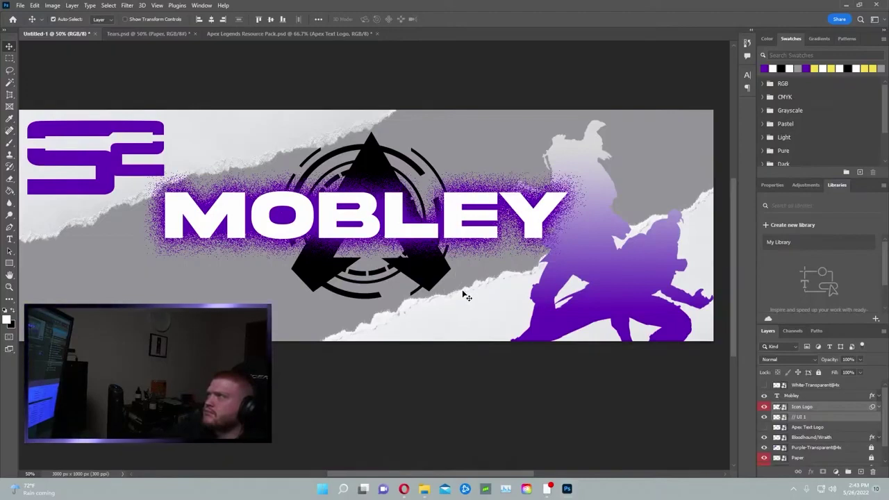
- Unlock the Paper and Paper copy layers and shift the two torn papers slightly outward toward their banner corners
left_click(224, 131)
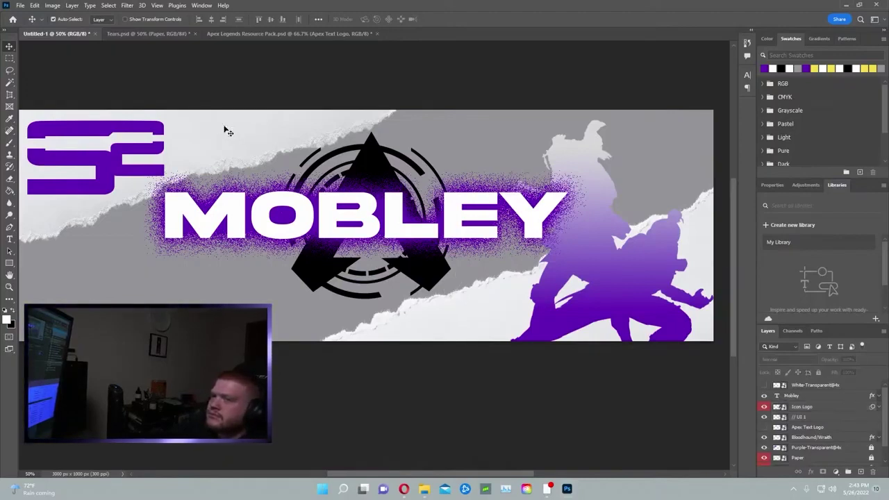
scroll(860, 440, "down", 1)
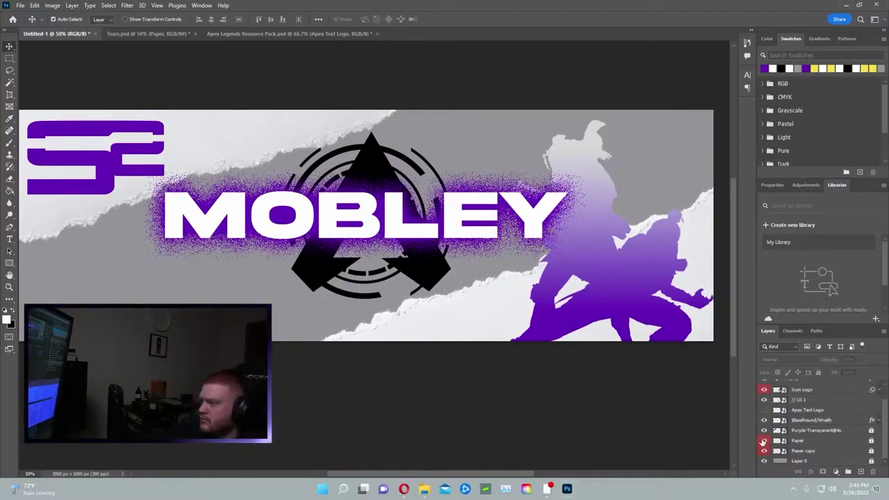
left_click(764, 440)
left_click(764, 440)
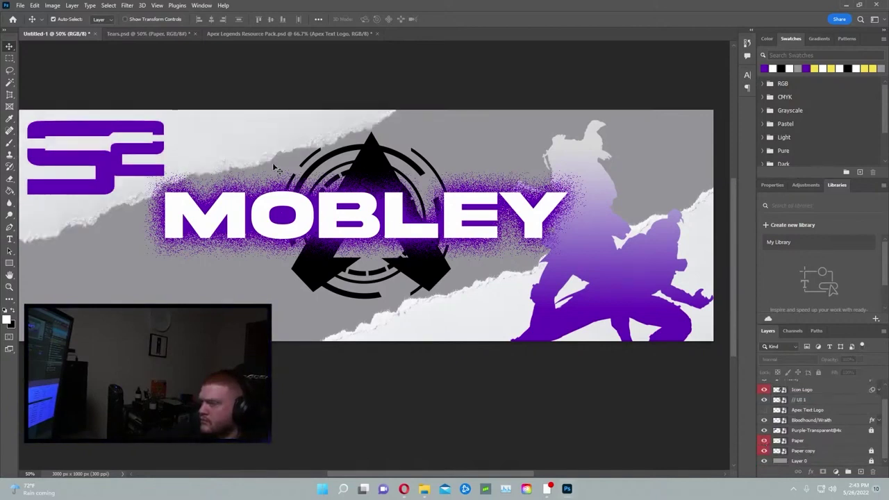
mouse_move(229, 132)
left_mouse_down()
mouse_move(221, 120)
mouse_move(210, 123)
mouse_move(220, 129)
left_mouse_up()
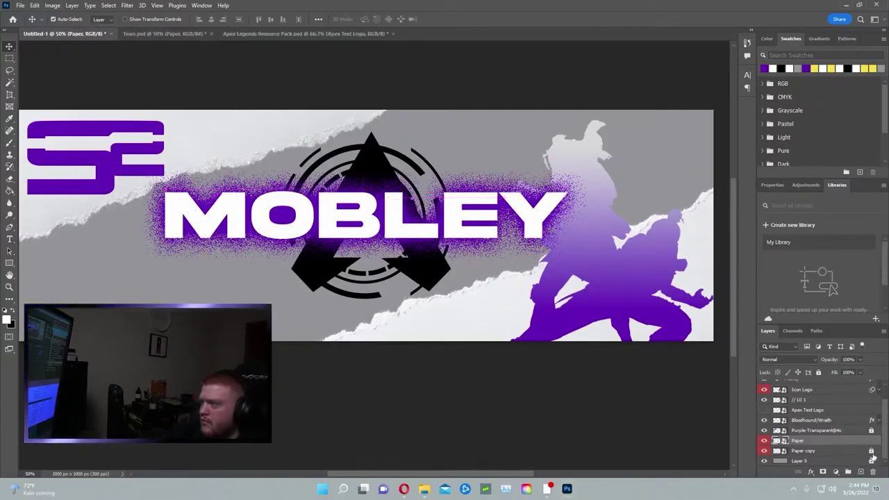
mouse_move(477, 321)
left_mouse_down()
mouse_move(490, 312)
mouse_move(488, 326)
left_mouse_up()
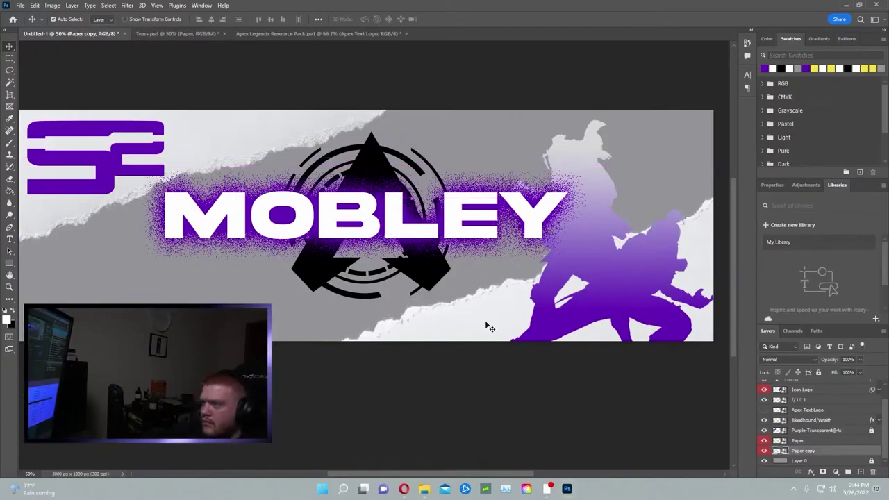
- Try to recolor the Paper copy layer with a black Paint Bucket fill, and check its layer style options for a recolor
right_click(704, 268)
key("Escape")
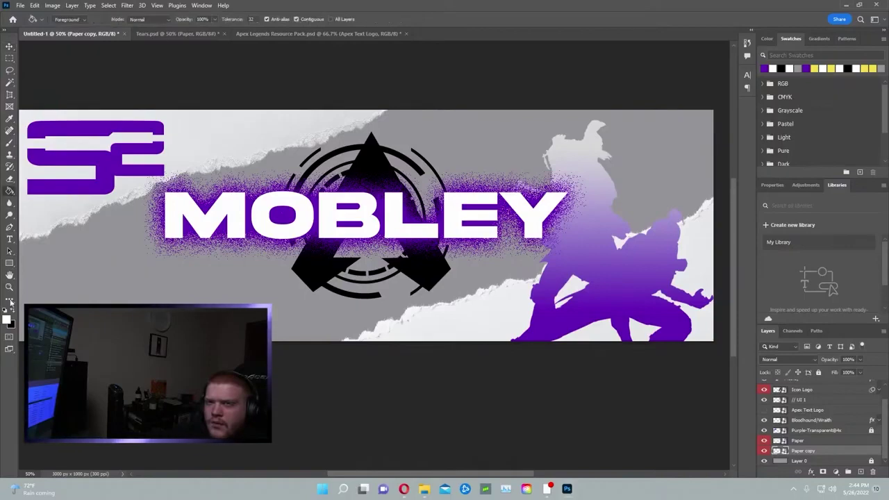
key("g")
key("x")
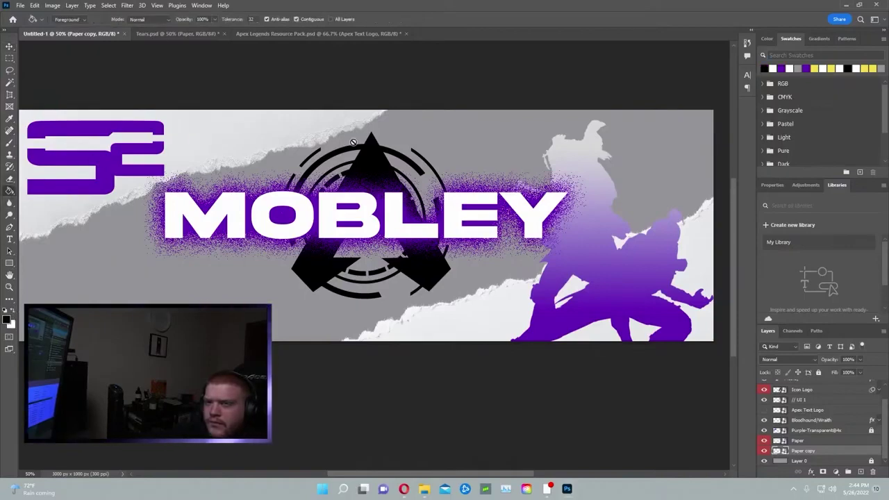
right_click(816, 452)
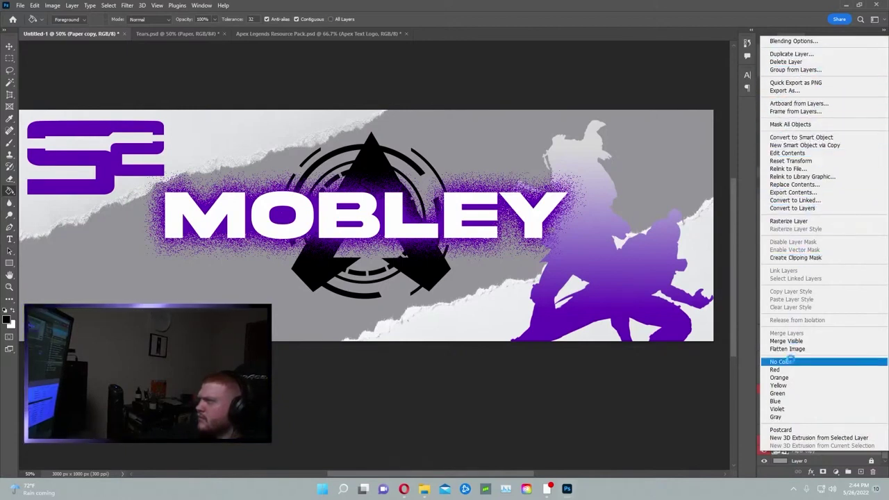
left_click(669, 405)
double_click(805, 451)
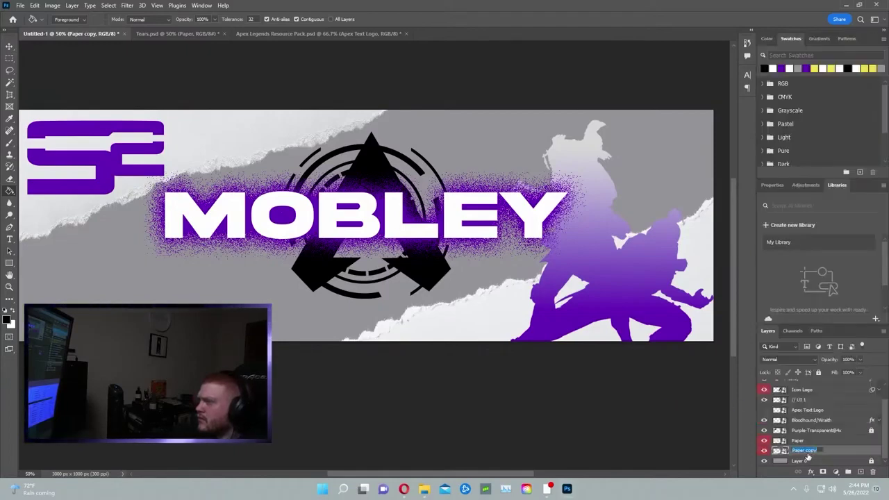
double_click(843, 453)
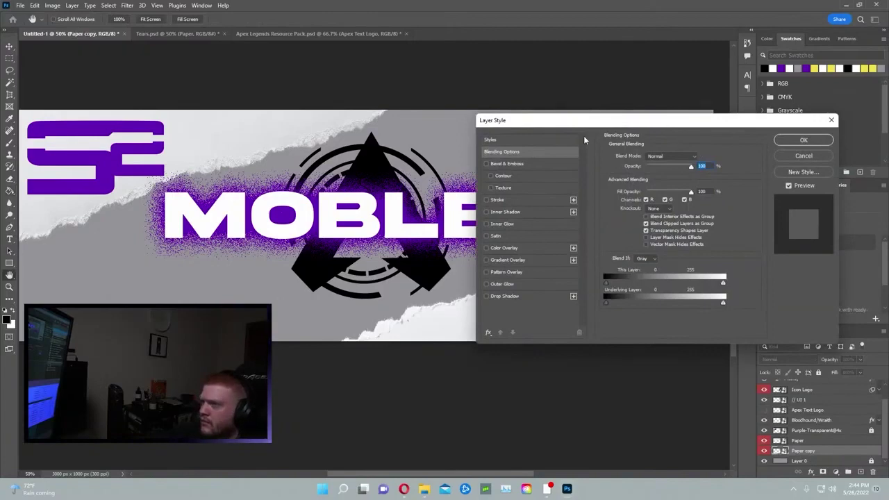
left_click(803, 156)
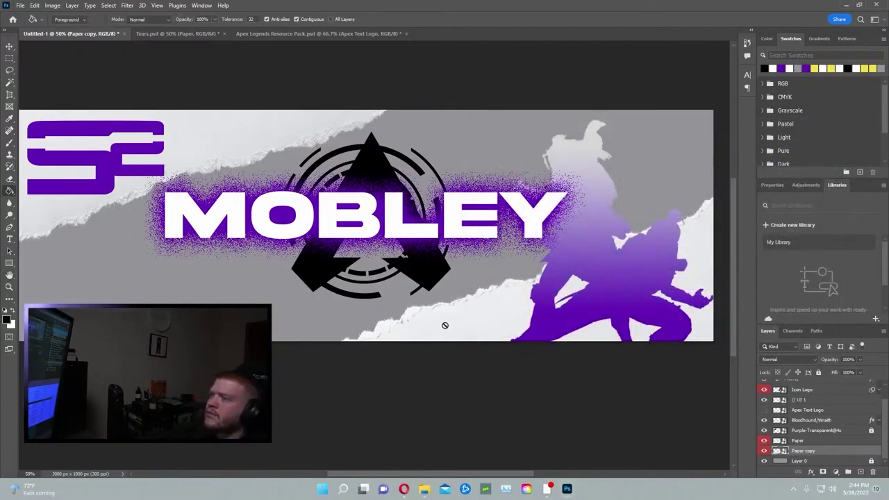
right_click(515, 316)
key("Escape")
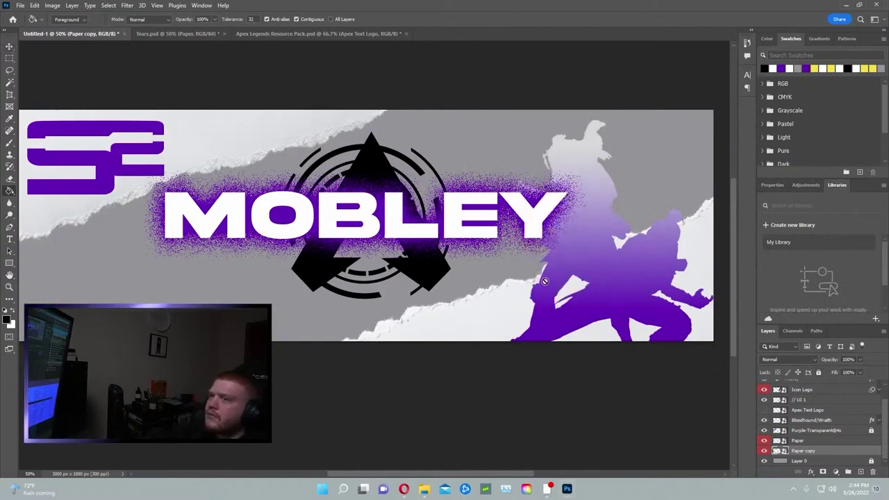
key("v")
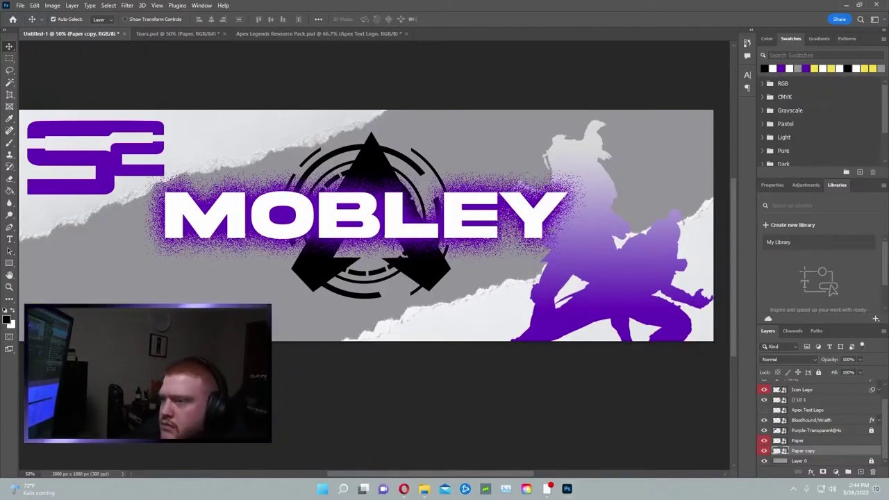
left_click(264, 36)
left_click(87, 33)
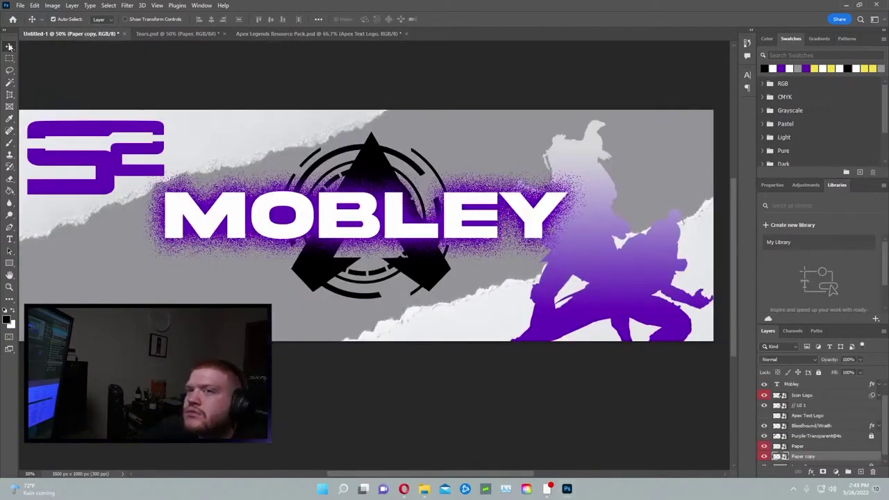
- Add a black 14 pt text line reading ITS followed by the gamer name, beneath the start of the large name text
left_click(9, 239)
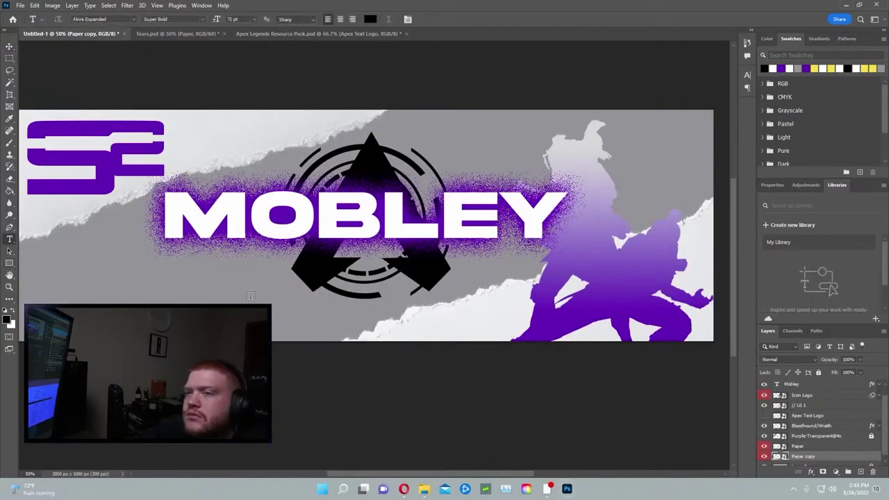
left_click(197, 276)
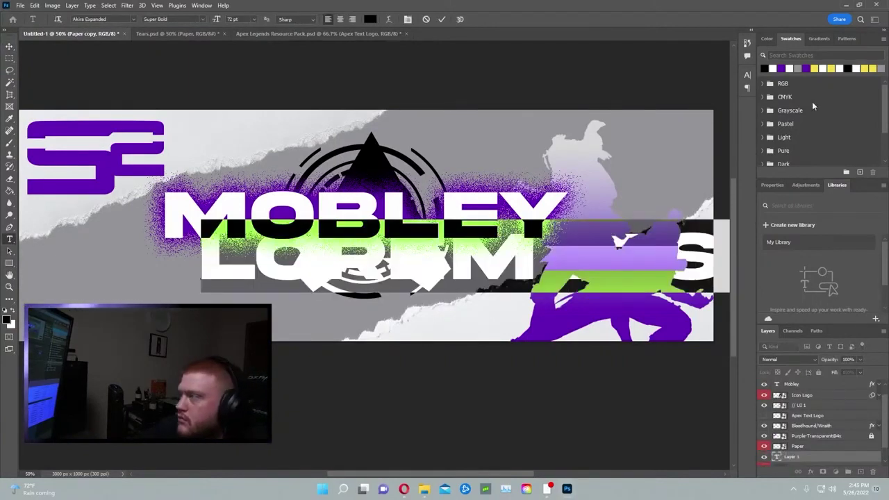
left_click(747, 74)
left_click(679, 99)
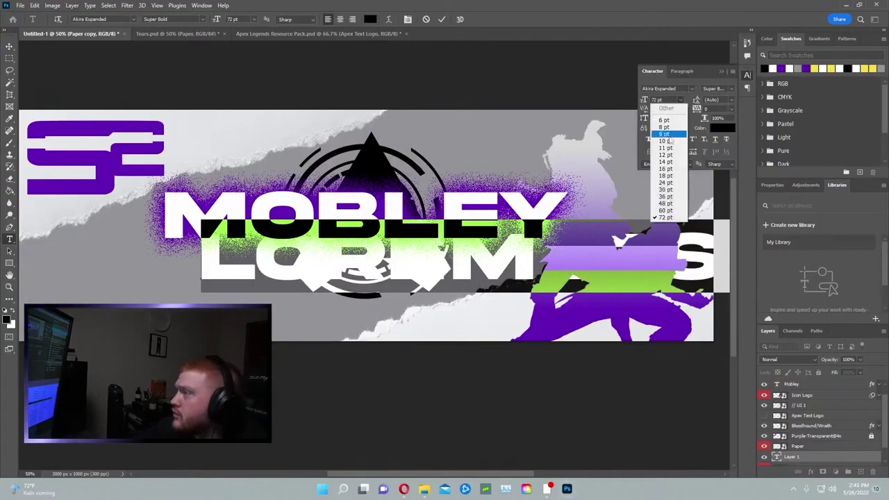
left_click(666, 162)
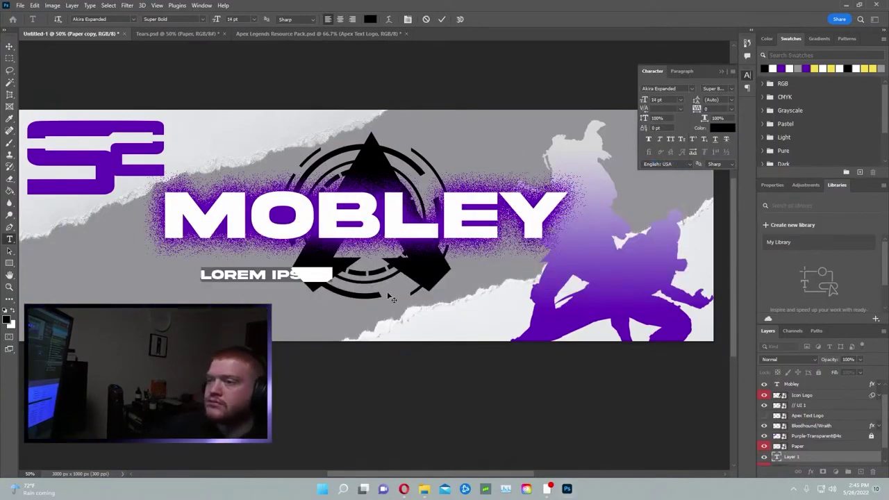
type("ITS")
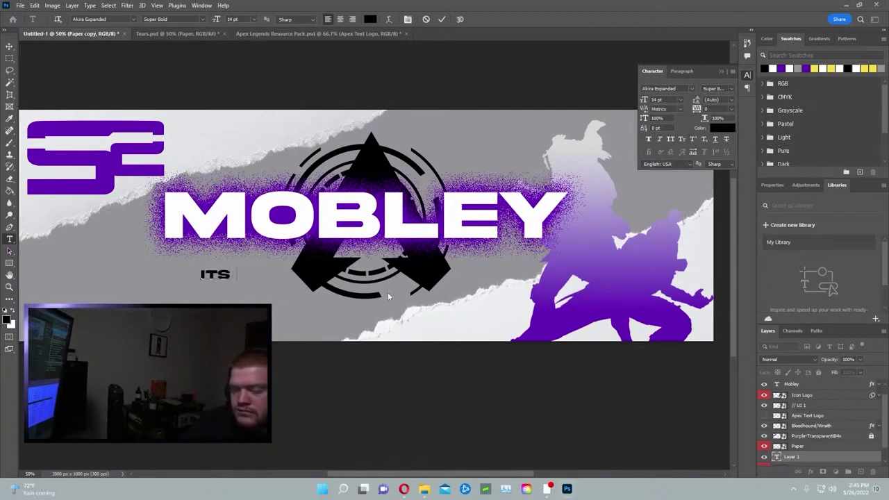
type(" MOBLE")
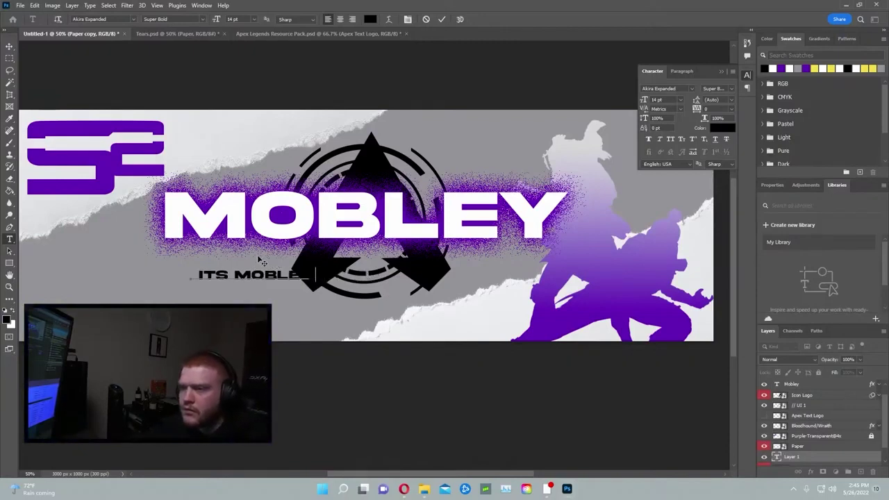
type("Y:")
left_click_drag(263, 261, 230, 255)
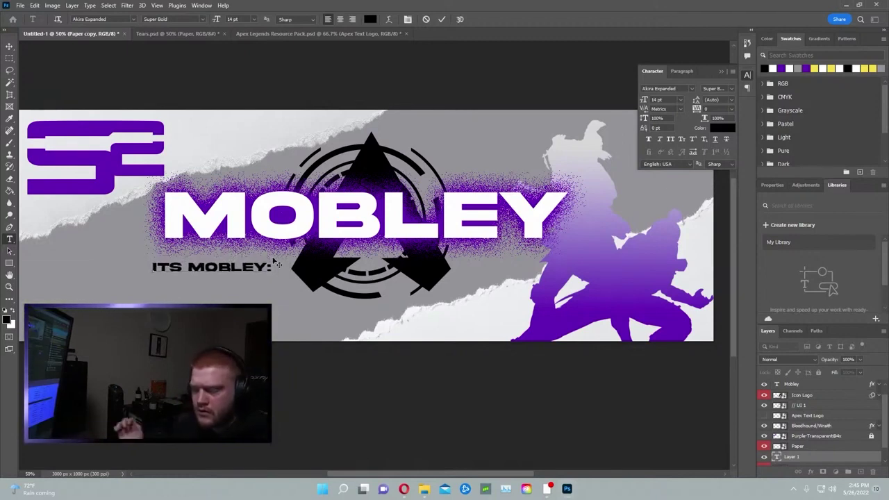
key("BackSpace")
key("Return")
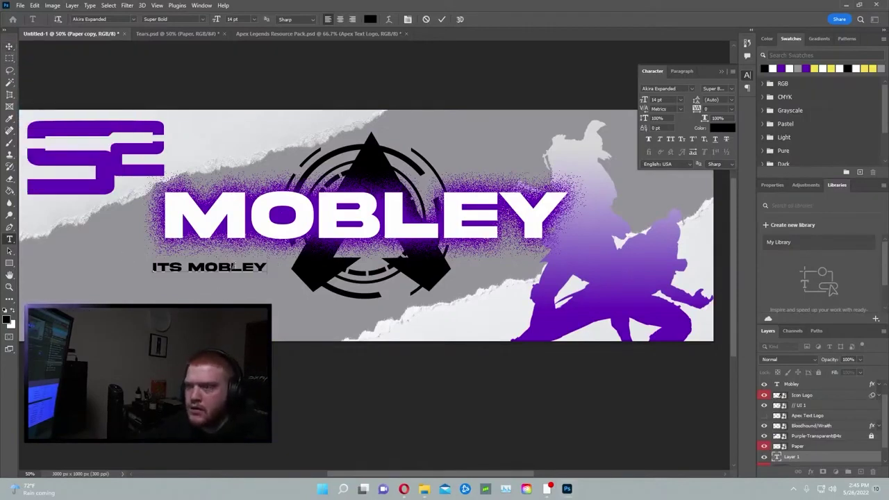
left_click(10, 46)
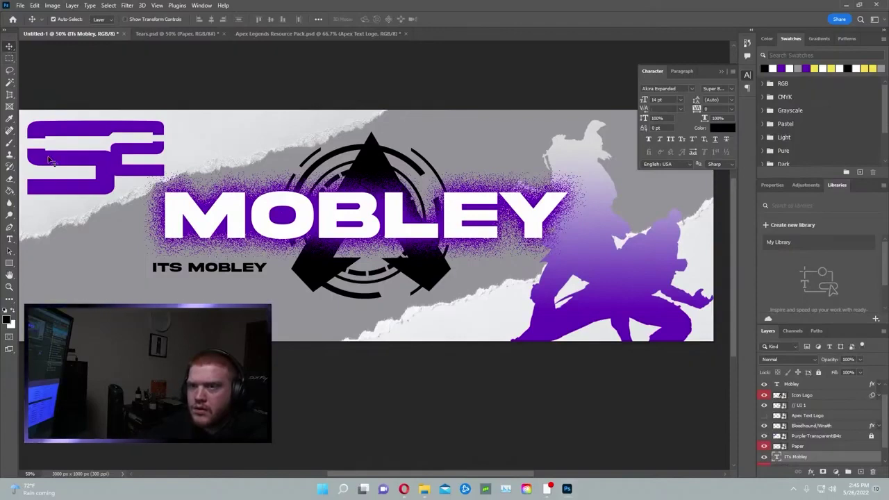
- Add a second text line reading ON YOUTUBE below the ITS line
key("t")
left_click(174, 291)
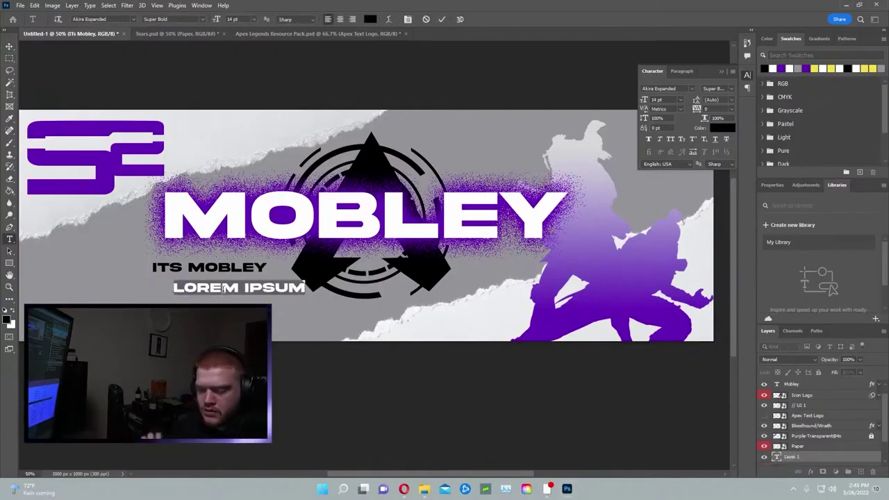
type("on")
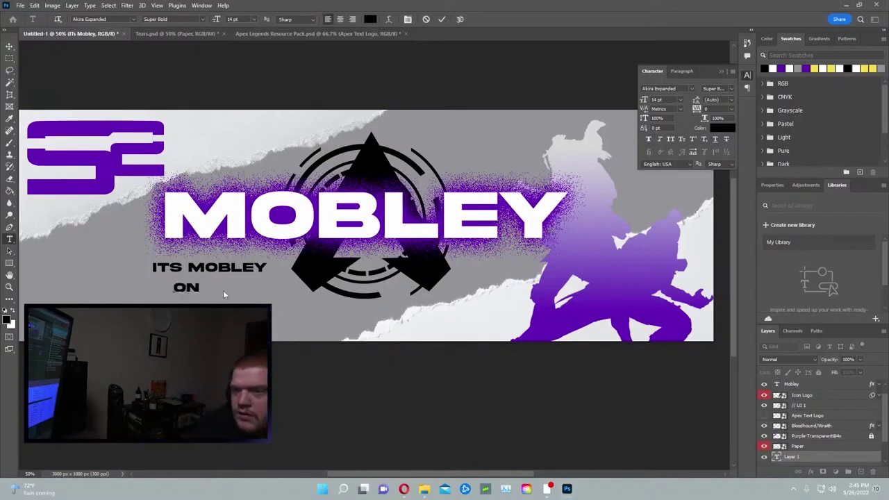
type(" you")
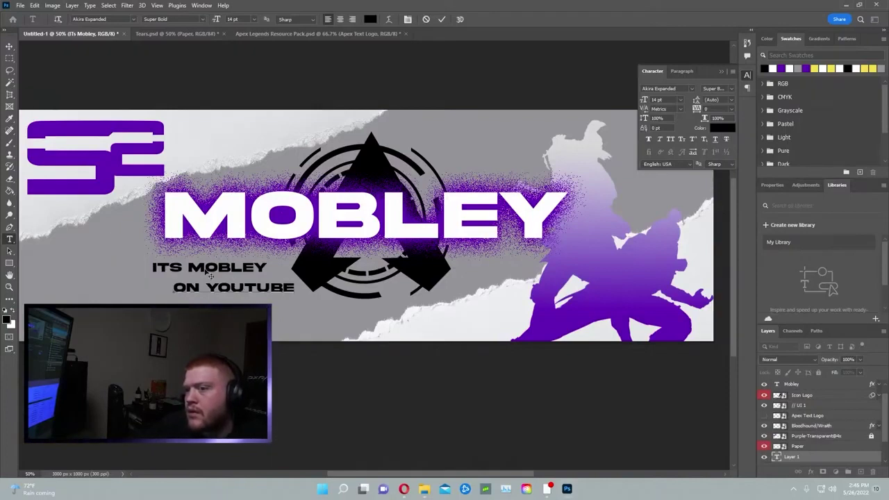
- Recolor the word YOUTUBE with the S logo's purple (6200b5) and move its text line left beneath the ITS line
double_click(237, 288)
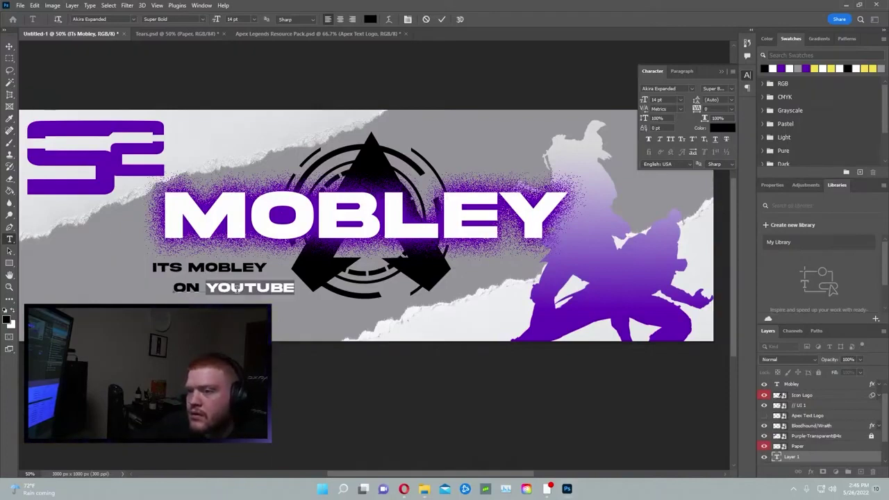
left_click(723, 128)
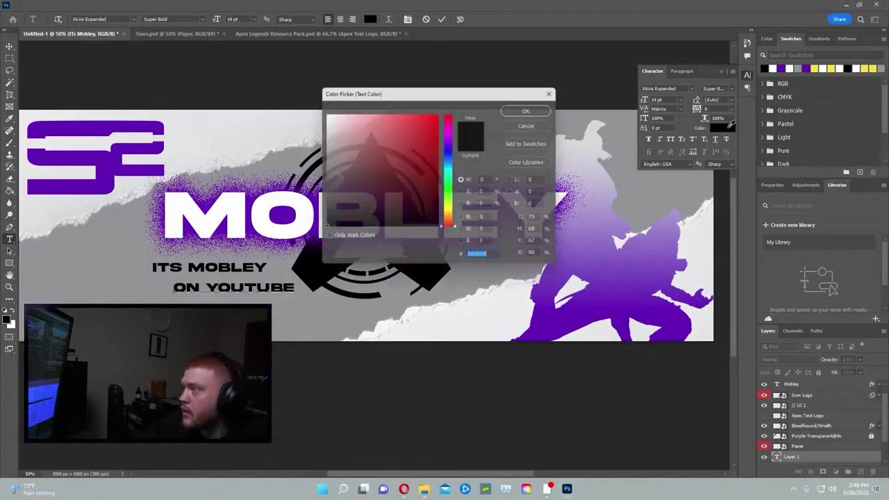
left_click(67, 129)
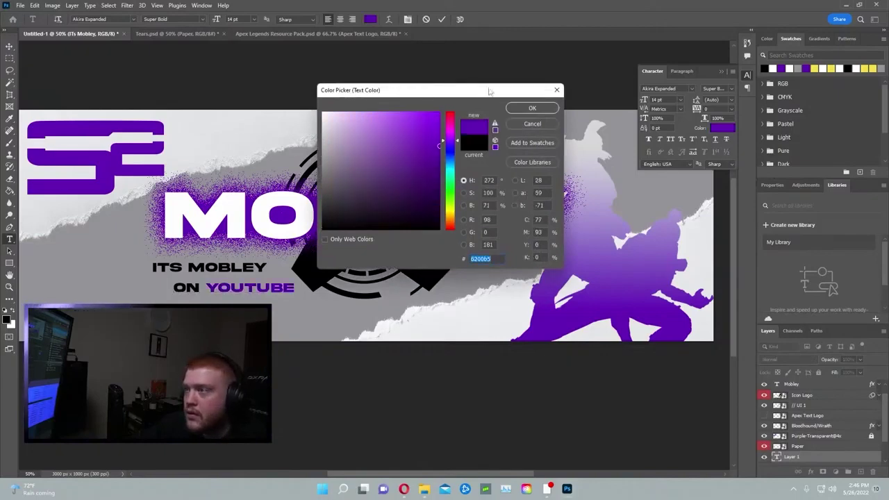
left_click(532, 108)
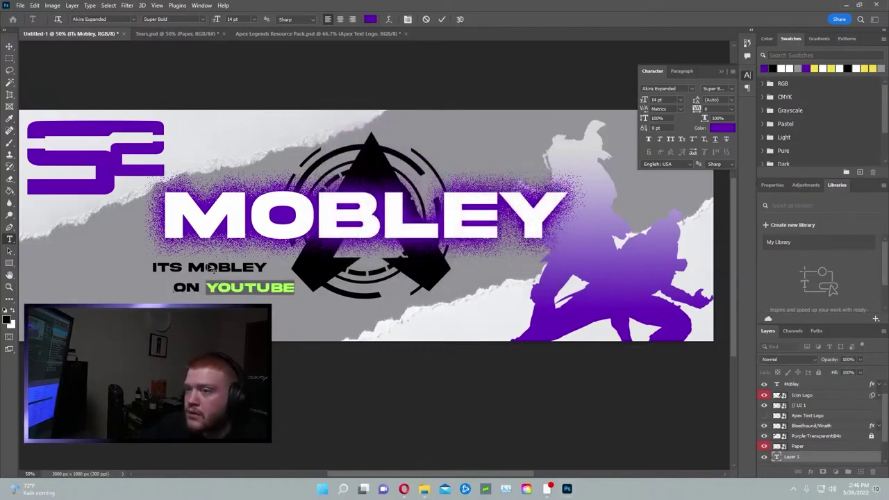
left_click(202, 289)
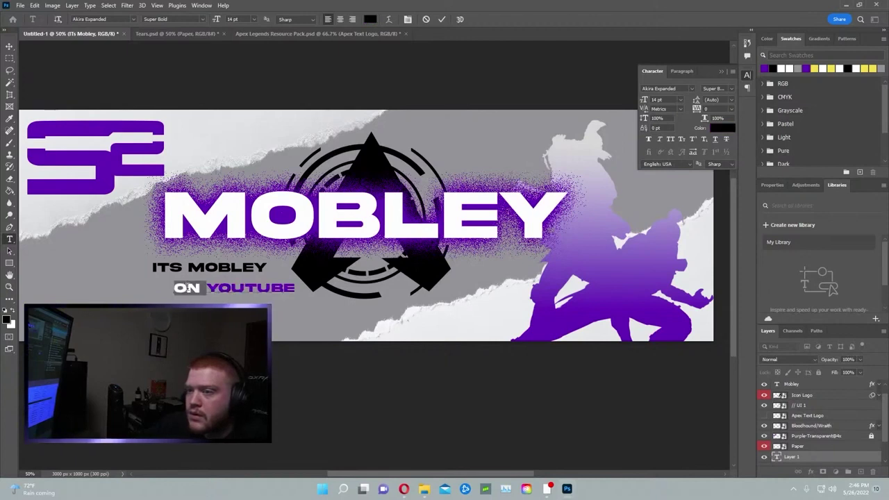
key("ctrl+a")
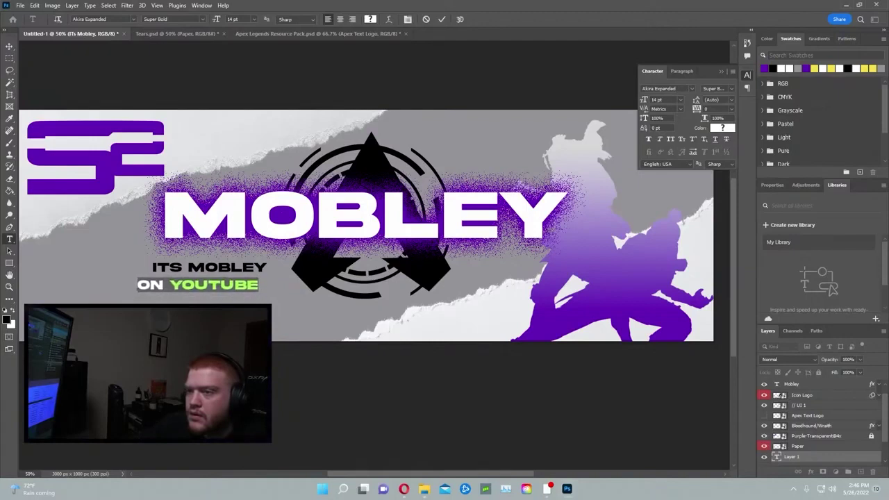
left_click(9, 47)
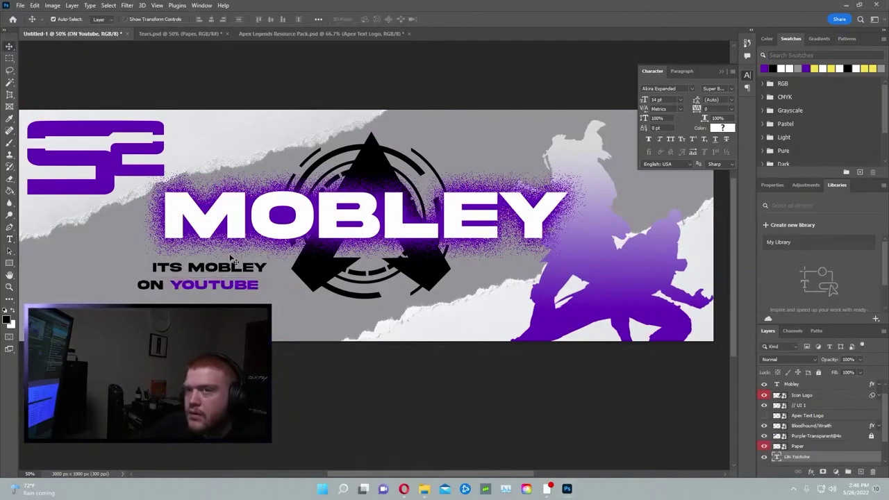
- Recolor the ITS text line white, sampled from the large name text, and shift it slightly left above ON YOUTUBE
double_click(231, 273)
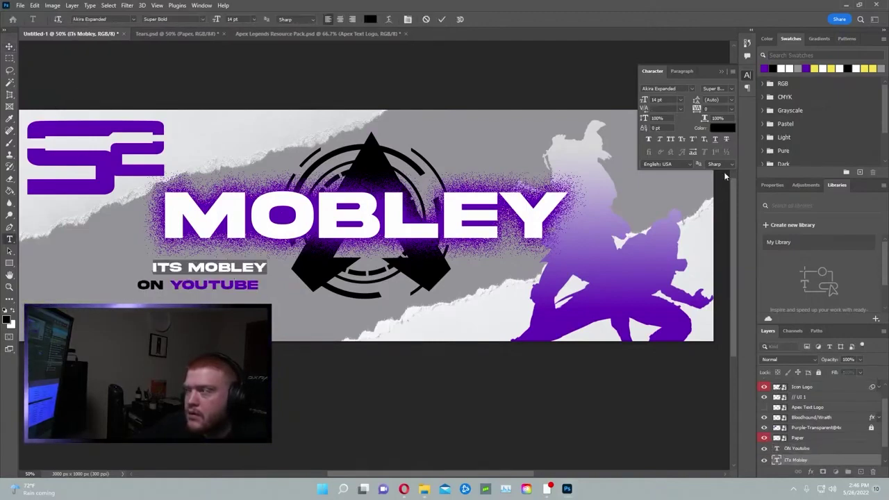
left_click(727, 132)
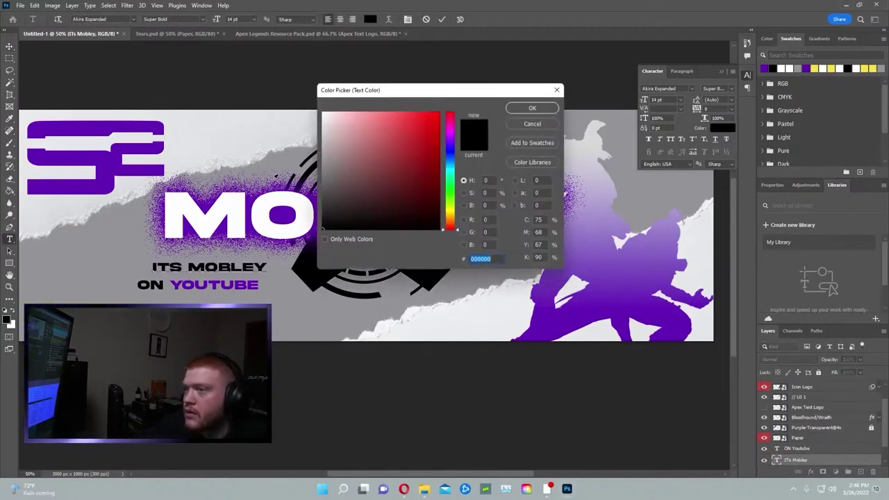
left_click(289, 196)
left_click(532, 109)
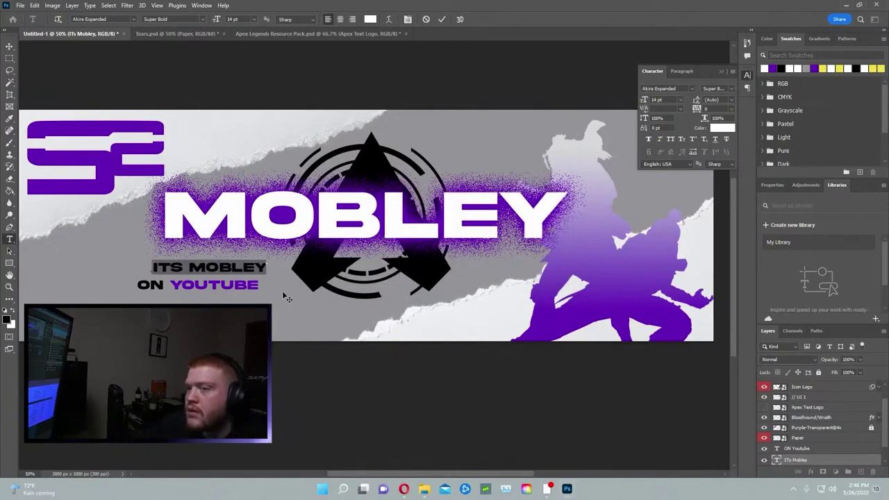
left_click_drag(282, 297, 278, 297)
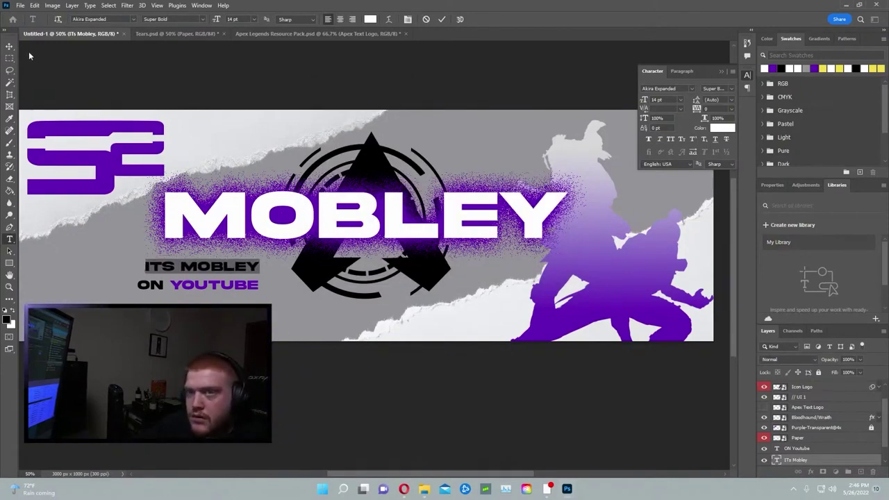
left_click(9, 46)
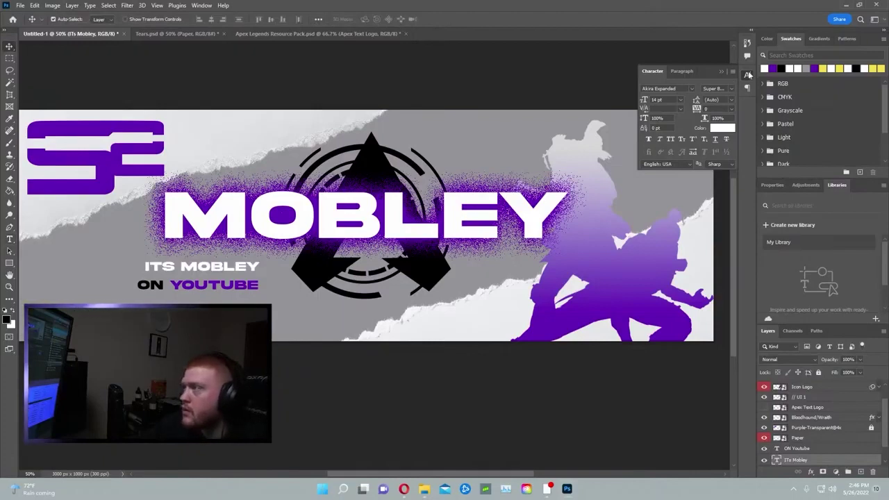
left_click(748, 74)
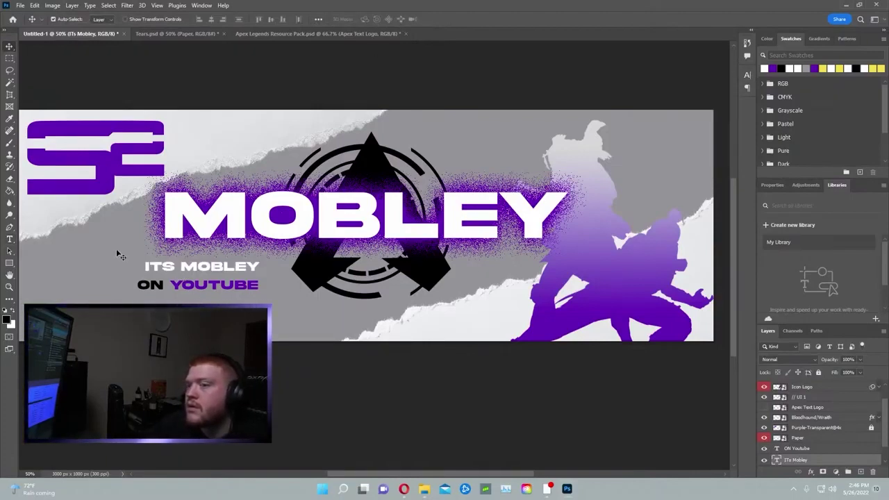
left_click(302, 318)
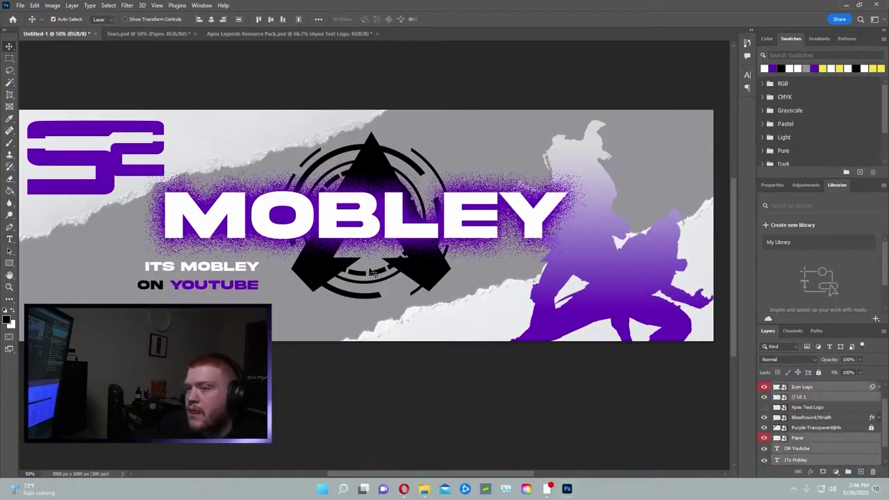
left_click_drag(220, 288, 216, 279)
left_click(747, 44)
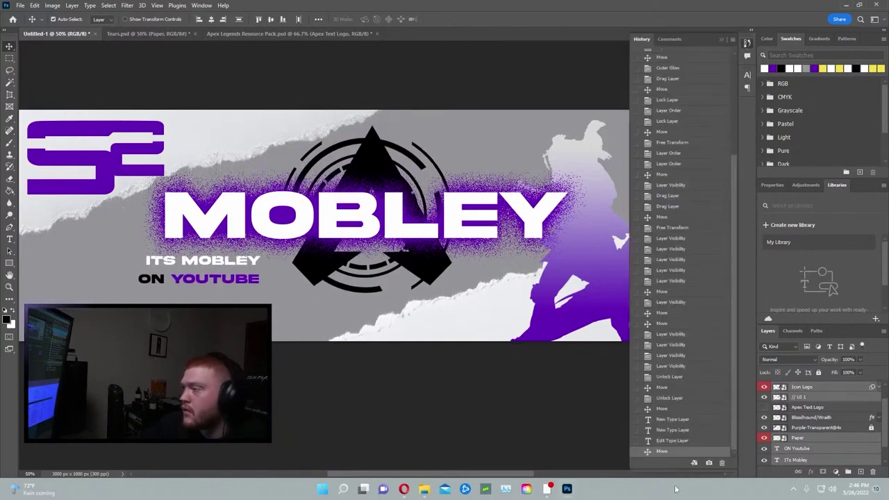
left_click(723, 463)
left_click(409, 184)
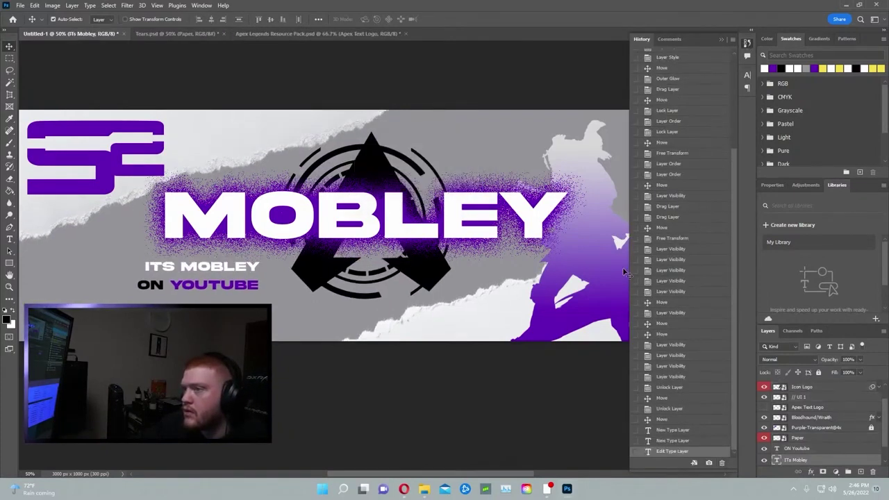
left_click(747, 43)
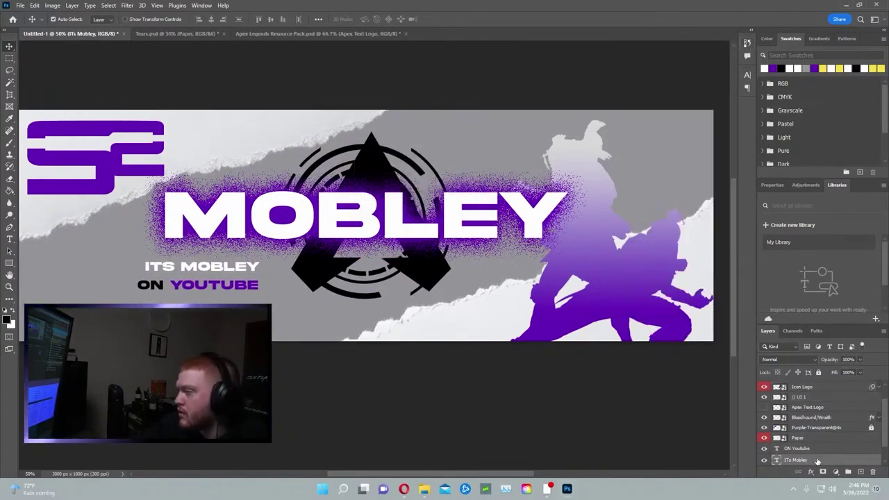
double_click(807, 448)
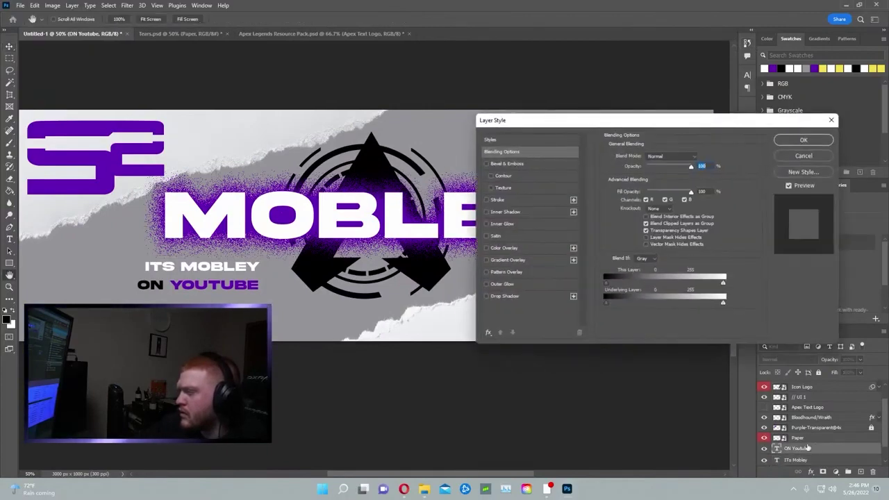
left_click(803, 155)
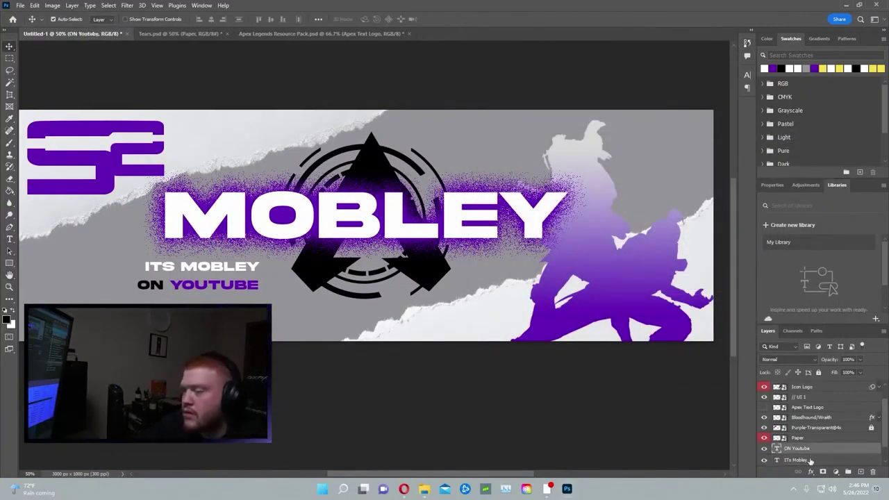
- With the ON YOUTUBE layer hidden, shift the ITS text line slightly left and enlarge it to 18 pt
left_click(764, 449)
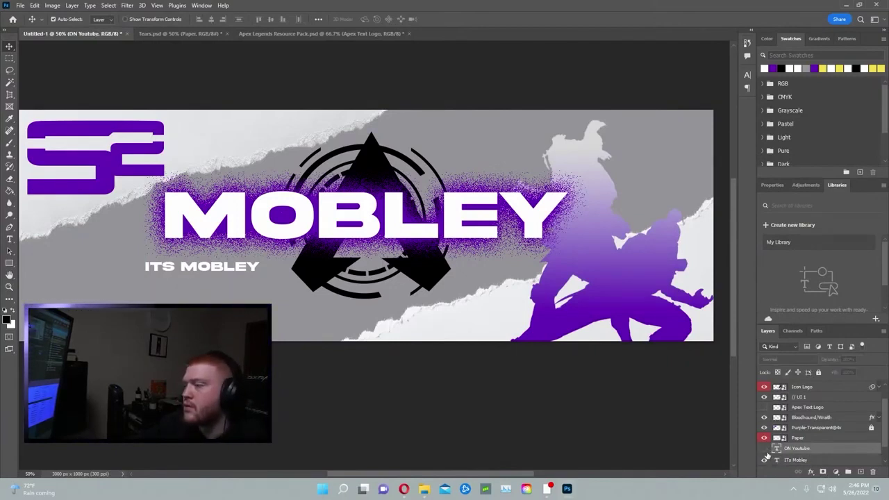
mouse_move(182, 269)
left_mouse_down()
mouse_move(177, 278)
mouse_move(191, 267)
left_mouse_up()
double_click(191, 266)
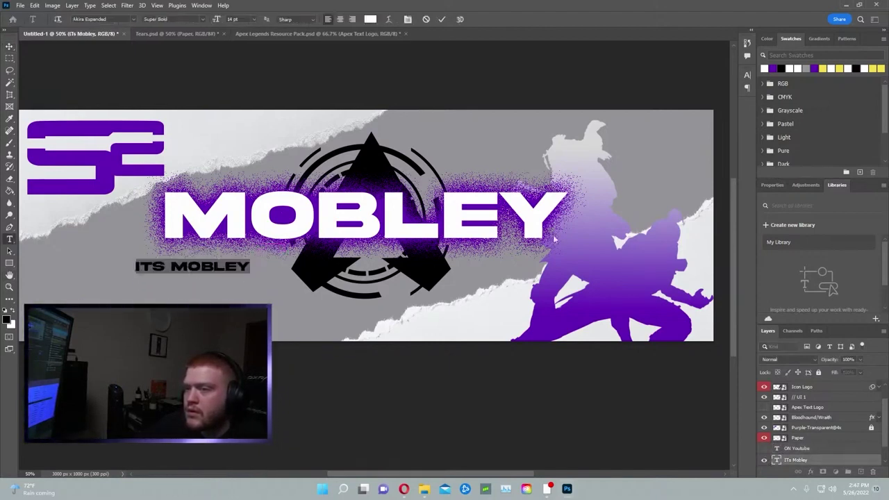
left_click(747, 75)
left_click(681, 100)
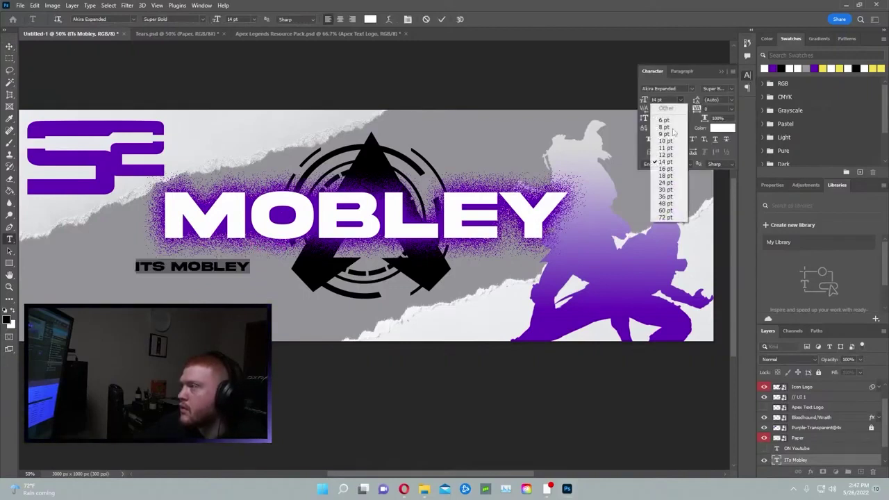
left_click(664, 176)
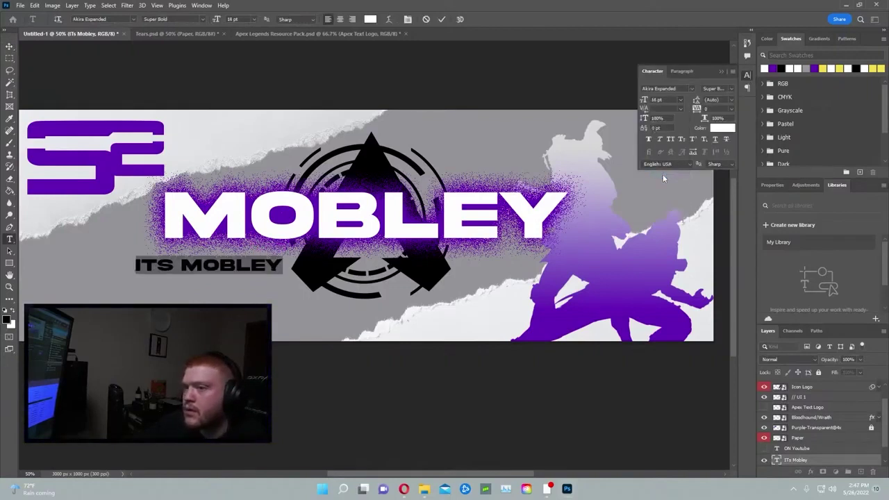
- Reduce the ITS text line to 12 pt and make the ON YOUTUBE layer visible again
left_click(681, 100)
left_click(673, 167)
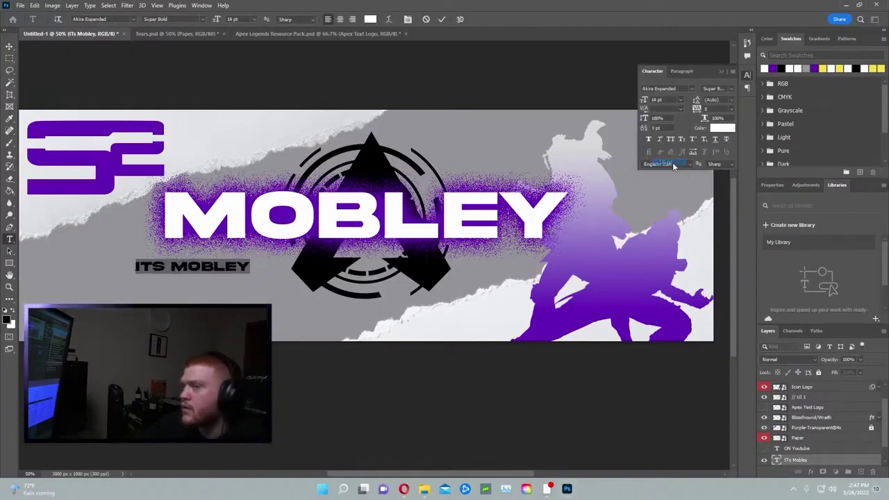
left_click(680, 100)
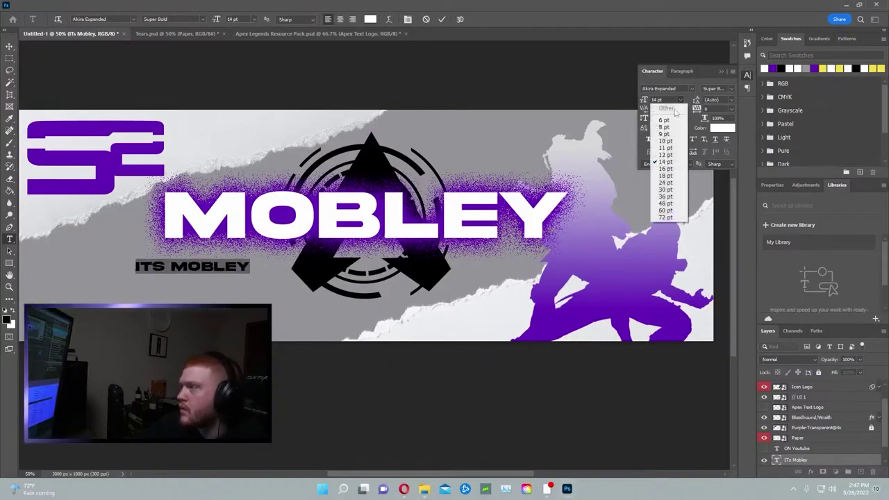
left_click(665, 155)
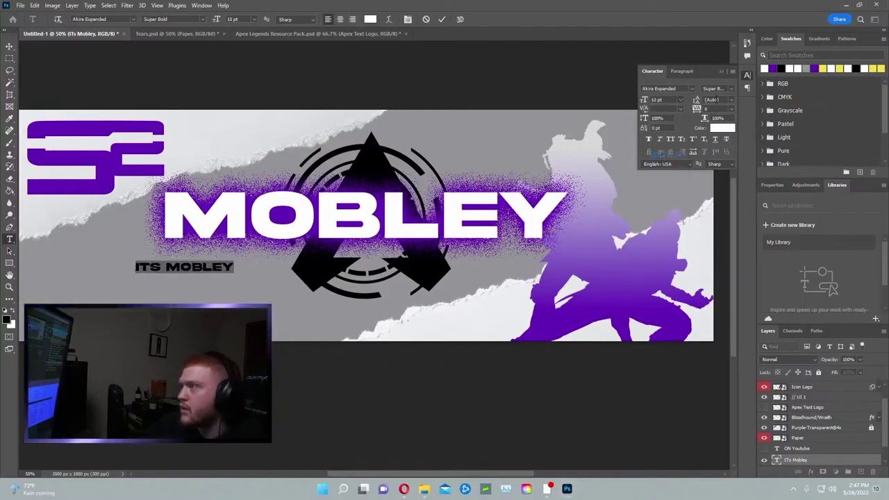
left_click(748, 75)
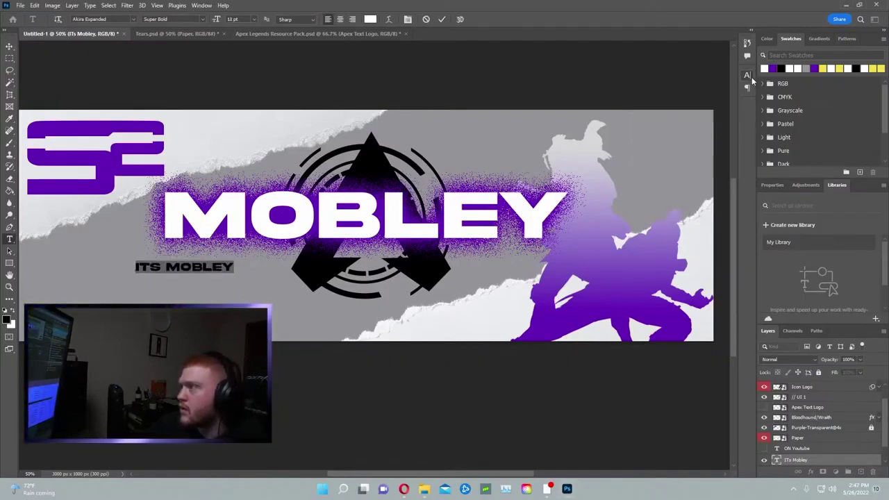
key("Escape")
key("v")
left_click(764, 447)
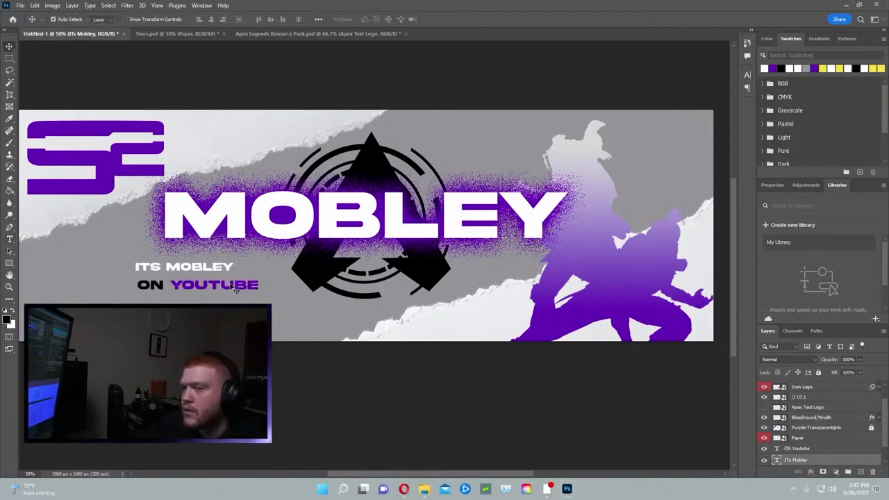
- Set the ON YOUTUBE text to 12 pt and move it right and slightly up, offset just beneath the ITS line
double_click(232, 285)
left_click(748, 75)
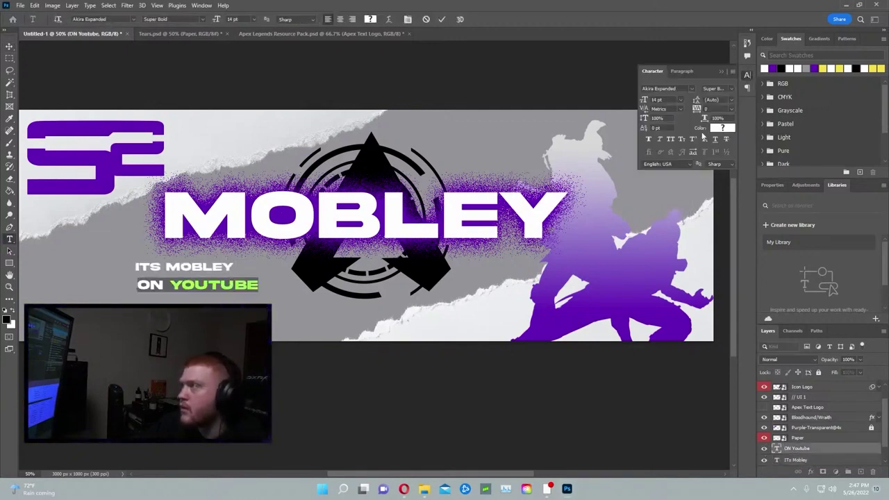
left_click(680, 101)
left_click(665, 155)
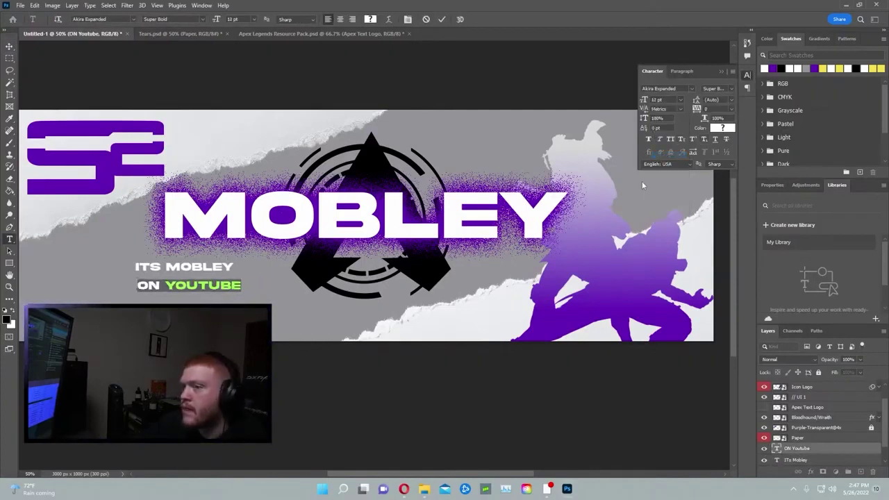
left_click(748, 75)
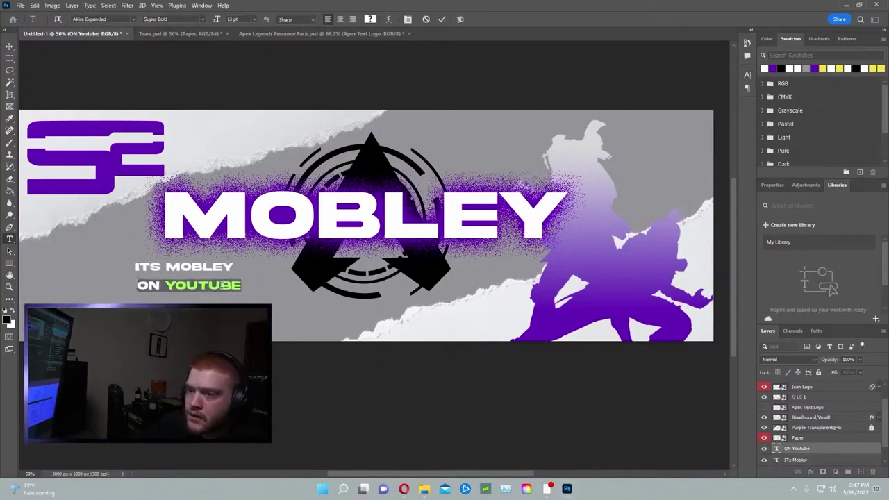
left_click_drag(230, 304, 258, 297)
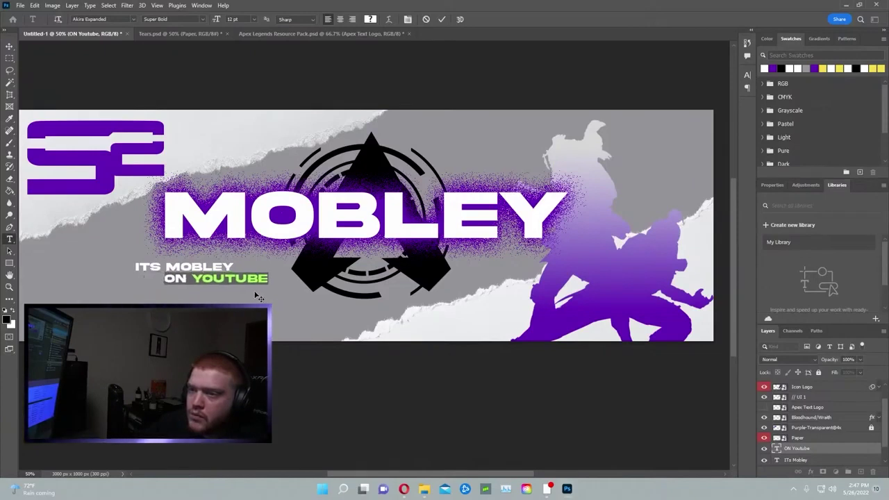
key("Escape")
key("v")
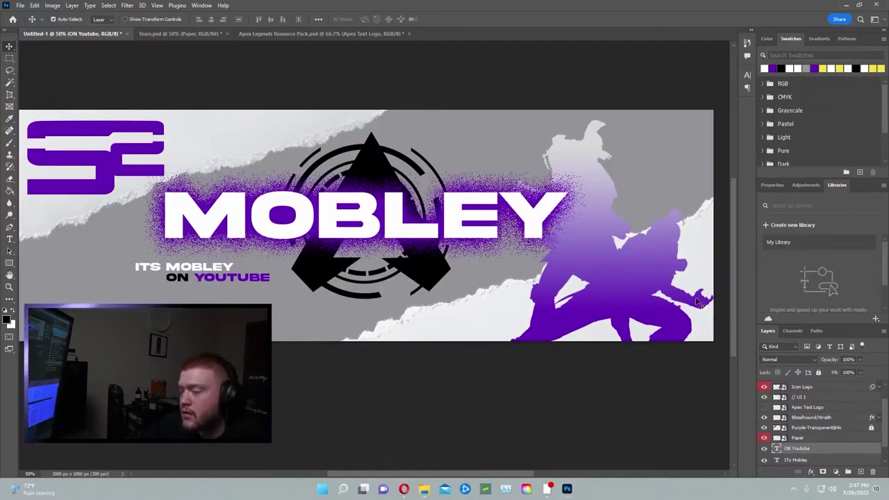
- Move the ON YOUTUBE line and the ITS line further down toward the banner's lower edge, keeping their staggered arrangement
left_click(798, 437)
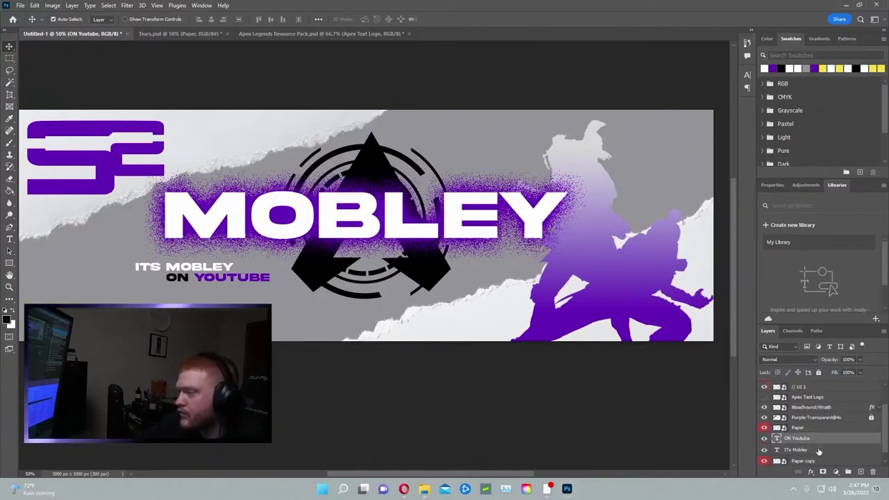
key("ctrl+j")
left_click_drag(261, 280, 270, 303)
left_click_drag(213, 266, 212, 285)
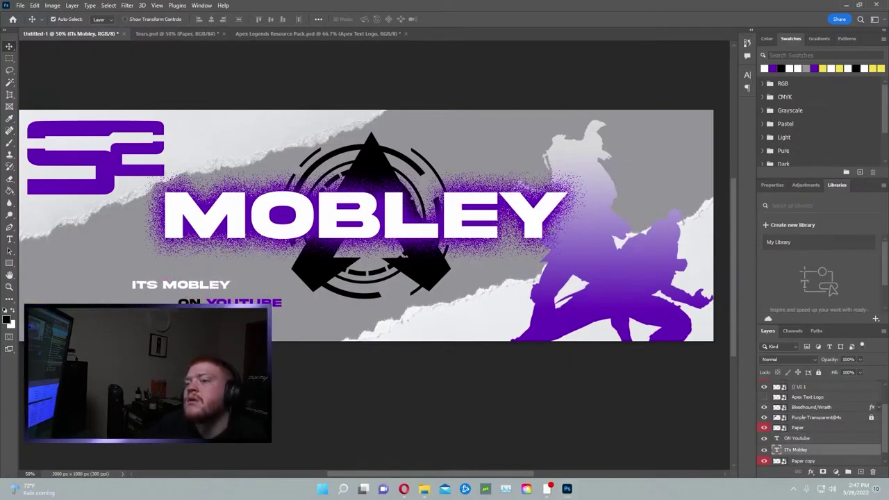
left_click(461, 79)
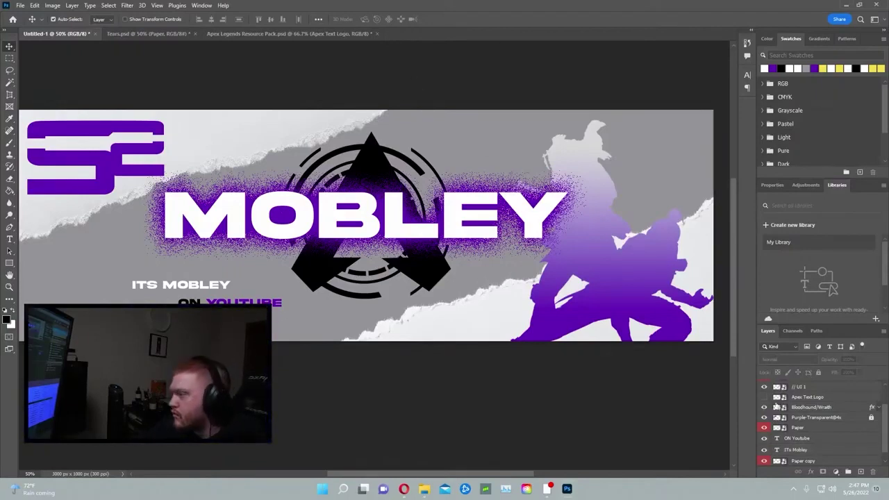
- Show the Apex Text Logo layer and shrink the logo to about 1% in the banner's lower-left corner
left_click(765, 397)
left_click_drag(620, 276, 82, 297)
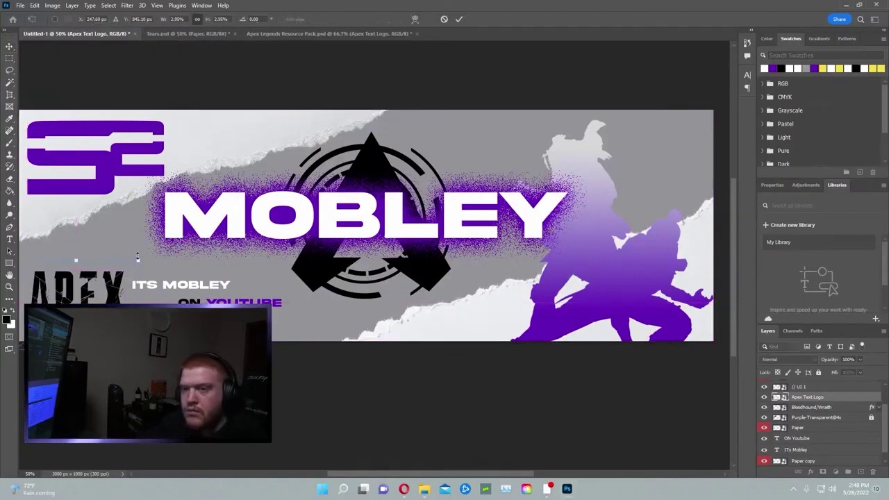
key("ctrl+t")
left_click_drag(126, 277, 89, 269)
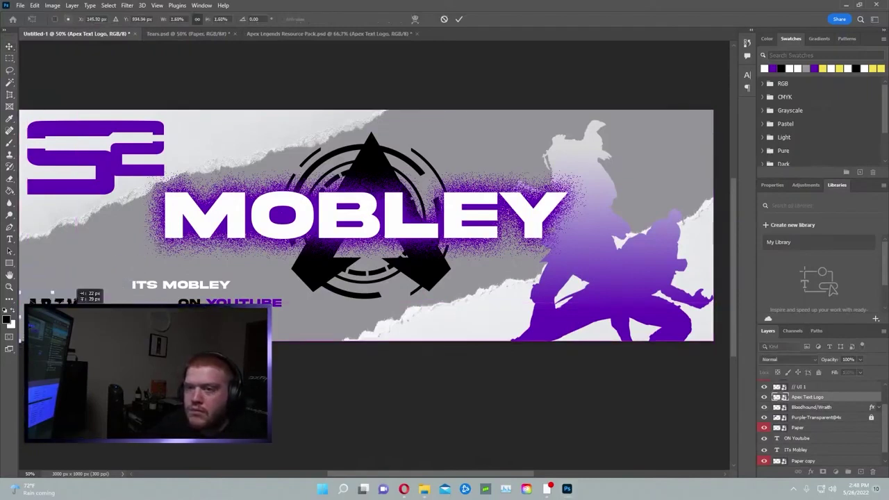
left_click_drag(82, 303, 65, 306)
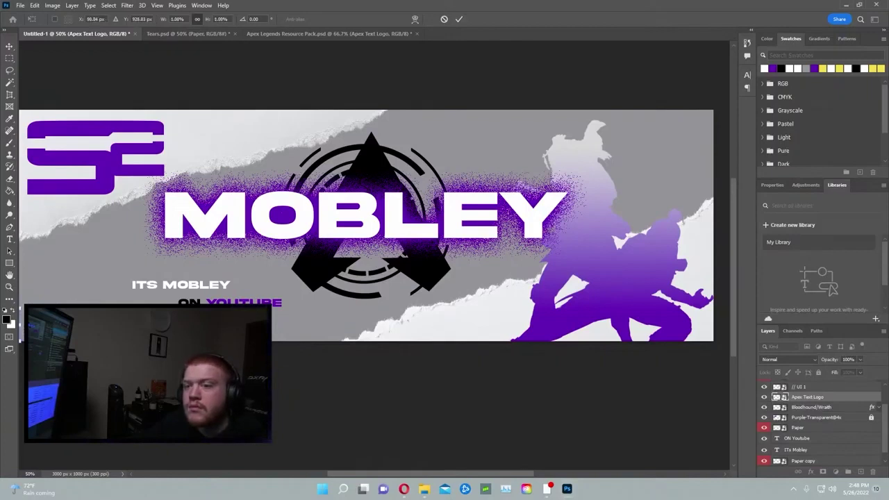
key("Return")
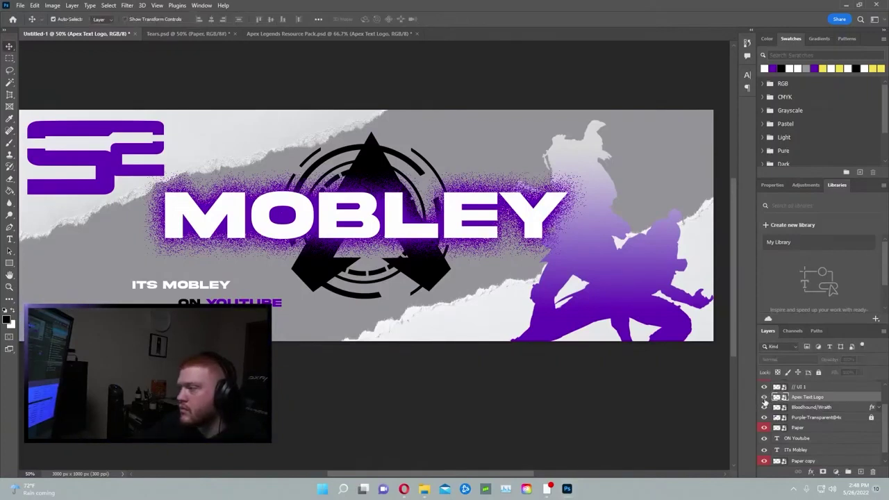
- Group the layers from Icon Logo through Bloodhound/Wraith into one folder
scroll(820, 401, "up", 2)
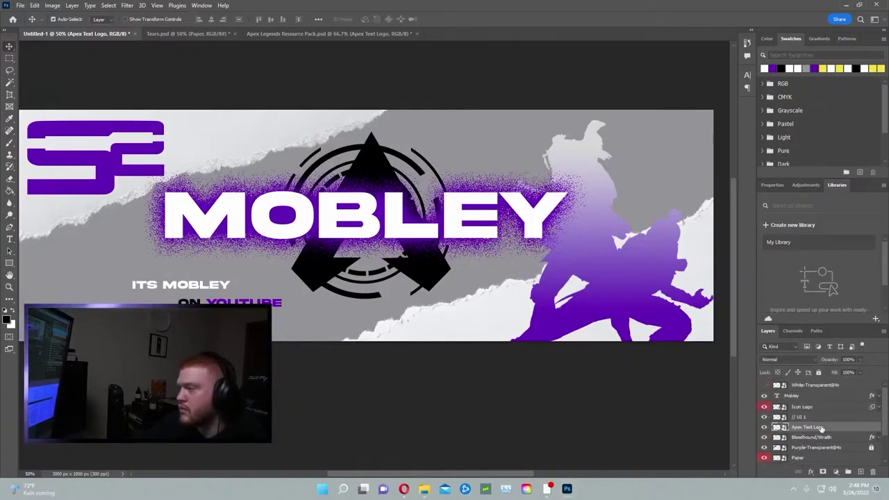
double_click(819, 416)
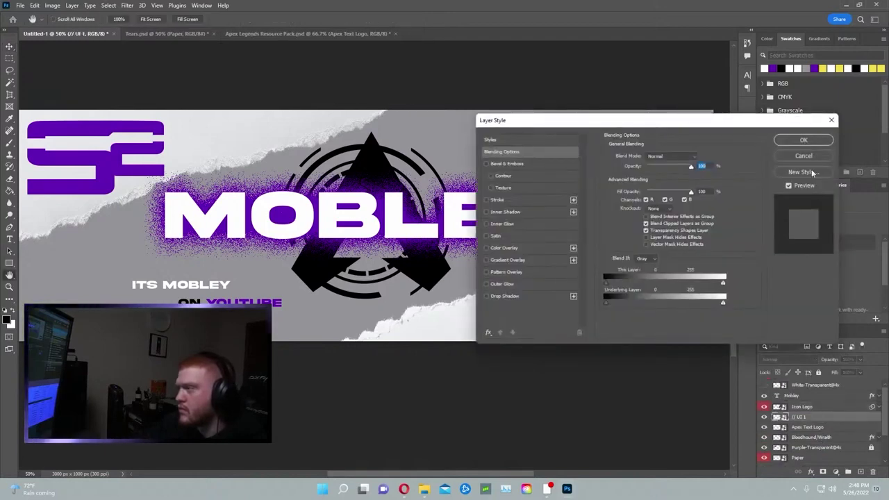
left_click(805, 155)
left_click(819, 410)
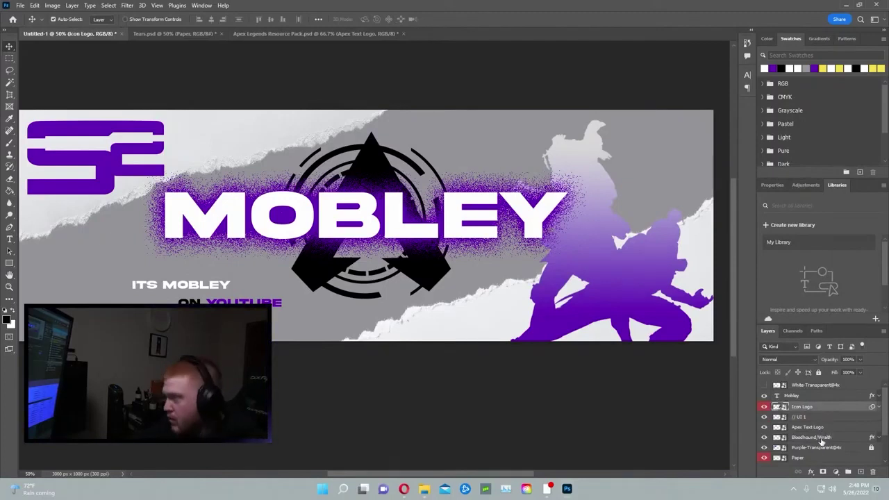
left_click(822, 439, "shift")
left_click(848, 472)
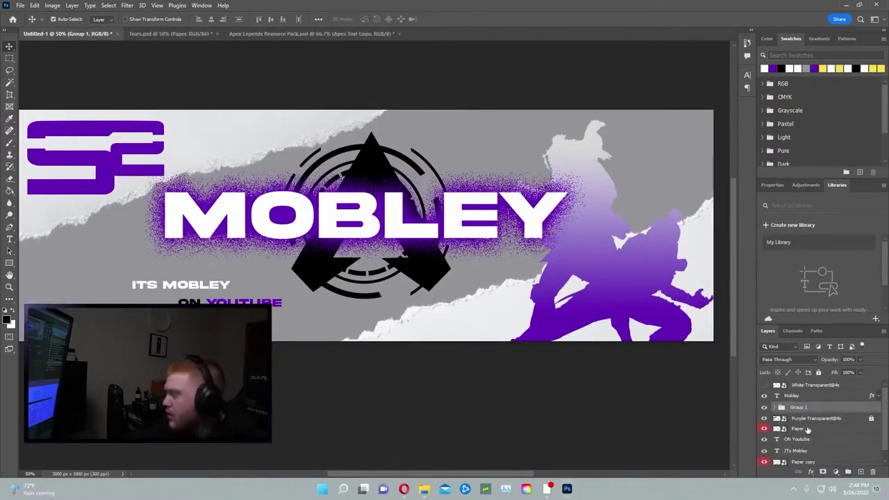
- Group the ON YOUTUBE and ITS text layers into a second folder
scroll(809, 452, "down", 1)
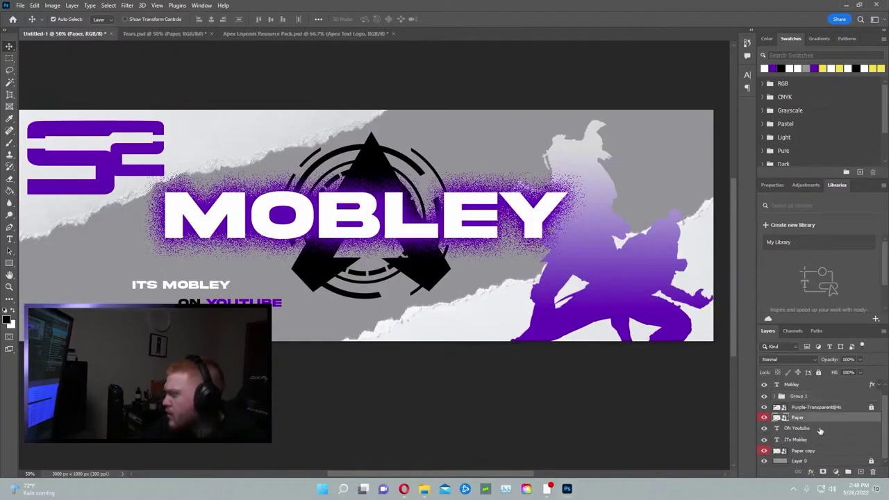
left_click(809, 427)
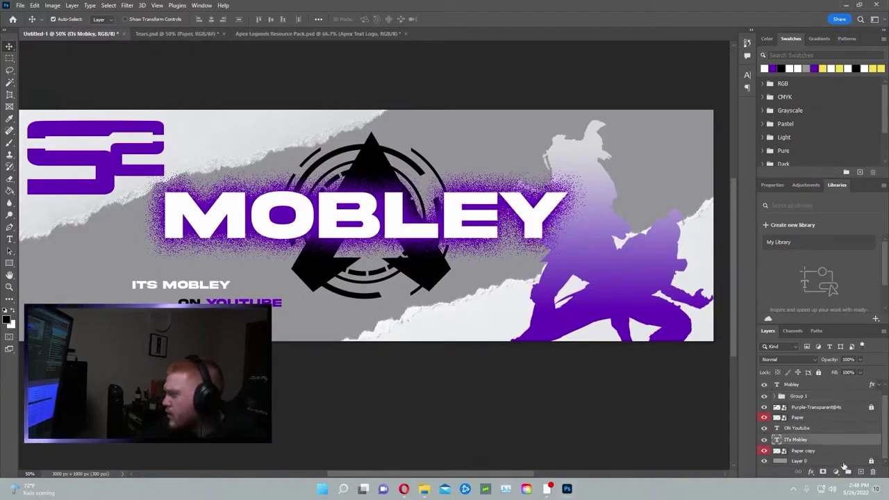
left_click(826, 439, "shift")
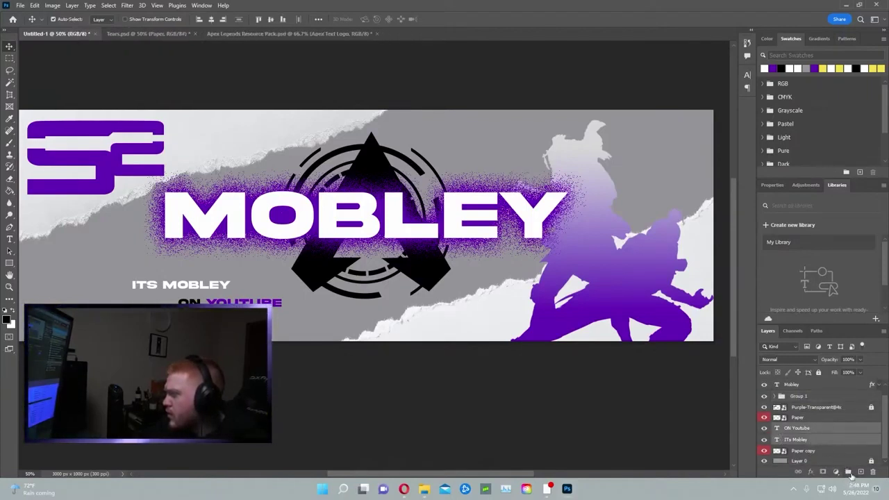
left_click(848, 472)
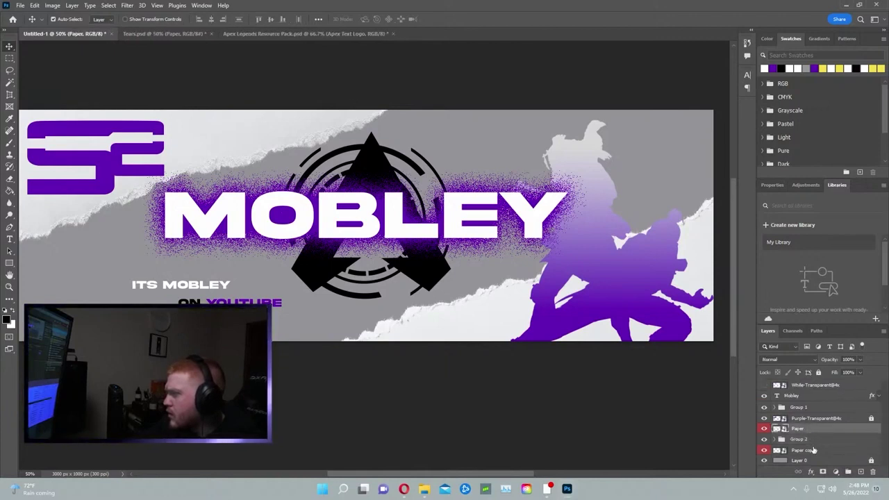
- Compare the banner with and without the large name text and inspect the contents of Group 1
left_click(813, 451)
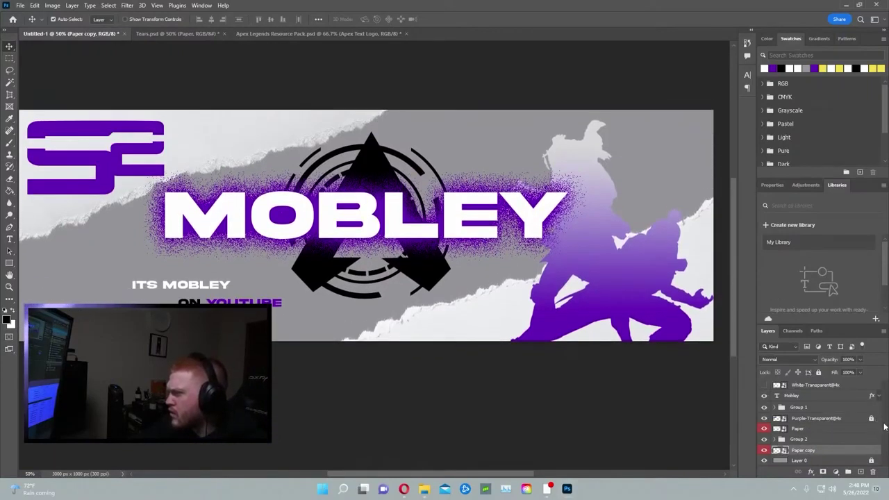
left_click(799, 395)
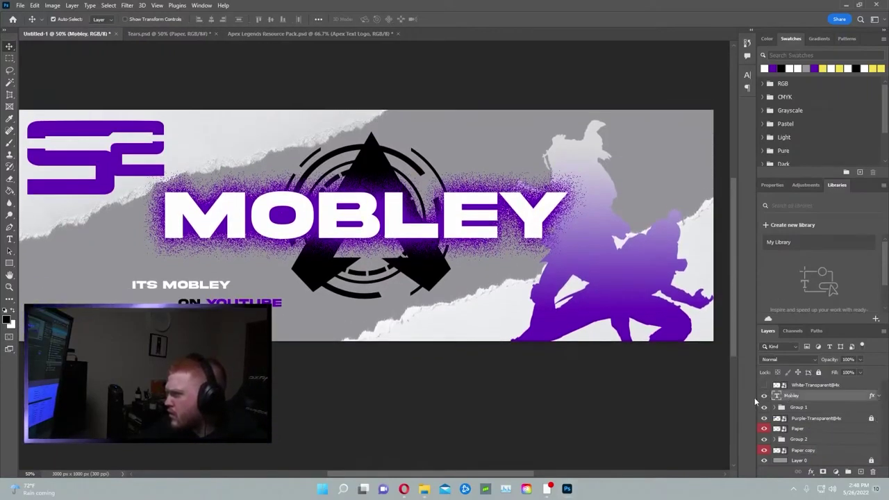
left_click(764, 396)
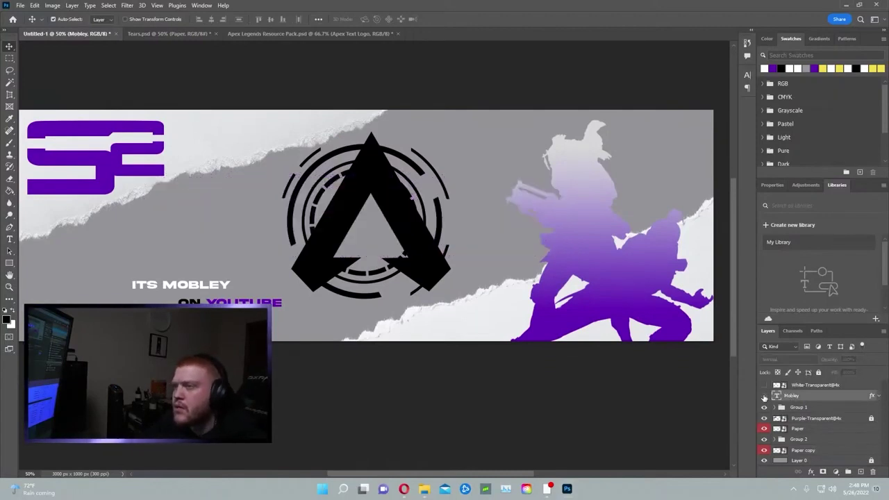
left_click(764, 396)
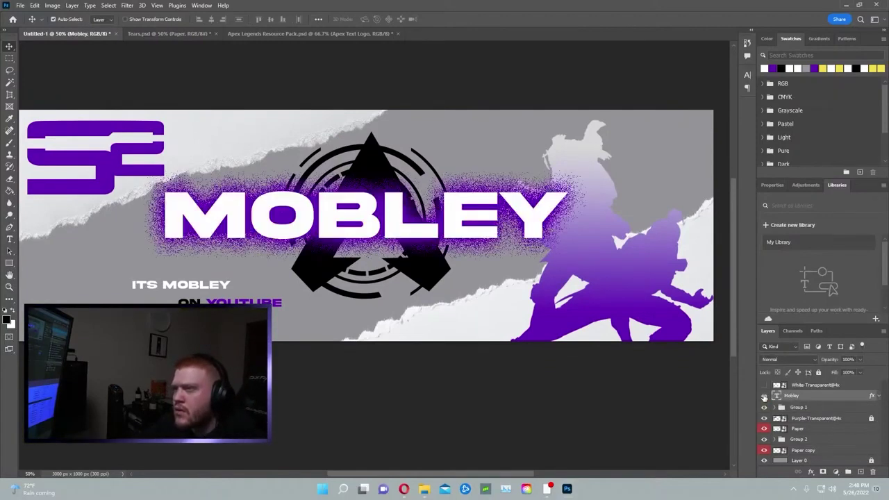
left_click(776, 408)
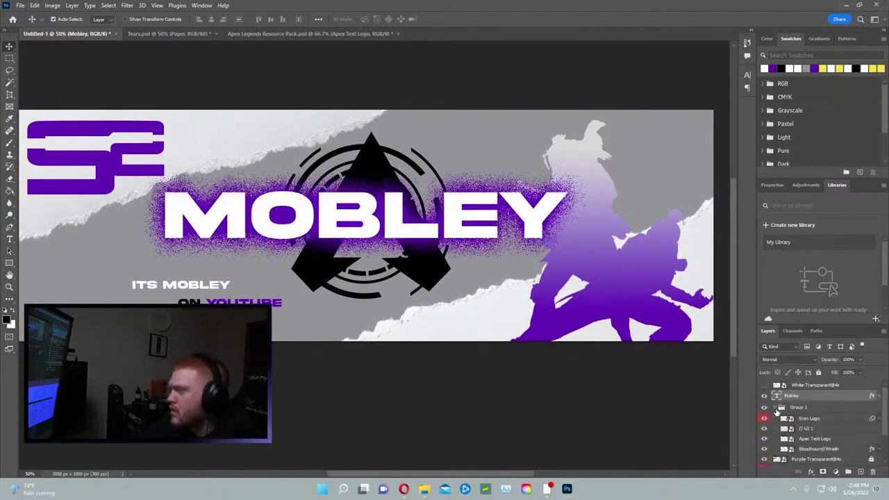
left_click(776, 409)
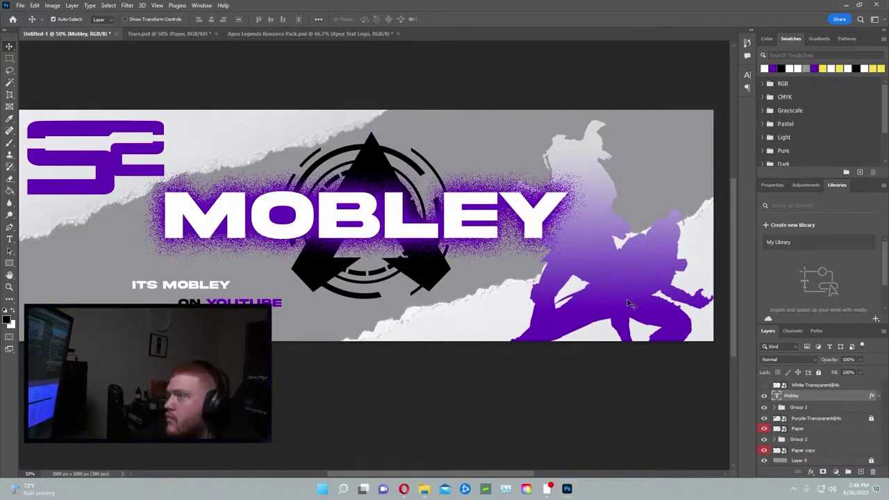
left_click(21, 6)
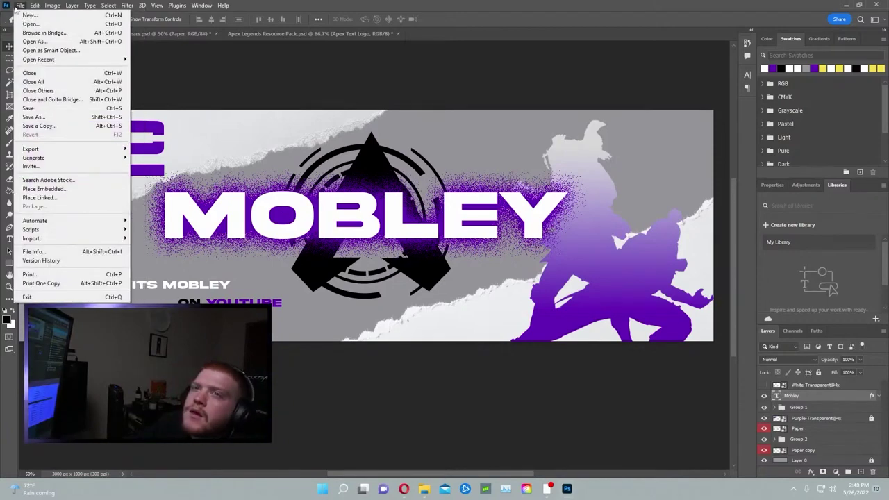
mouse_move(34, 5)
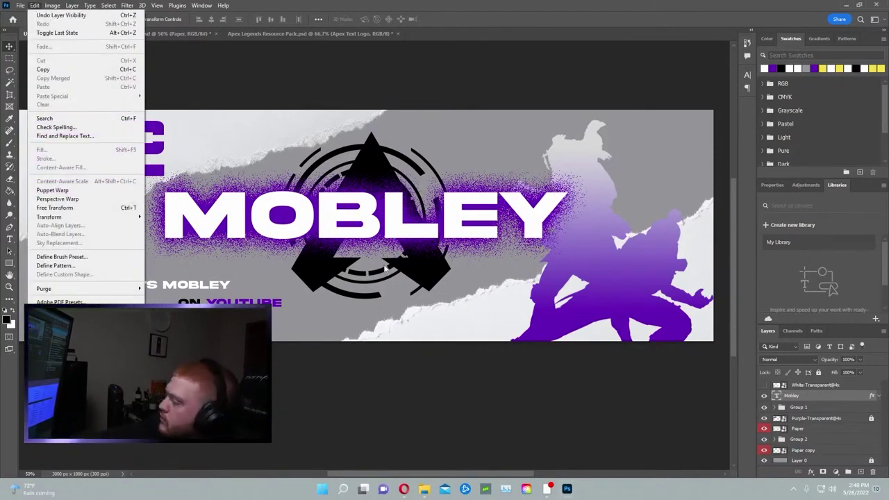